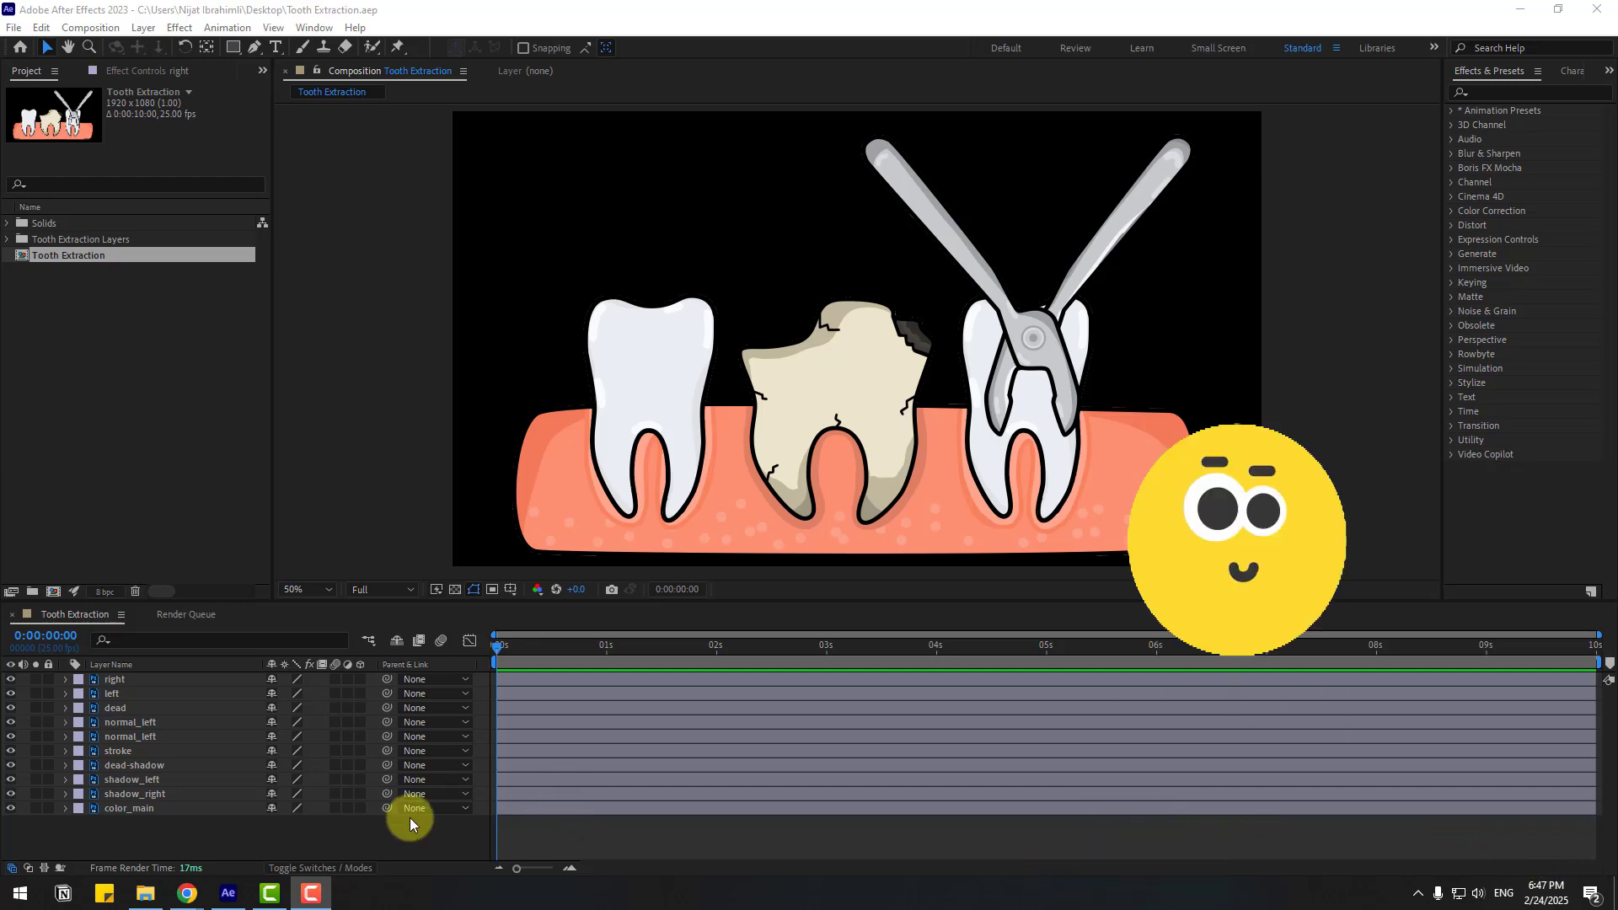
- Create a solid layer named BG and place it beneath all other layers
right_click(201, 830)
mouse_move(298, 629)
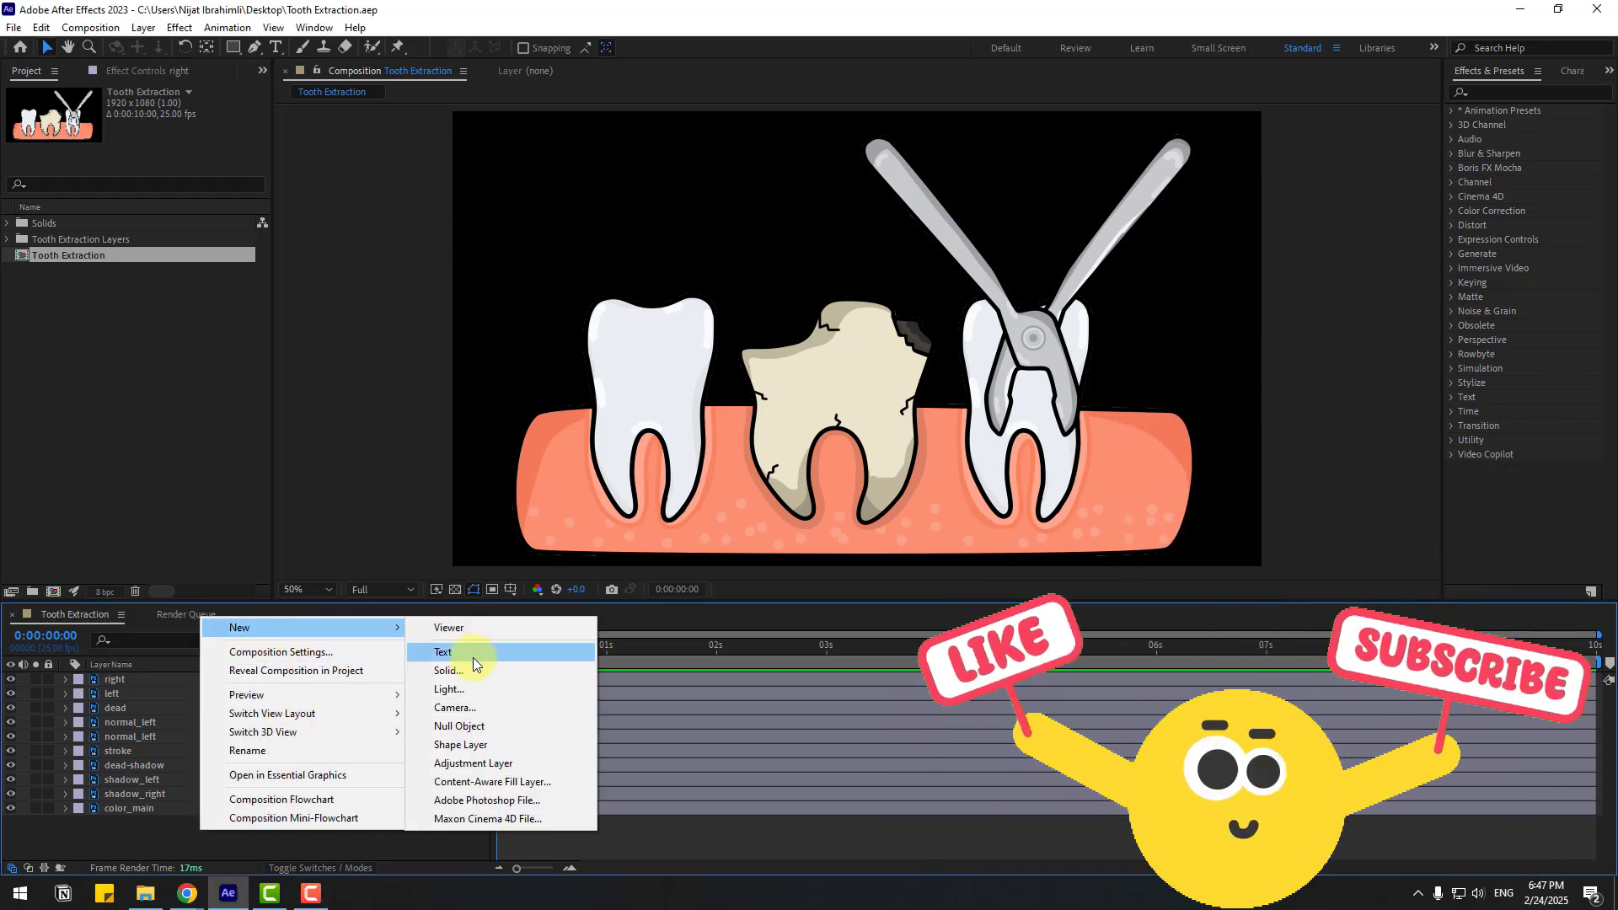
left_click(456, 670)
type("B")
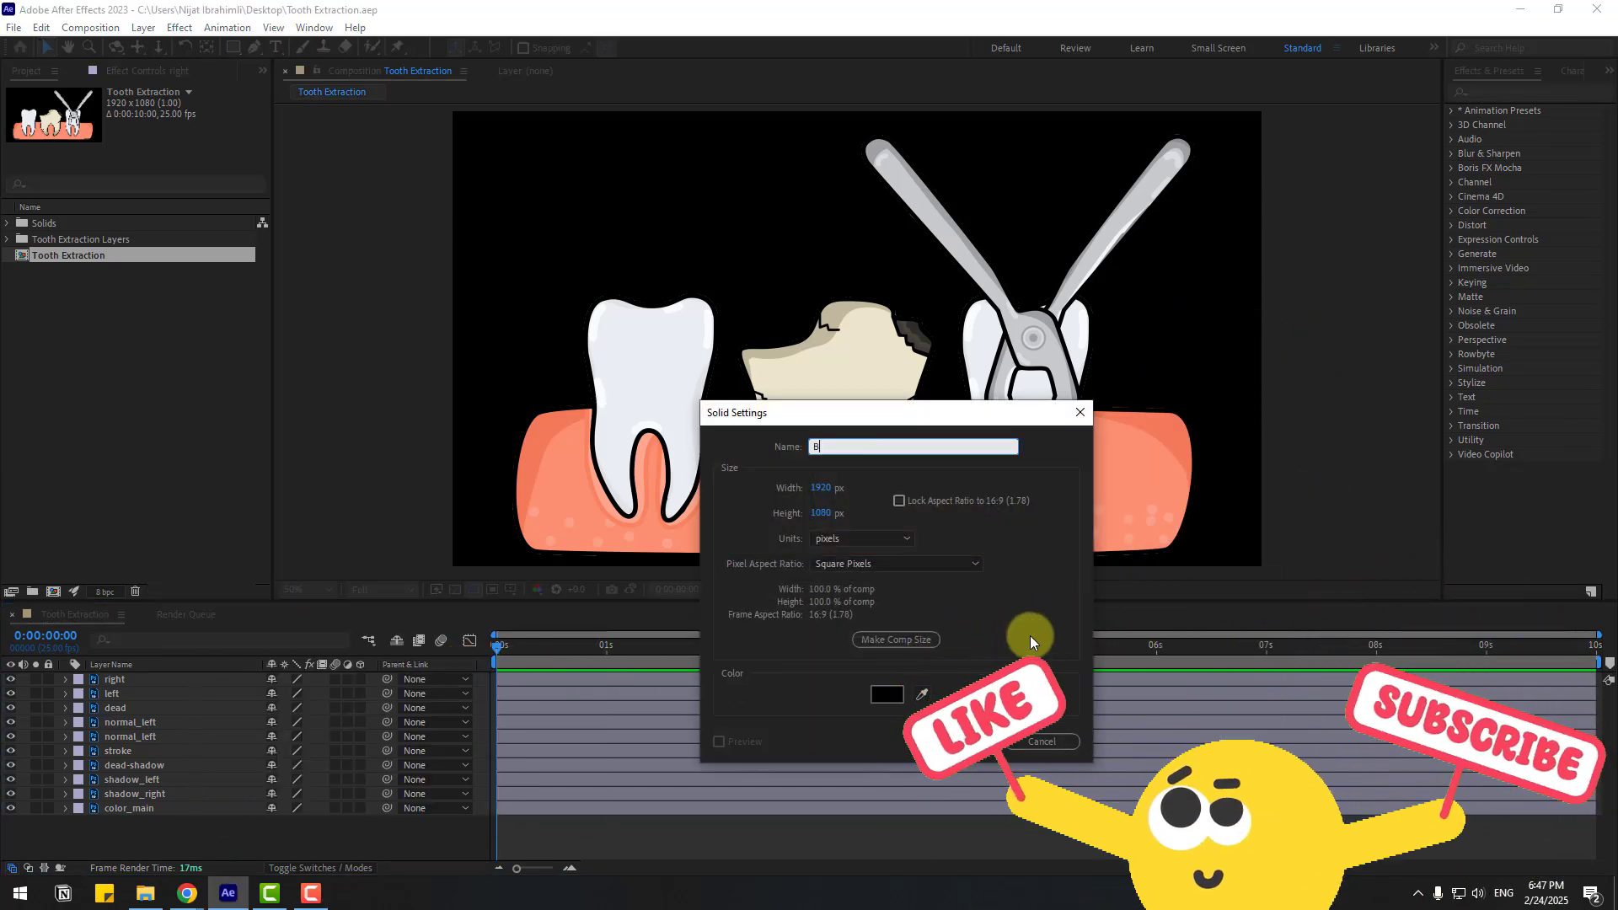
type("G")
left_click(977, 742)
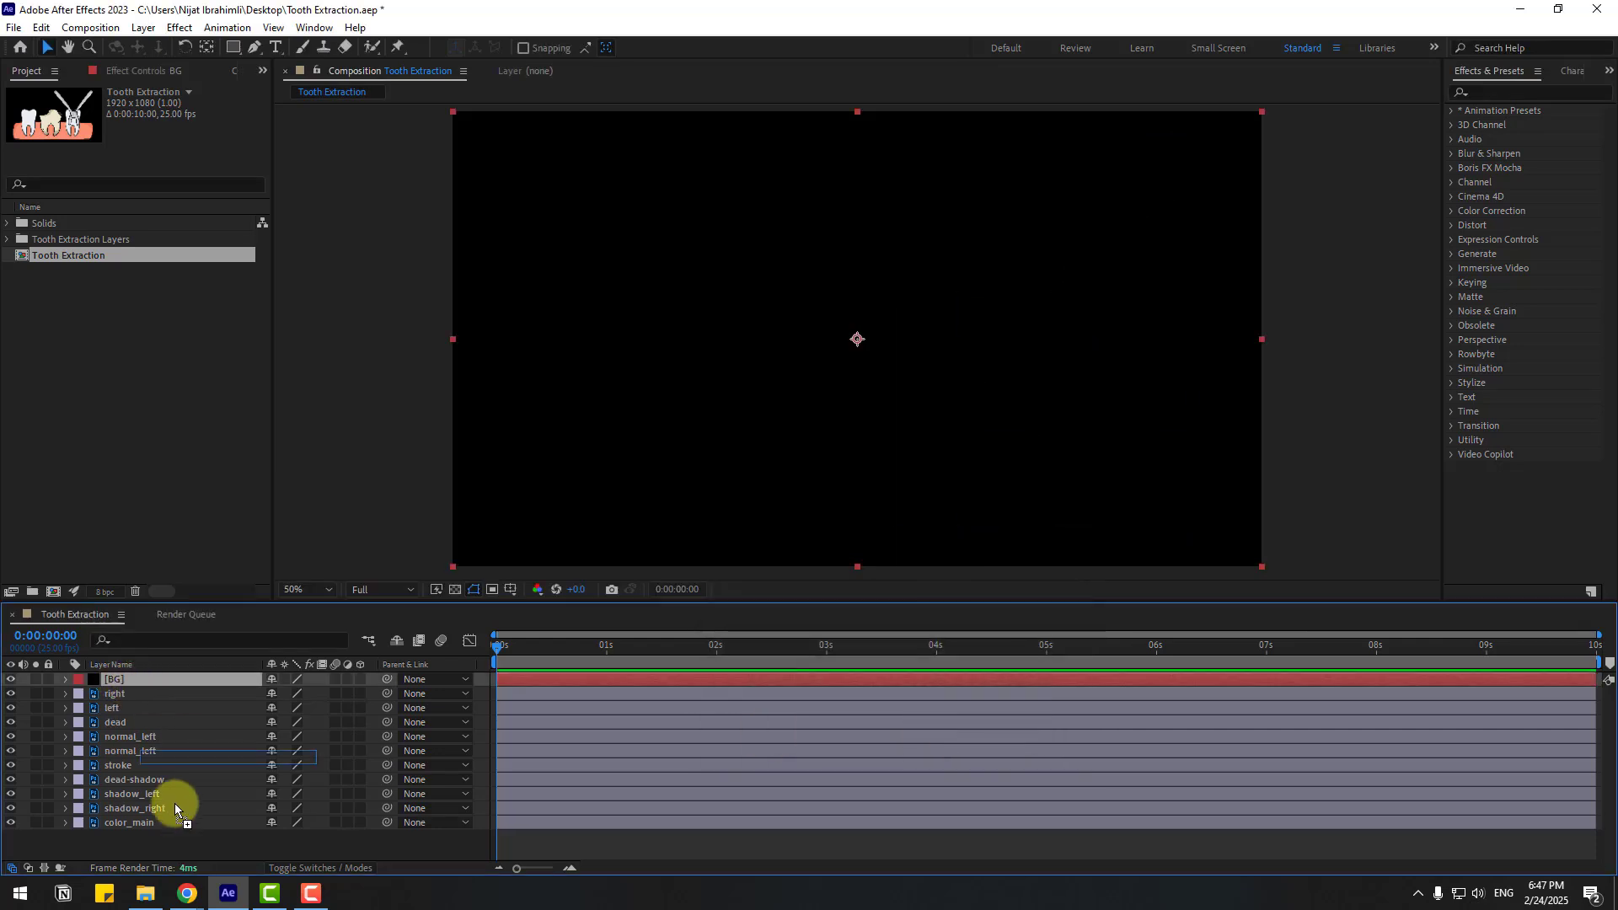
left_click_drag(175, 803, 154, 838)
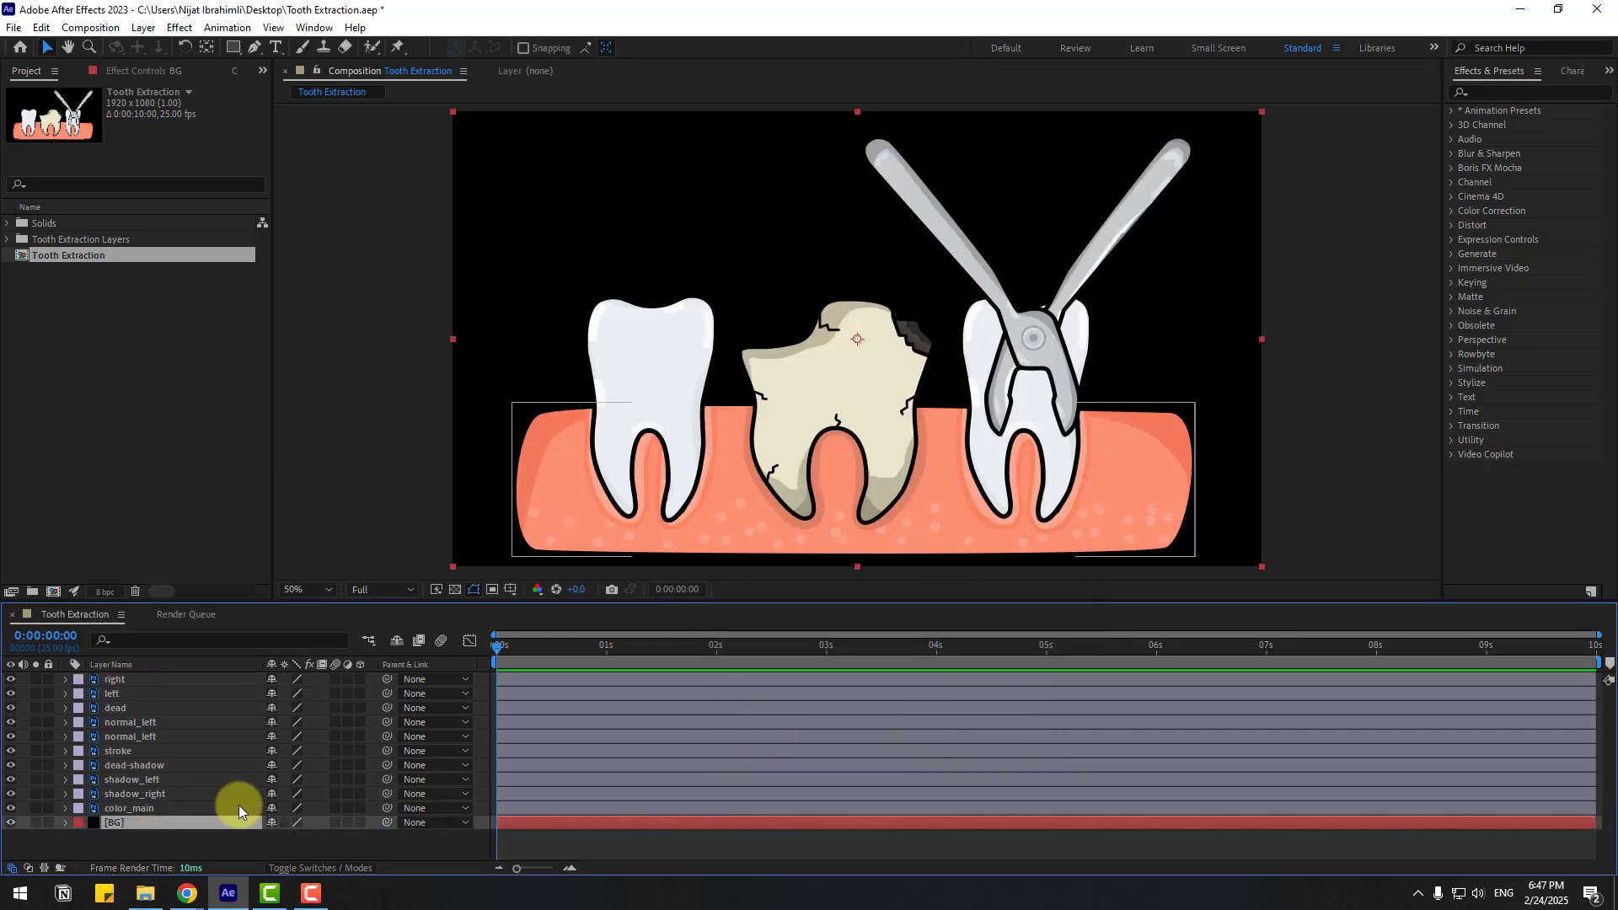
- Find the Gradient Ramp effect and apply it to the BG layer
left_click(1502, 93)
type("g")
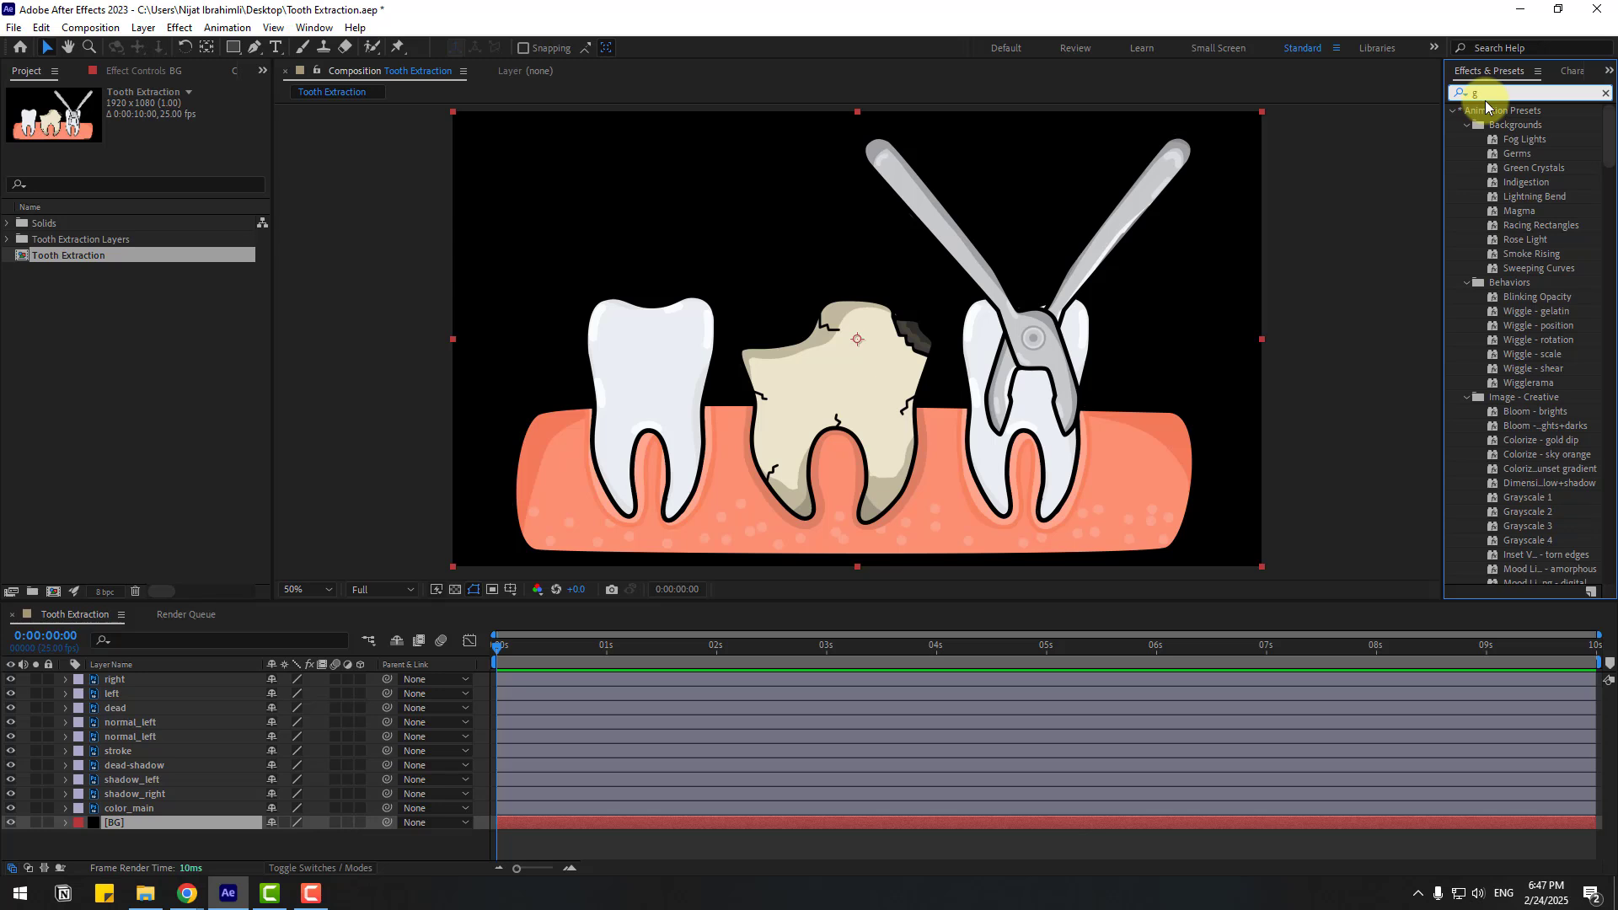
type("rad")
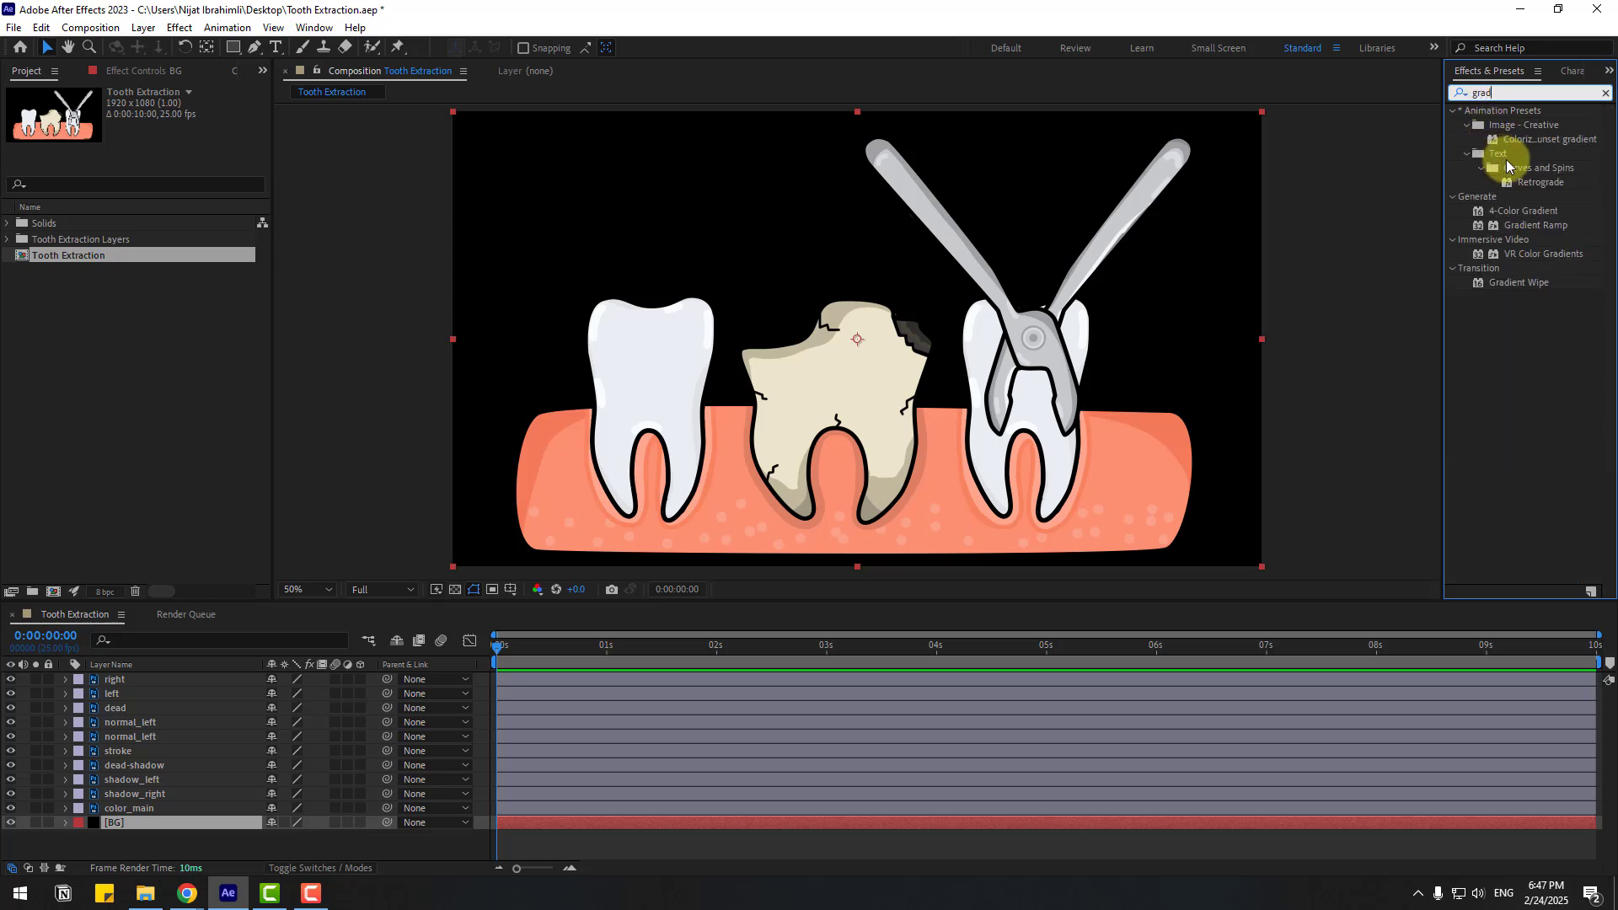
left_click_drag(1521, 233, 108, 816)
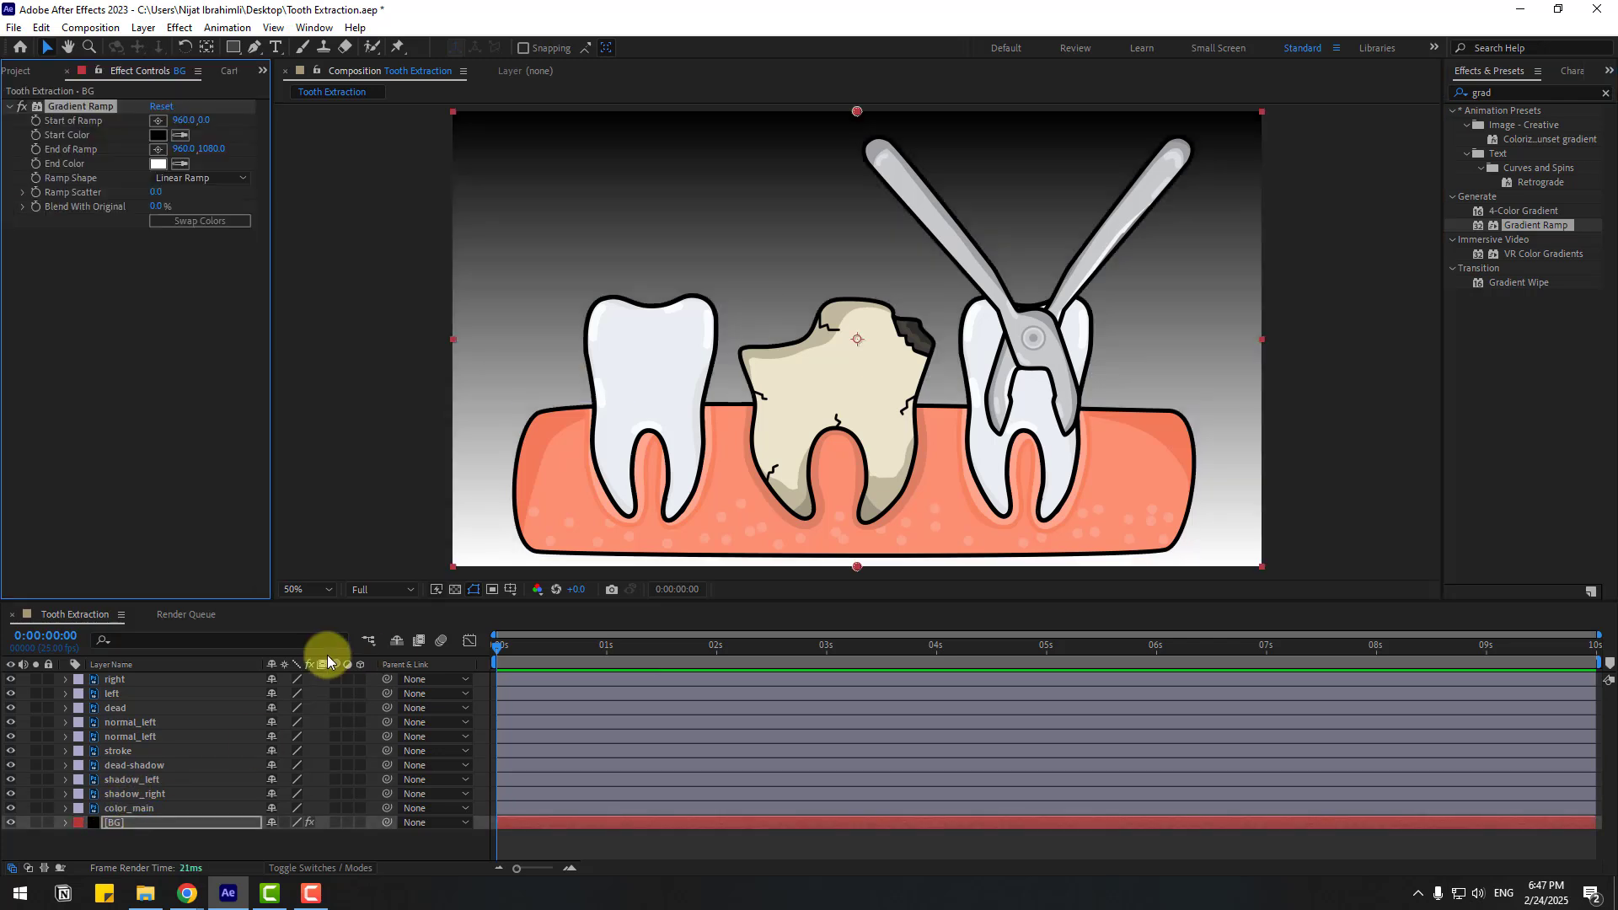
- Set the Gradient Ramp's Start Color to teal 238B93
left_click(161, 140)
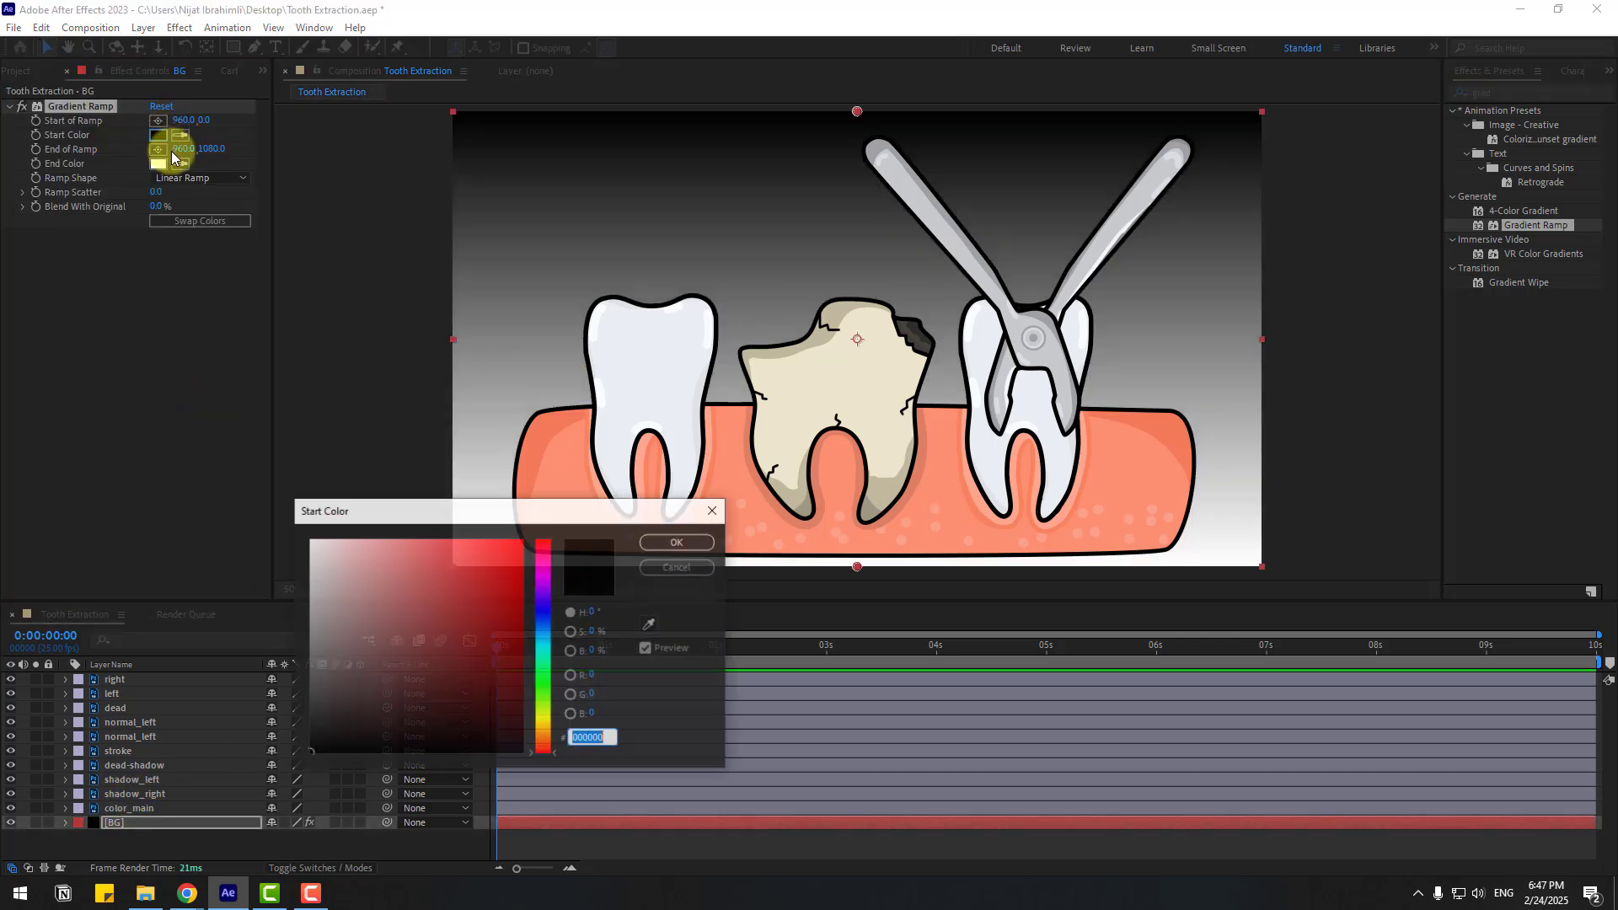
left_click(546, 639)
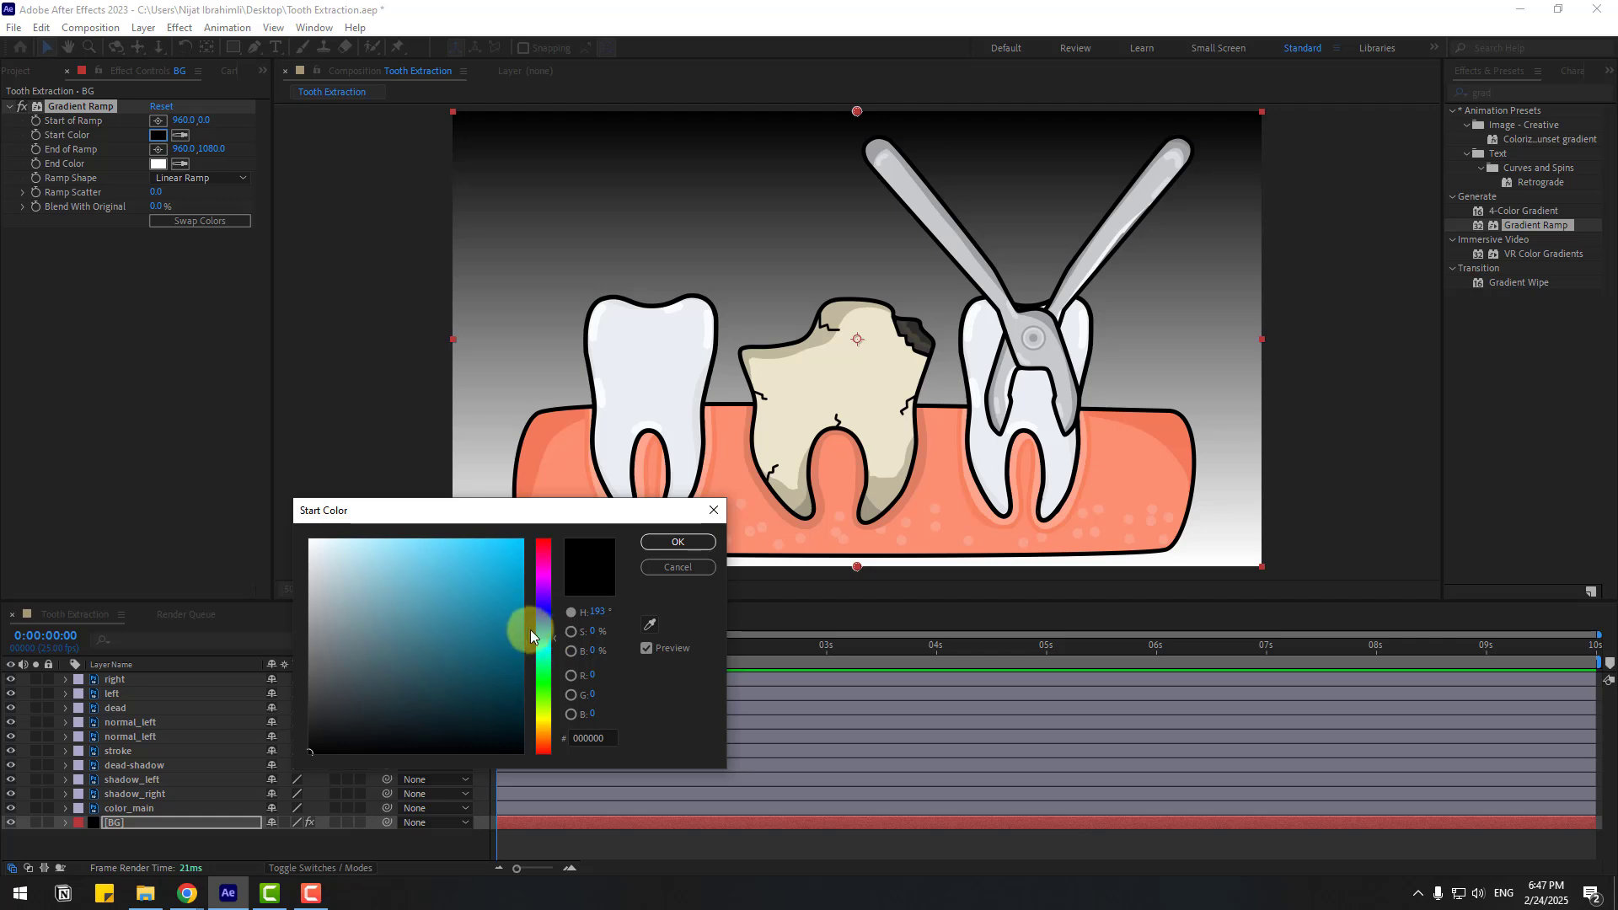
left_click(527, 630)
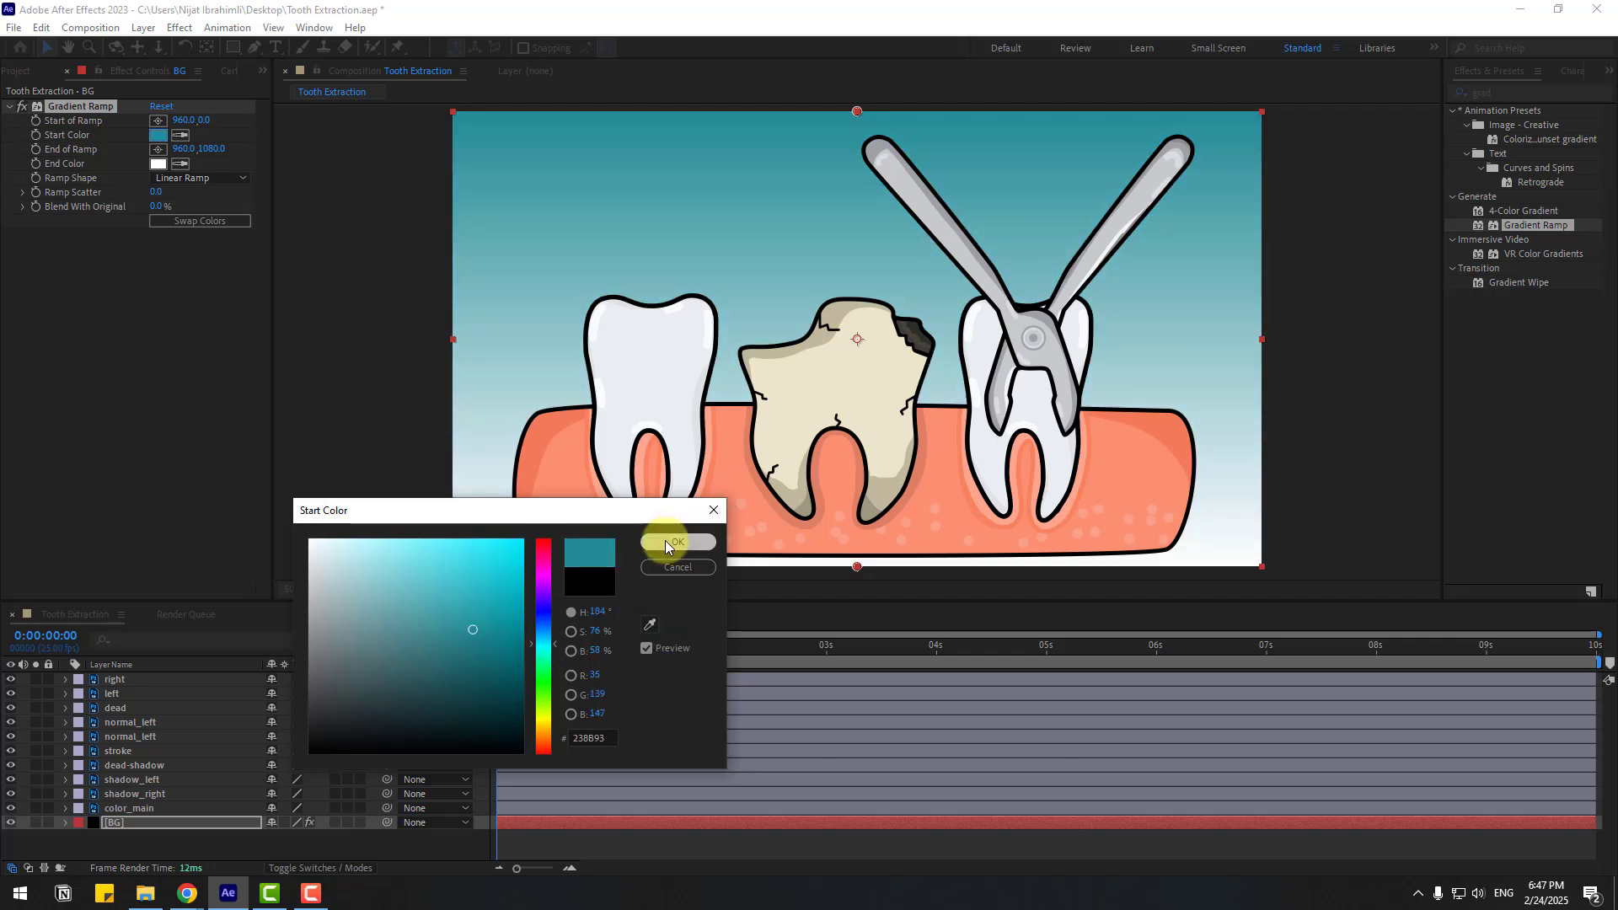
left_click(677, 542)
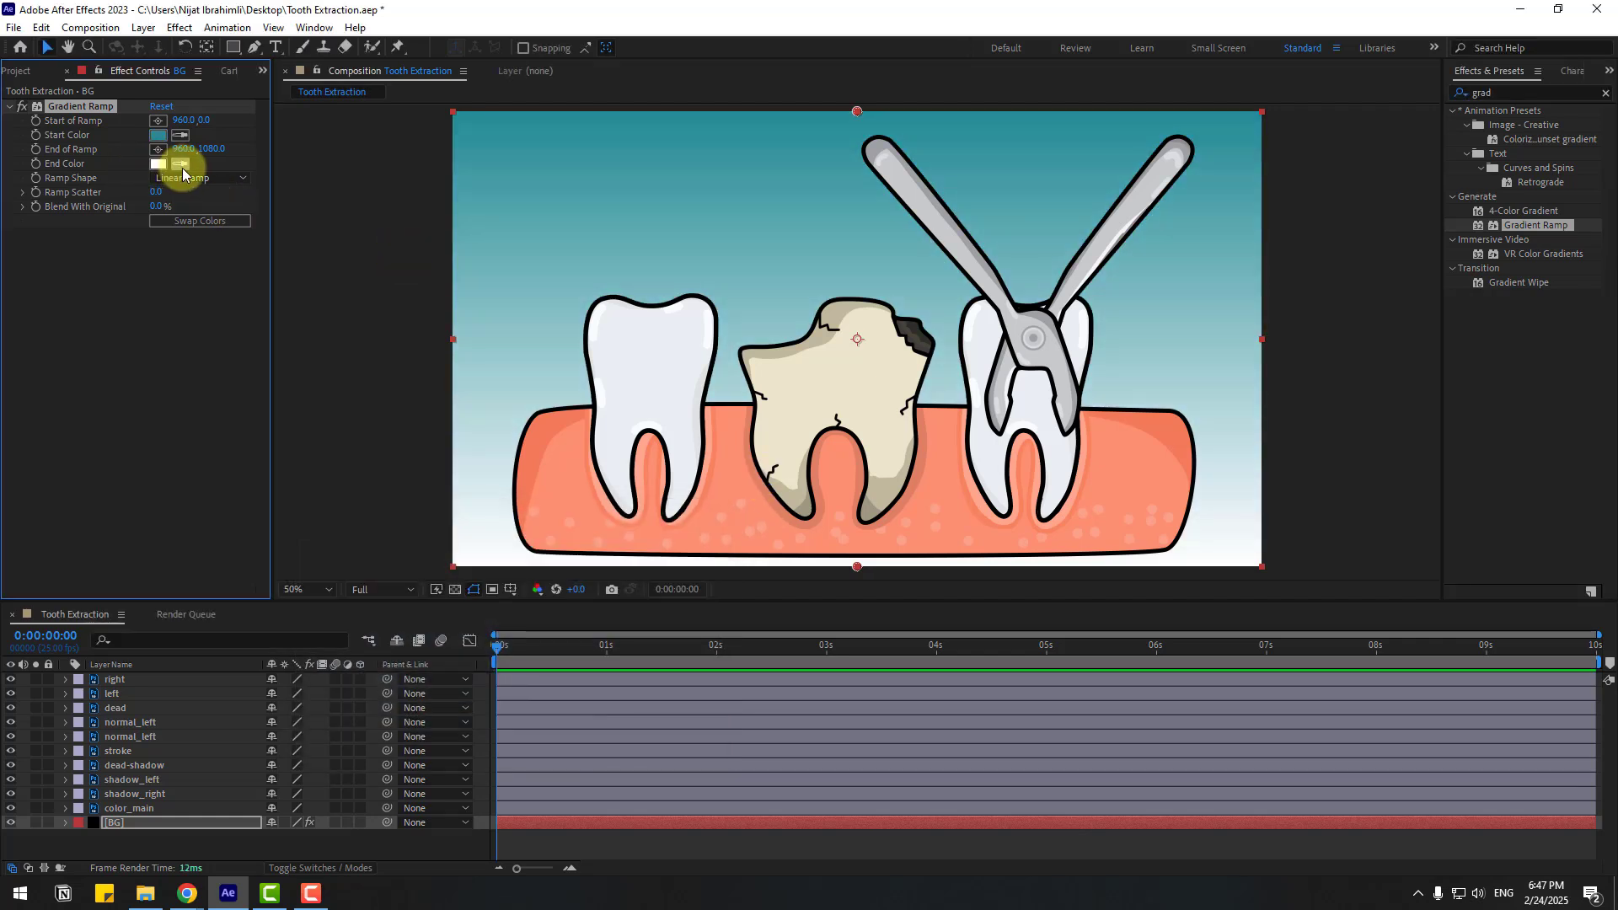
- Sample the start color for the Gradient Ramp's End Color, and lighten it to cyan 95E9F0
left_click(160, 132)
left_click(158, 164)
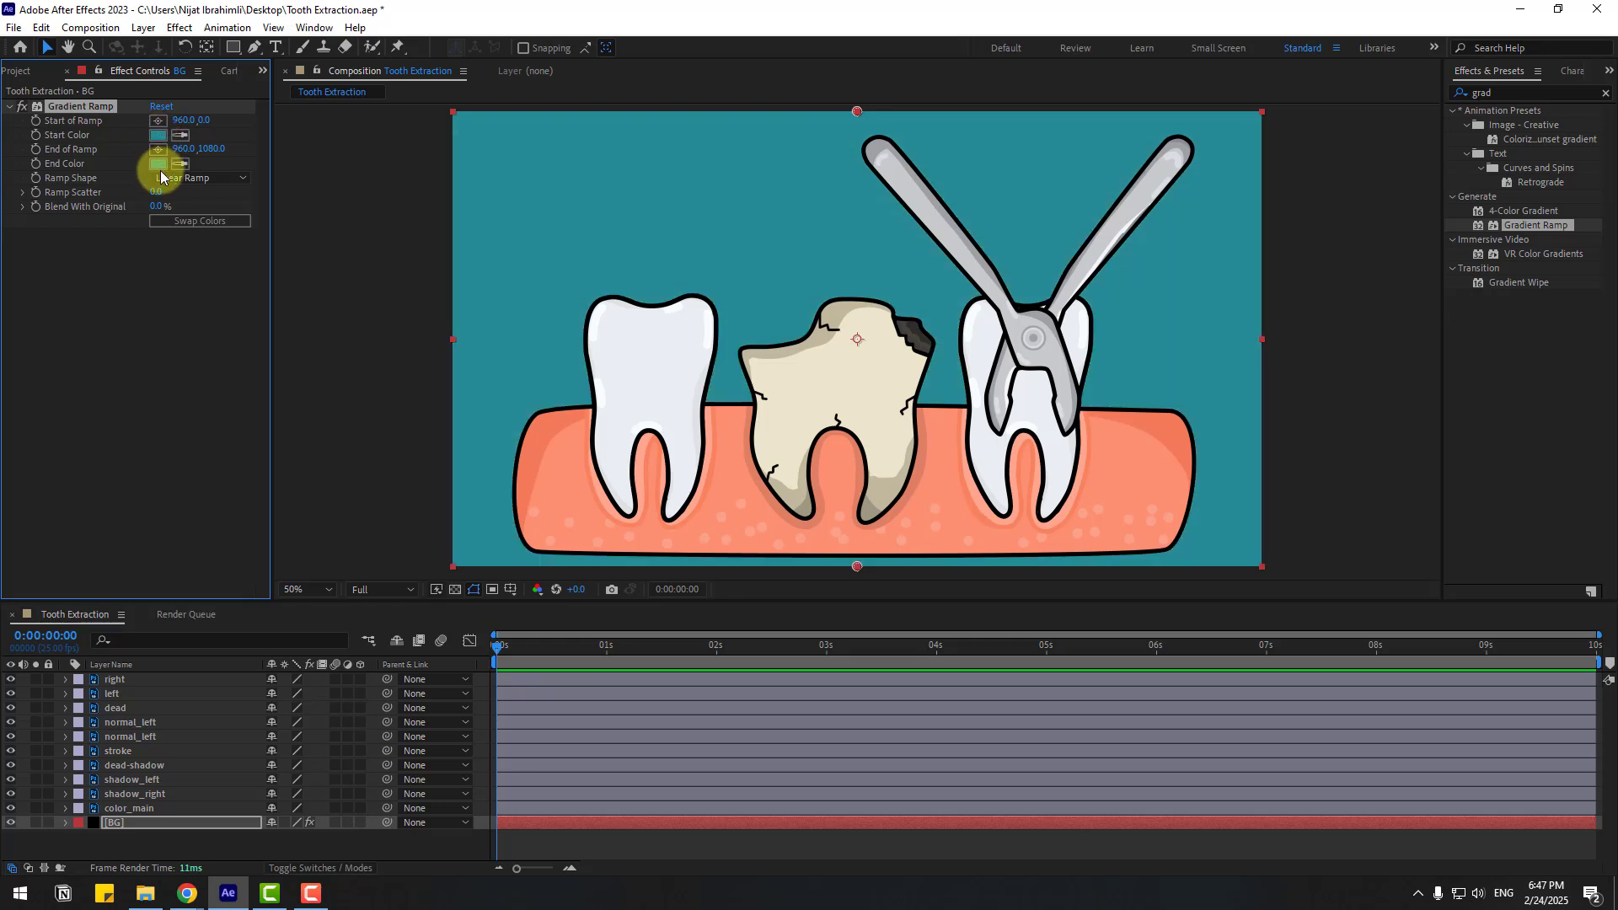
left_click(475, 621)
left_click_drag(475, 621, 387, 562)
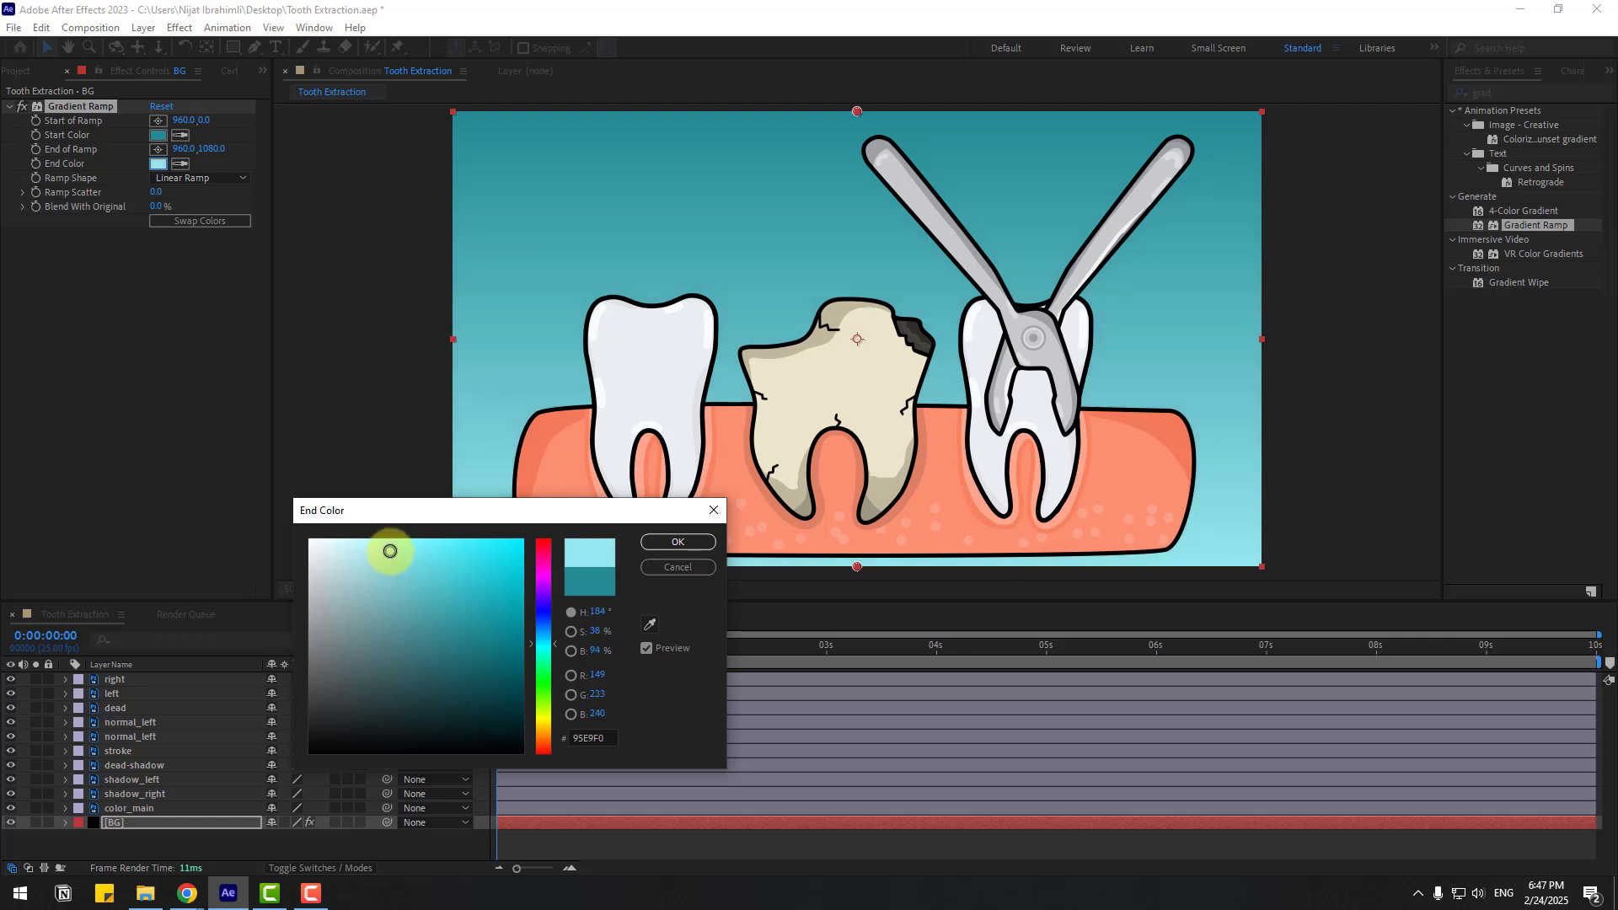
left_click(685, 543)
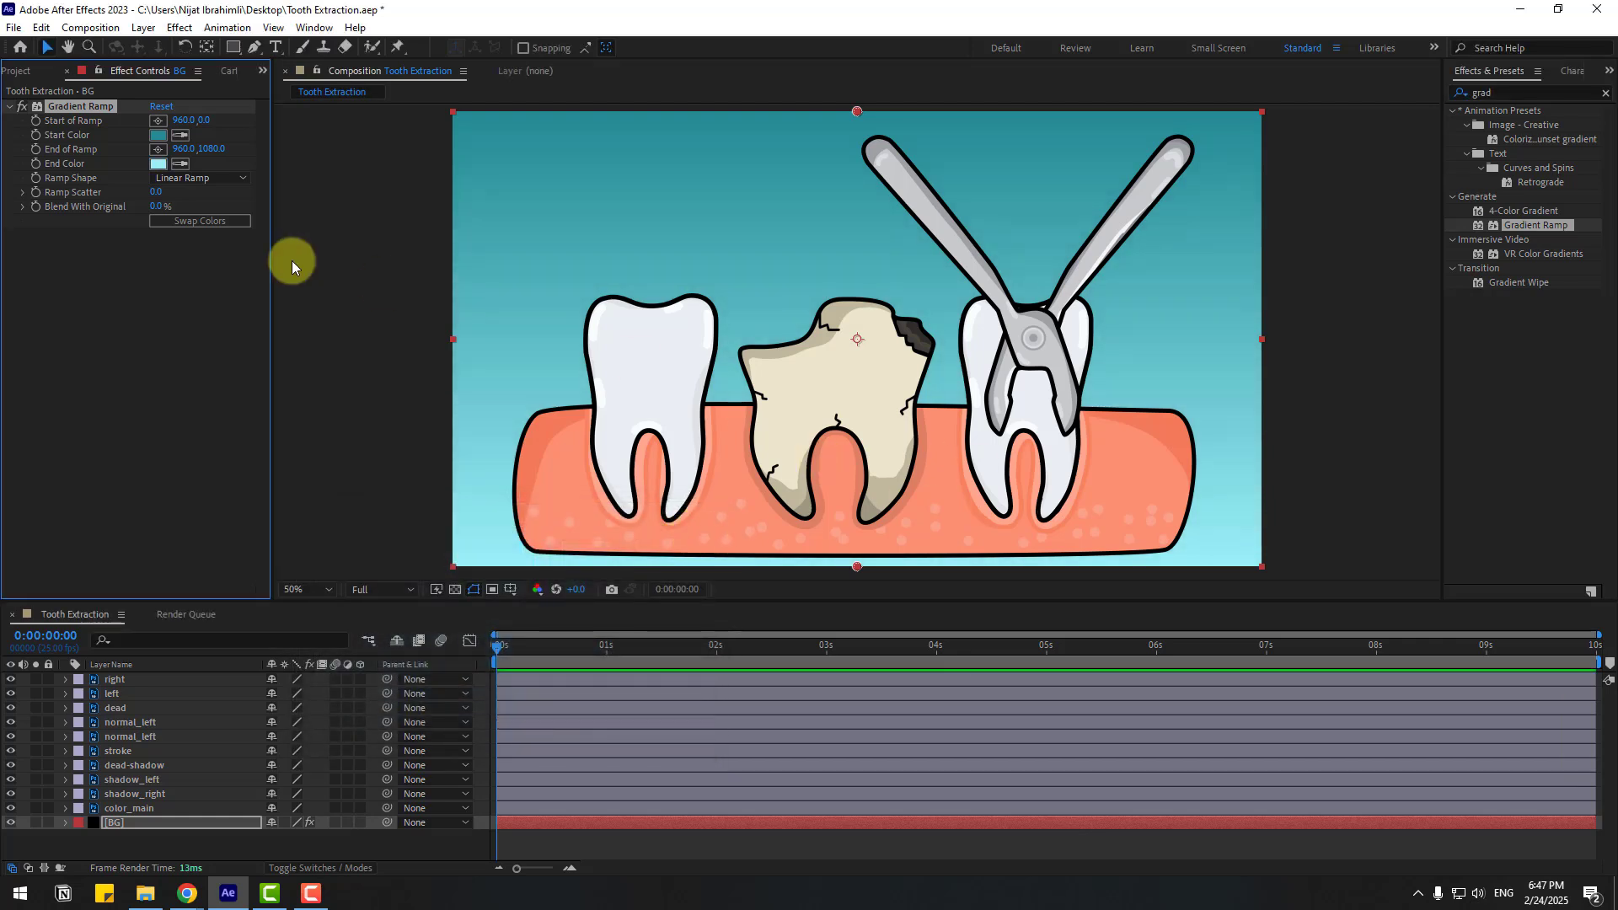
- Change the Gradient Ramp's shape to Radial Ramp and swap its two colors
left_click(179, 178)
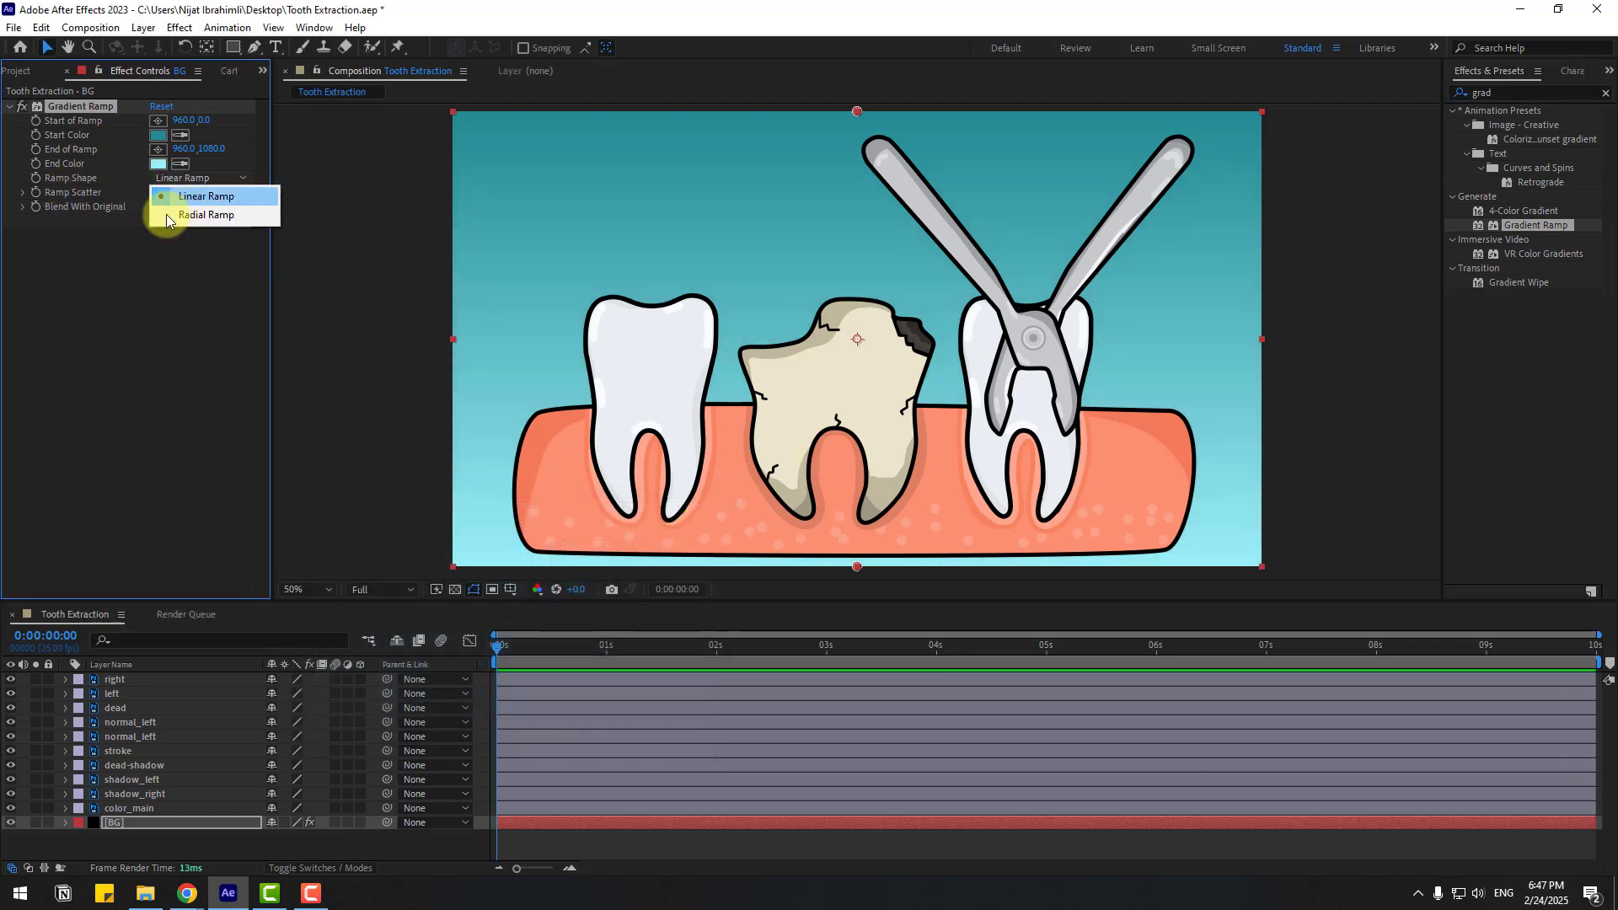
left_click(233, 215)
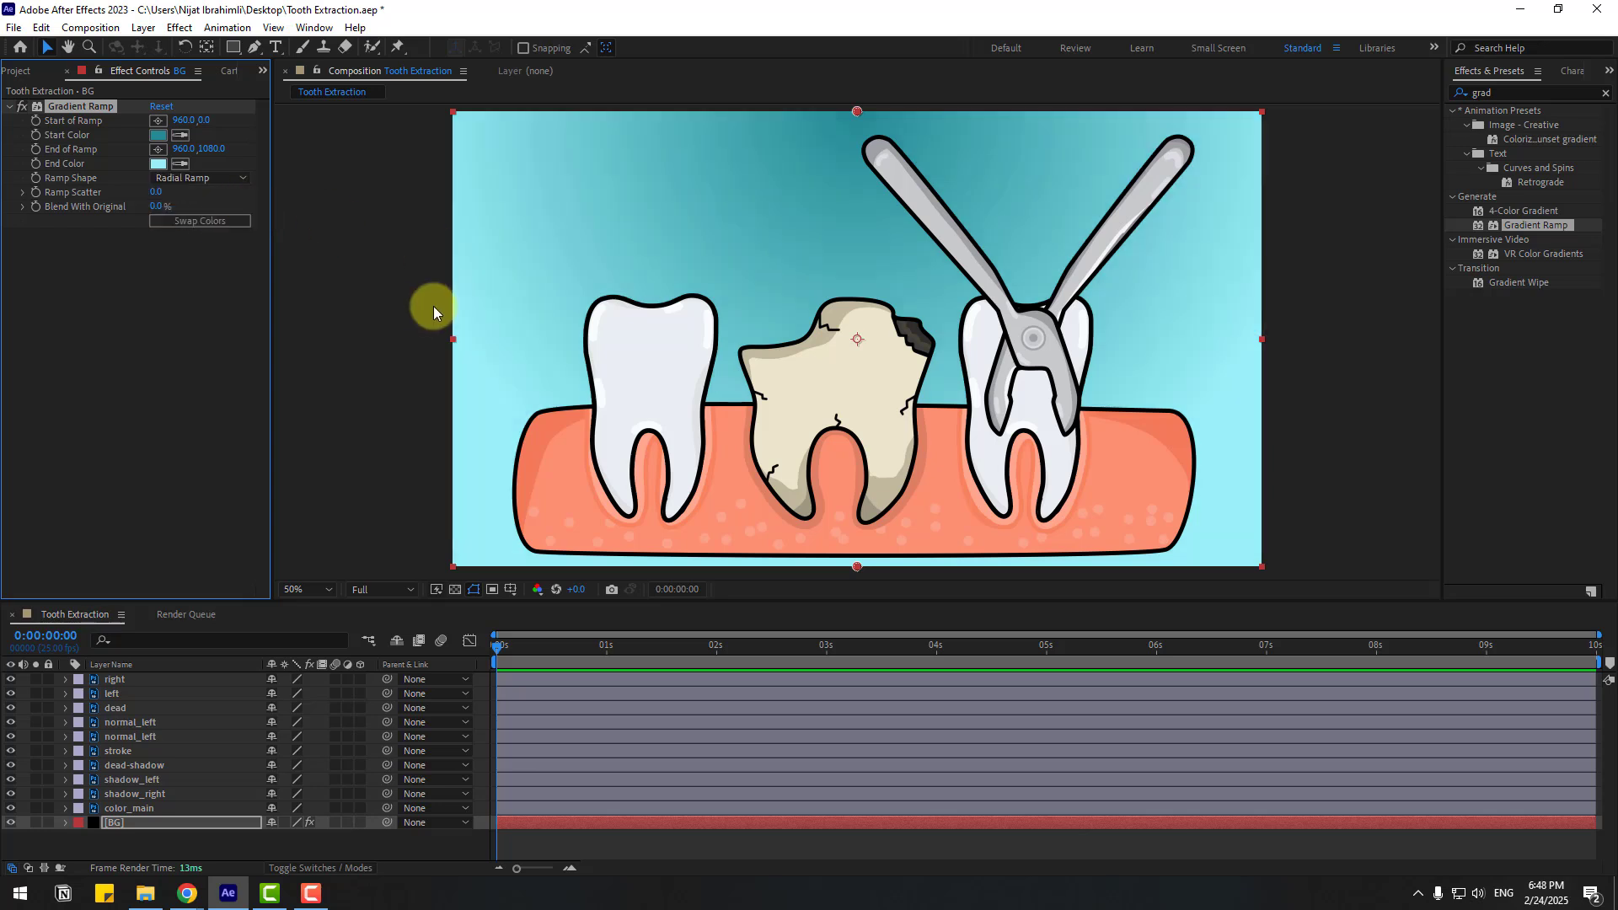
left_click(199, 221)
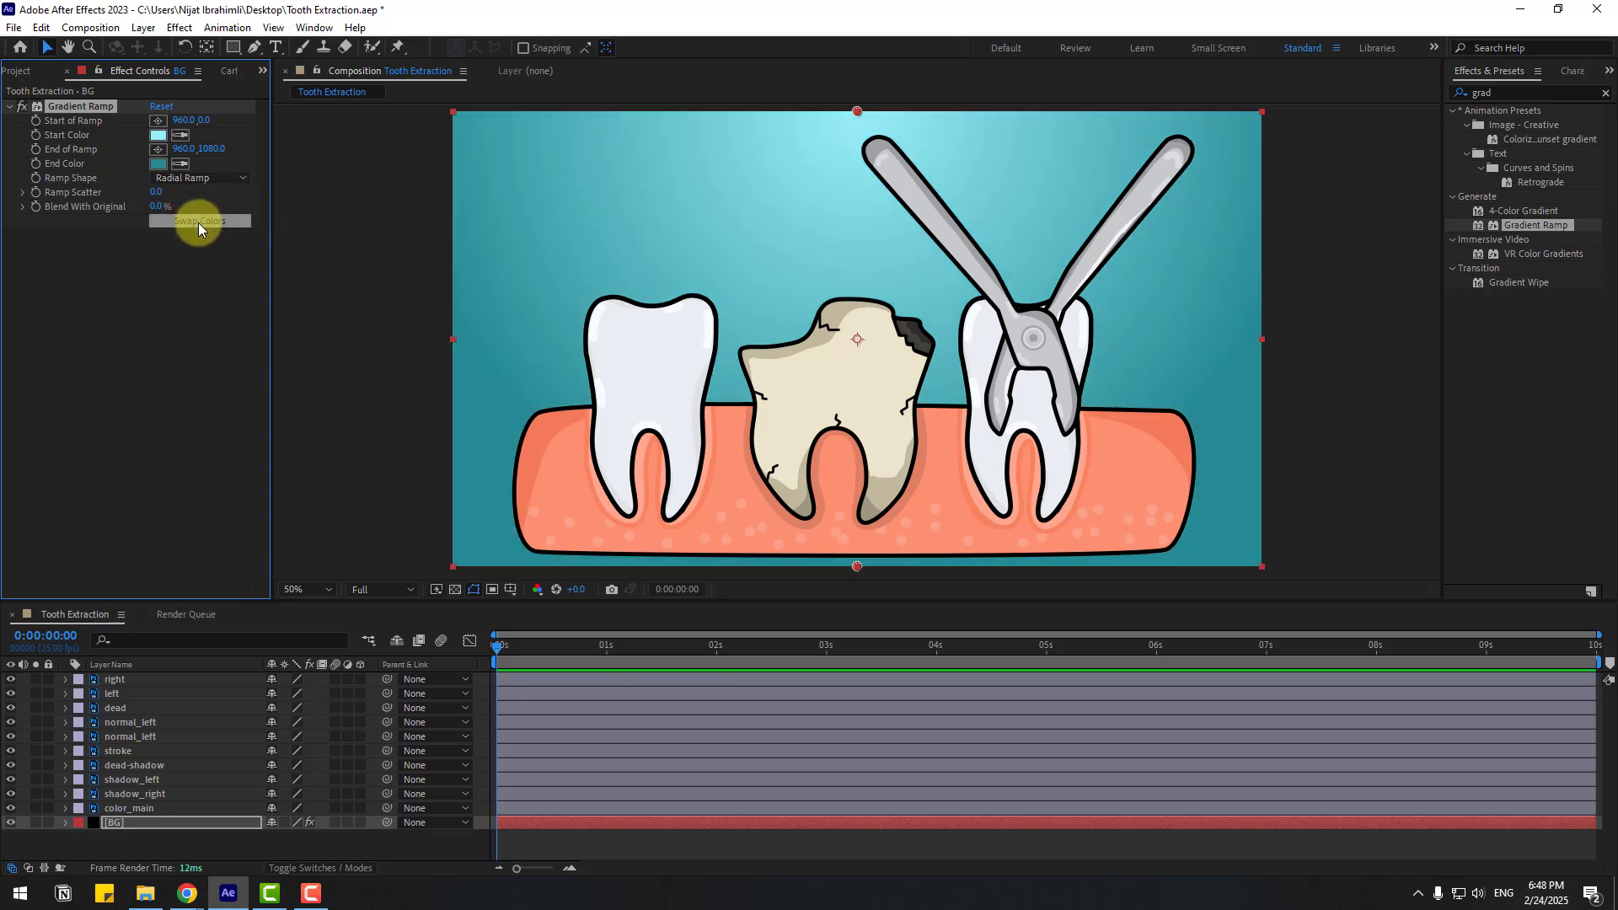
- Move the ramp's start point to about 942, 490 and its end point to about 916, 1622, and lock the BG layer
left_click_drag(857, 110, 852, 324)
left_click(865, 566)
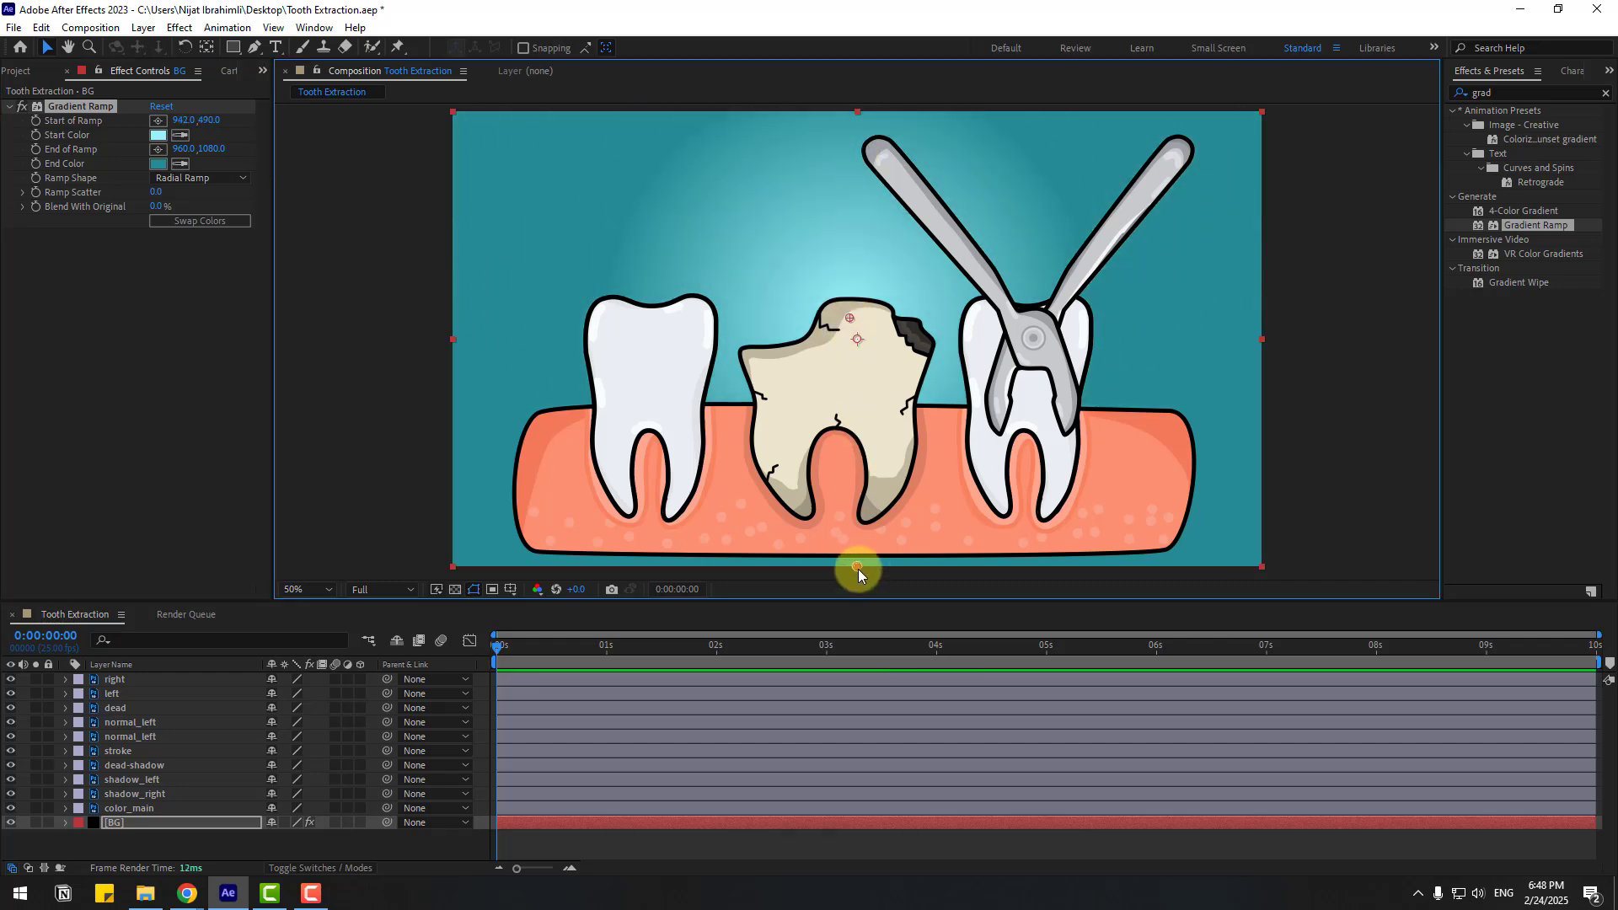
left_click_drag(859, 569, 837, 797)
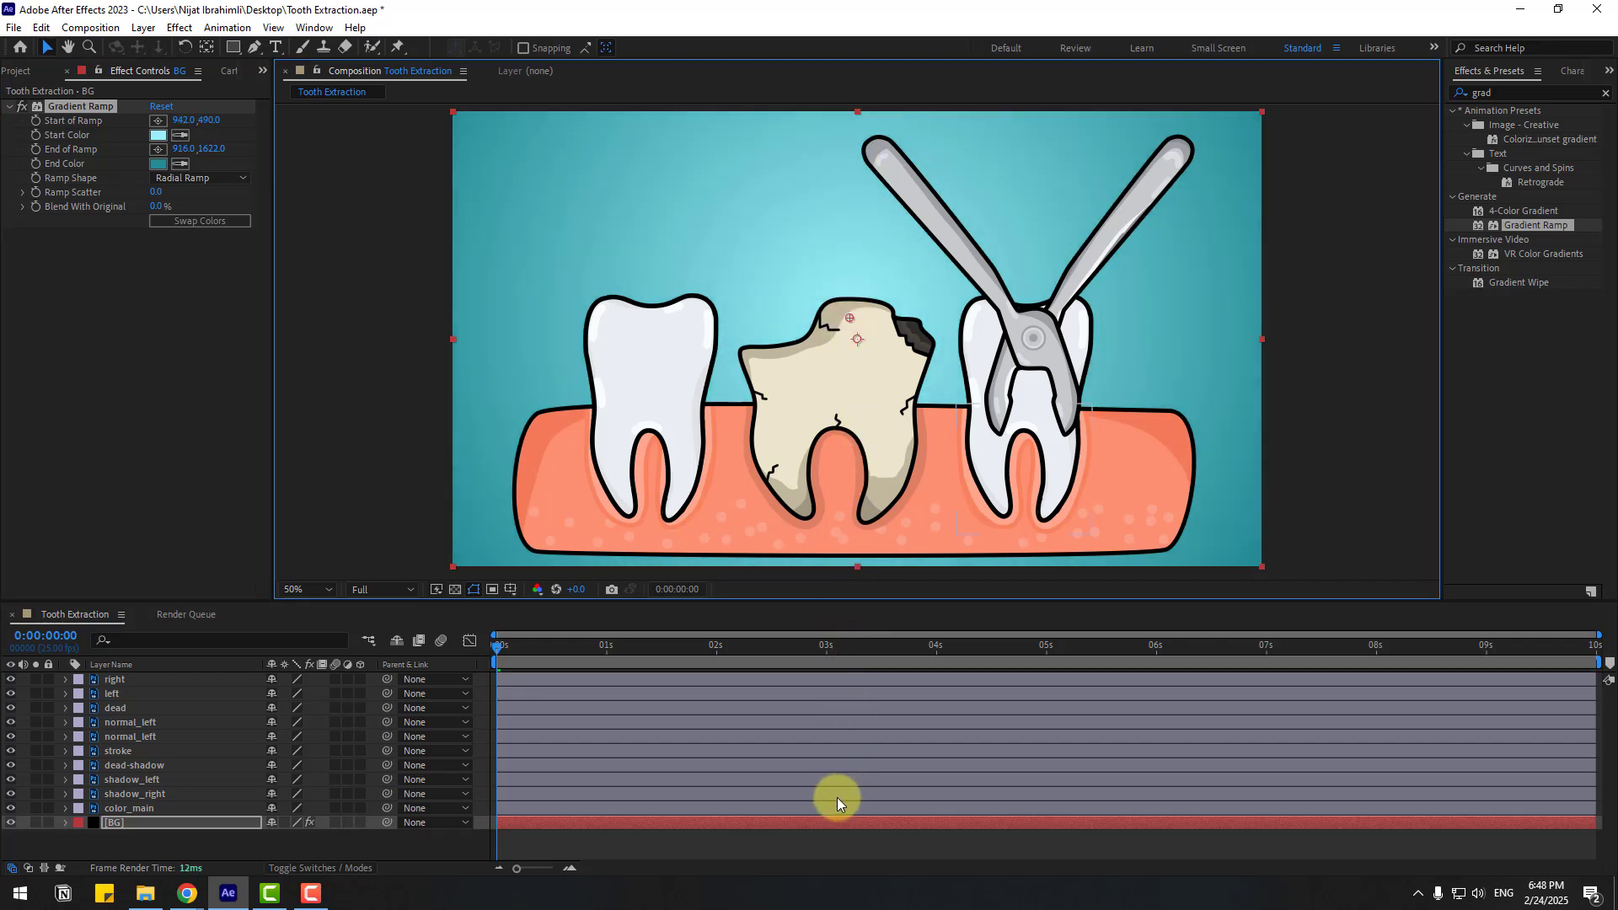
left_click(48, 823)
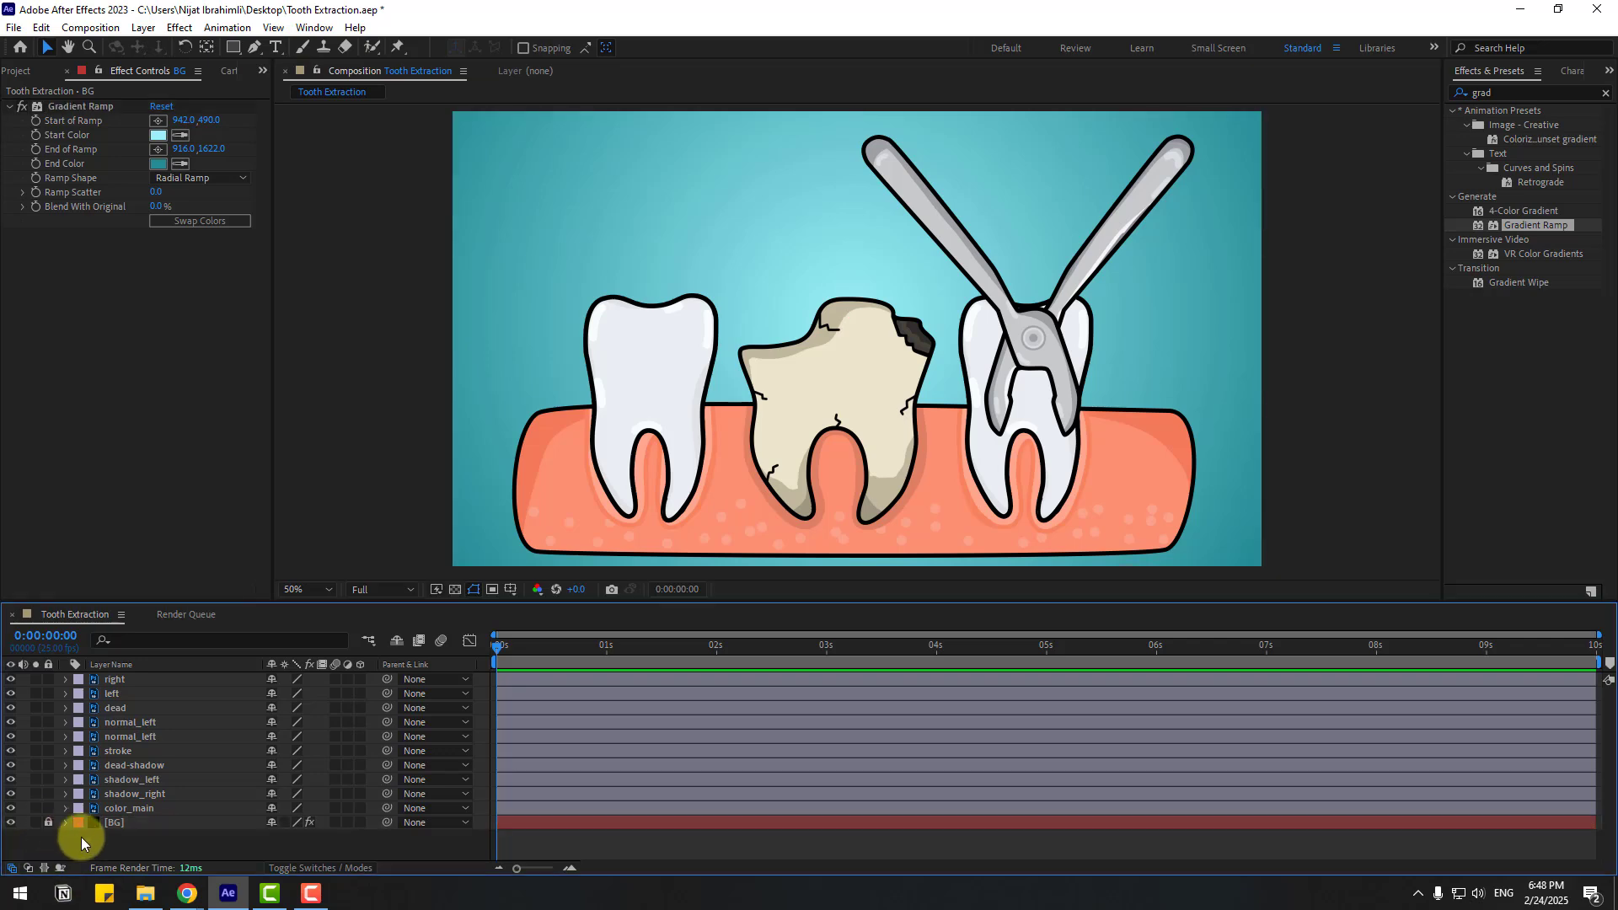
- Add a null object with a centered anchor point and position it over the pliers' pivot
left_click(143, 27)
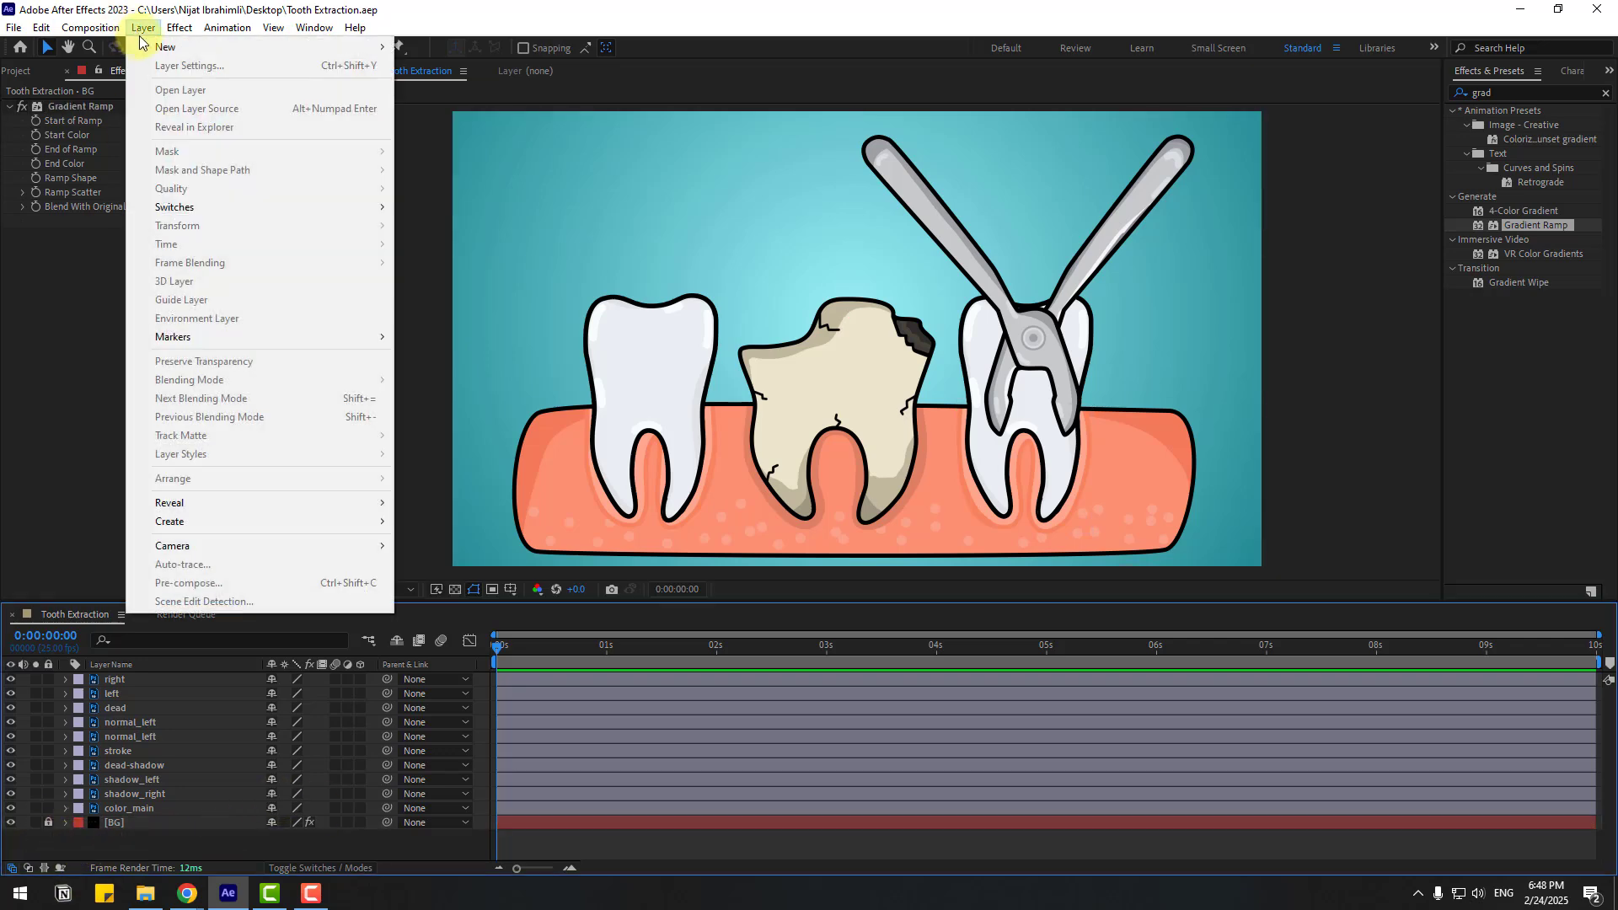
mouse_move(145, 53)
left_click(445, 120)
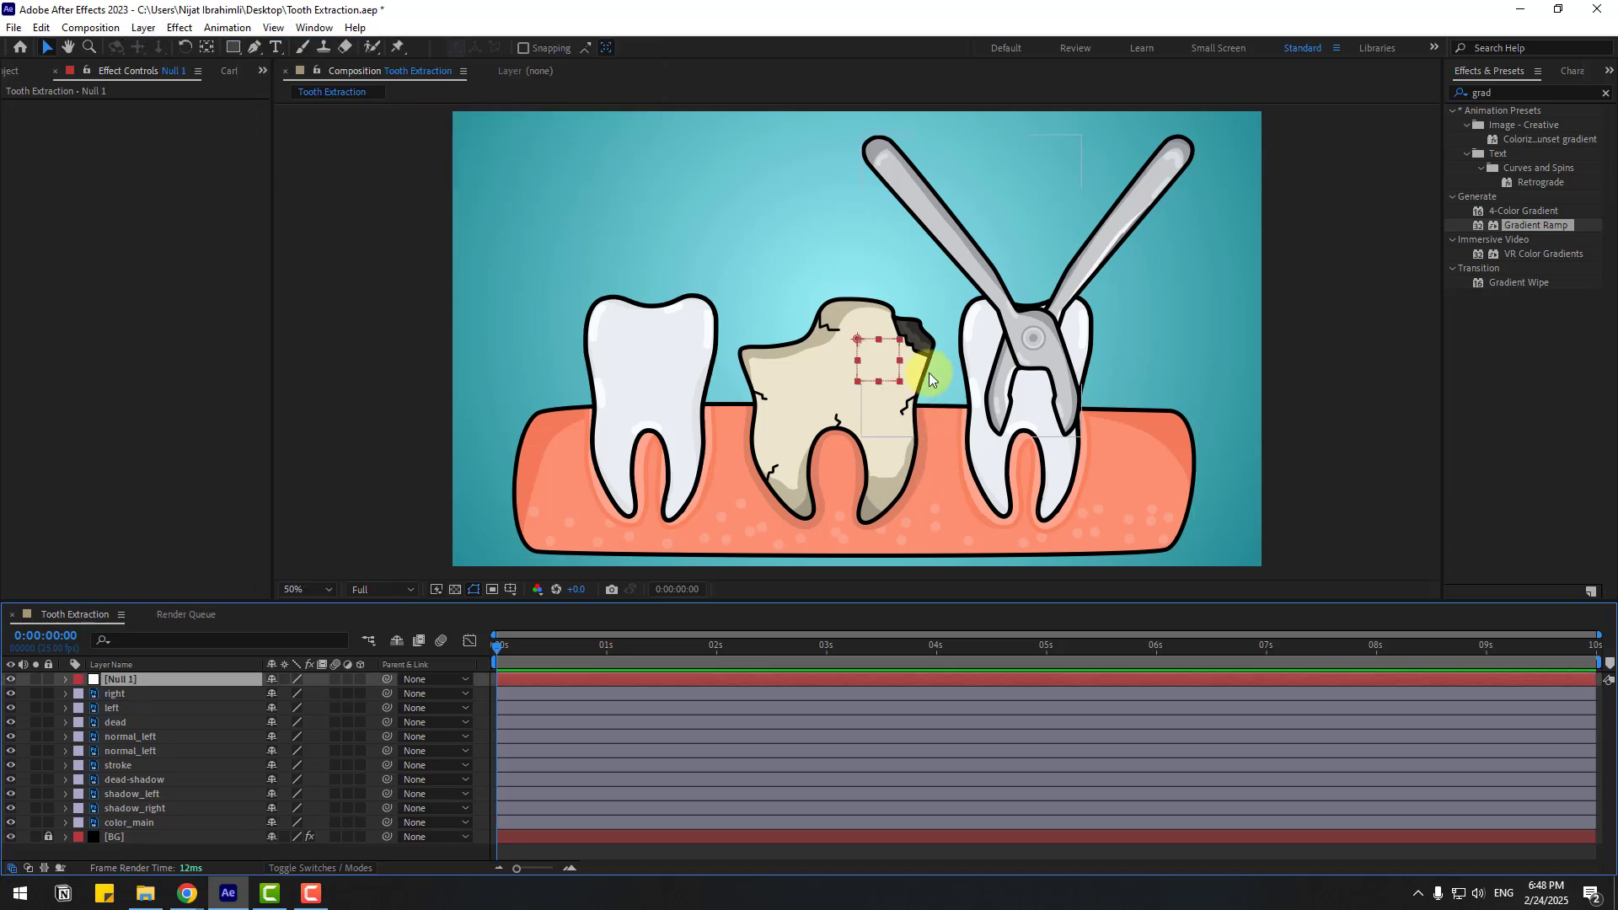
left_click(207, 51)
key("ctrl+alt+Home")
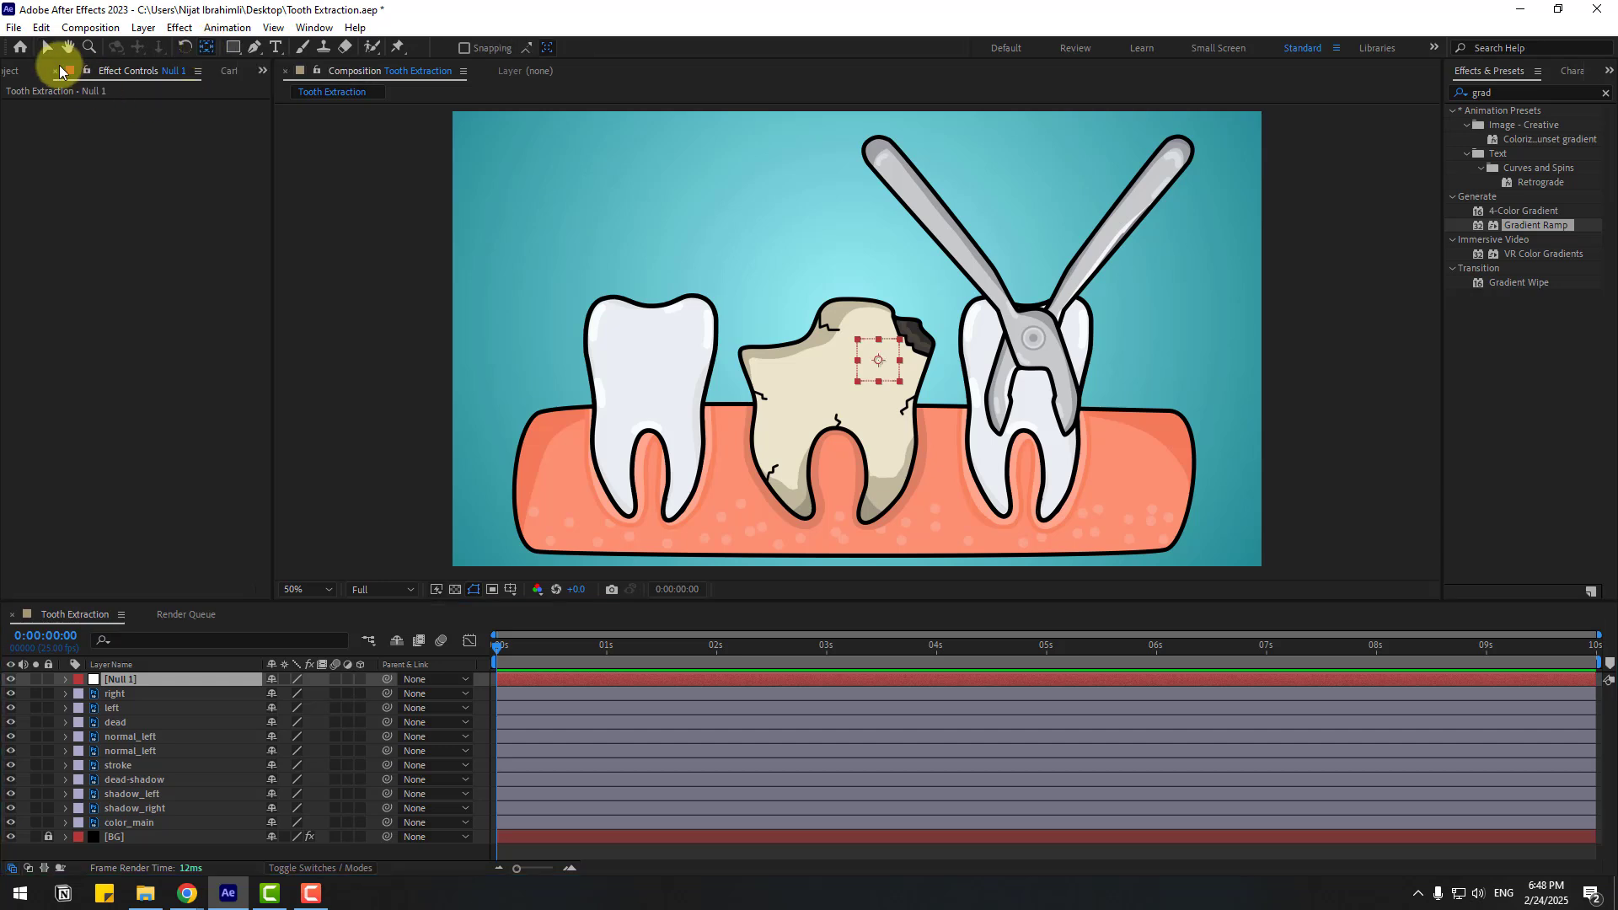
left_click(48, 48)
left_click_drag(898, 381, 1037, 345)
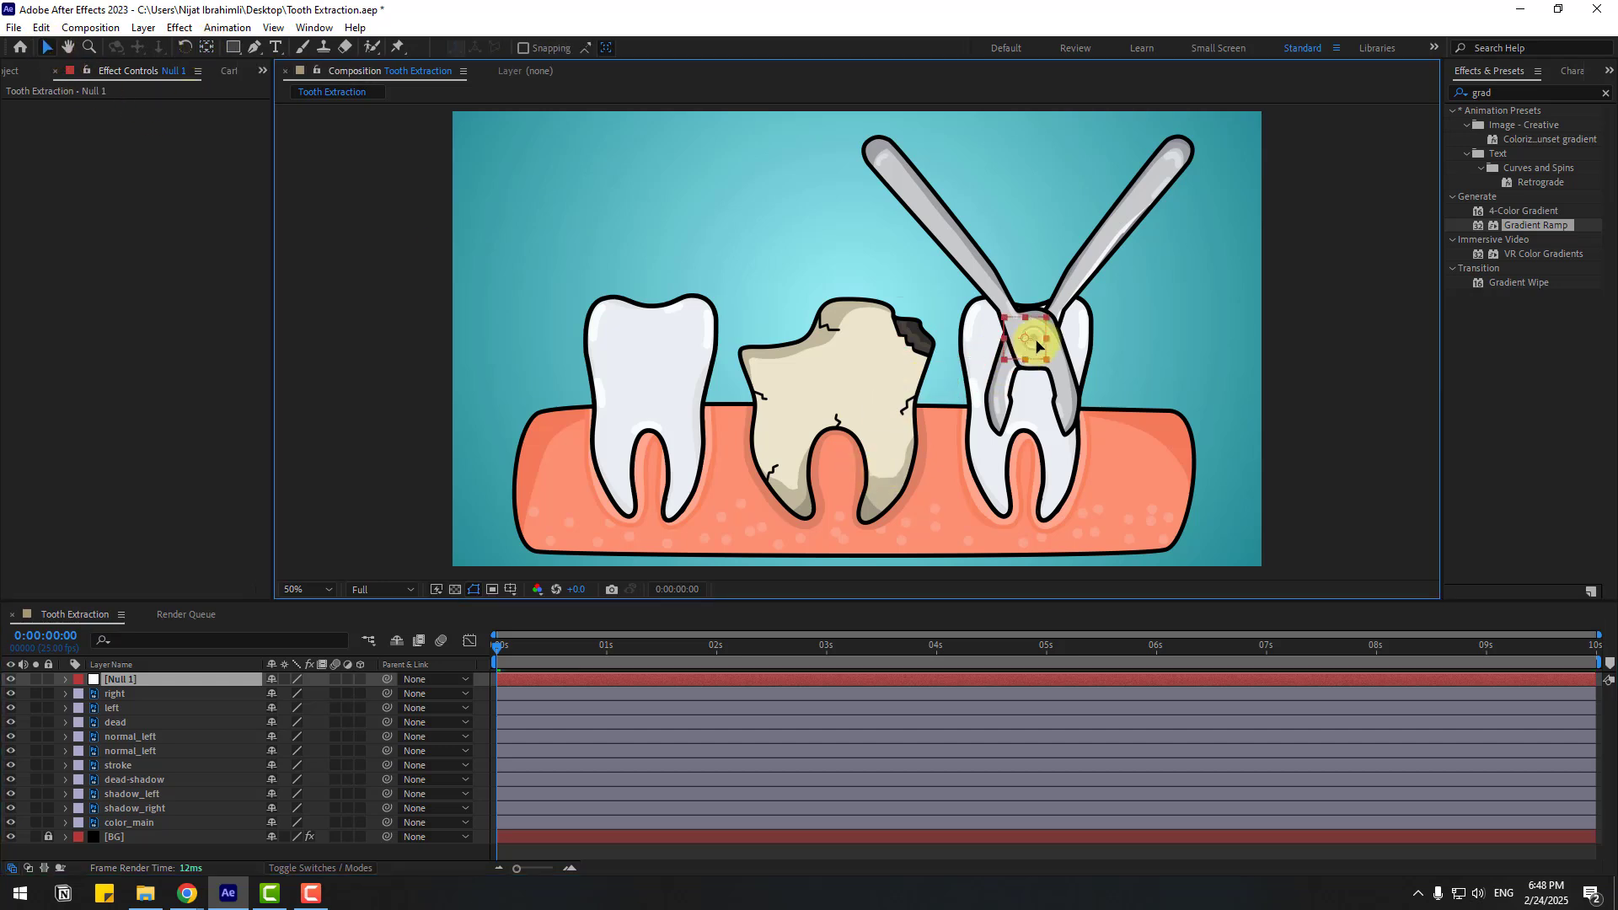
- Solo the right and left pliers layers and parent both to Null 1
left_click(113, 694)
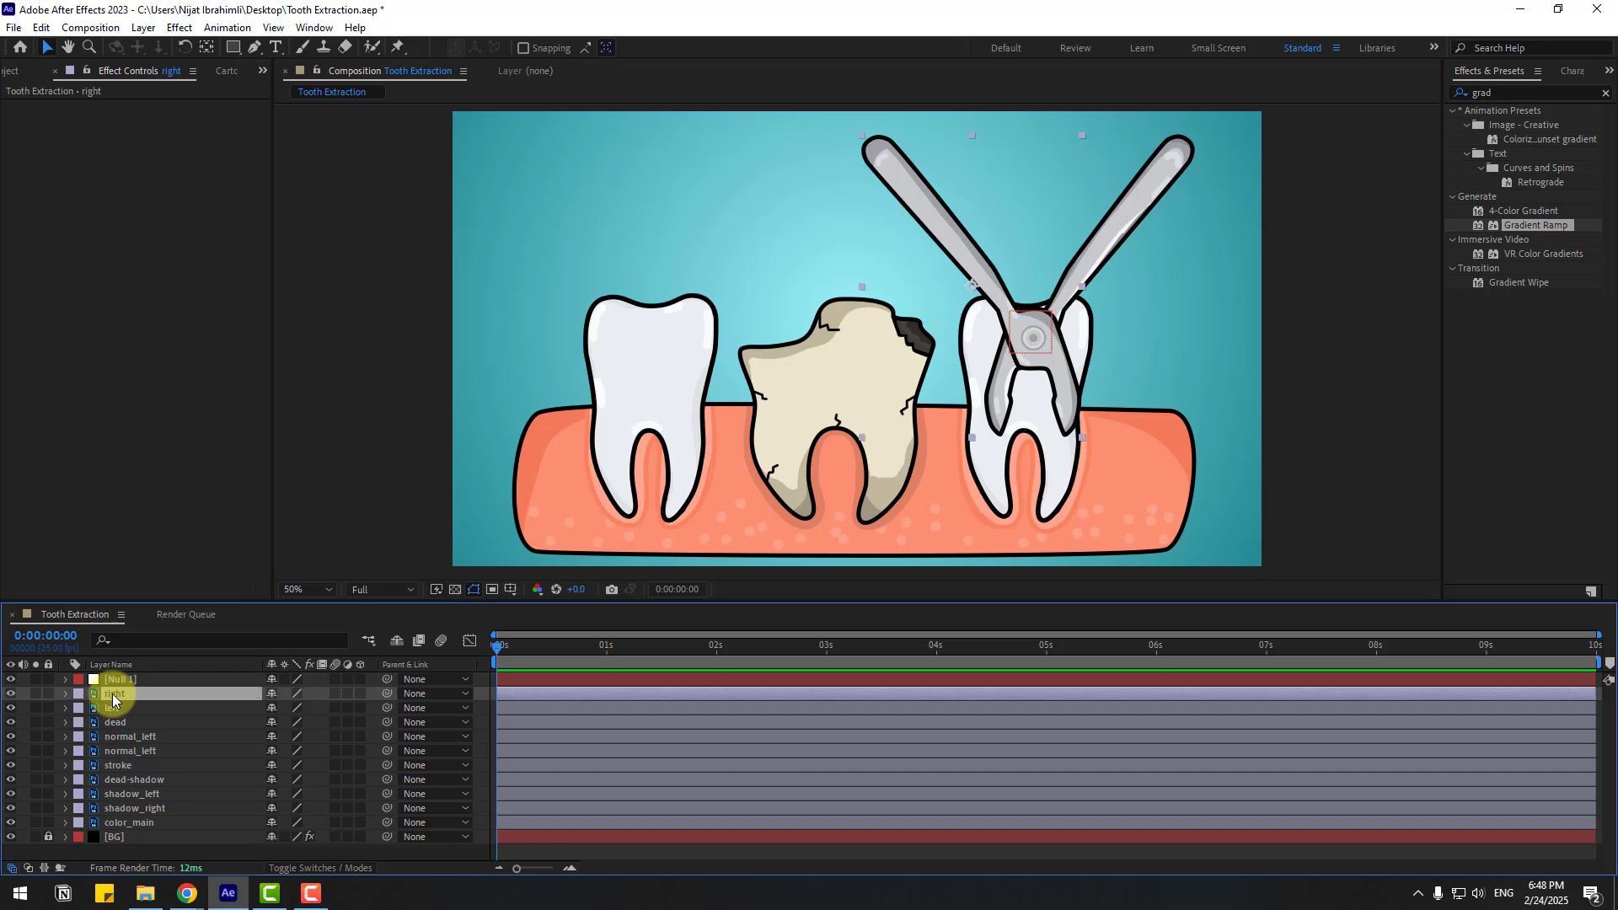
left_click(113, 707, "ctrl")
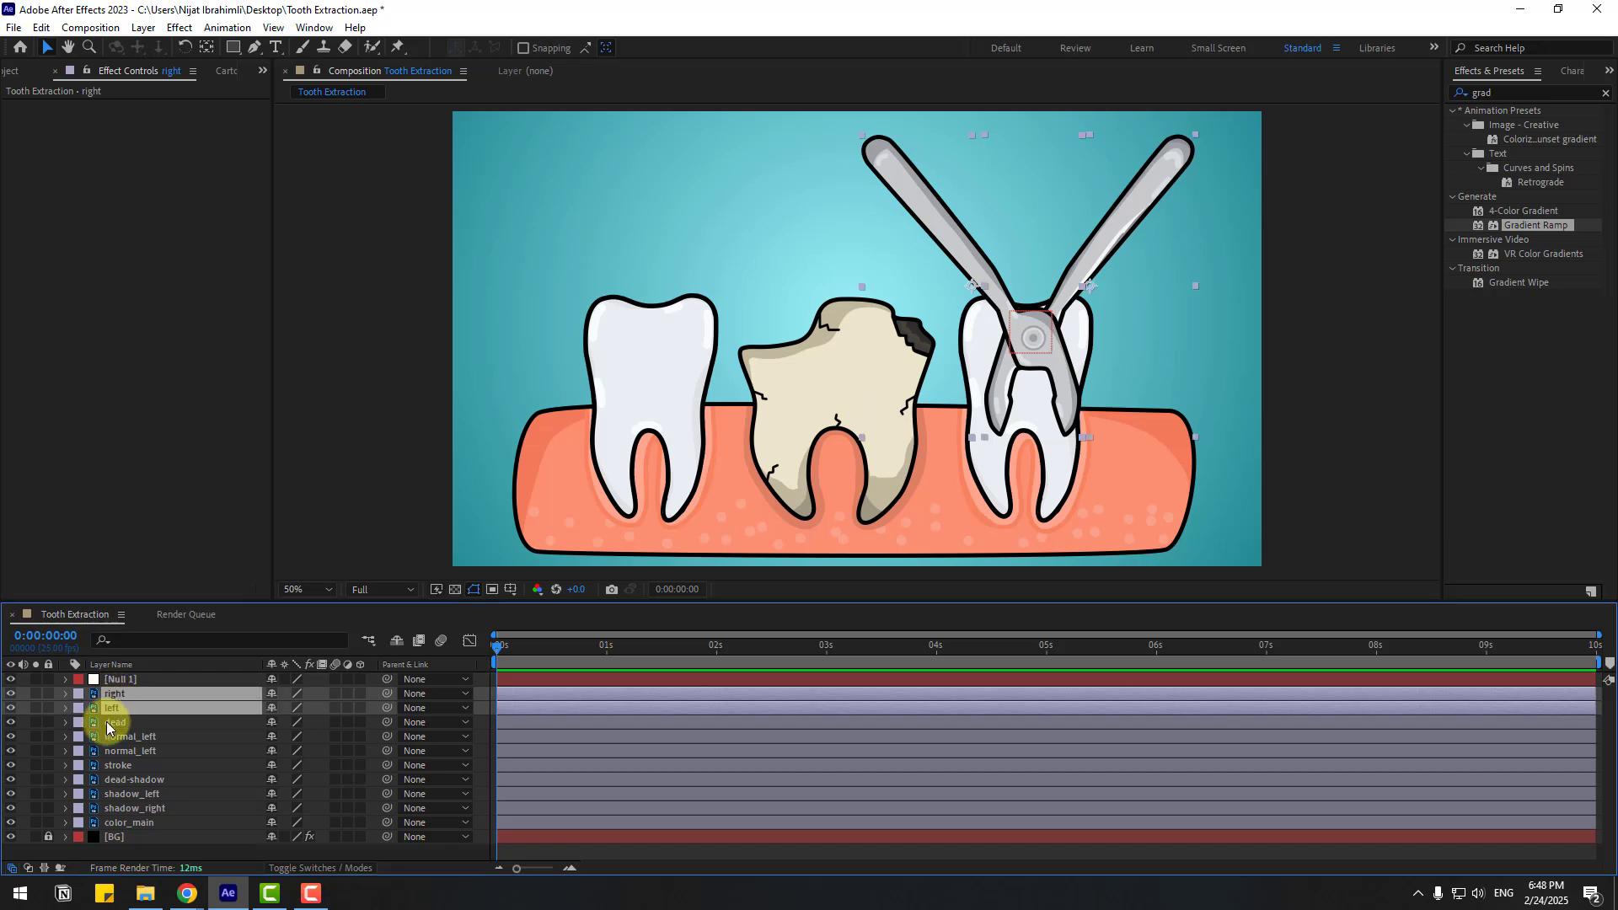
left_click(37, 693)
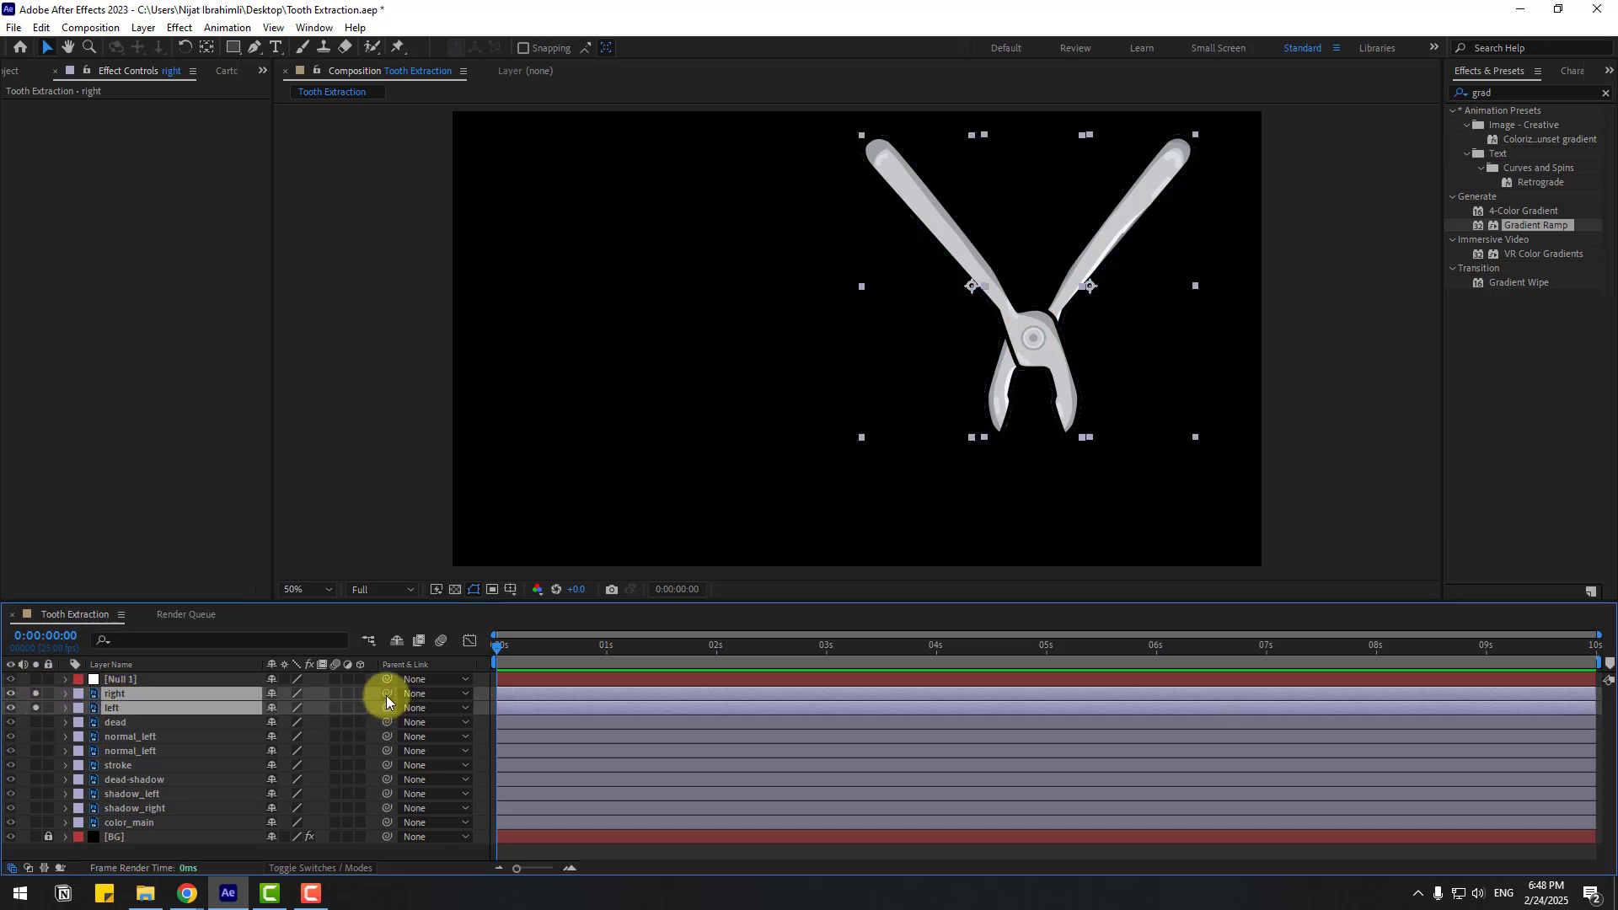
left_click_drag(386, 696, 109, 679)
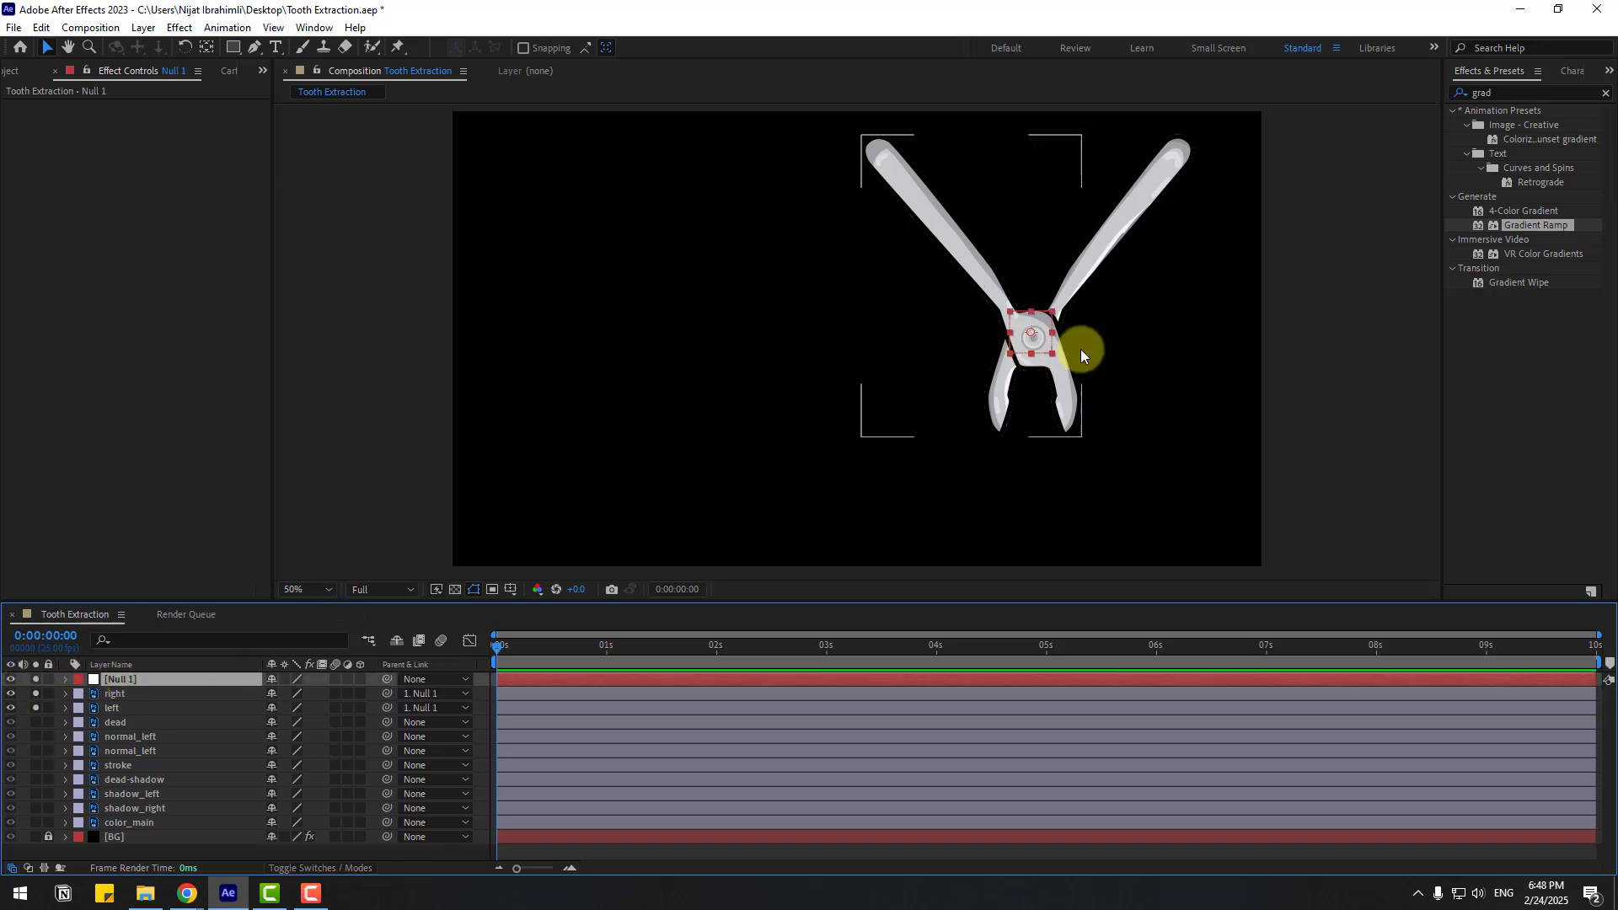
- Move Null 1 toward the composition's center, scale it to 139%, and turn off solo for the pliers layers
left_click_drag(1027, 348, 885, 378)
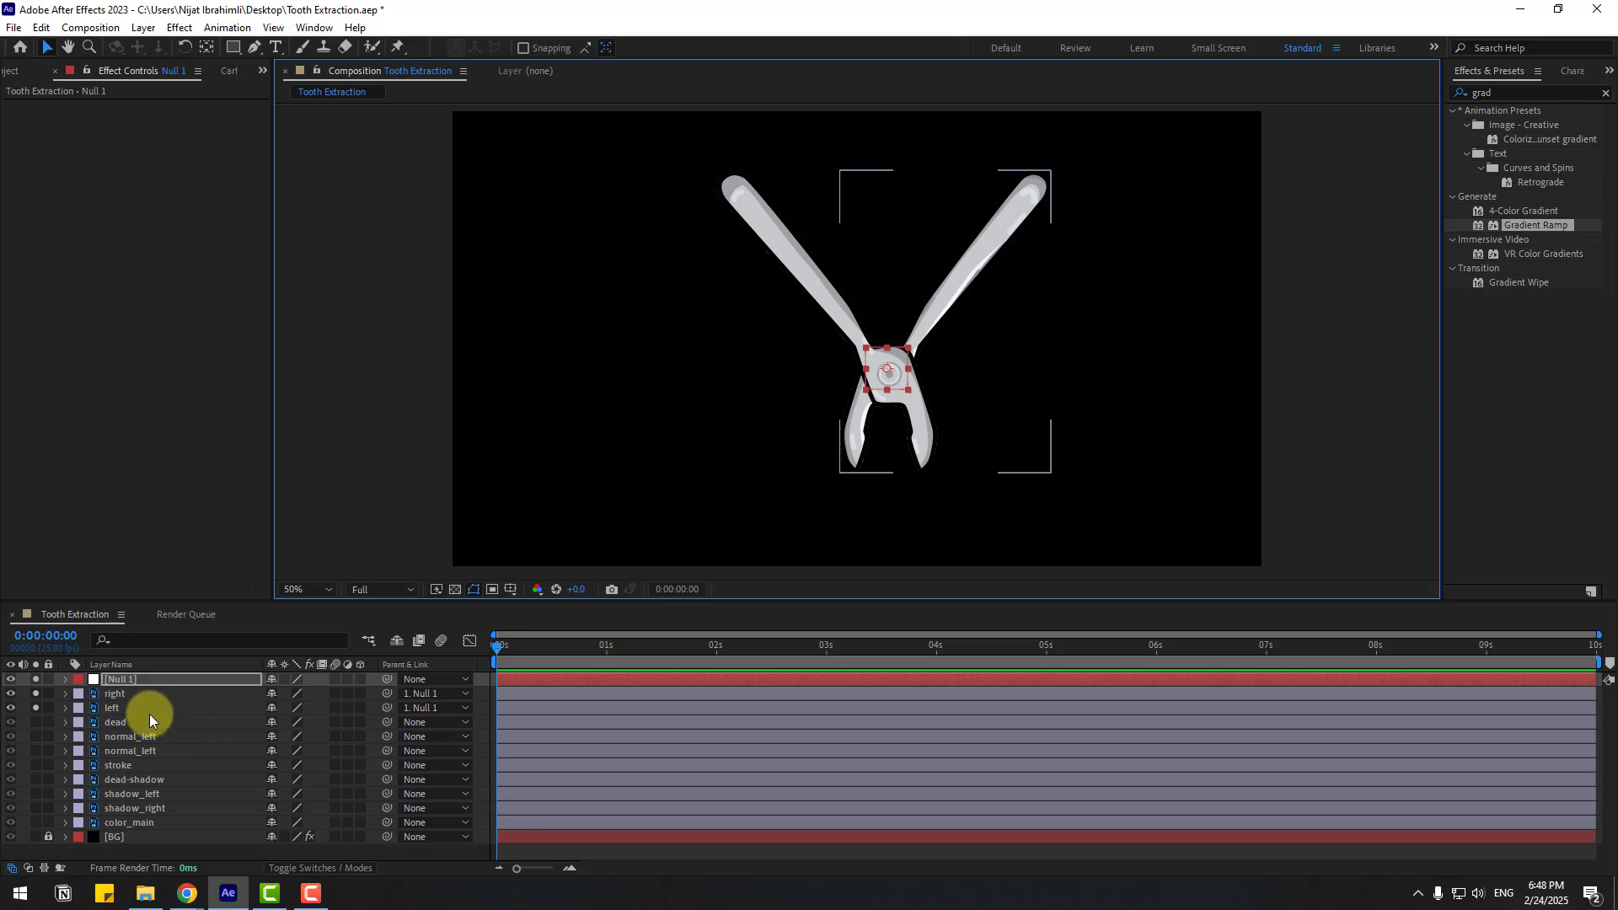
key("s")
left_click_drag(293, 693, 325, 679)
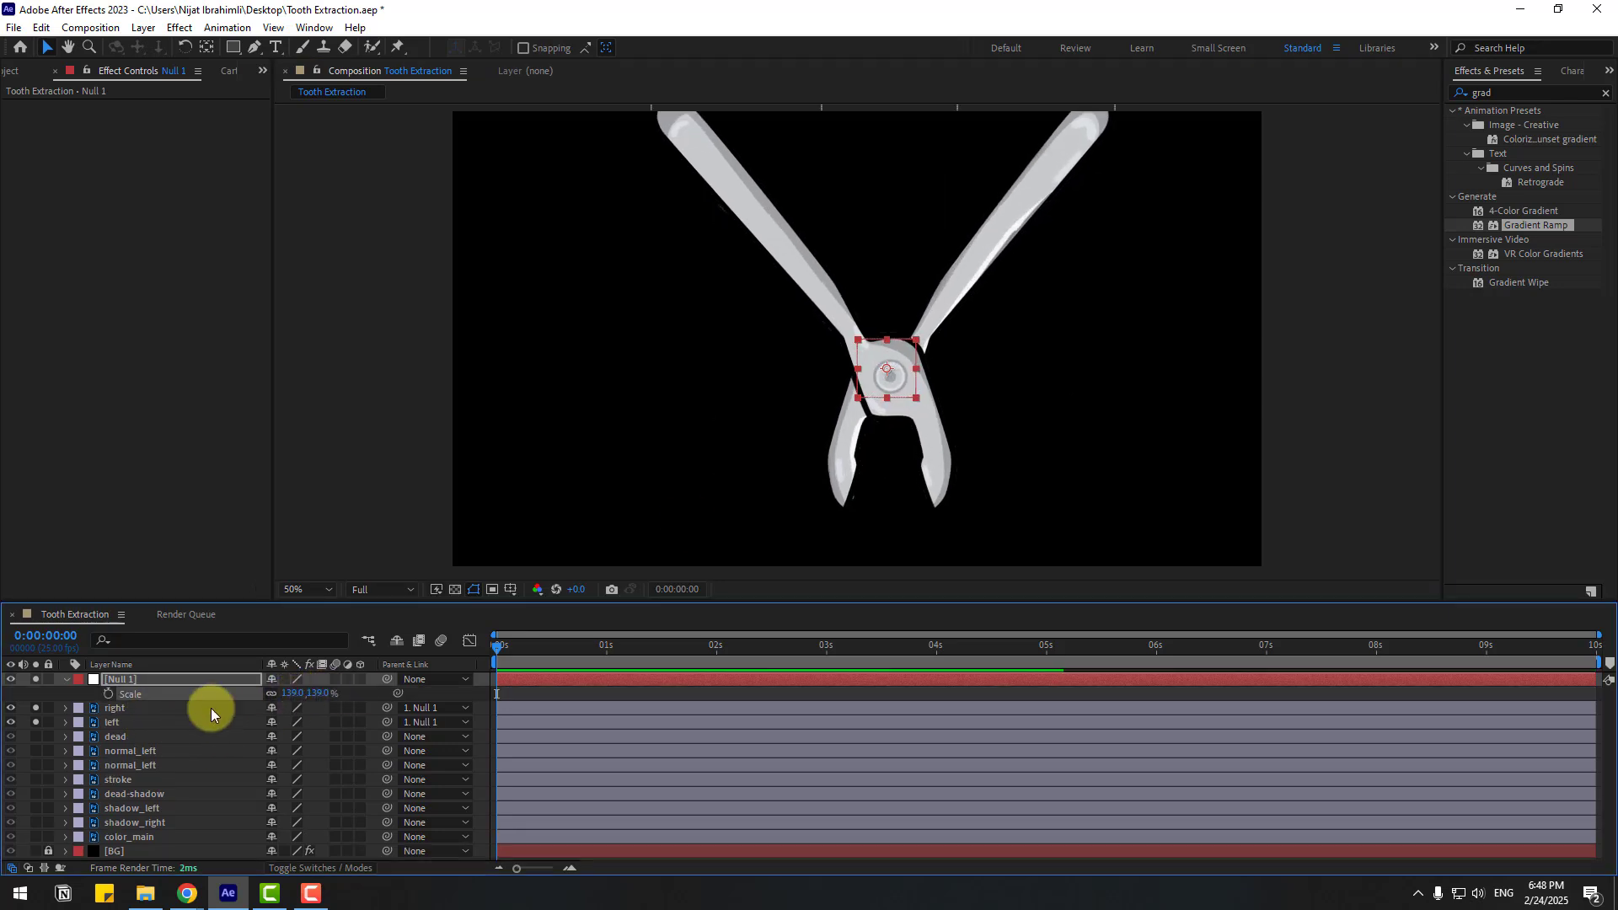
left_click(38, 715)
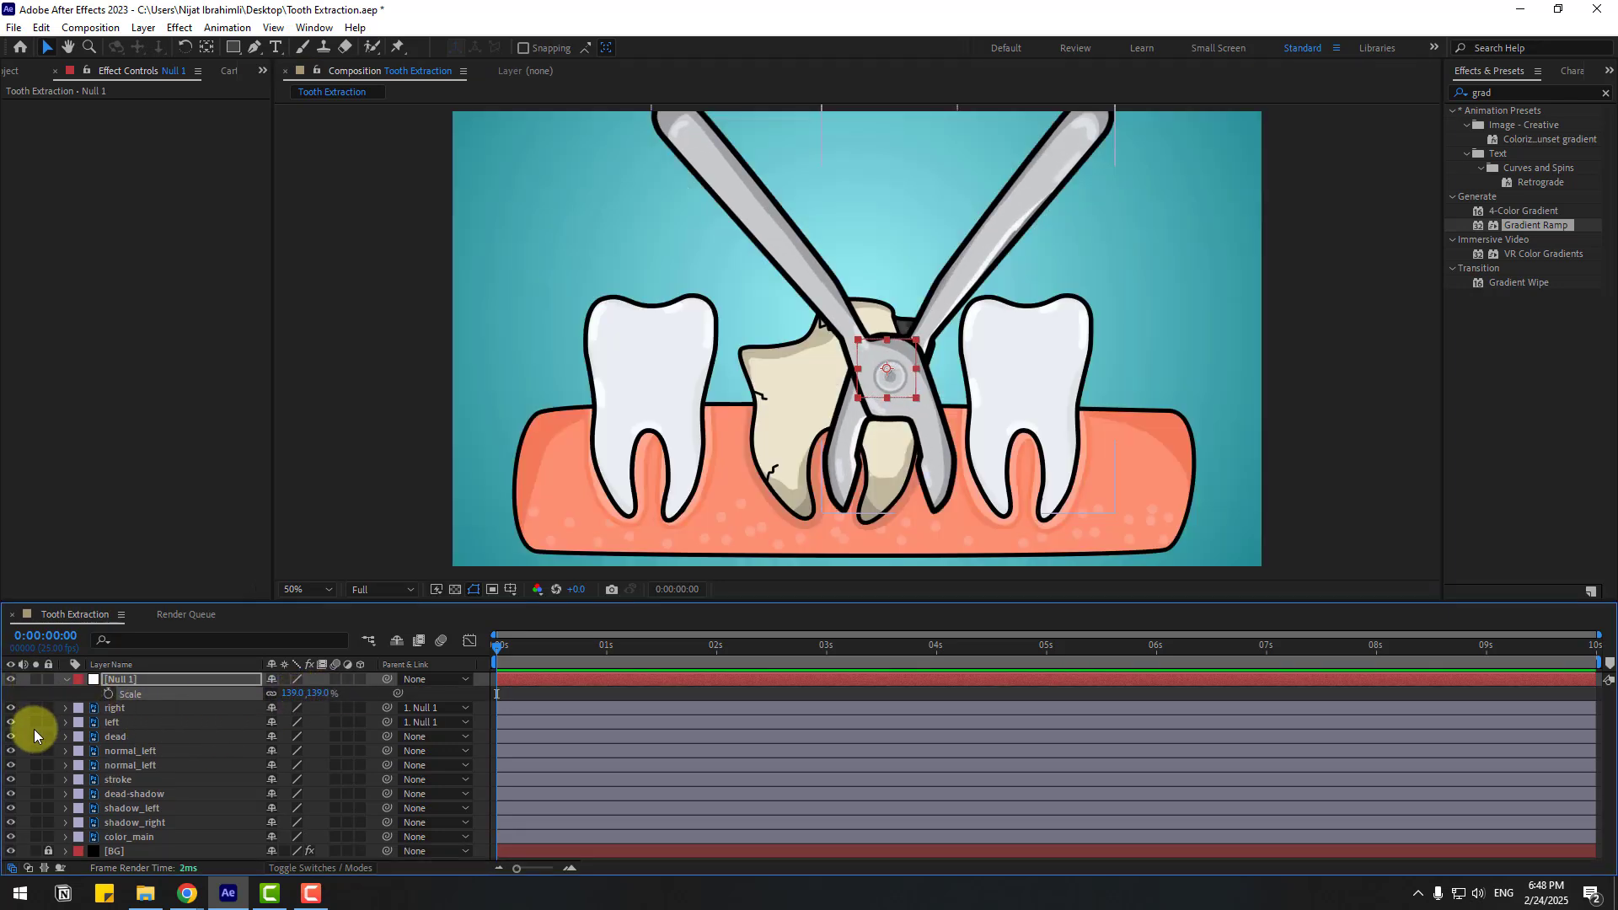
- Place the pliers just above the decayed middle tooth using Null 1 and set its scale to 127%
left_click_drag(863, 387, 848, 184)
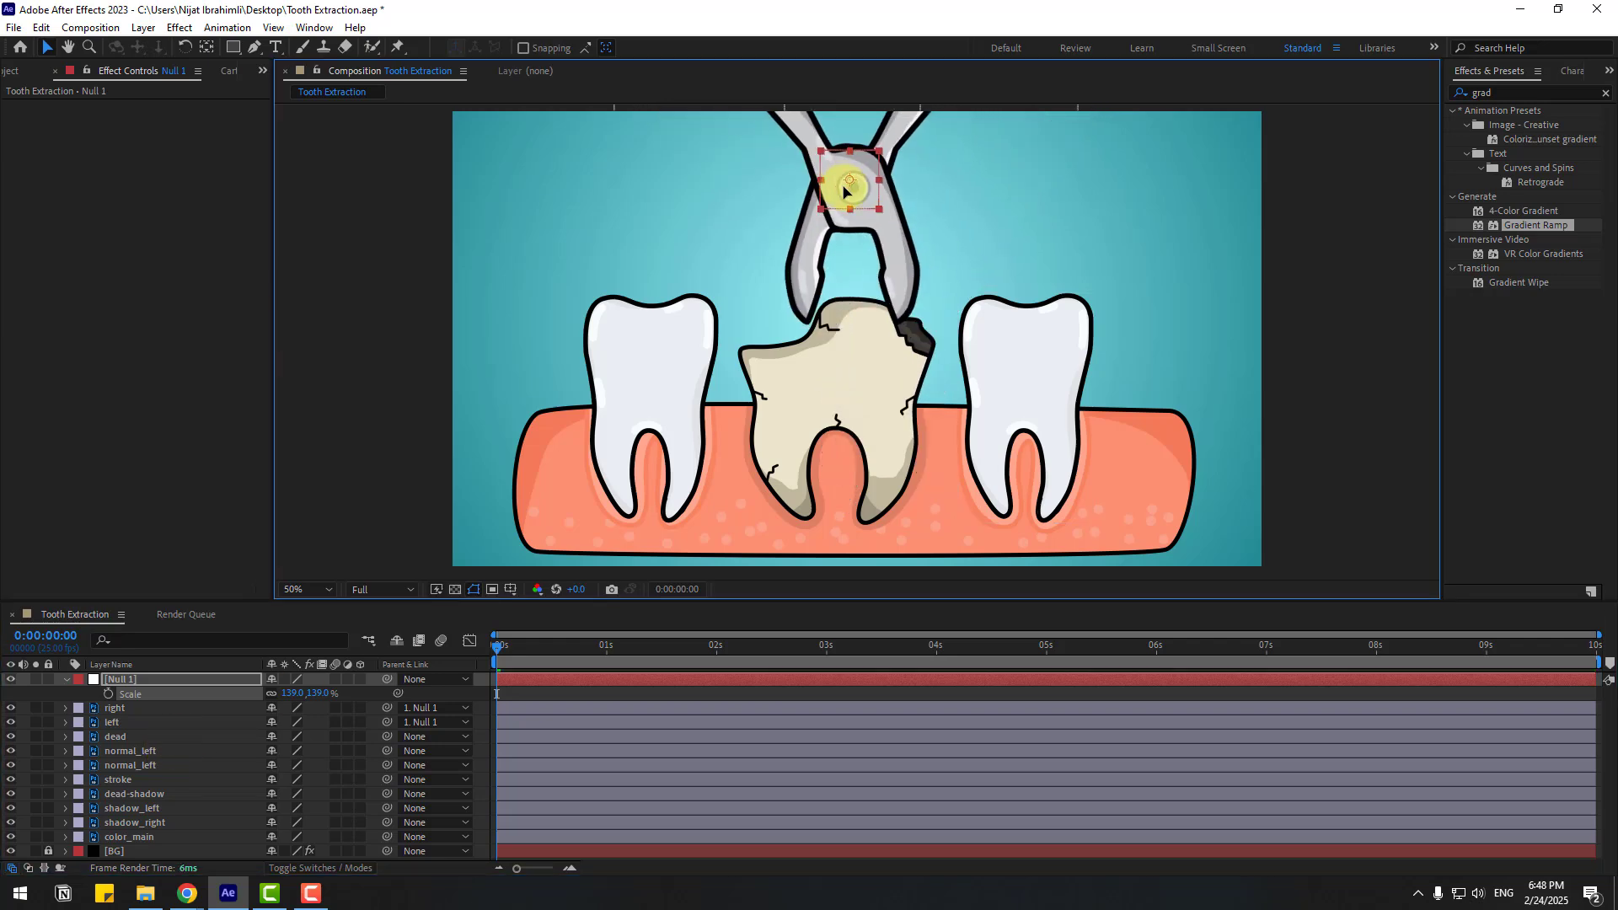
left_click_drag(296, 693, 318, 682)
left_click_drag(843, 202, 864, 156)
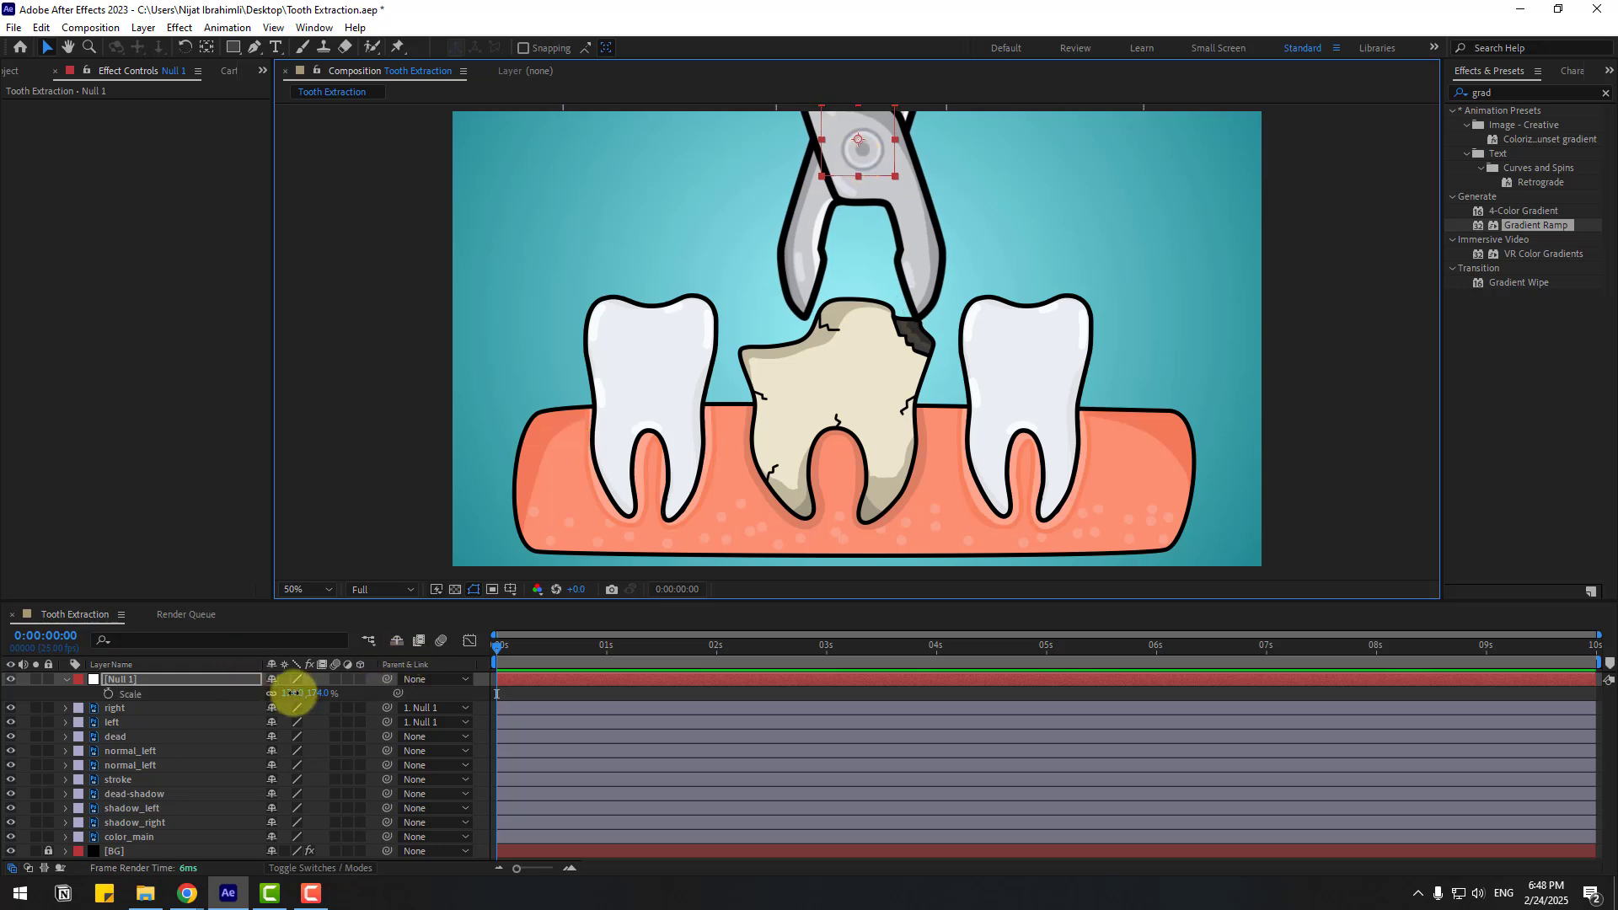
left_click_drag(289, 689, 257, 688)
left_click_drag(858, 144, 857, 163)
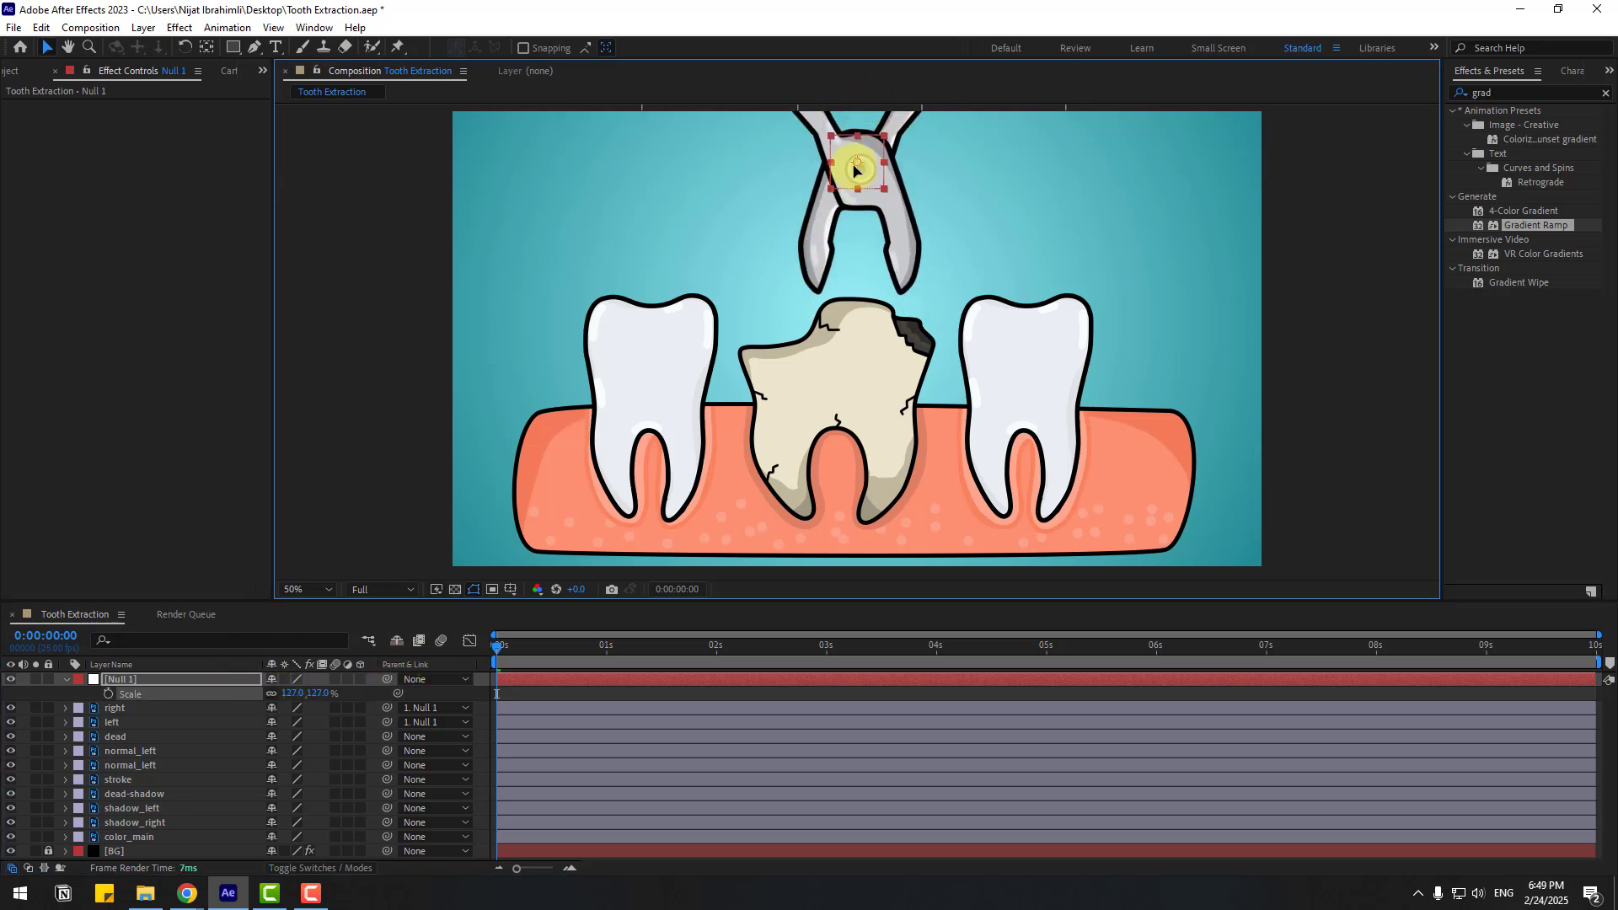
- Parent all tooth, stroke and shadow layers, from dead down to shadow_right, to the color_main layer
left_click(129, 737)
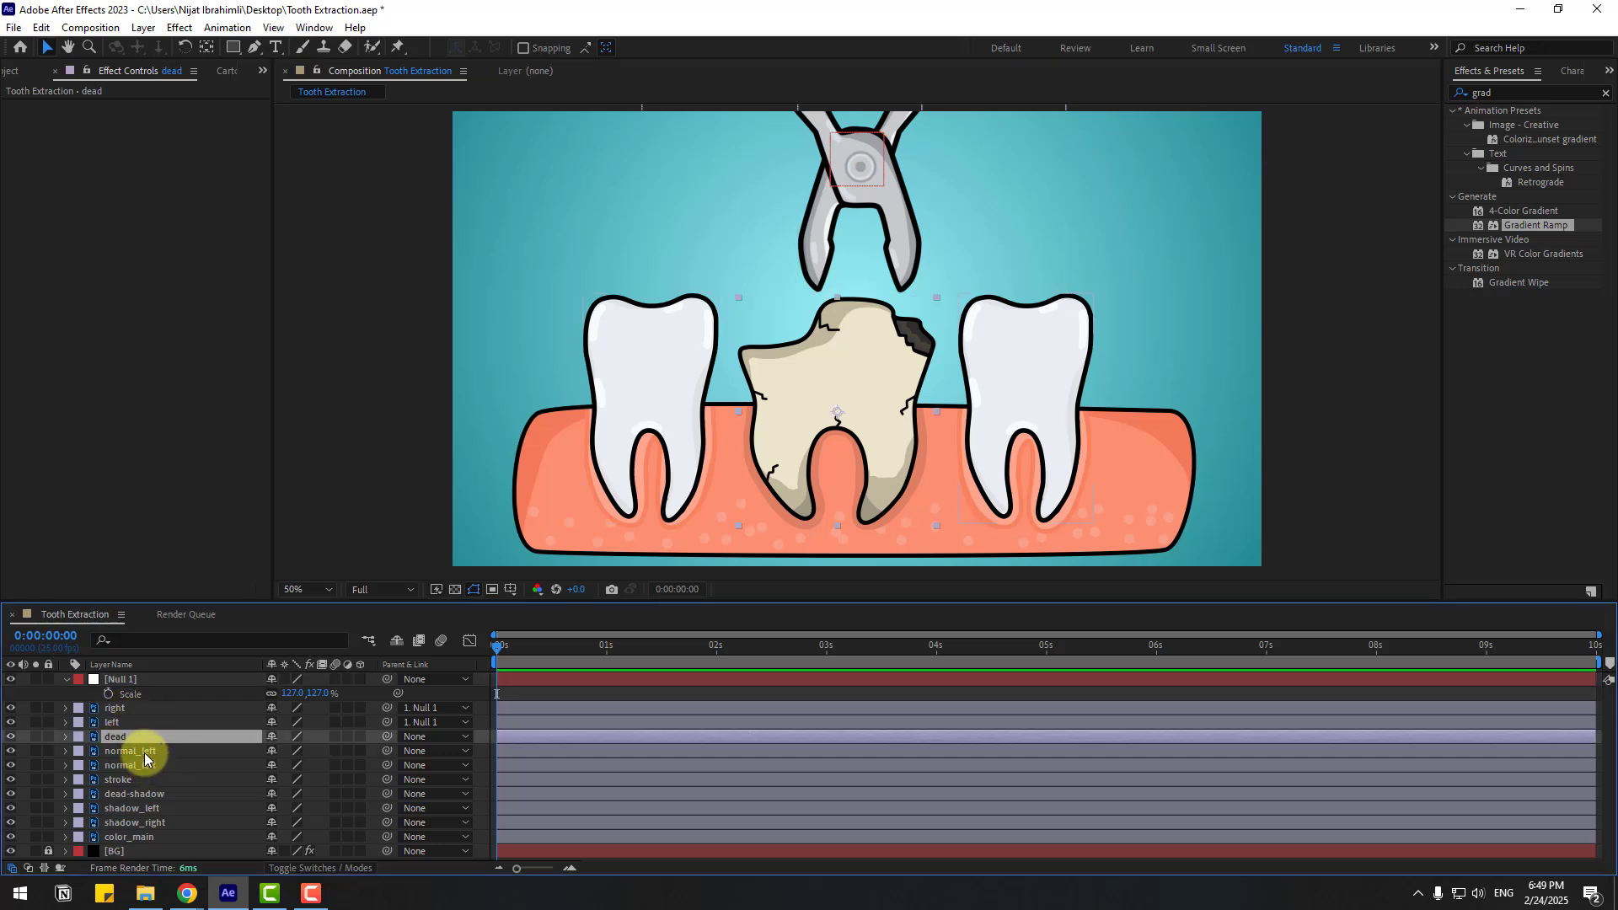
left_click(142, 752, "shift")
left_click(138, 767, "shift")
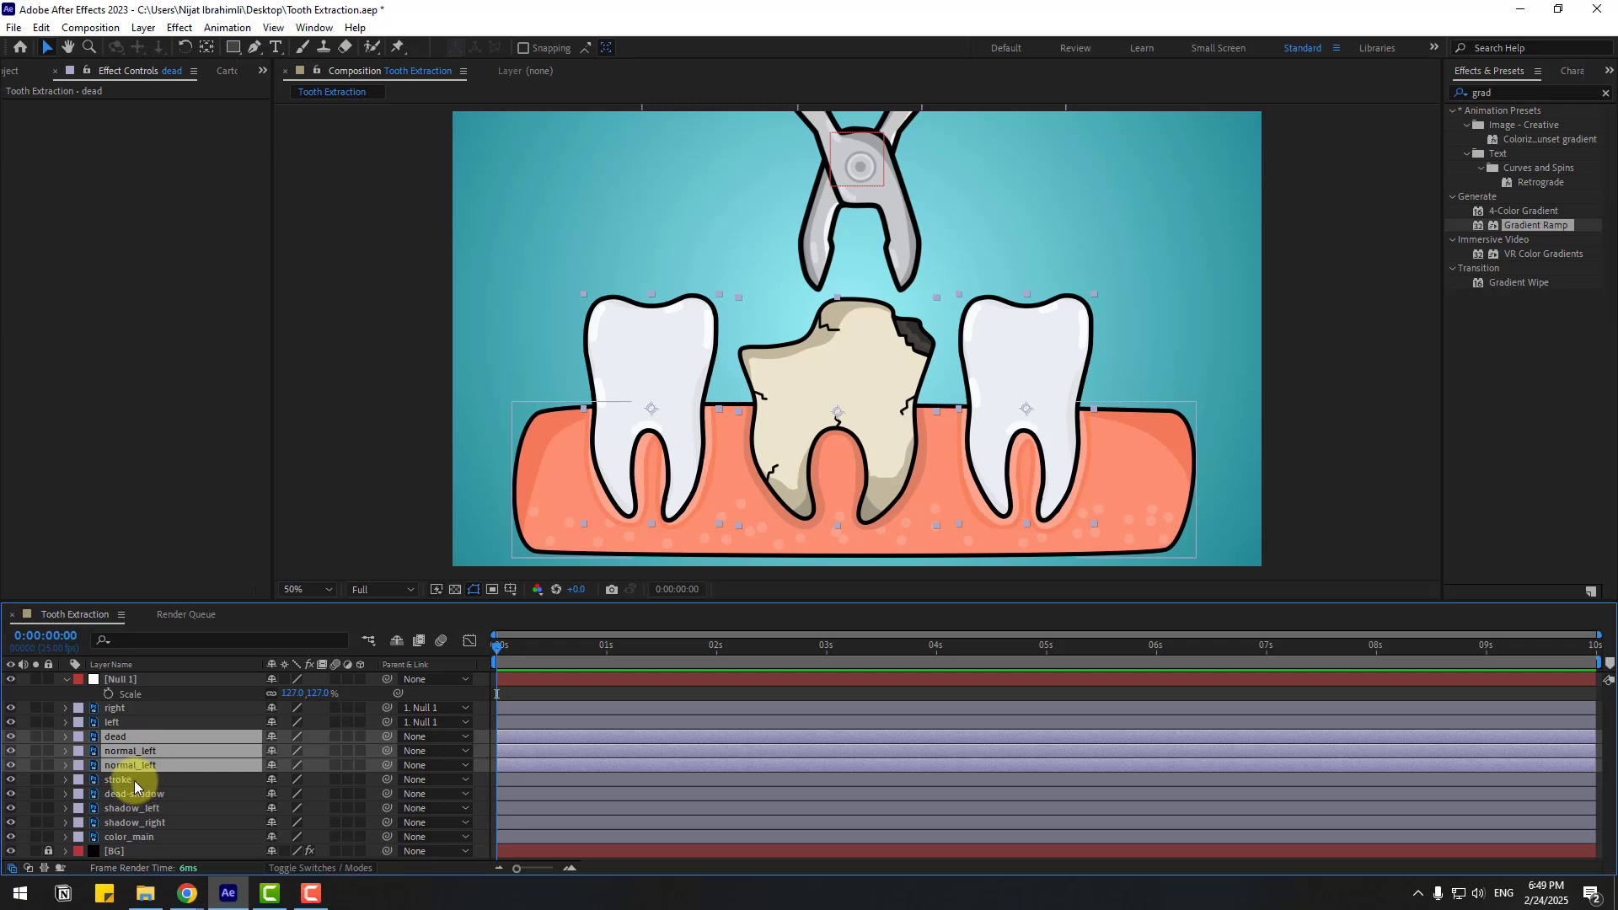
left_click(135, 783, "shift")
left_click(156, 795, "shift")
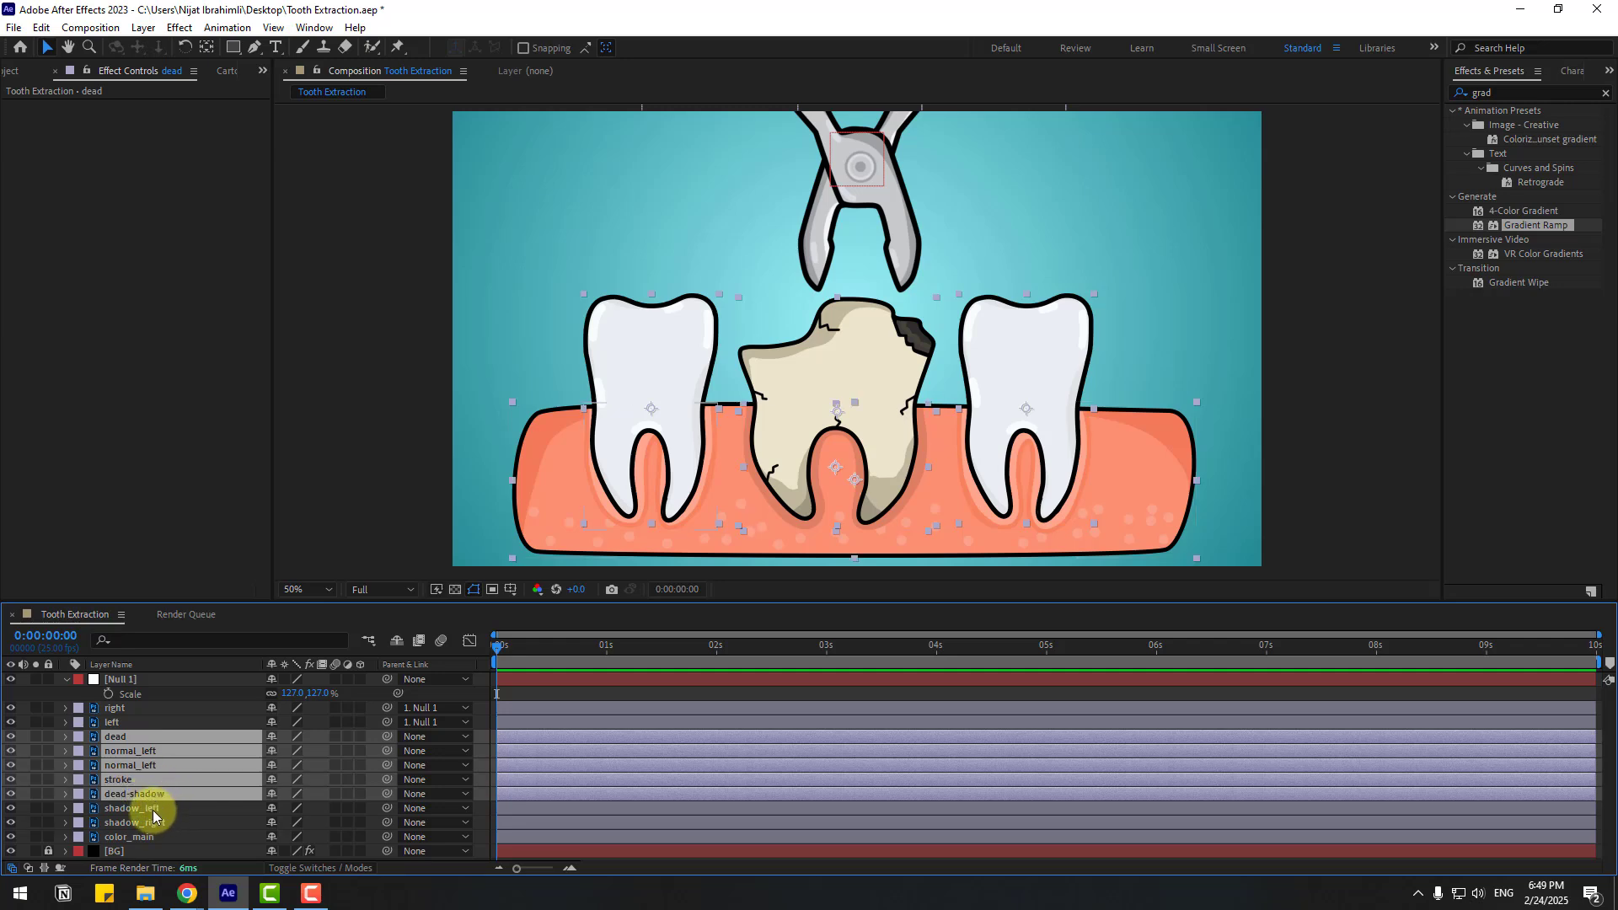
left_click(152, 811, "shift")
left_click(155, 822, "shift")
left_click_drag(388, 738, 137, 838)
- Scale down the color_main layer so the gum and its teeth take up less of the frame
left_click(133, 839)
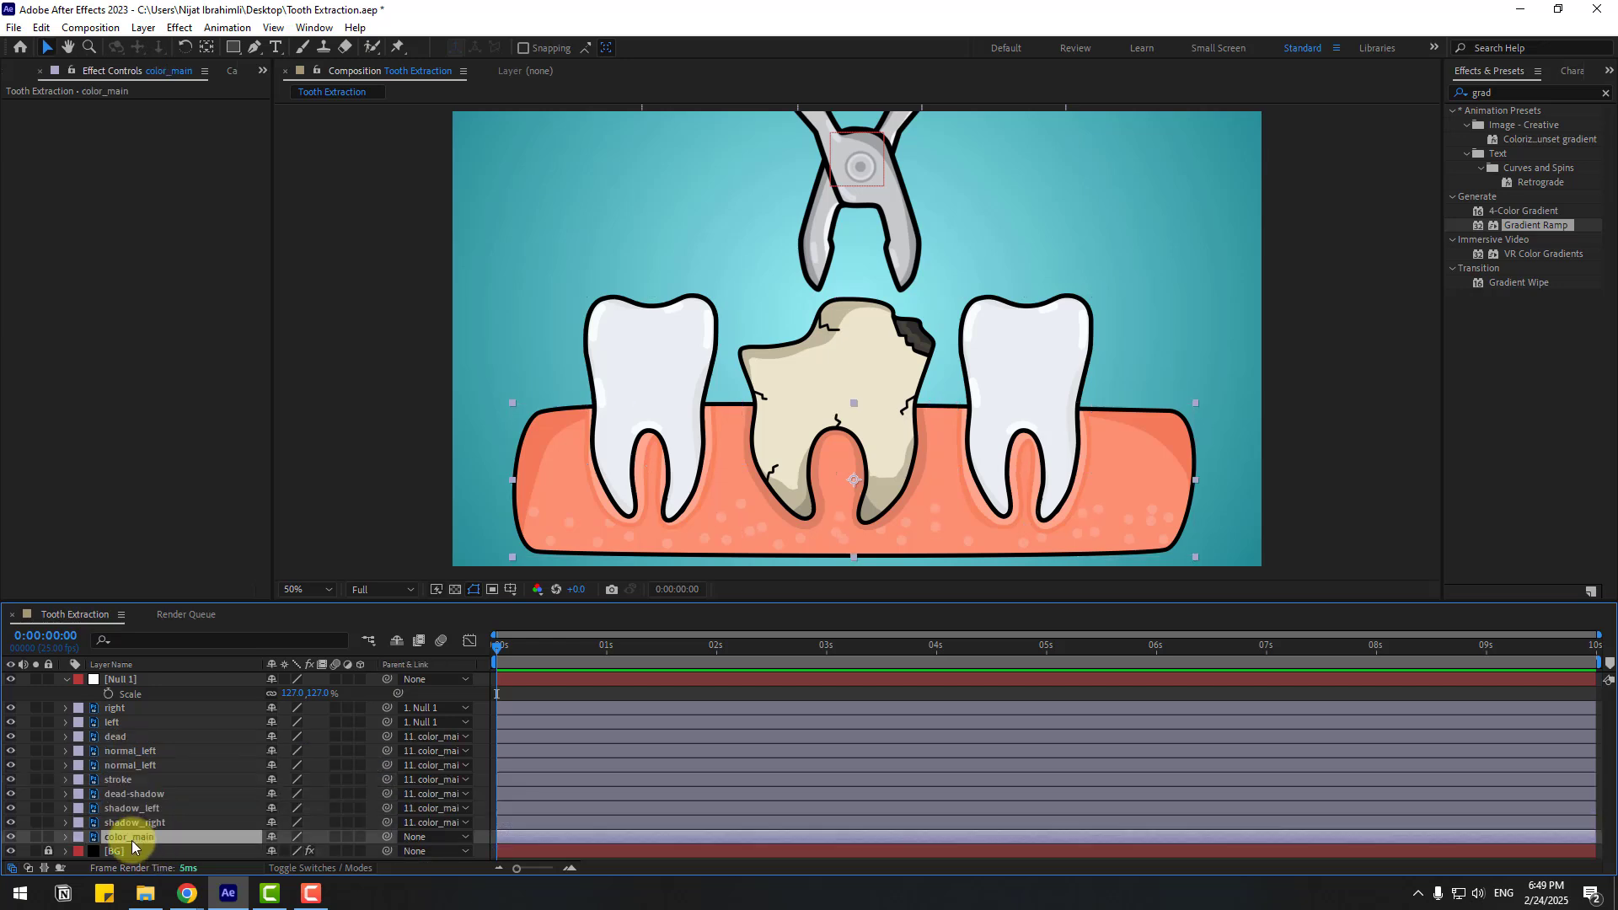
key("s")
left_click_drag(297, 852, 277, 851)
key("s")
- Reposition Null 1 so the pliers sit just above the decayed tooth, and set its scale to 160%
left_click(126, 680)
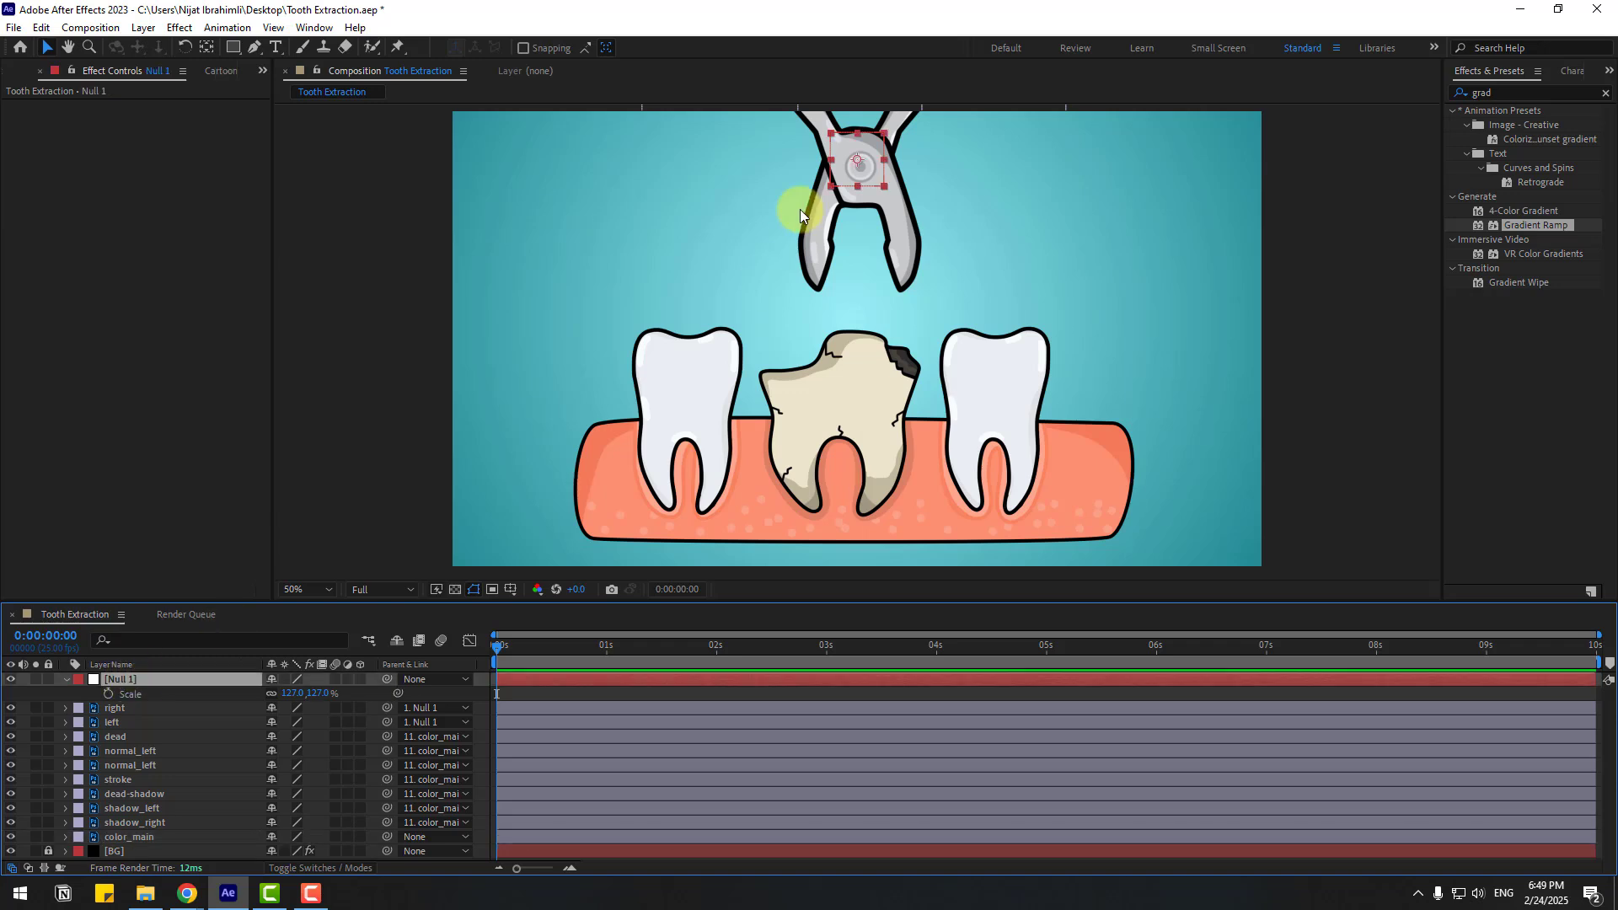
left_click_drag(863, 170, 868, 218)
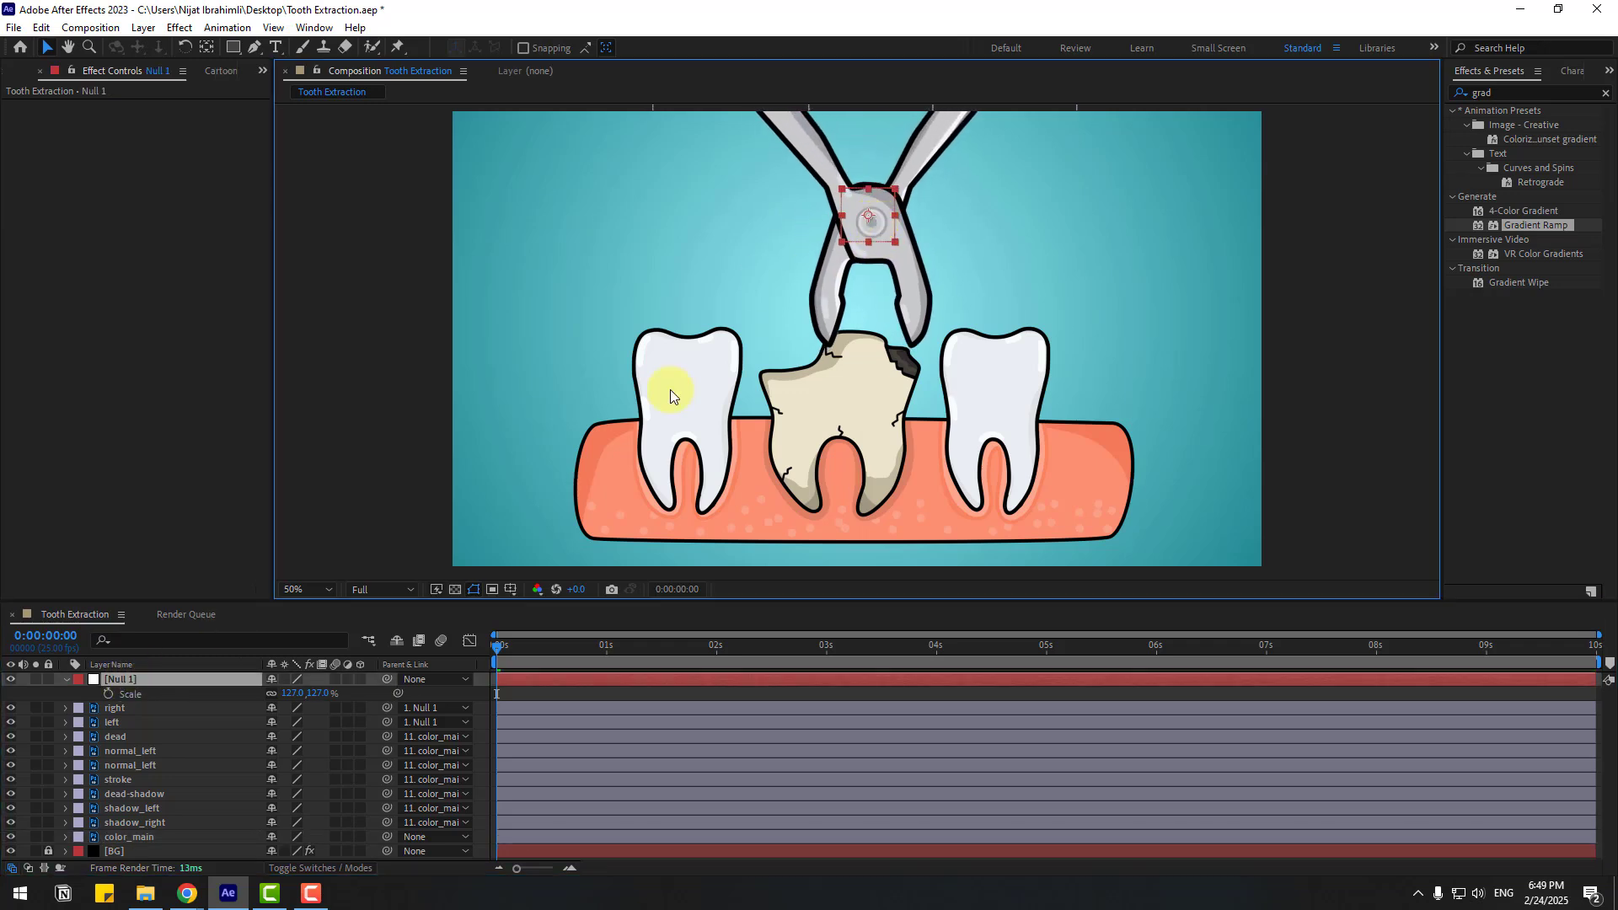
left_click_drag(289, 693, 310, 692)
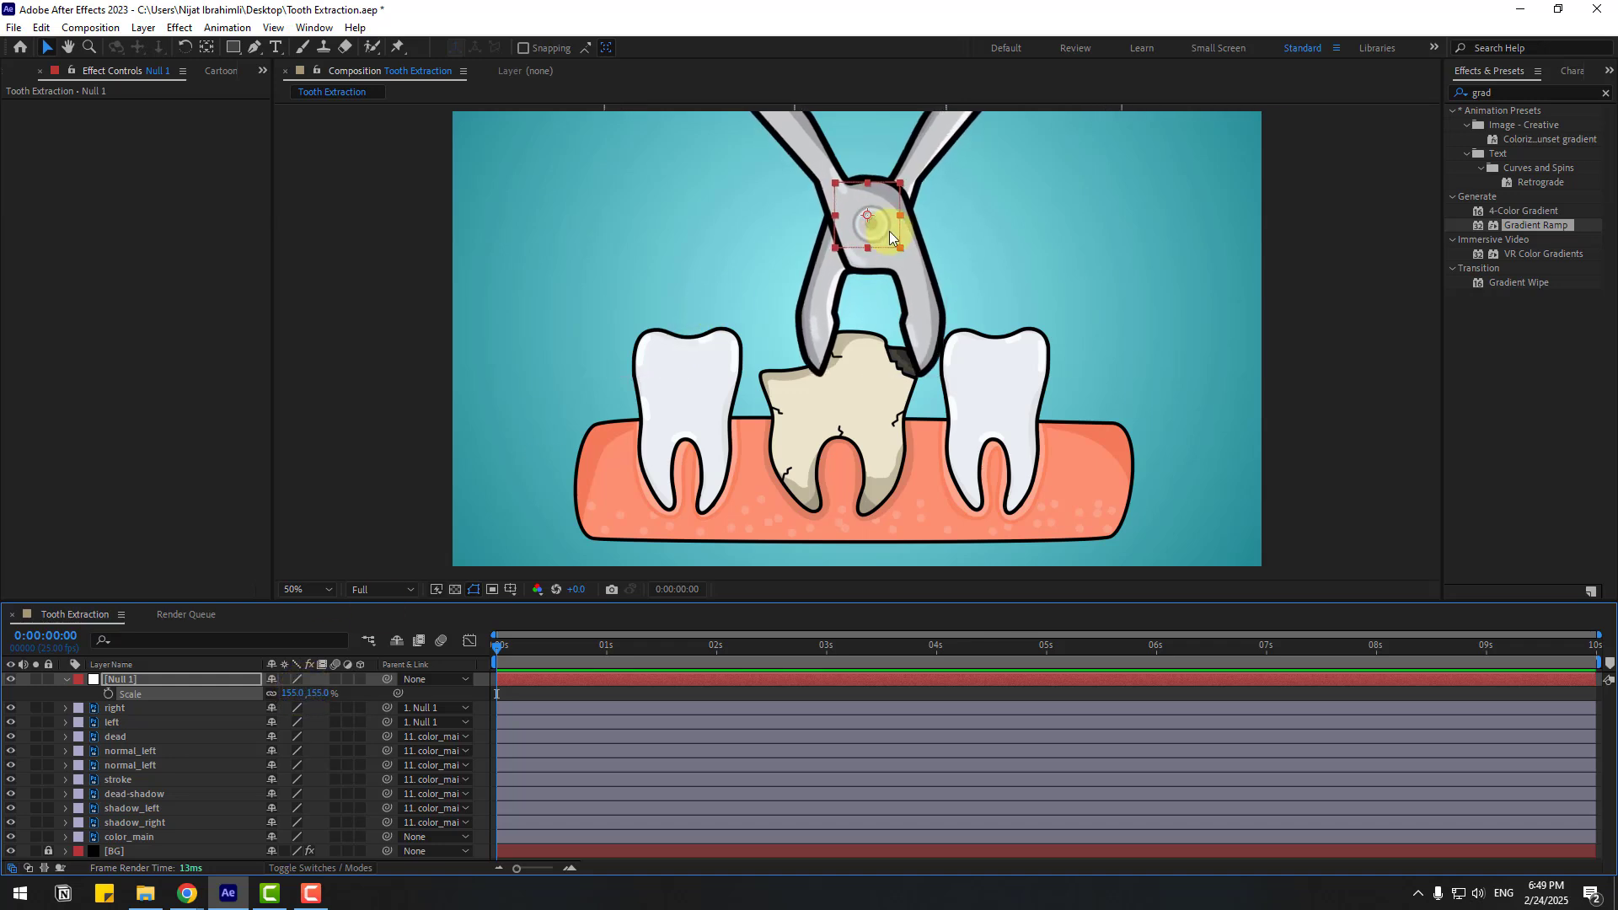
left_click_drag(889, 232, 887, 215)
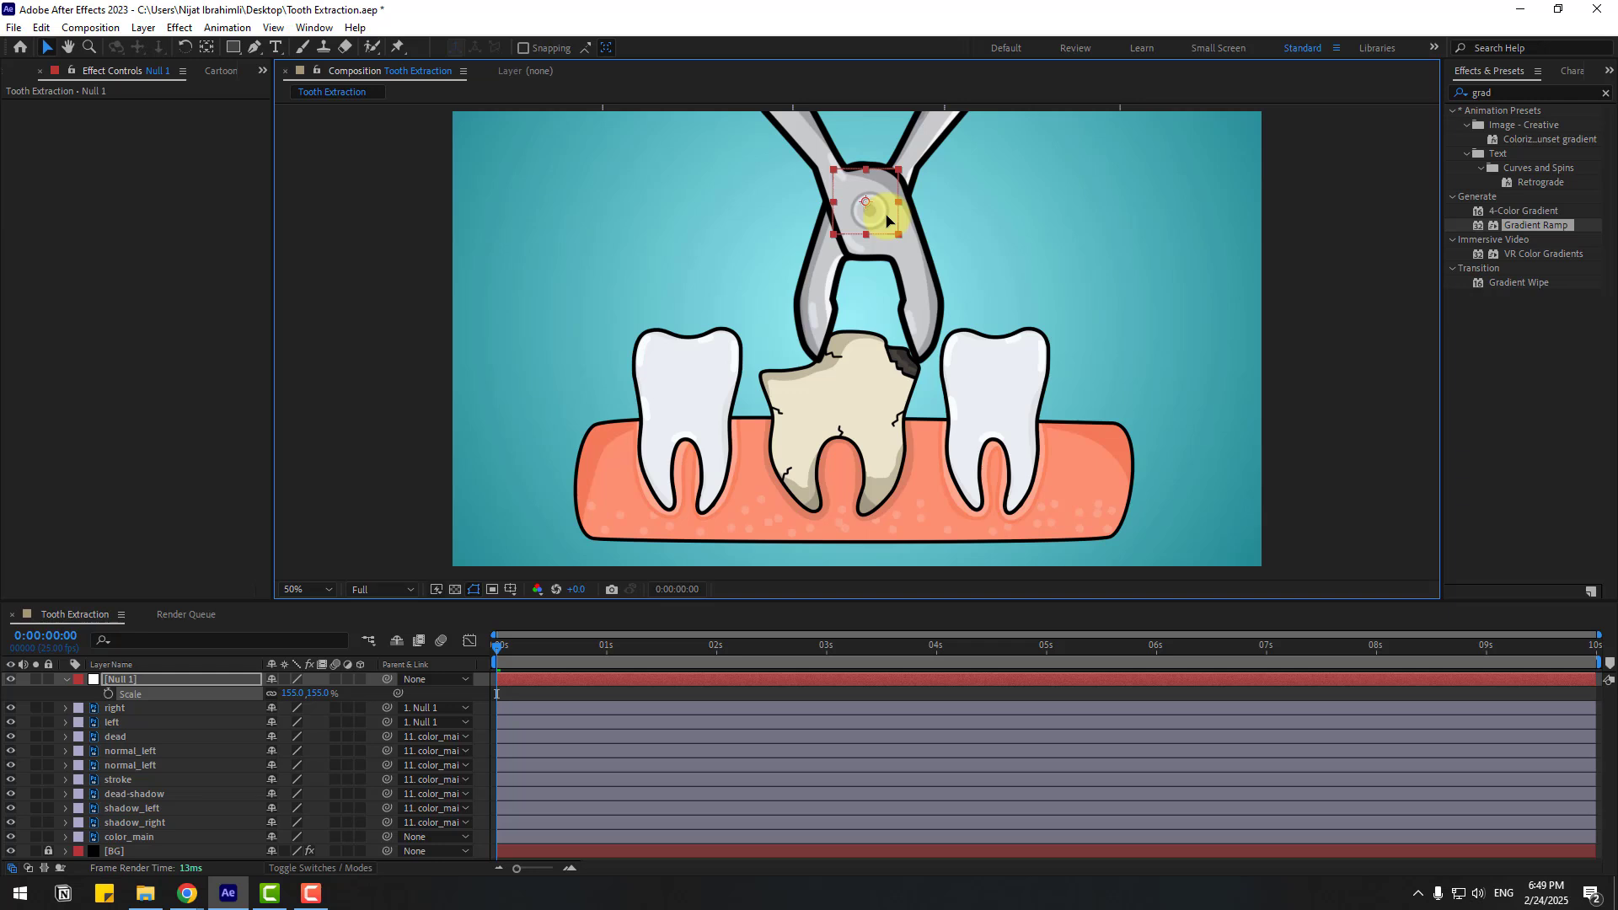
left_click(286, 695)
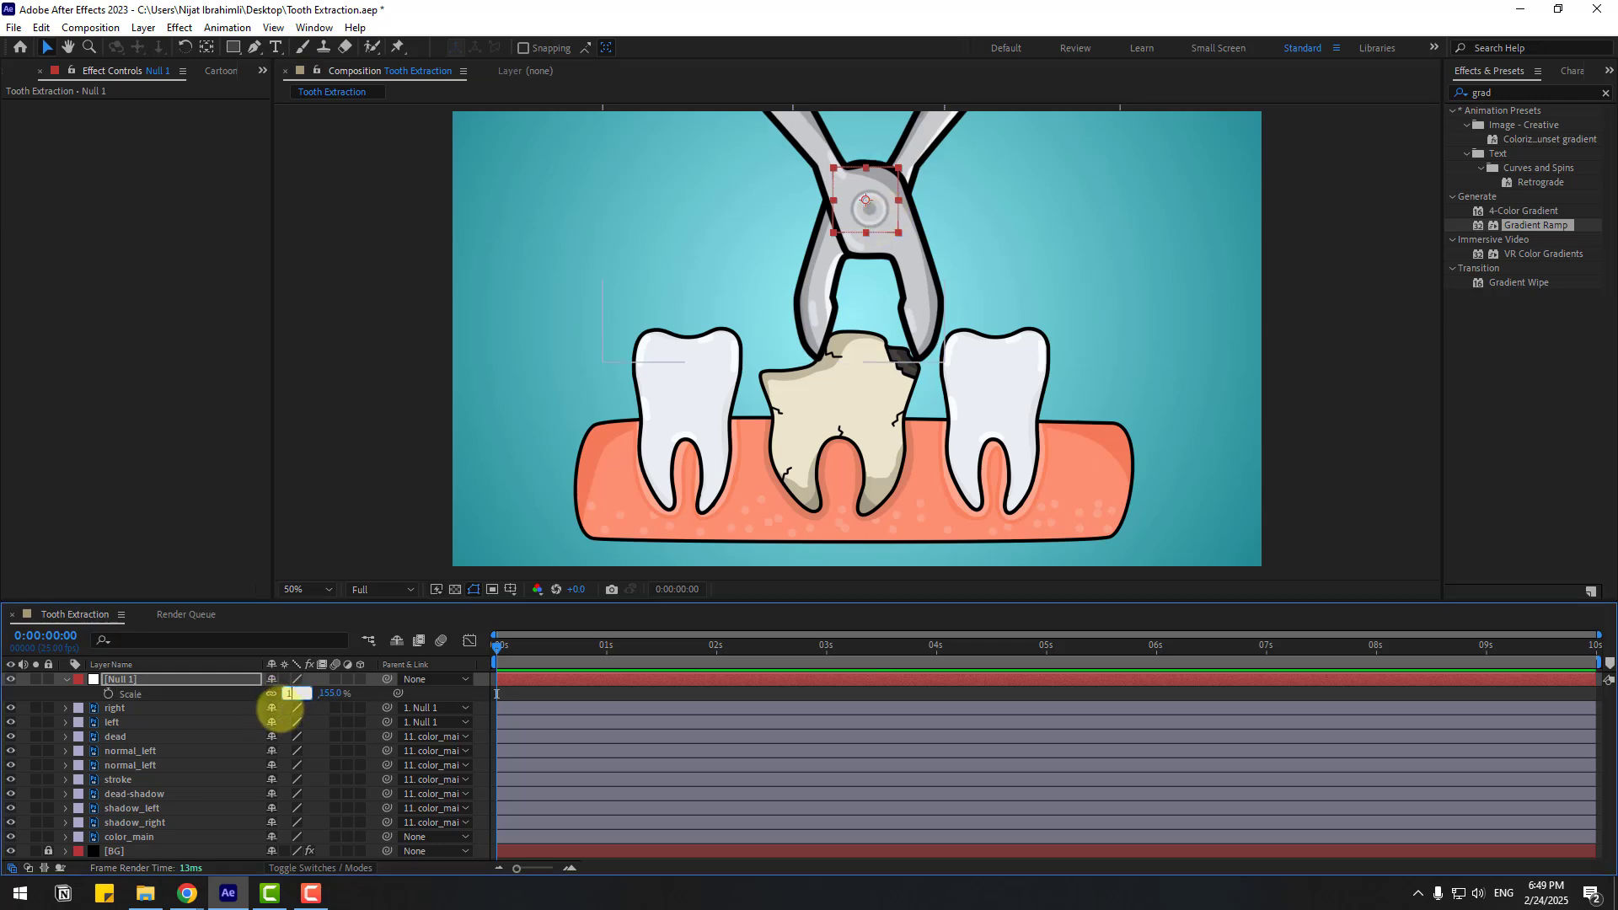
type("160")
key("Return")
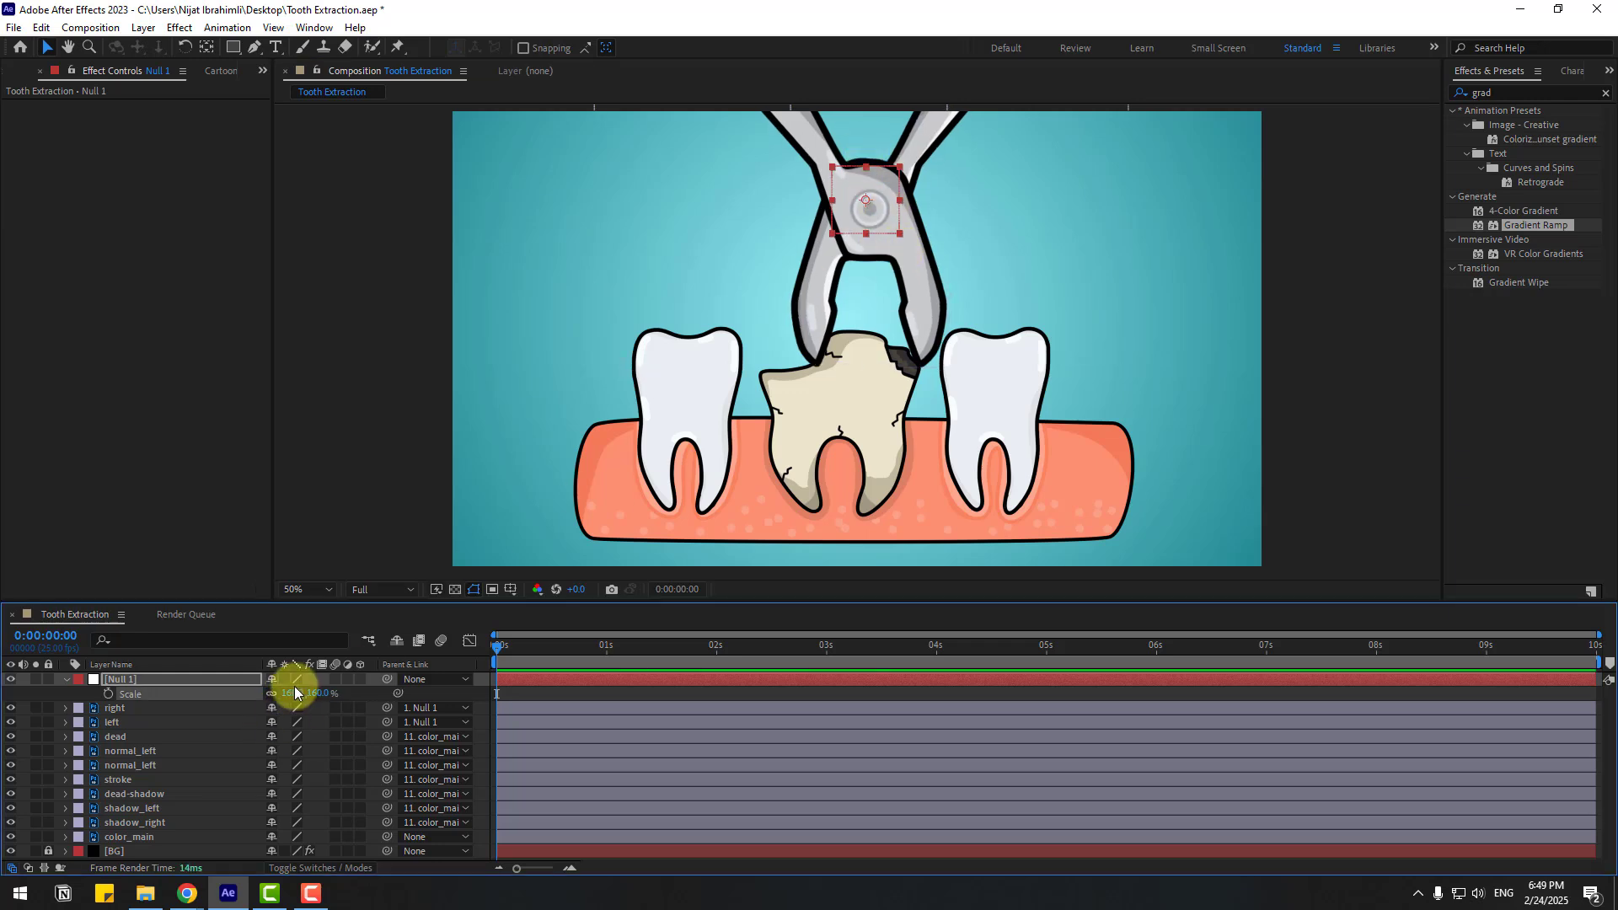
left_click(67, 685)
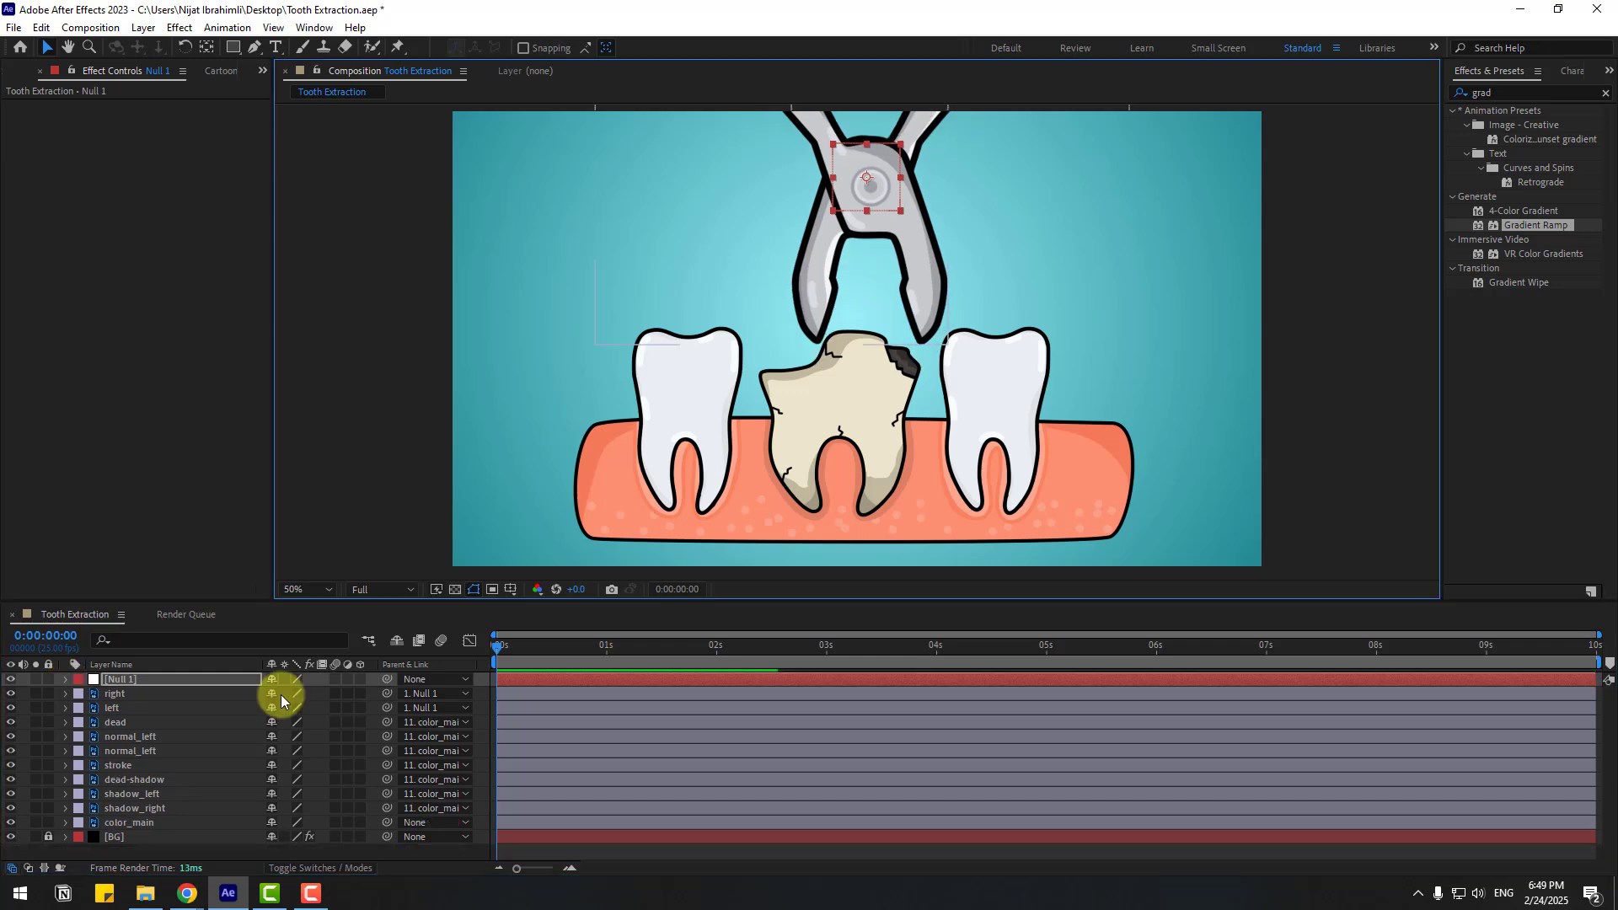
- Solo the right pliers layer and move its anchor point to the exact center of the pivot circle
left_click(120, 696)
scroll(833, 316, "up", 3)
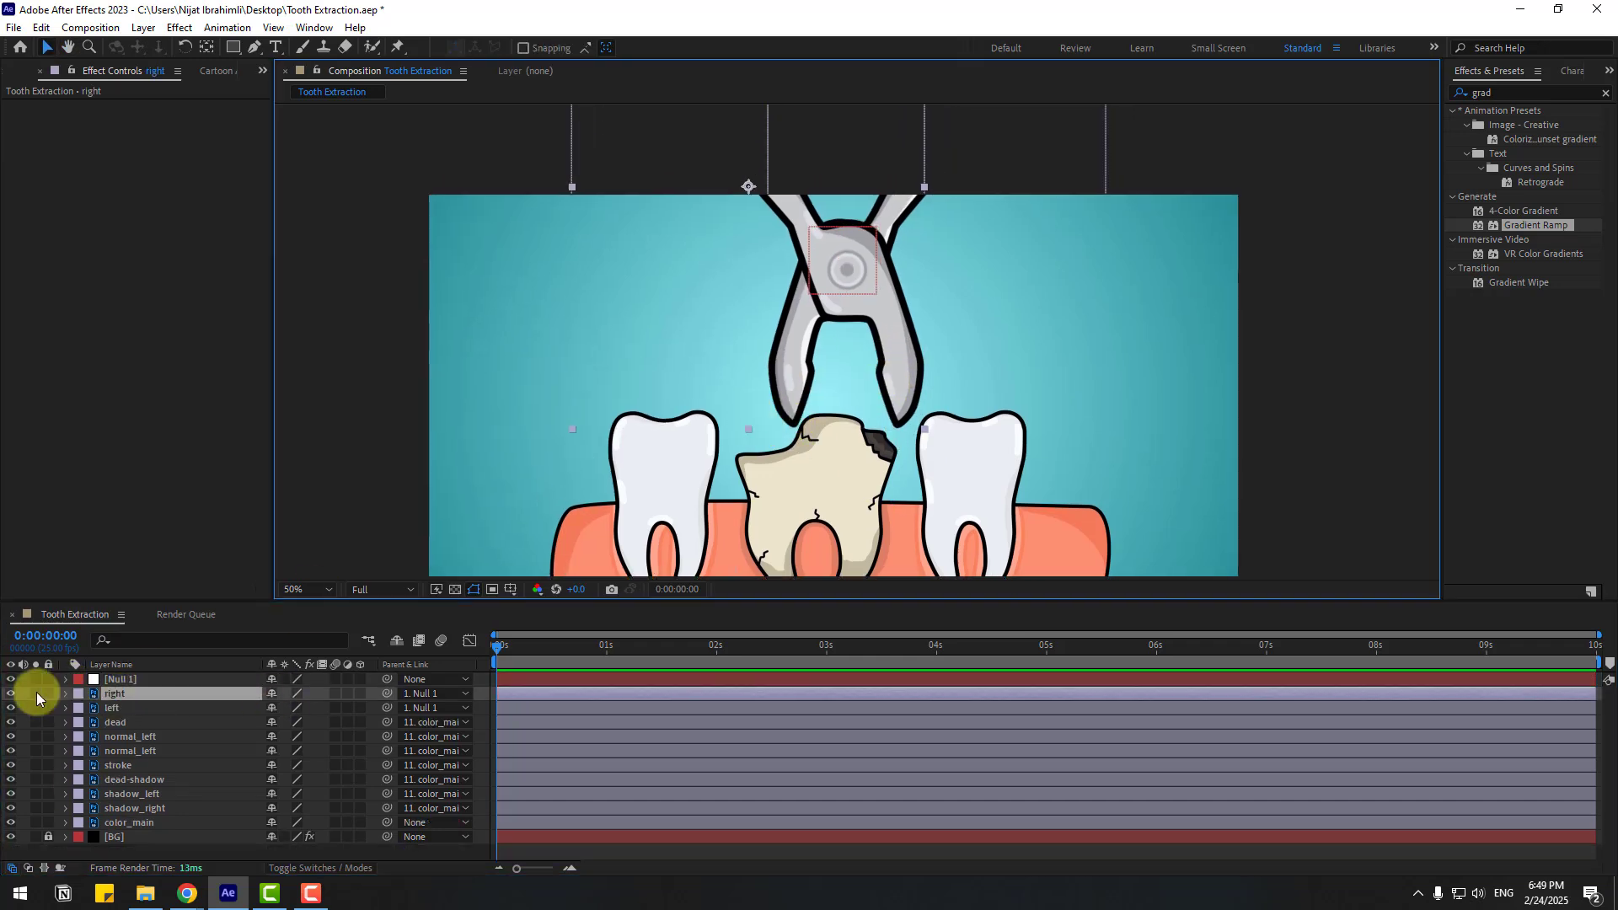
left_click(36, 694)
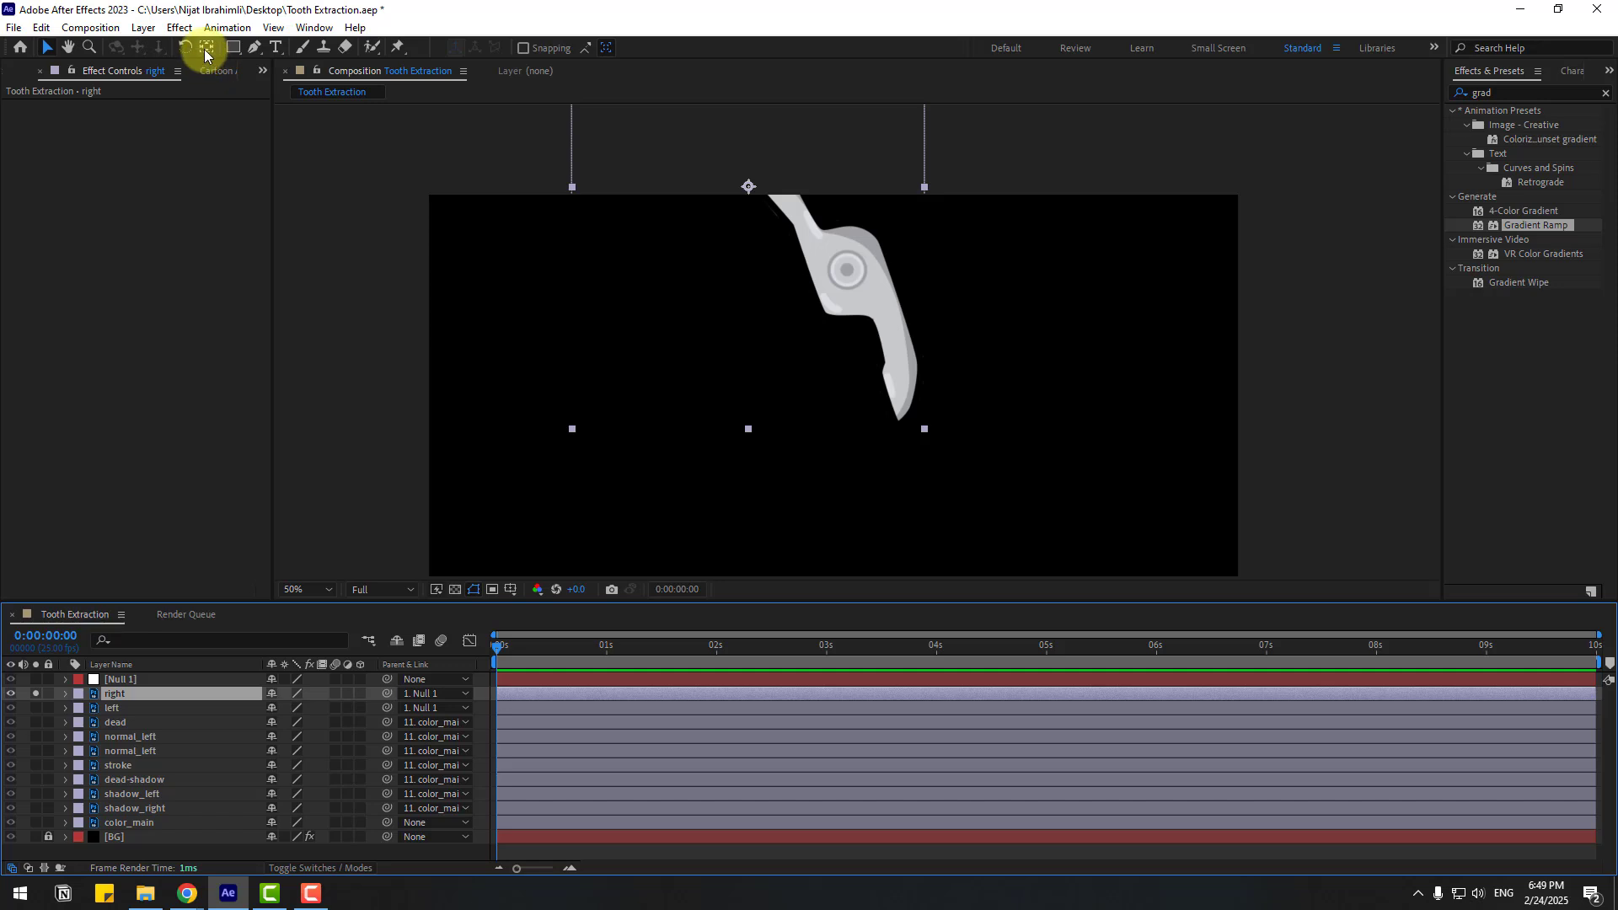
left_click(205, 48)
left_click_drag(772, 200, 842, 267)
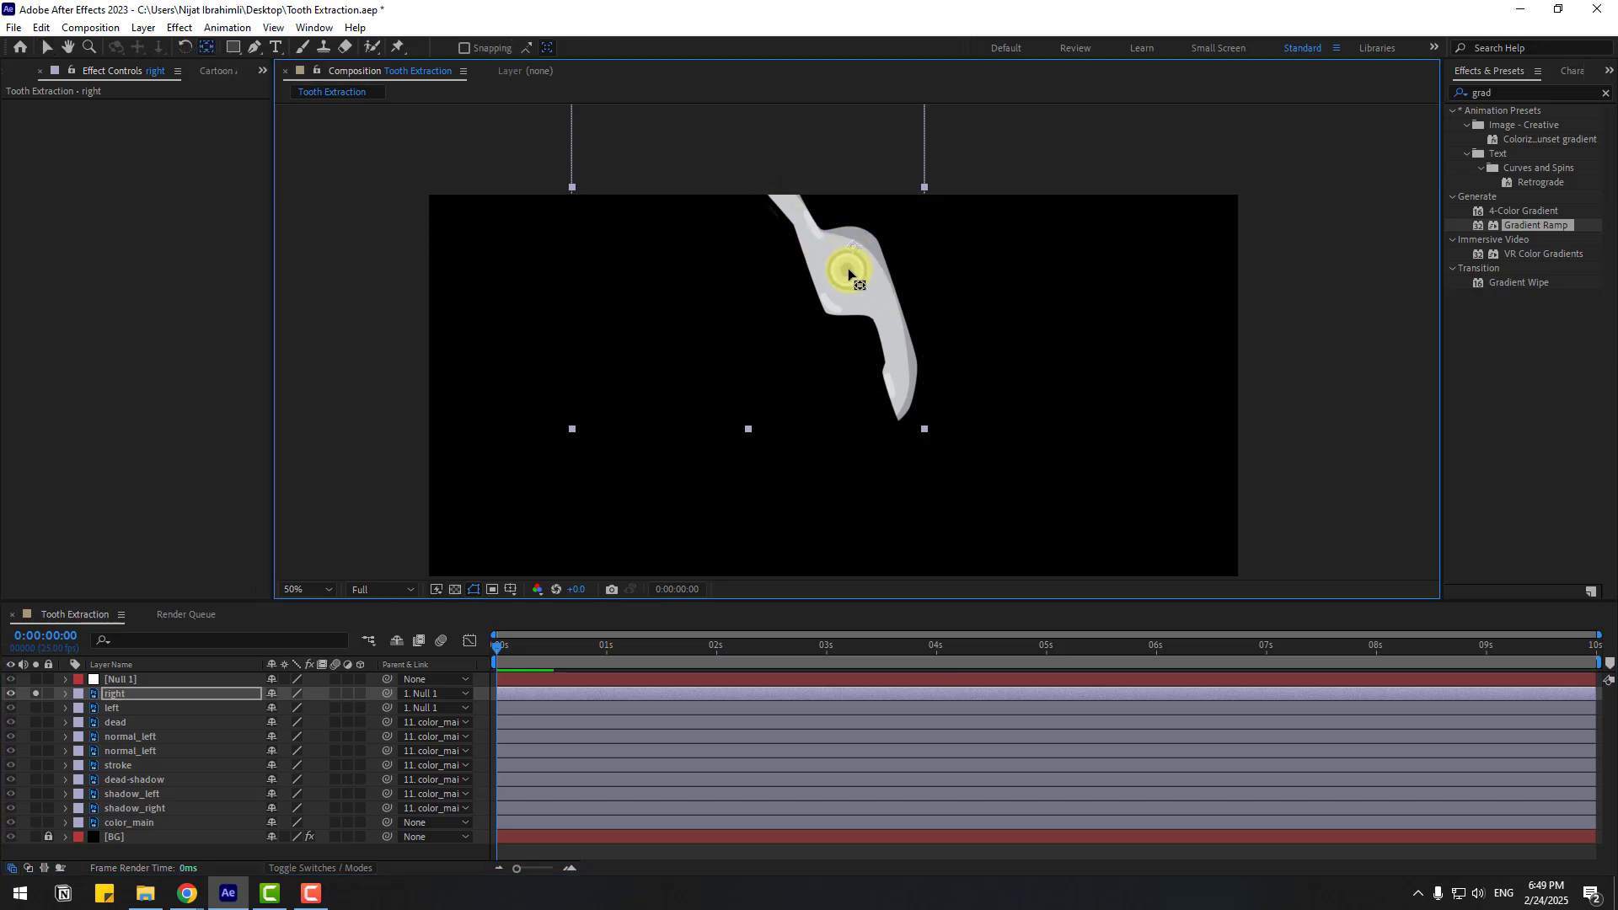
scroll(823, 270, "up", 6)
left_click_drag(863, 192, 783, 202)
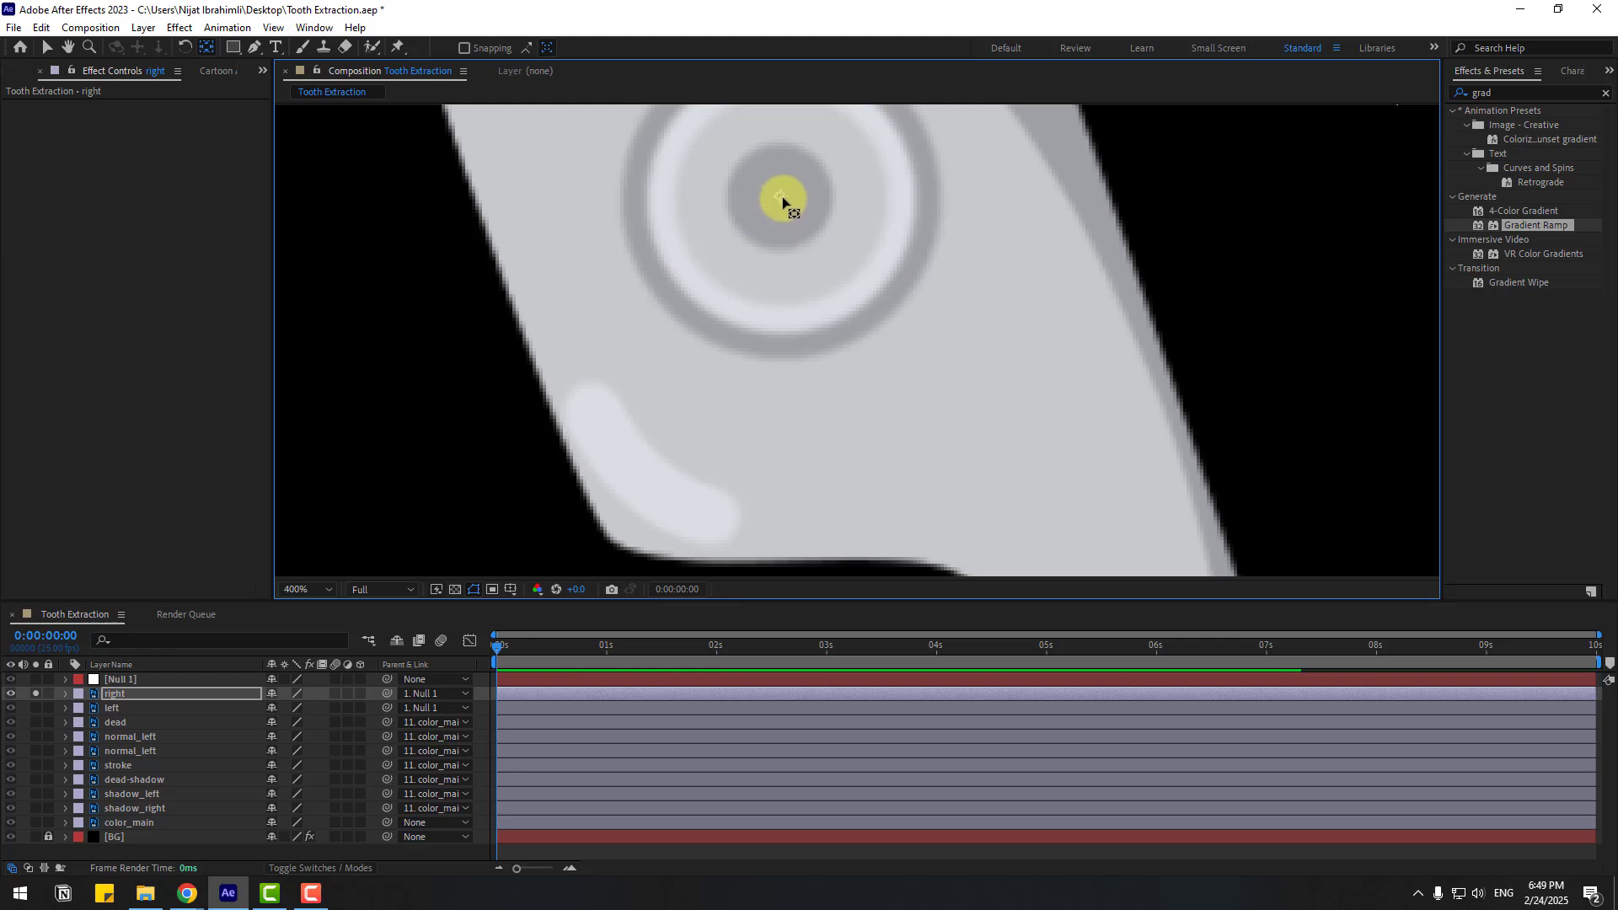
left_click(52, 48)
key("slash")
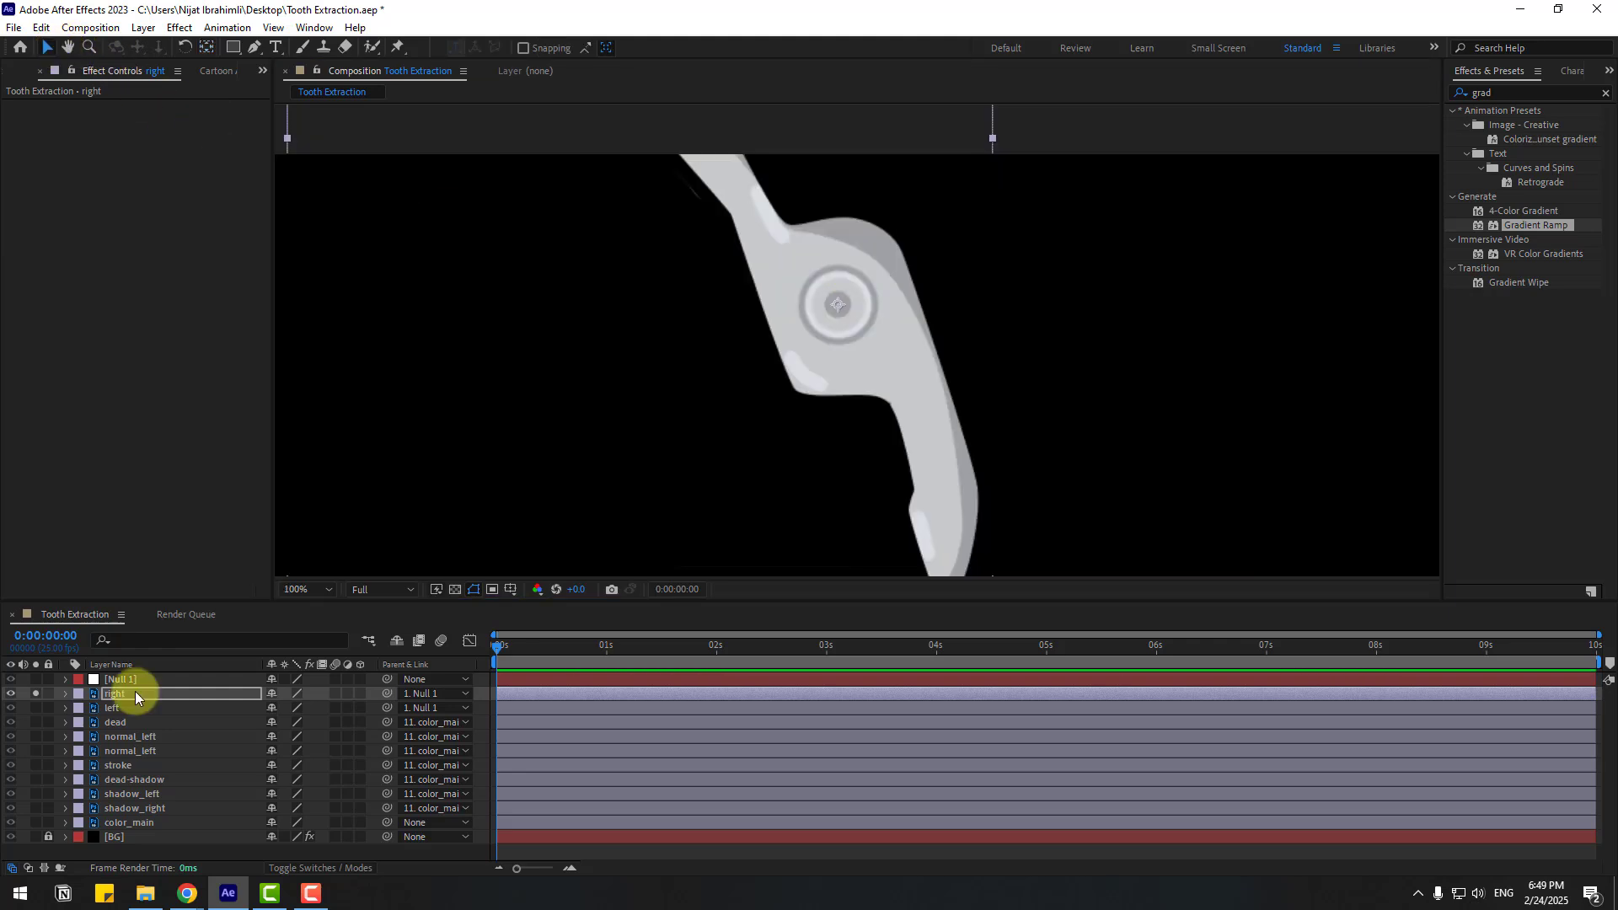
- Solo the left pliers layer and align its anchor point with the pivot center of the right layer
left_click(94, 711)
left_click(37, 708)
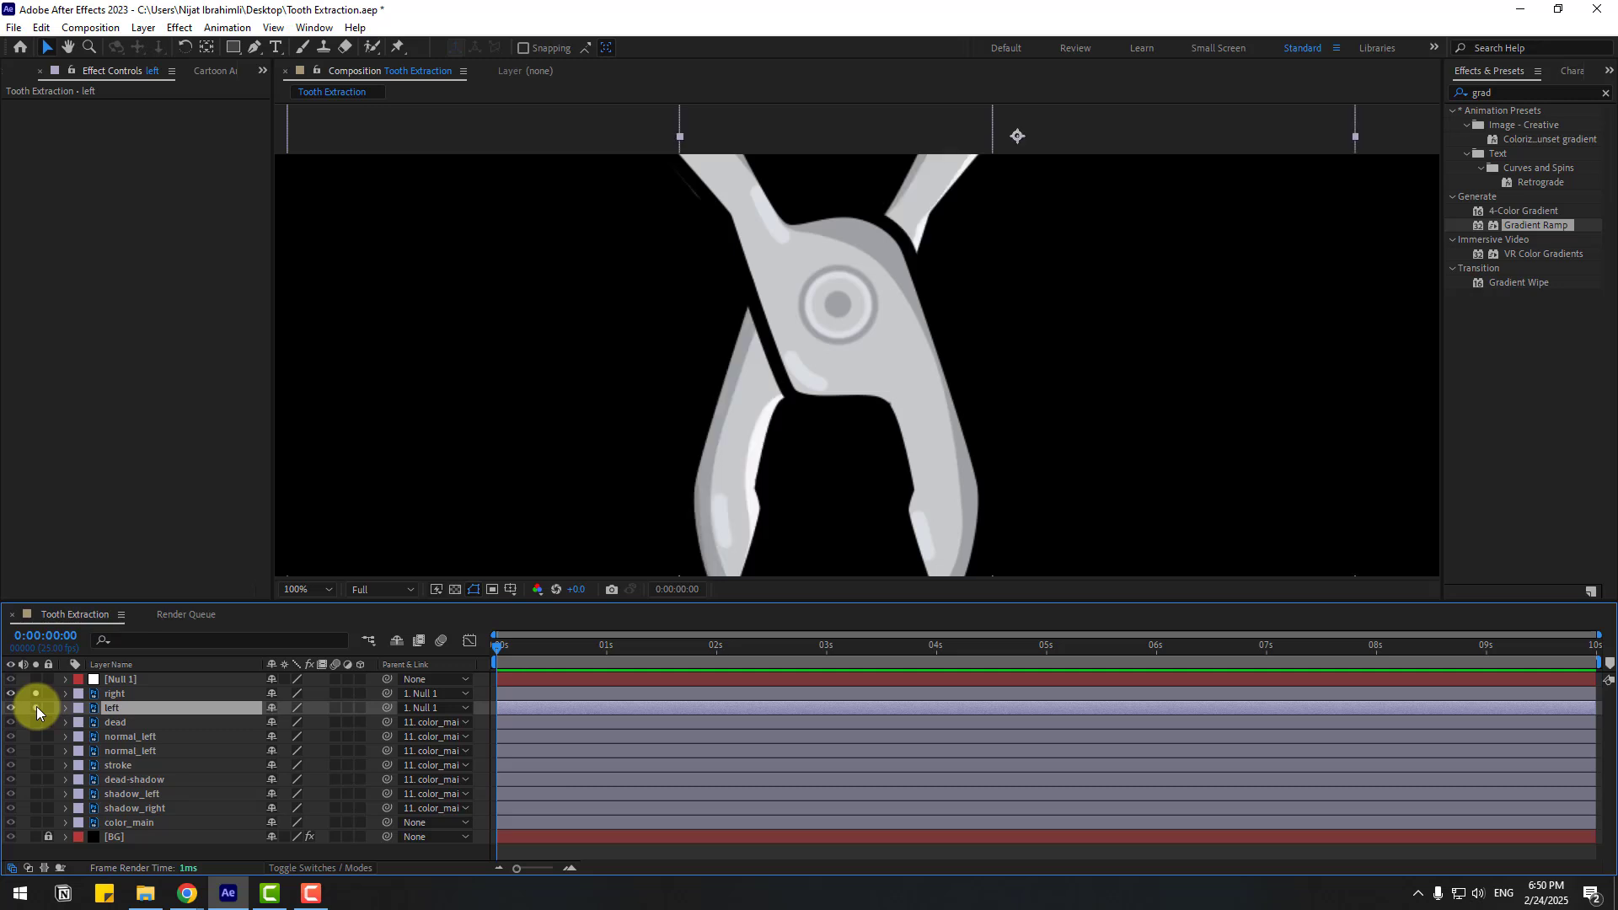
left_click(35, 693)
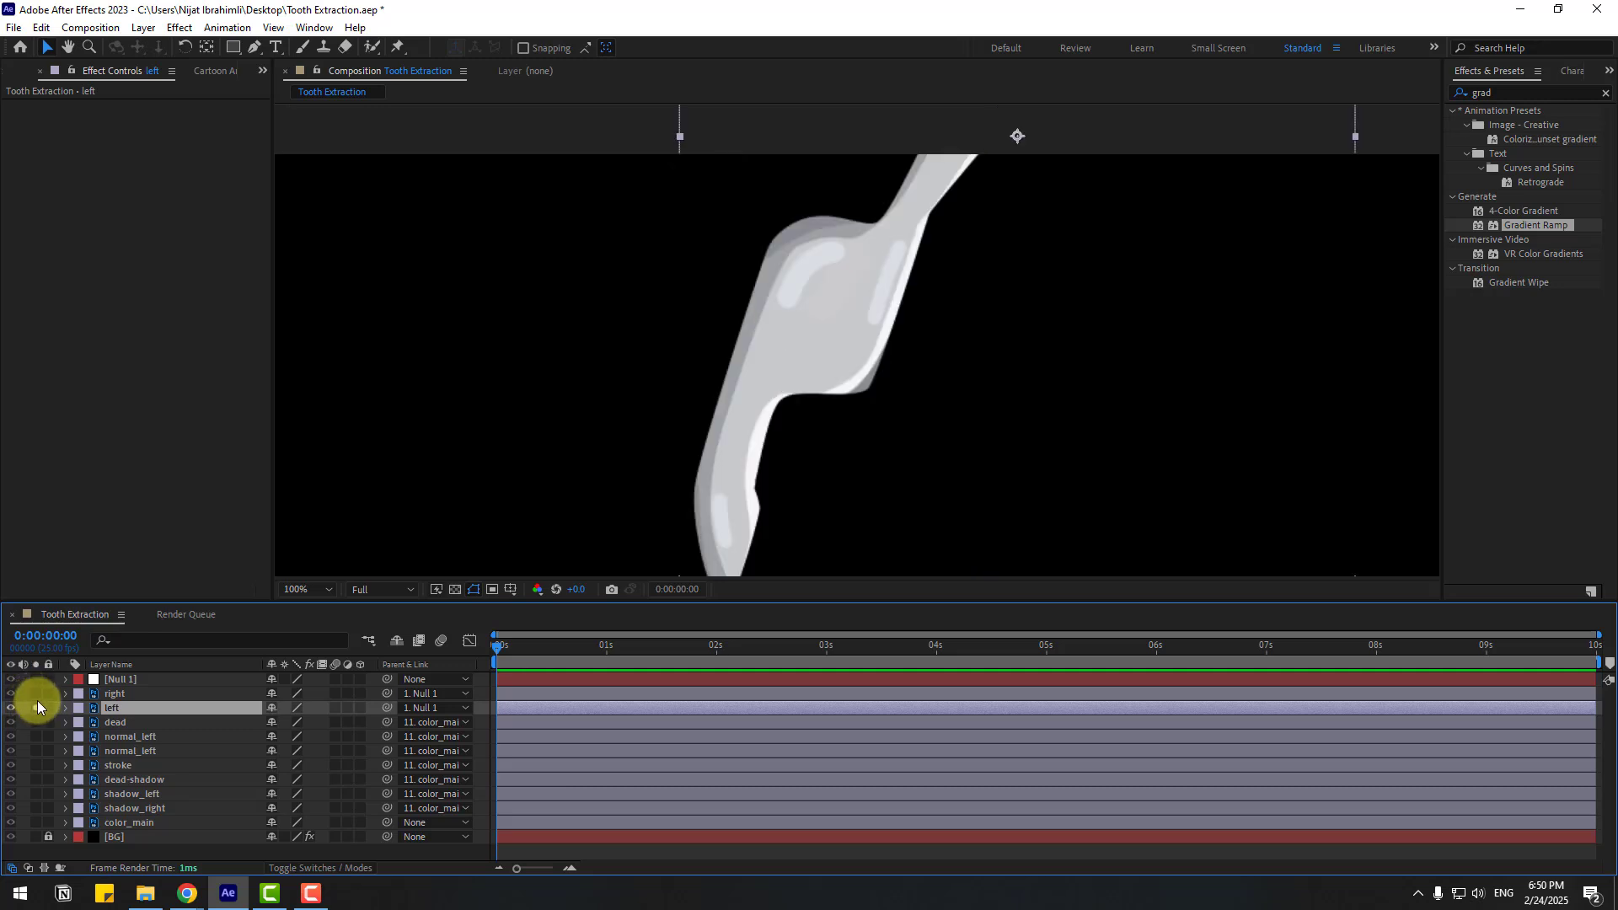
left_click(207, 47)
left_click_drag(1017, 135, 856, 274)
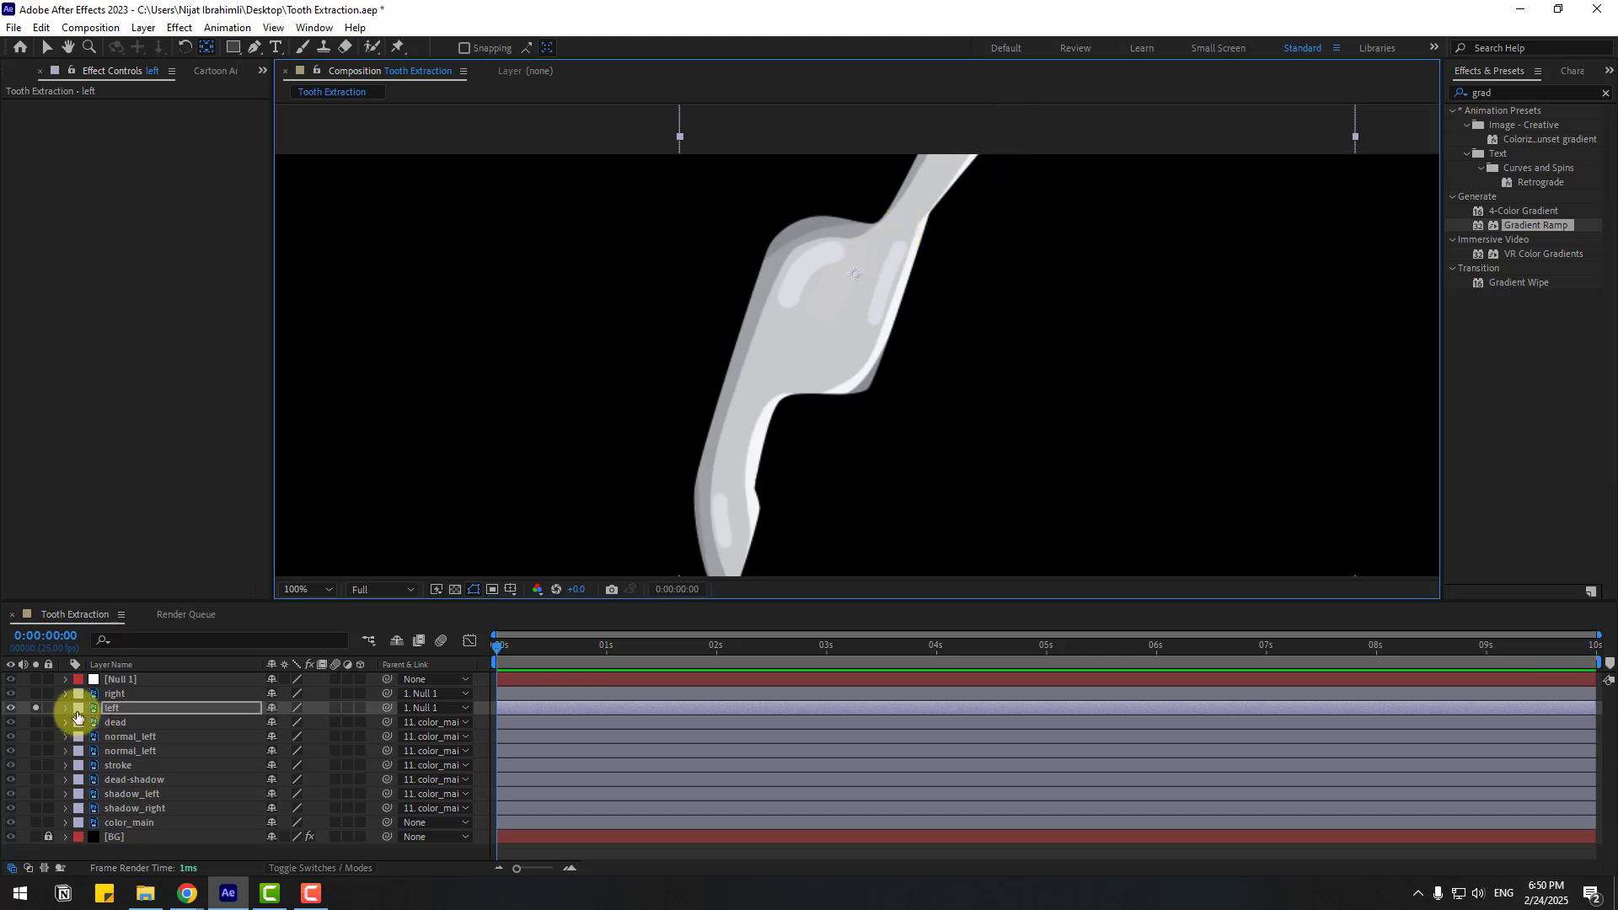
left_click(36, 694)
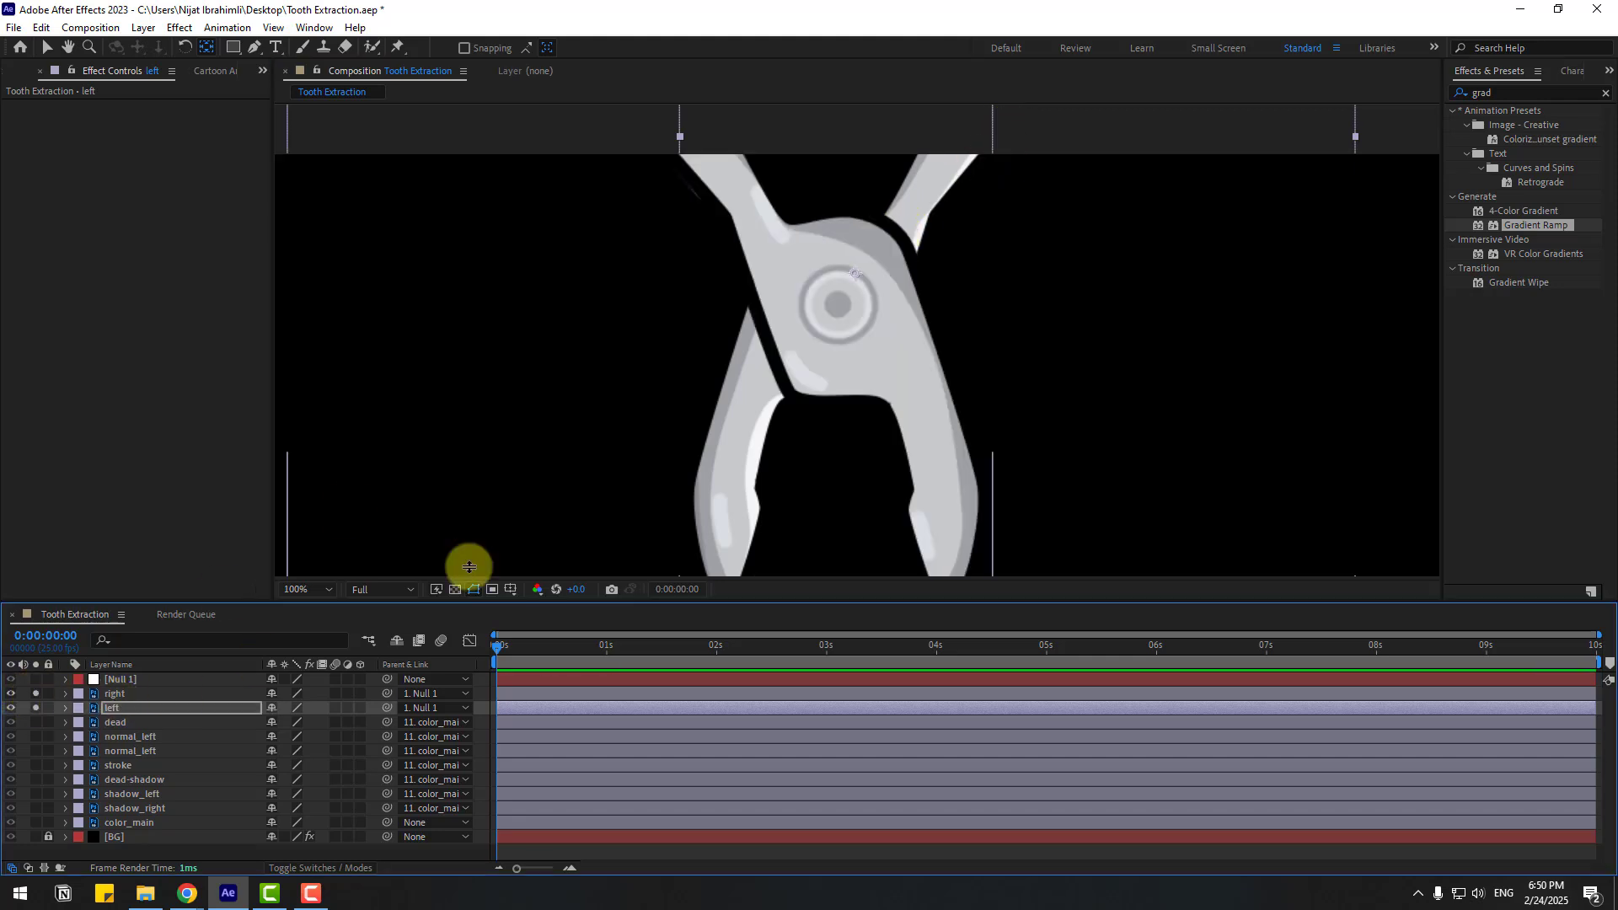
left_click_drag(856, 274, 837, 304)
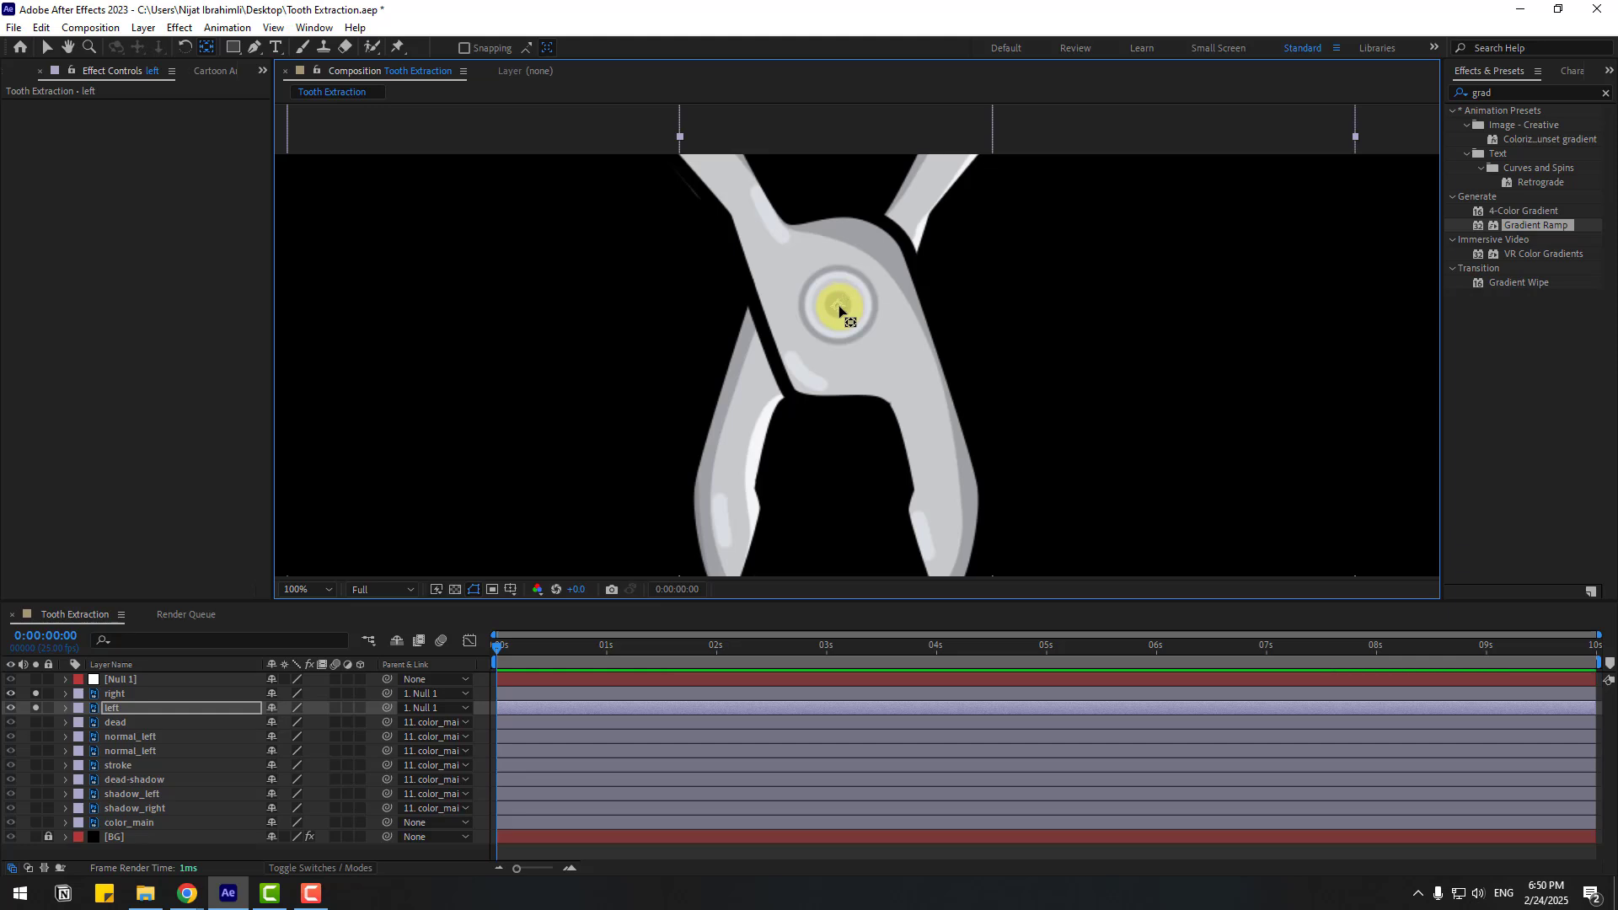
left_click(47, 47)
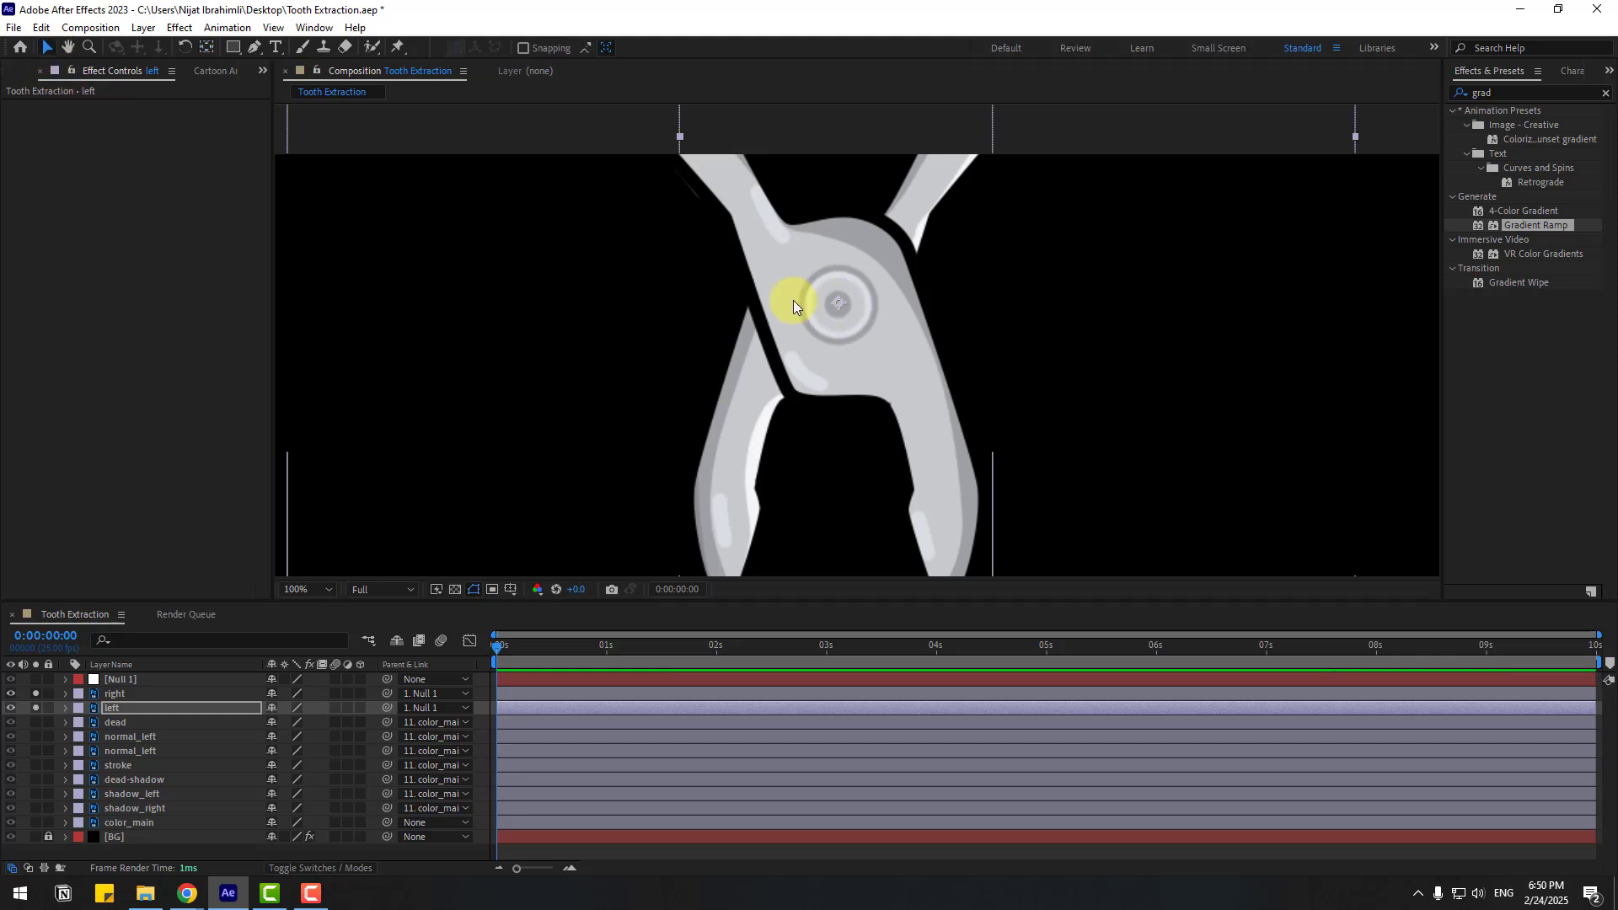
- Reveal and test the rotation of the right and left pliers layers, and turn off solo for both
key("comma")
key("comma")
key("comma")
key("comma")
key("period")
key("period")
left_click(109, 695)
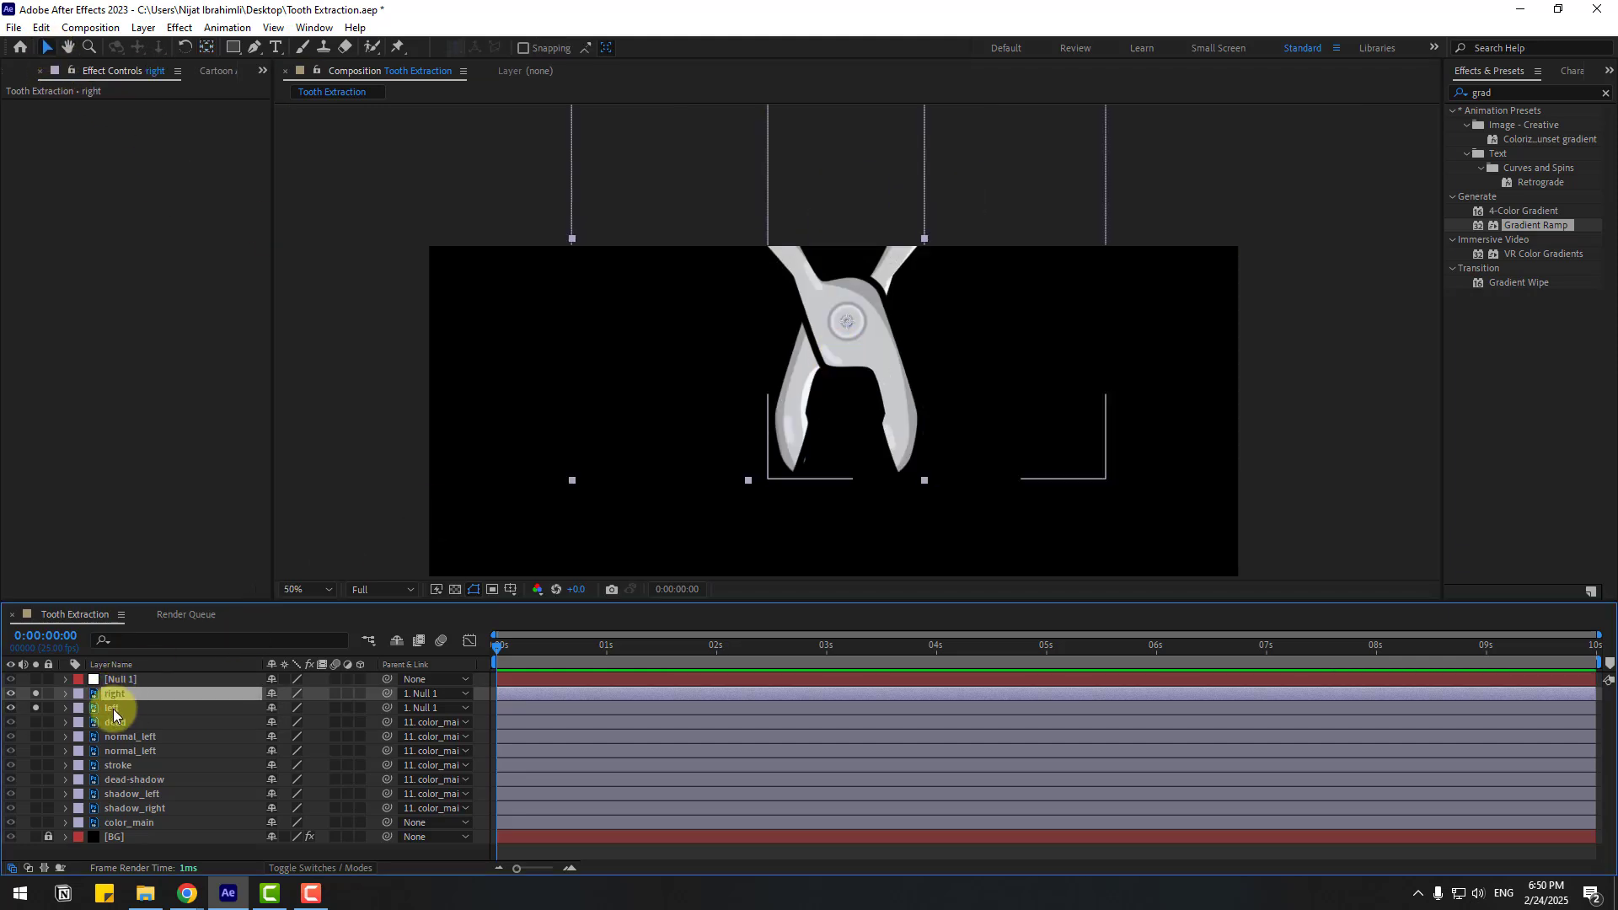
left_click(126, 709, "shift")
key("r")
left_click_drag(271, 708, 290, 738)
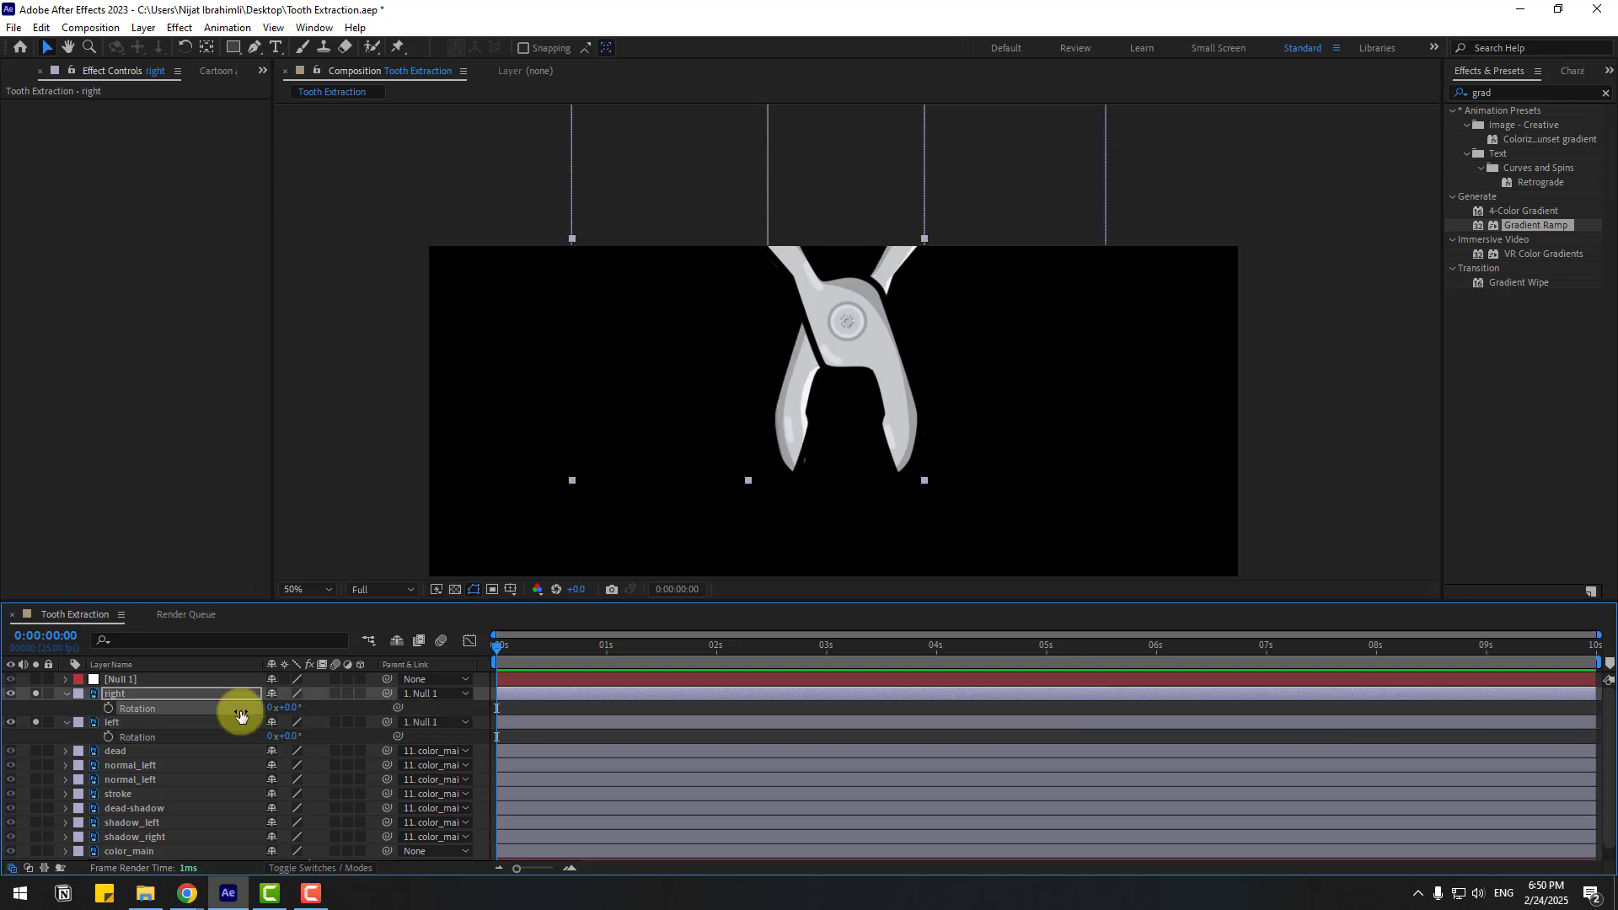
left_click(42, 693)
left_click(39, 722)
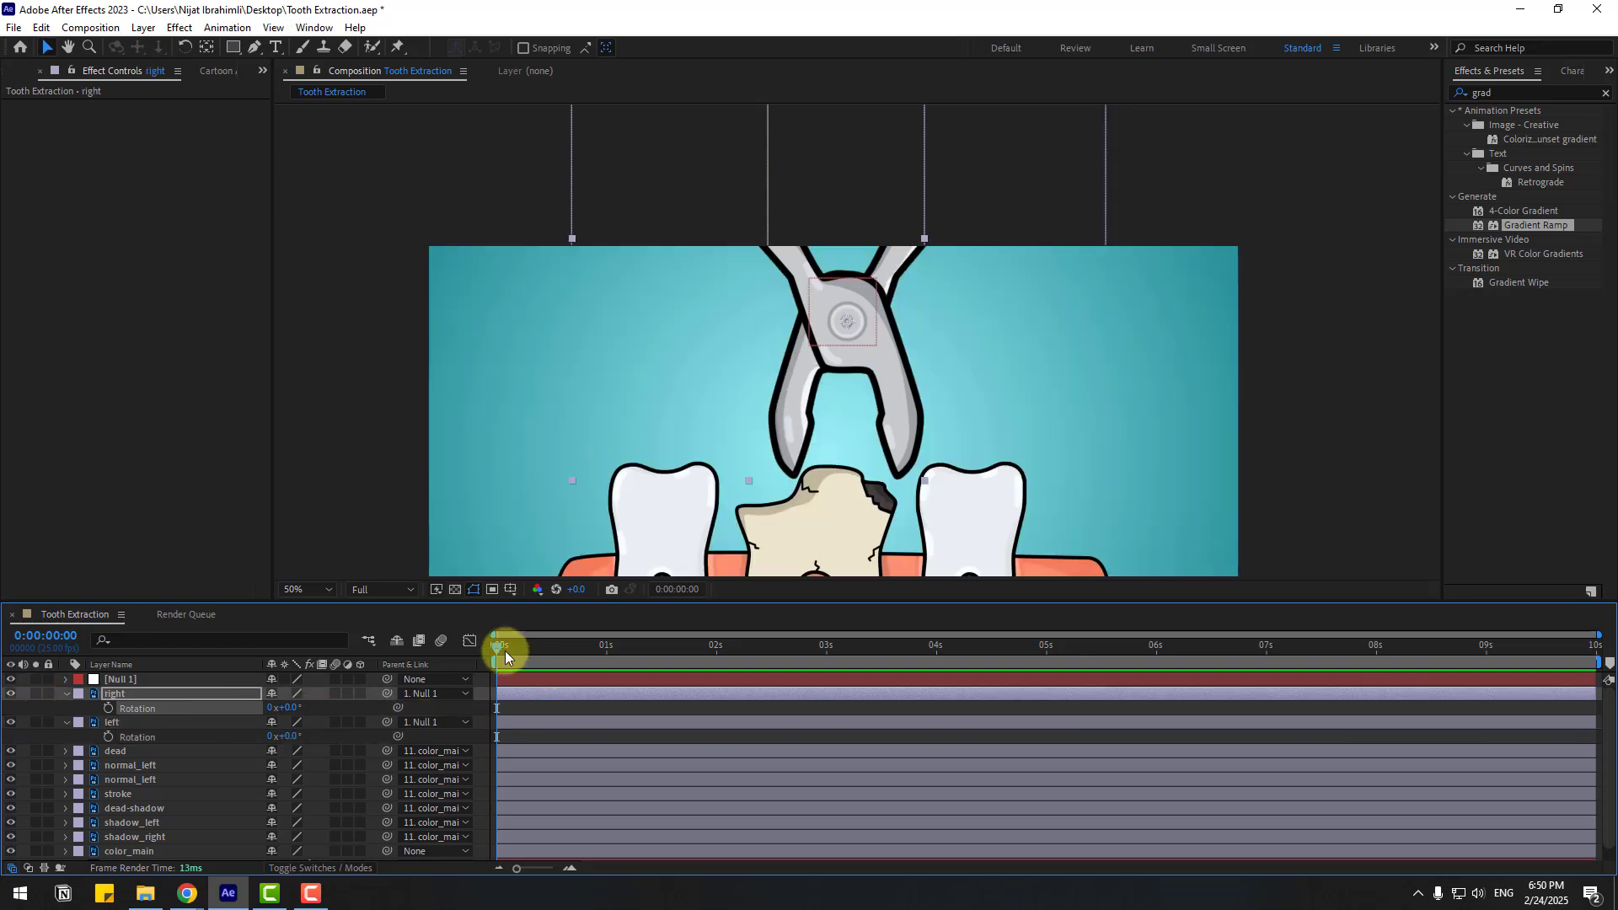
- Keyframe the pliers' rotation: 0° for both layers at 0:00:00:17, and 18° for right and -16° for left at 0 s
left_click_drag(561, 655, 570, 655)
left_click(107, 708)
left_click(109, 736)
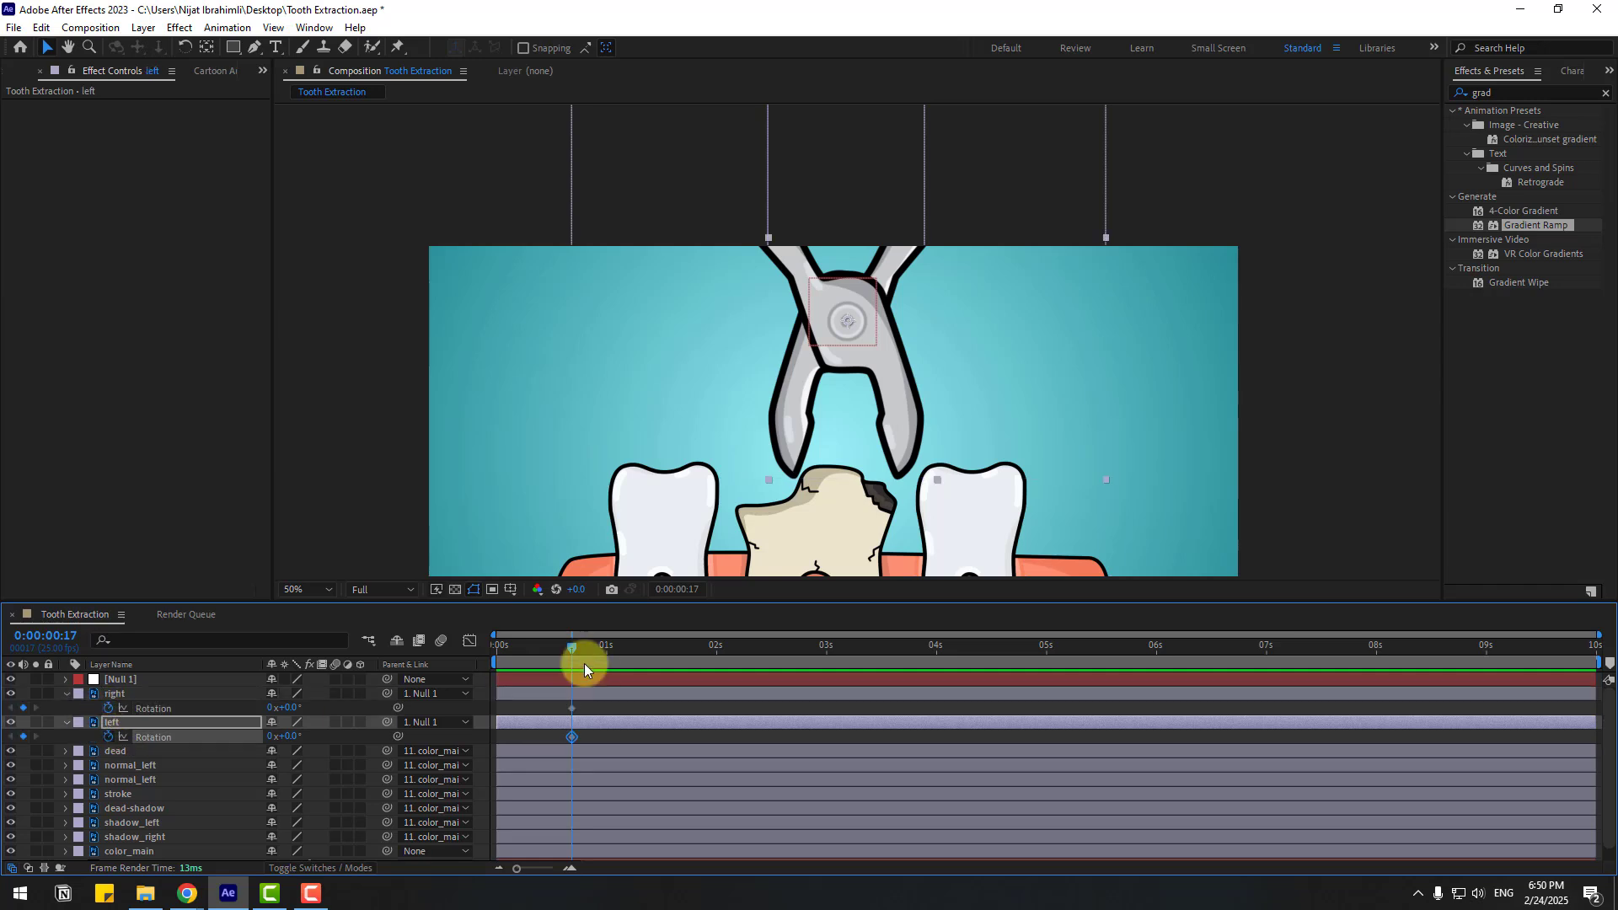
left_click(533, 712)
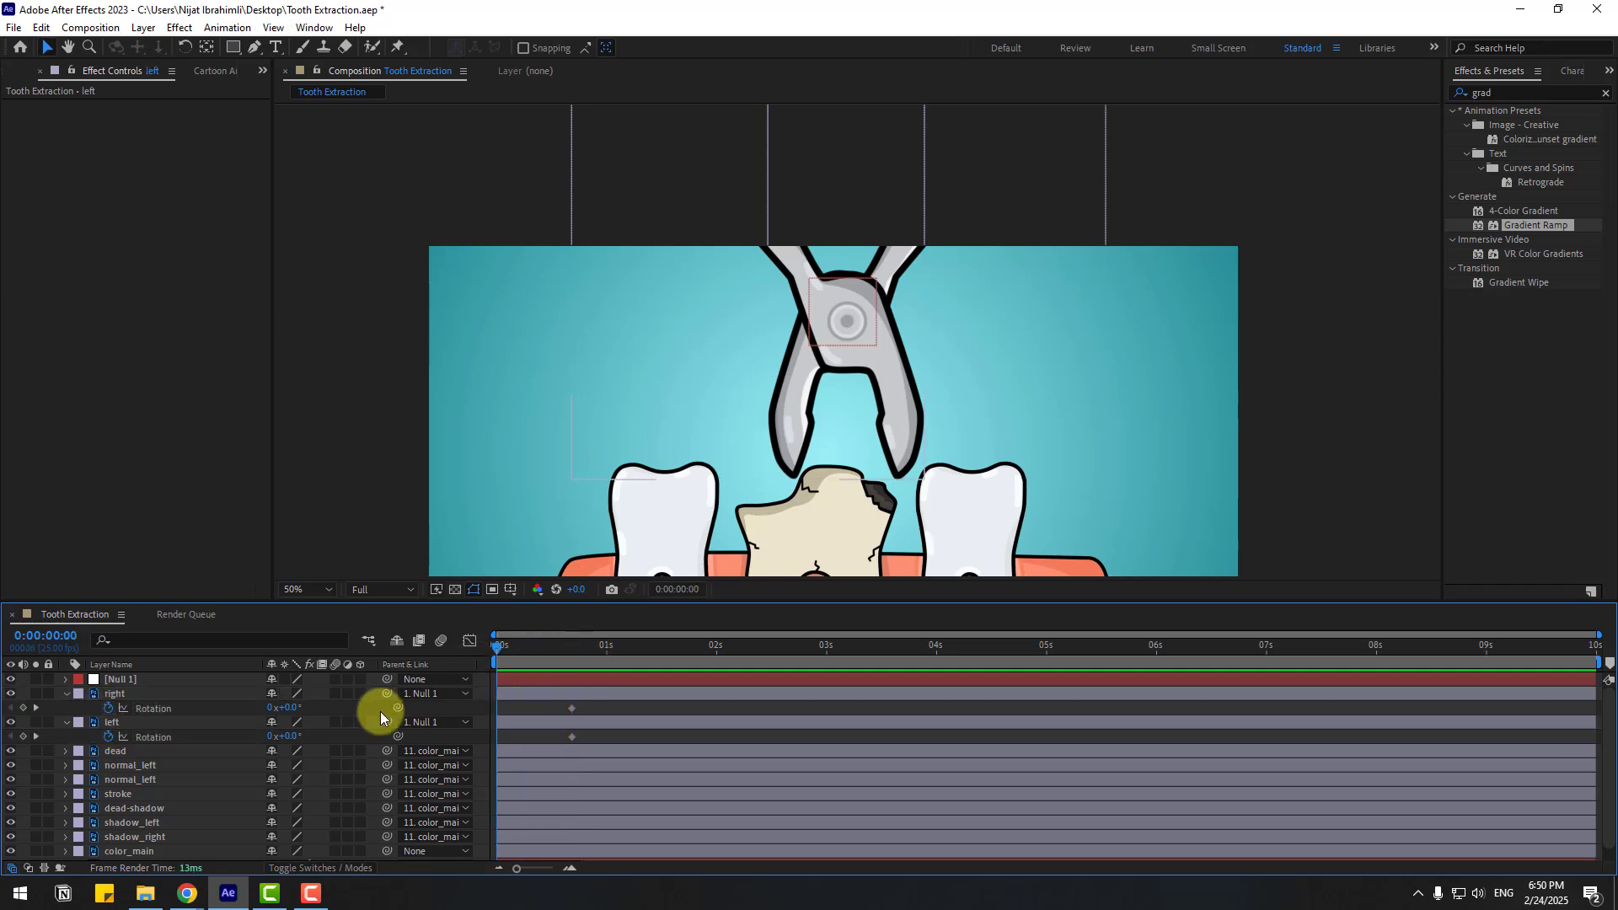
mouse_move(296, 713)
left_mouse_down()
mouse_move(303, 697)
mouse_move(275, 734)
left_mouse_up()
left_click_drag(504, 645, 495, 736)
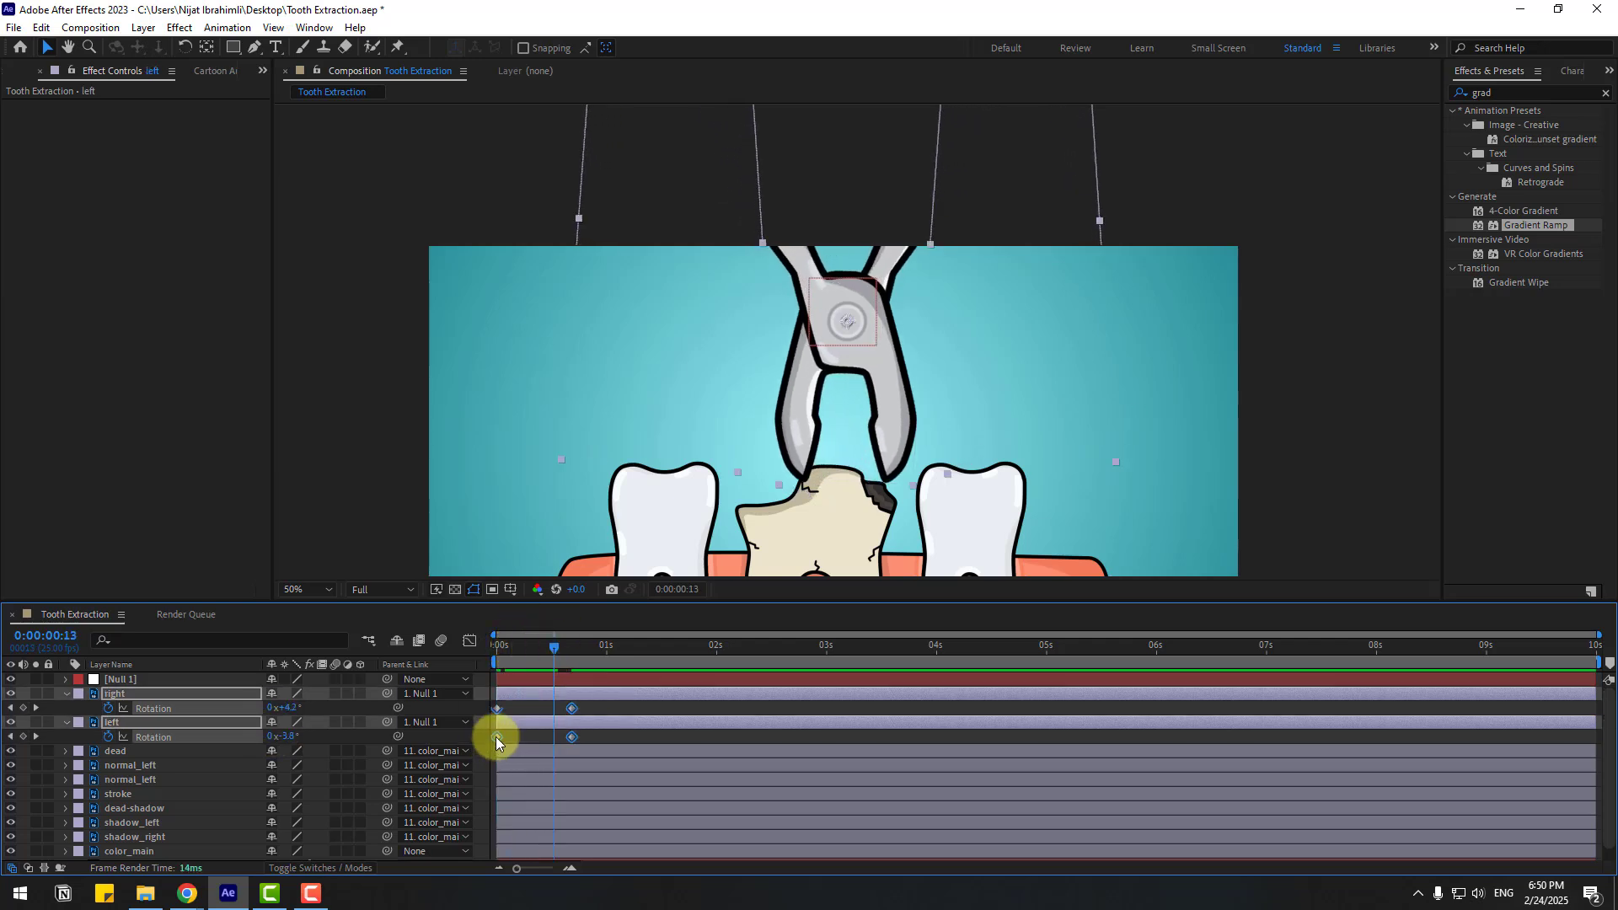
- Apply Easy Ease to the pliers' rotation keyframes and move the ending keyframes to just before 1 s in the graph
right_click(498, 737)
mouse_move(503, 723)
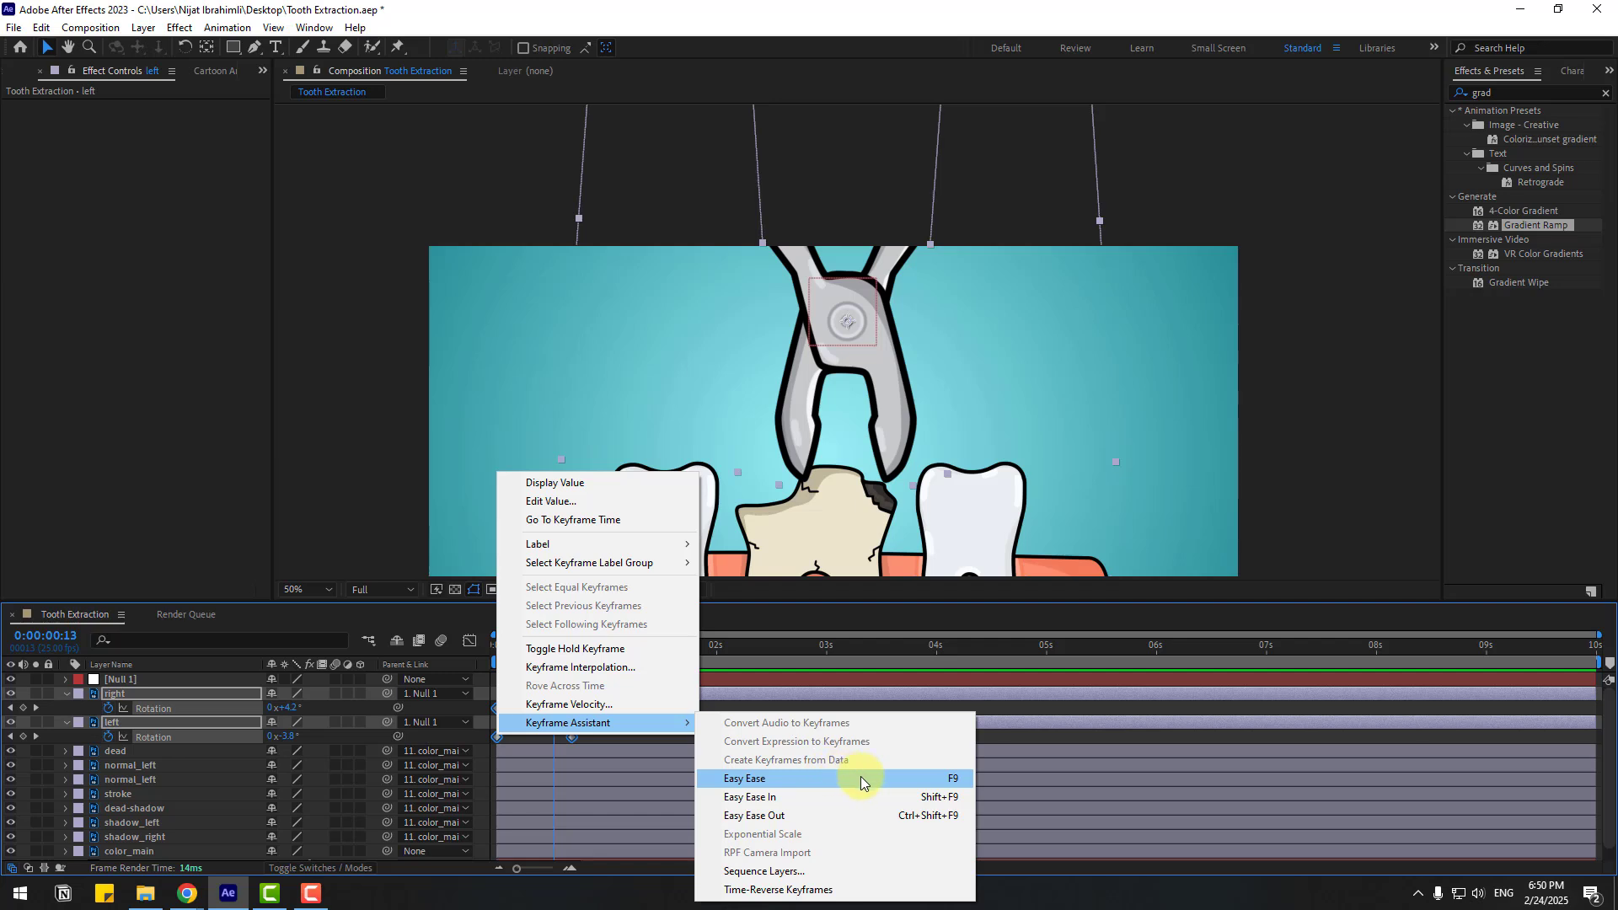
left_click(860, 771)
left_click(469, 640)
left_click(470, 640)
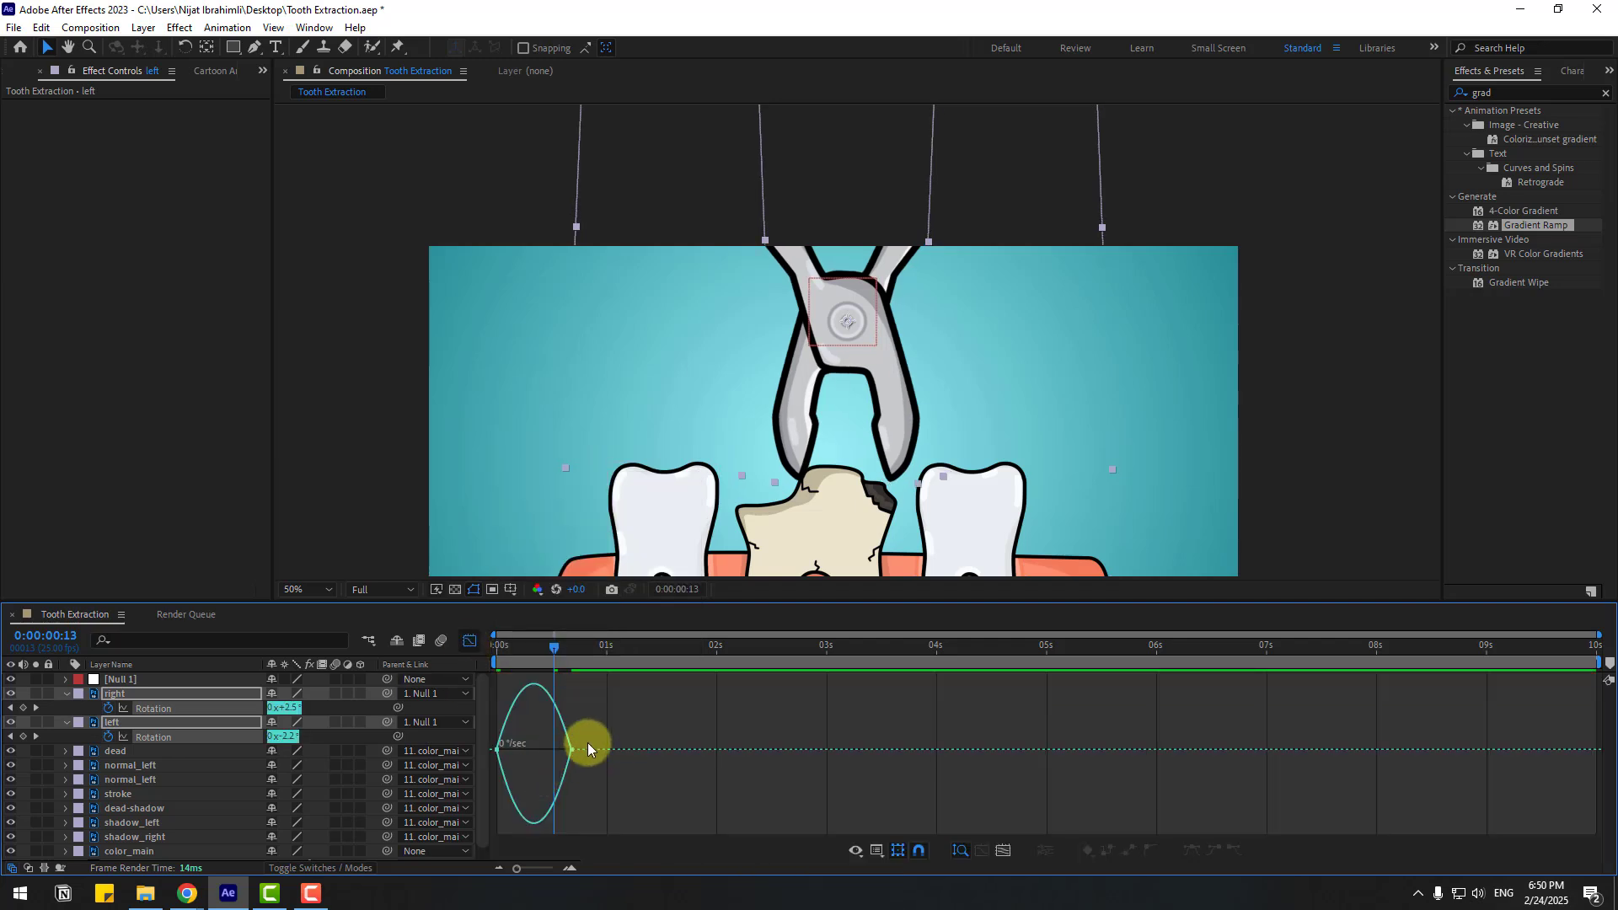
mouse_move(555, 753)
left_mouse_down()
mouse_move(588, 744)
mouse_move(549, 751)
mouse_move(527, 715)
mouse_move(595, 740)
left_mouse_up()
left_click(470, 641)
- Preview the pliers opening and shift both layers' rotation keyframes to span about 0.7 s to 1.6 s
key("space")
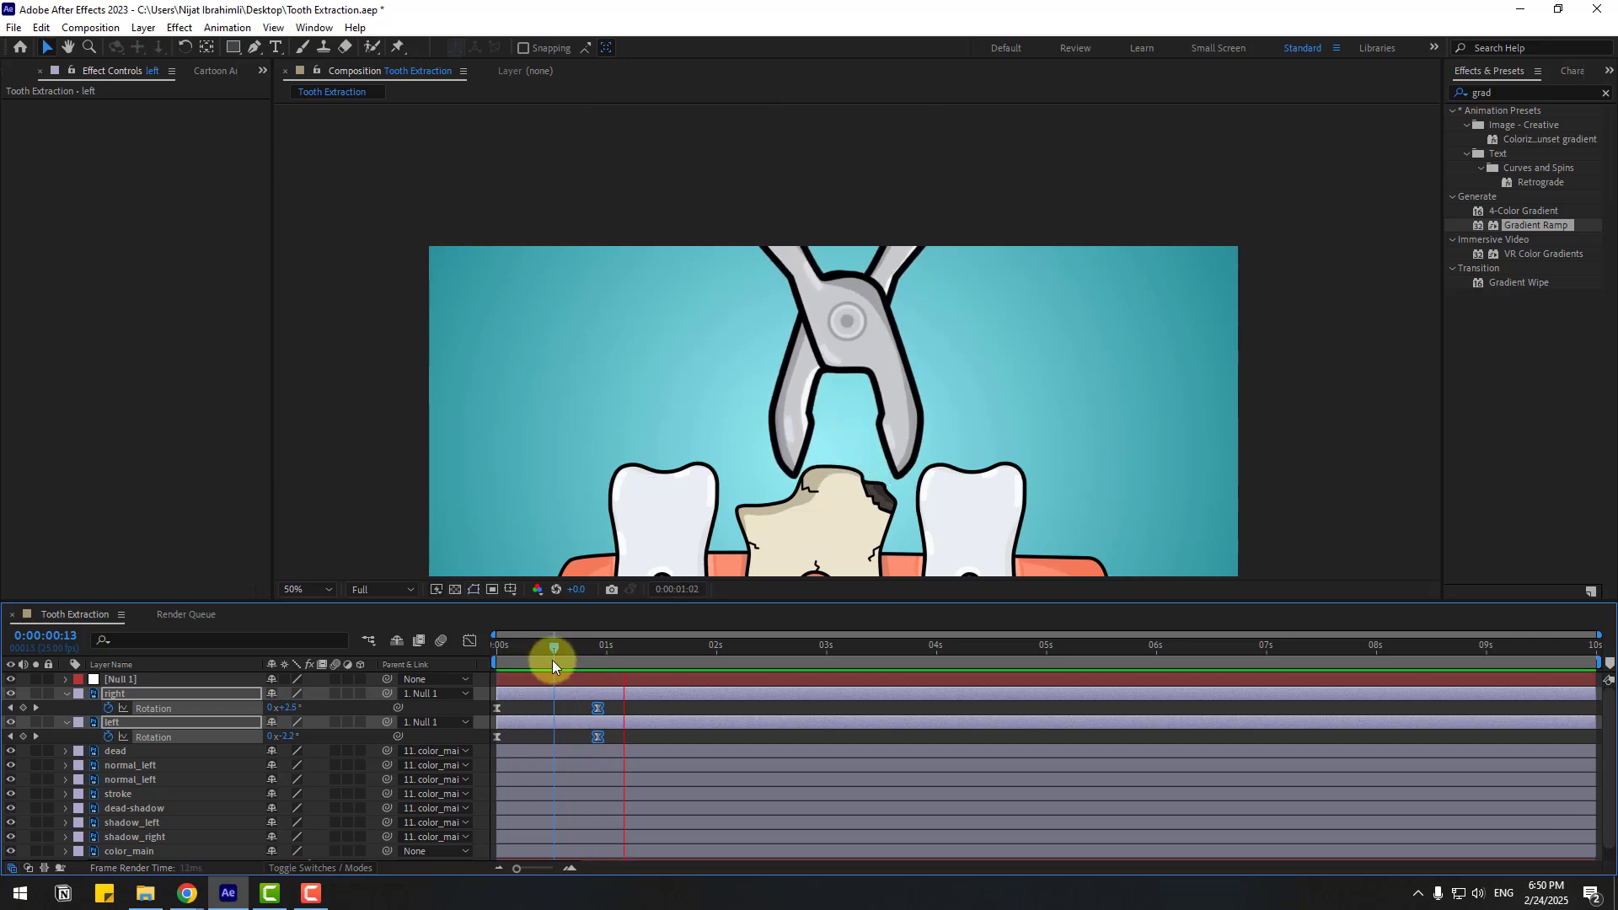
key("space")
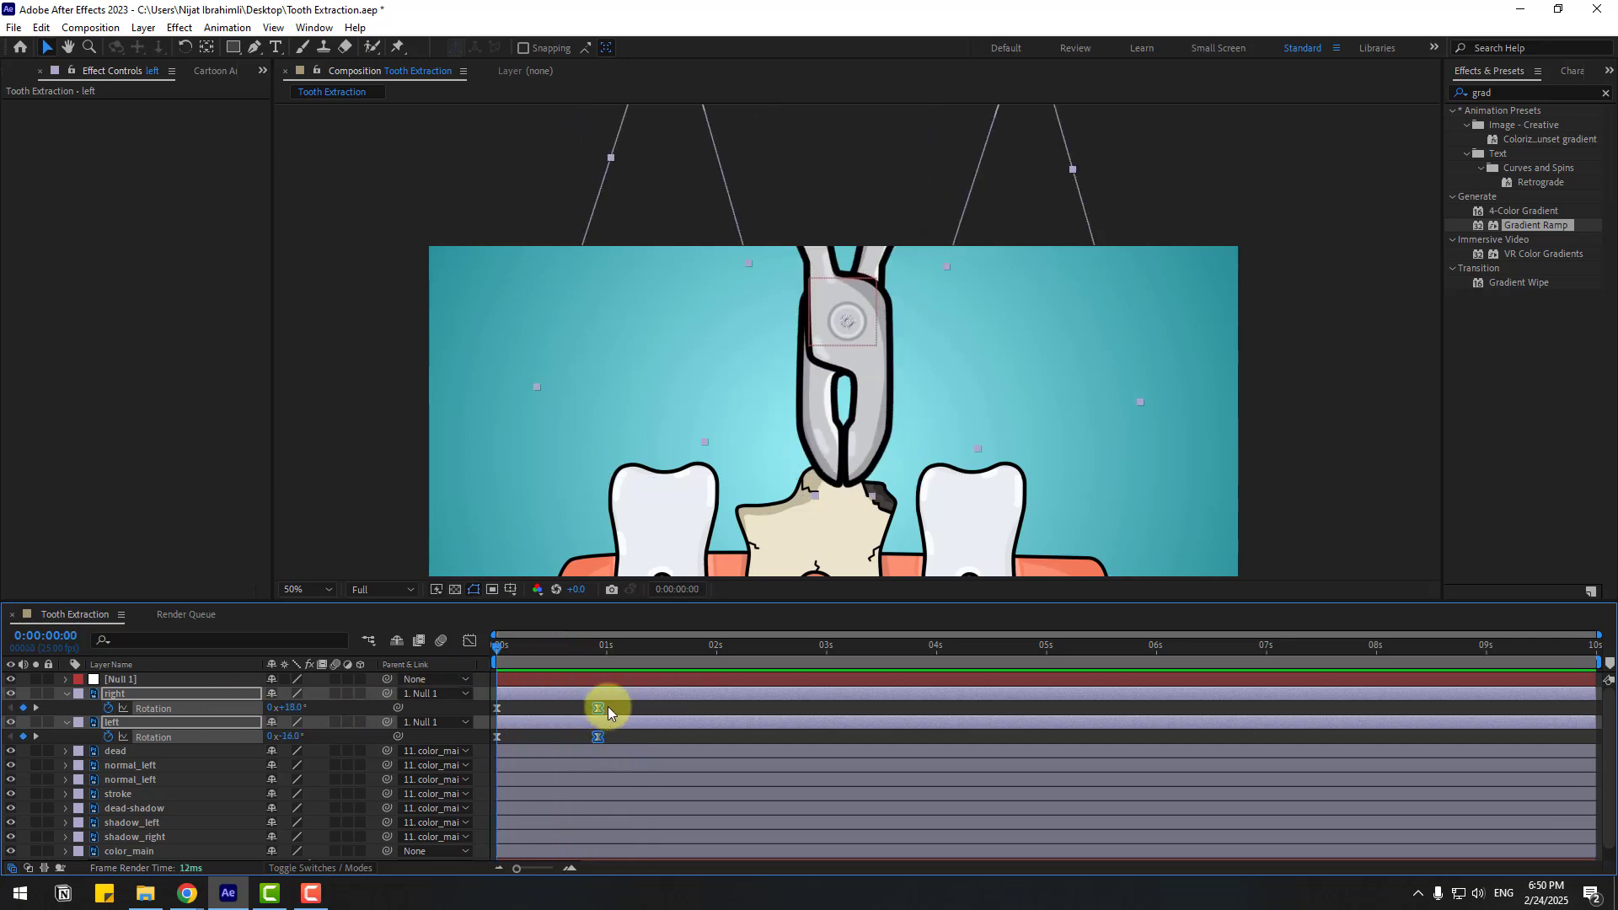
left_click_drag(609, 707, 573, 739)
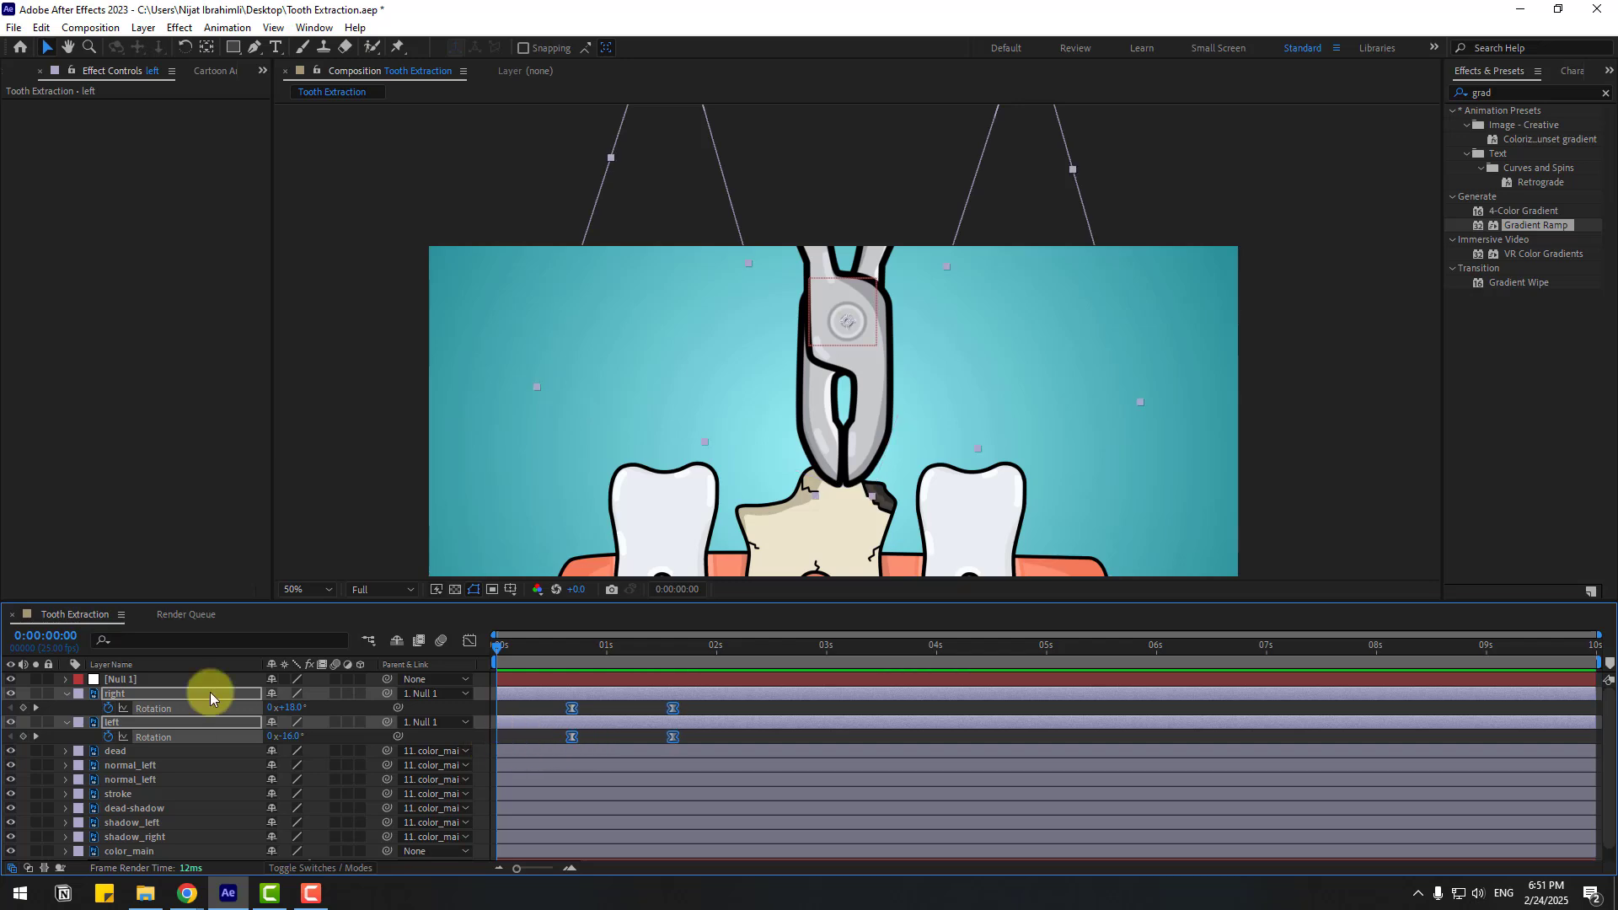
- Keyframe Null 1's position at 982, -431 at 0 s and at 982, 56 at 0:00:00:17
left_click(146, 674)
scroll(660, 472, "down", 1)
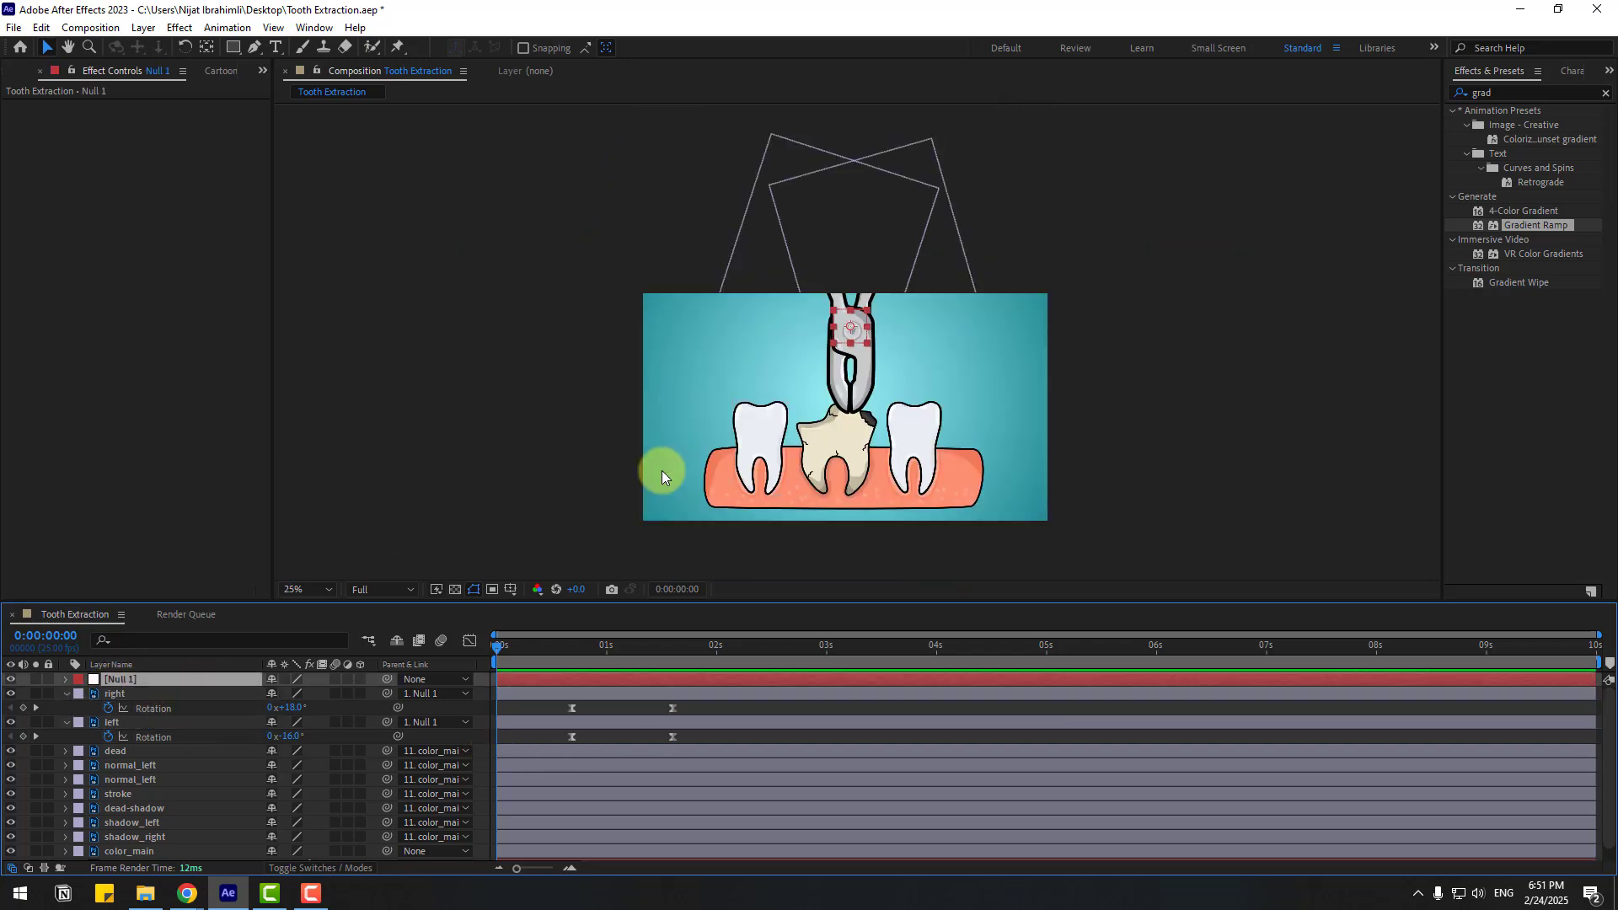
key("shift+slash")
key("p")
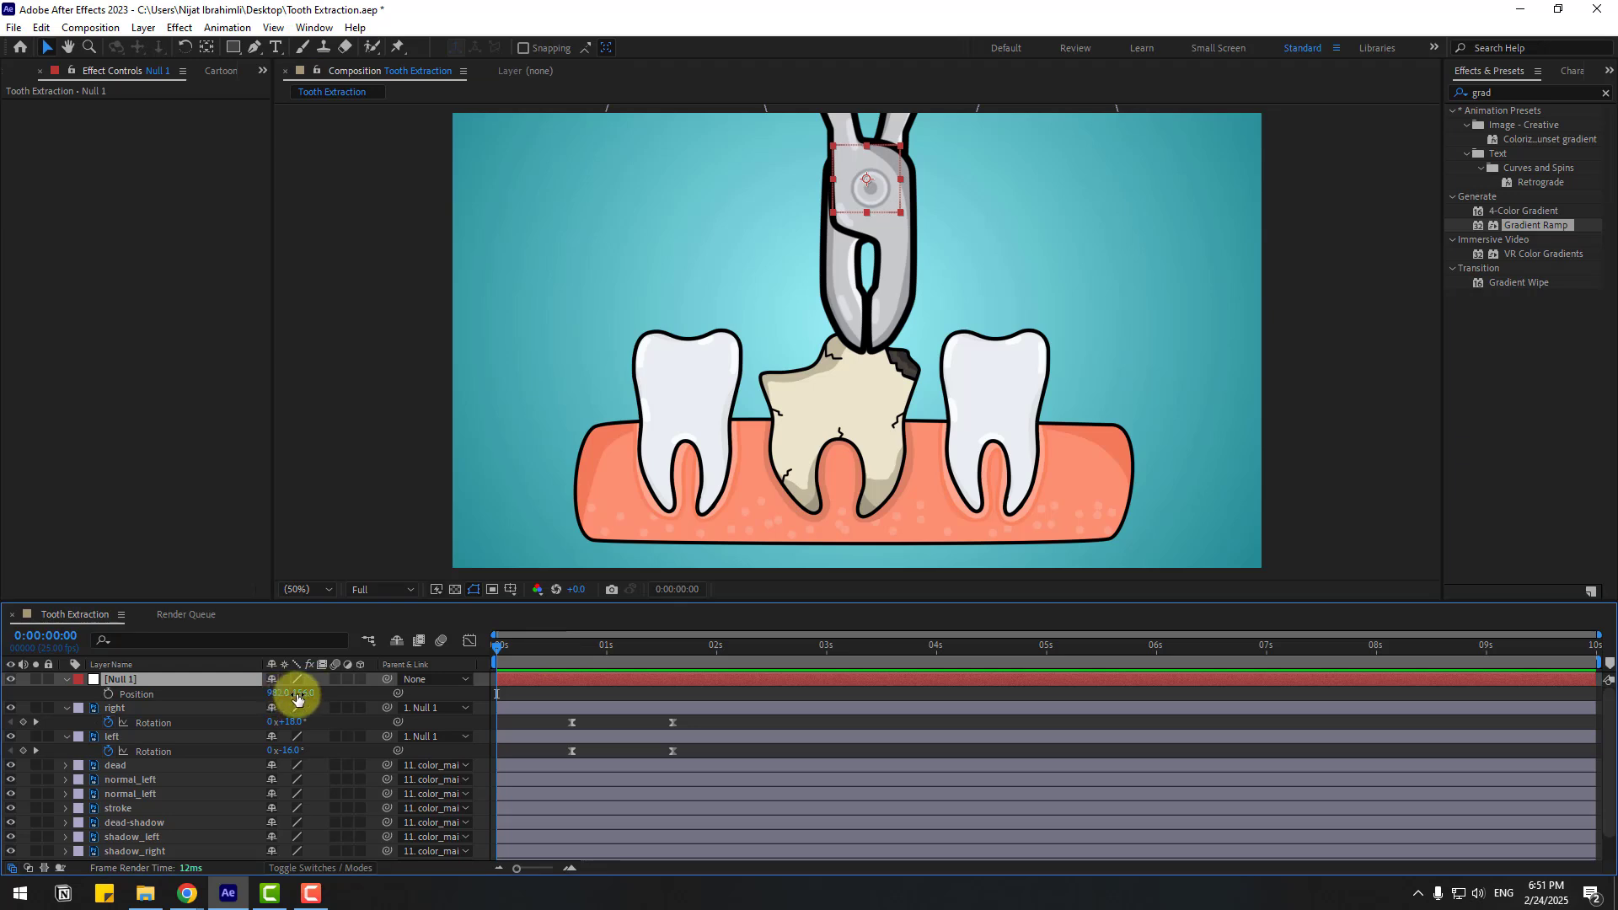
left_click_drag(302, 693, 169, 693)
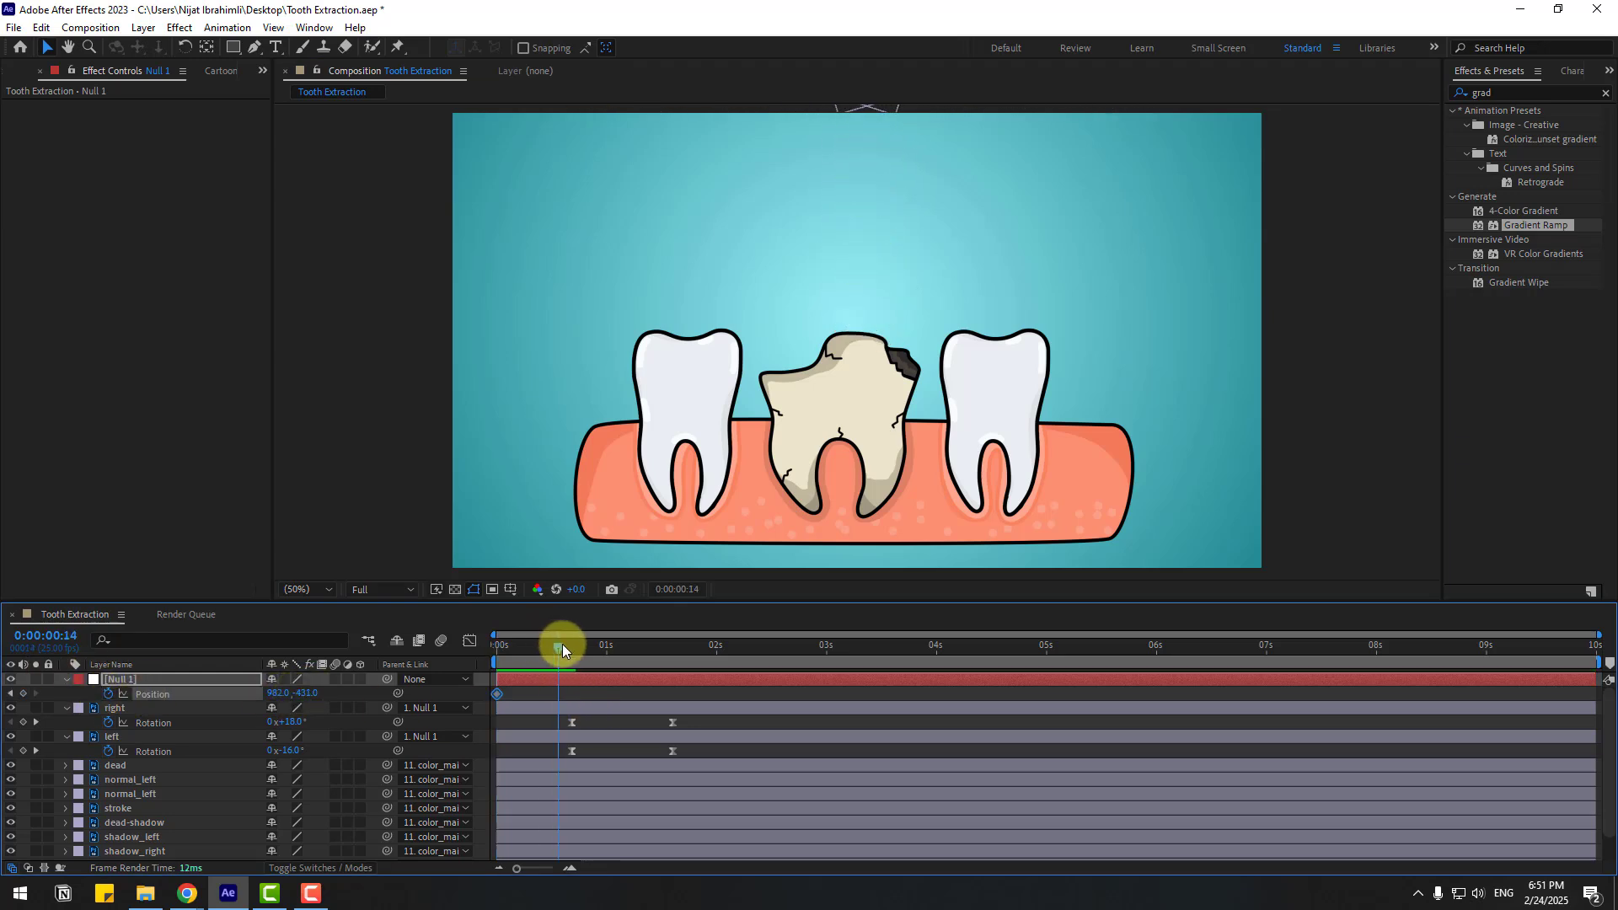
left_click_drag(569, 646, 573, 646)
left_click_drag(310, 695, 521, 702)
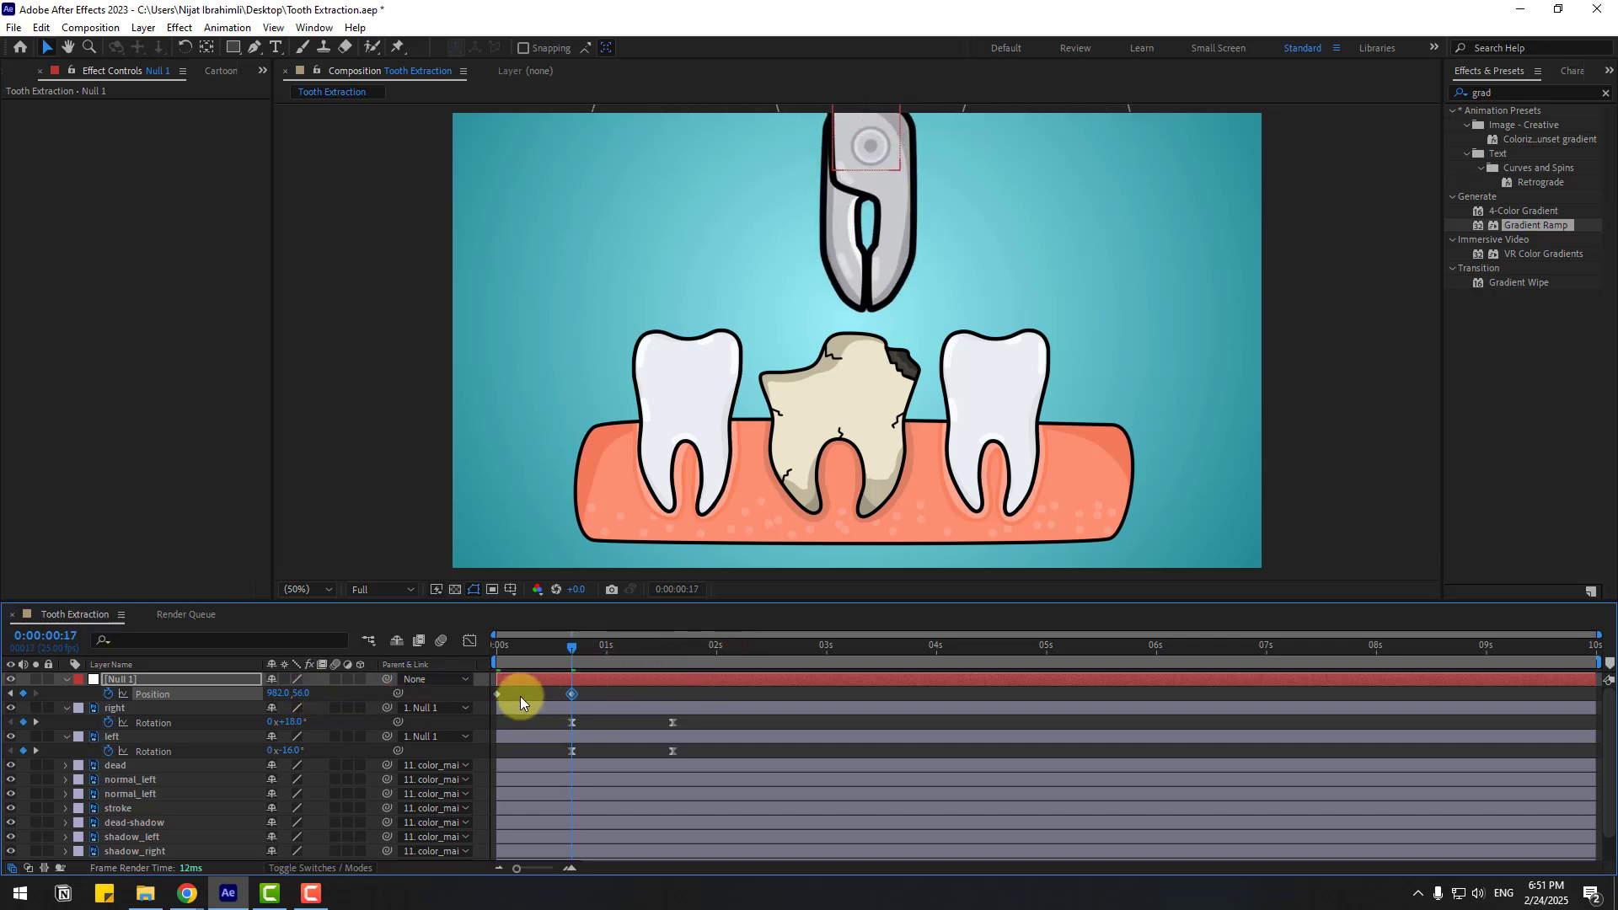
- Apply Easy Ease to both of Null 1's position keyframes and preview the pliers' descent
right_click(496, 696)
mouse_move(666, 681)
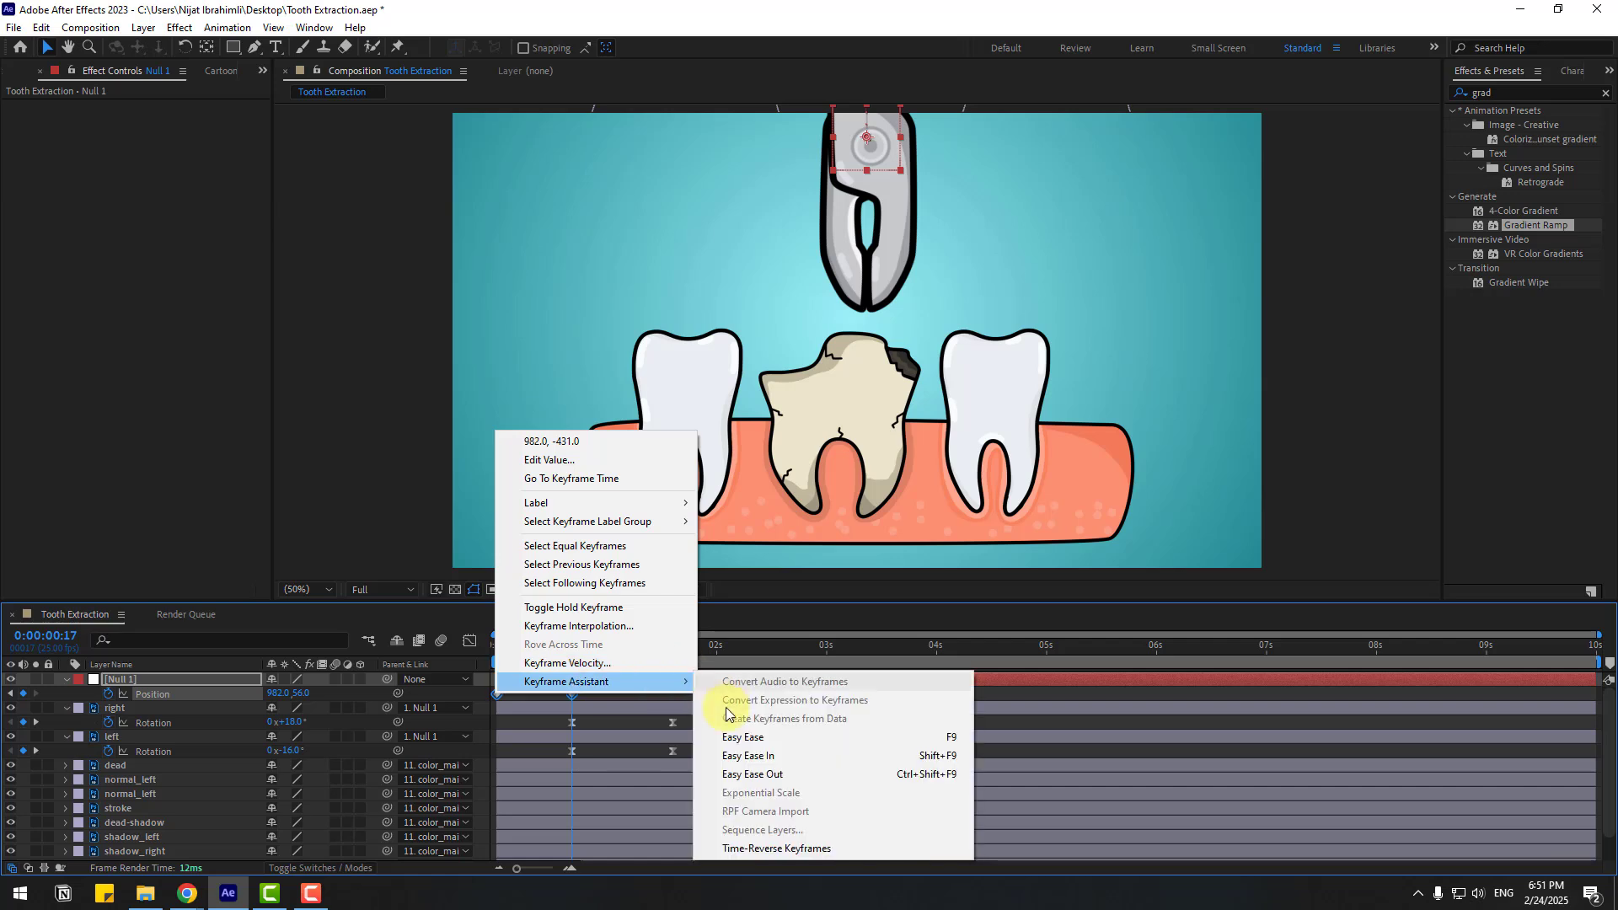
left_click(729, 736)
key("space")
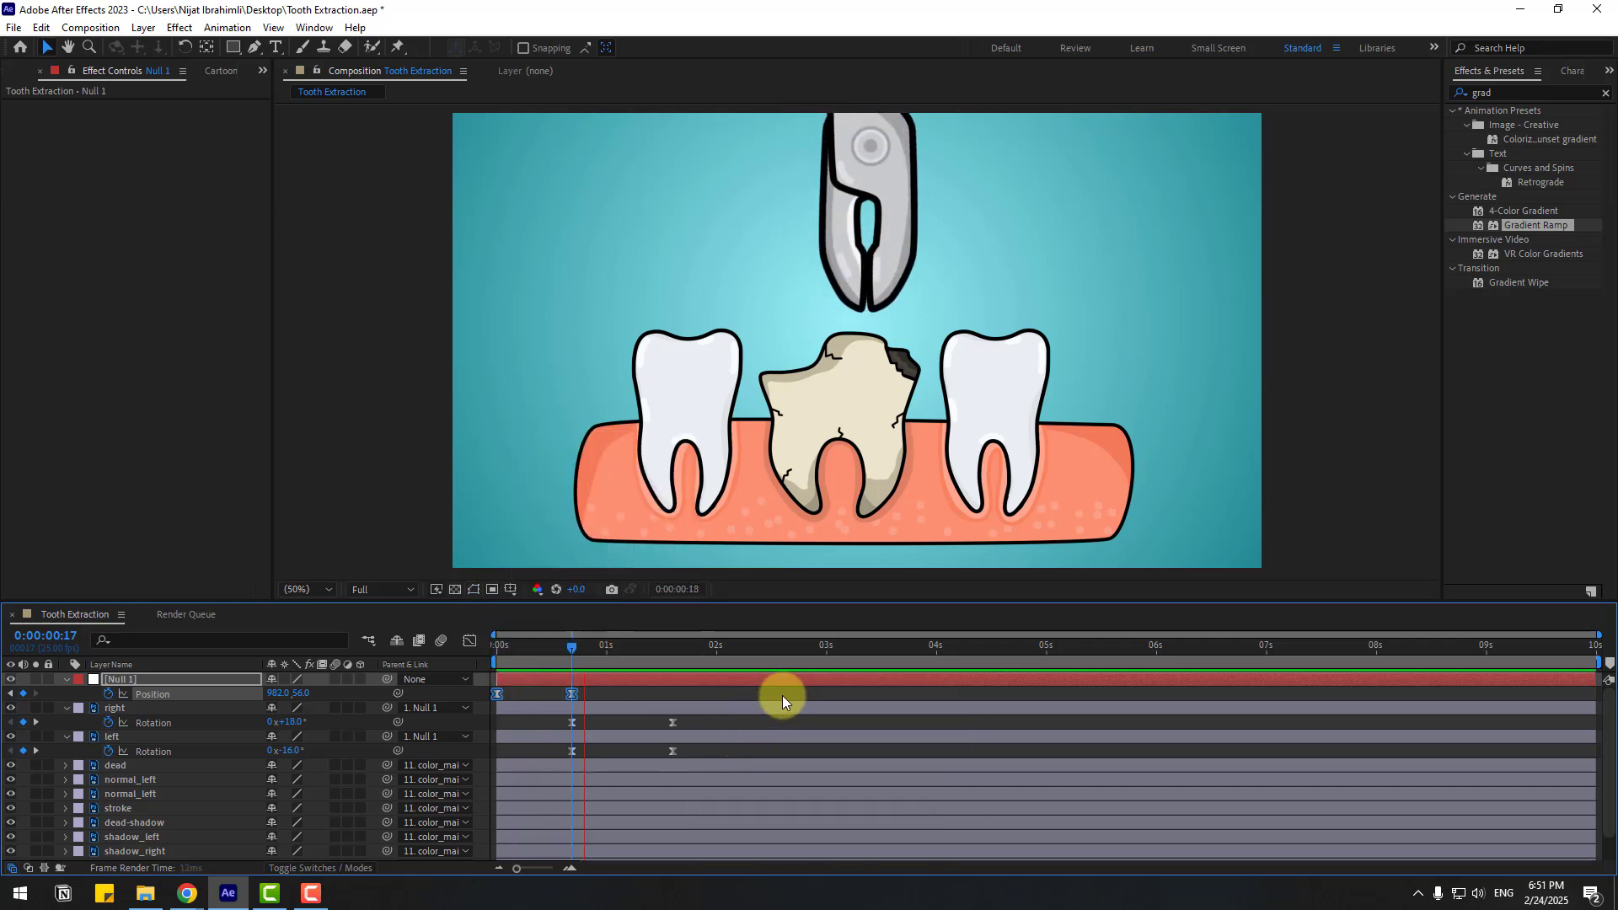
- Lengthen the incoming ease of Null 1's second position keyframe in the speed graph and preview the motion
left_click(571, 693)
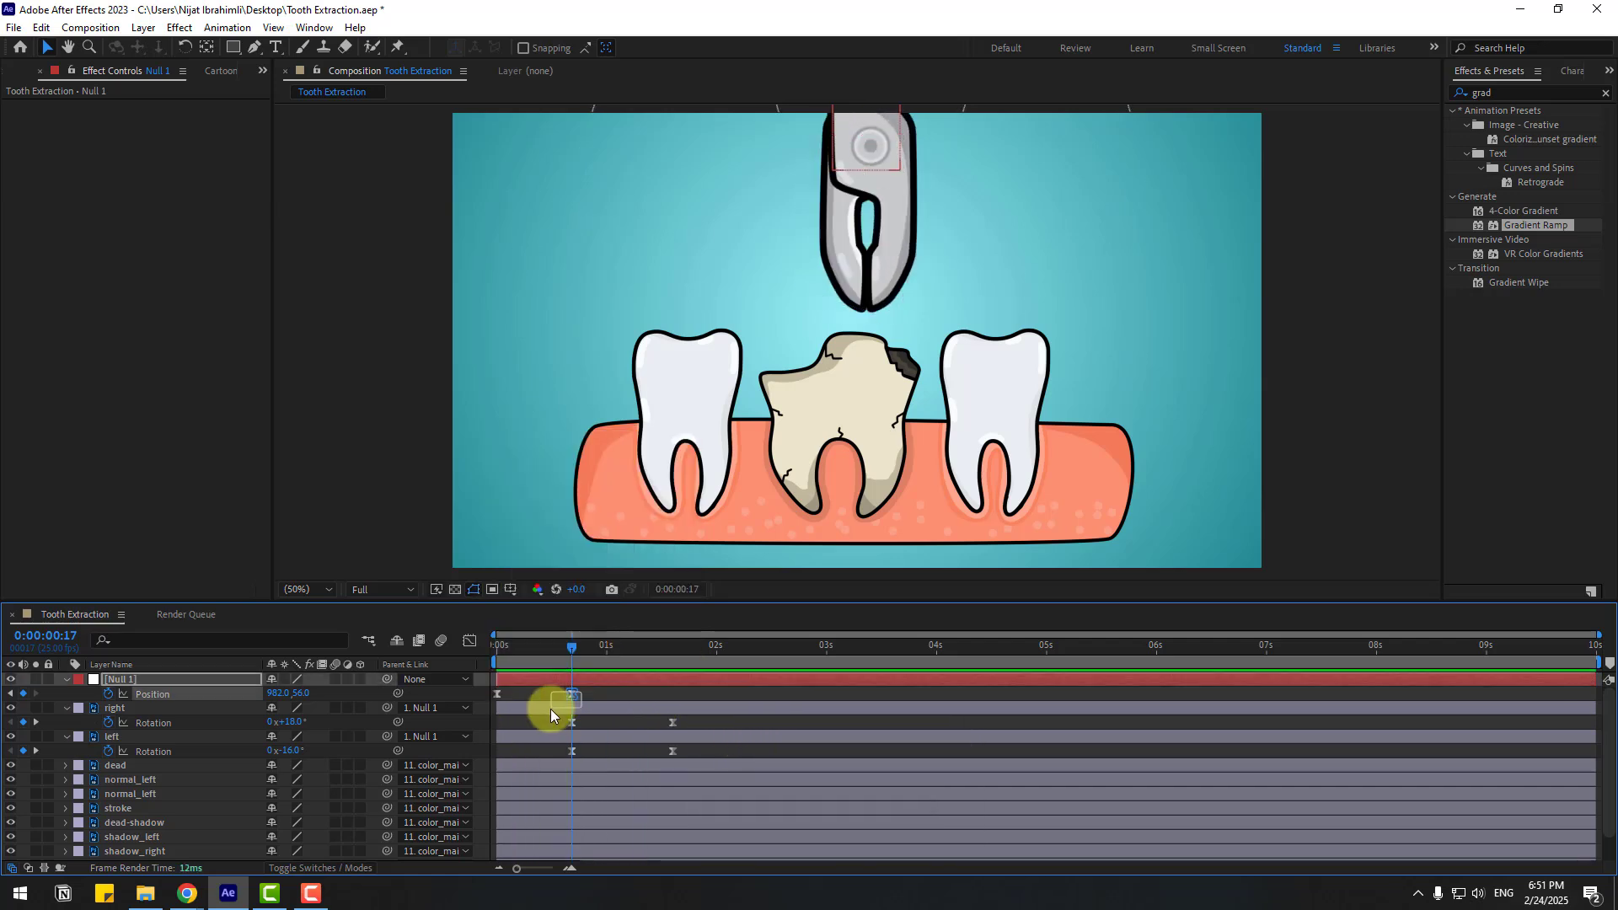
left_click(470, 641)
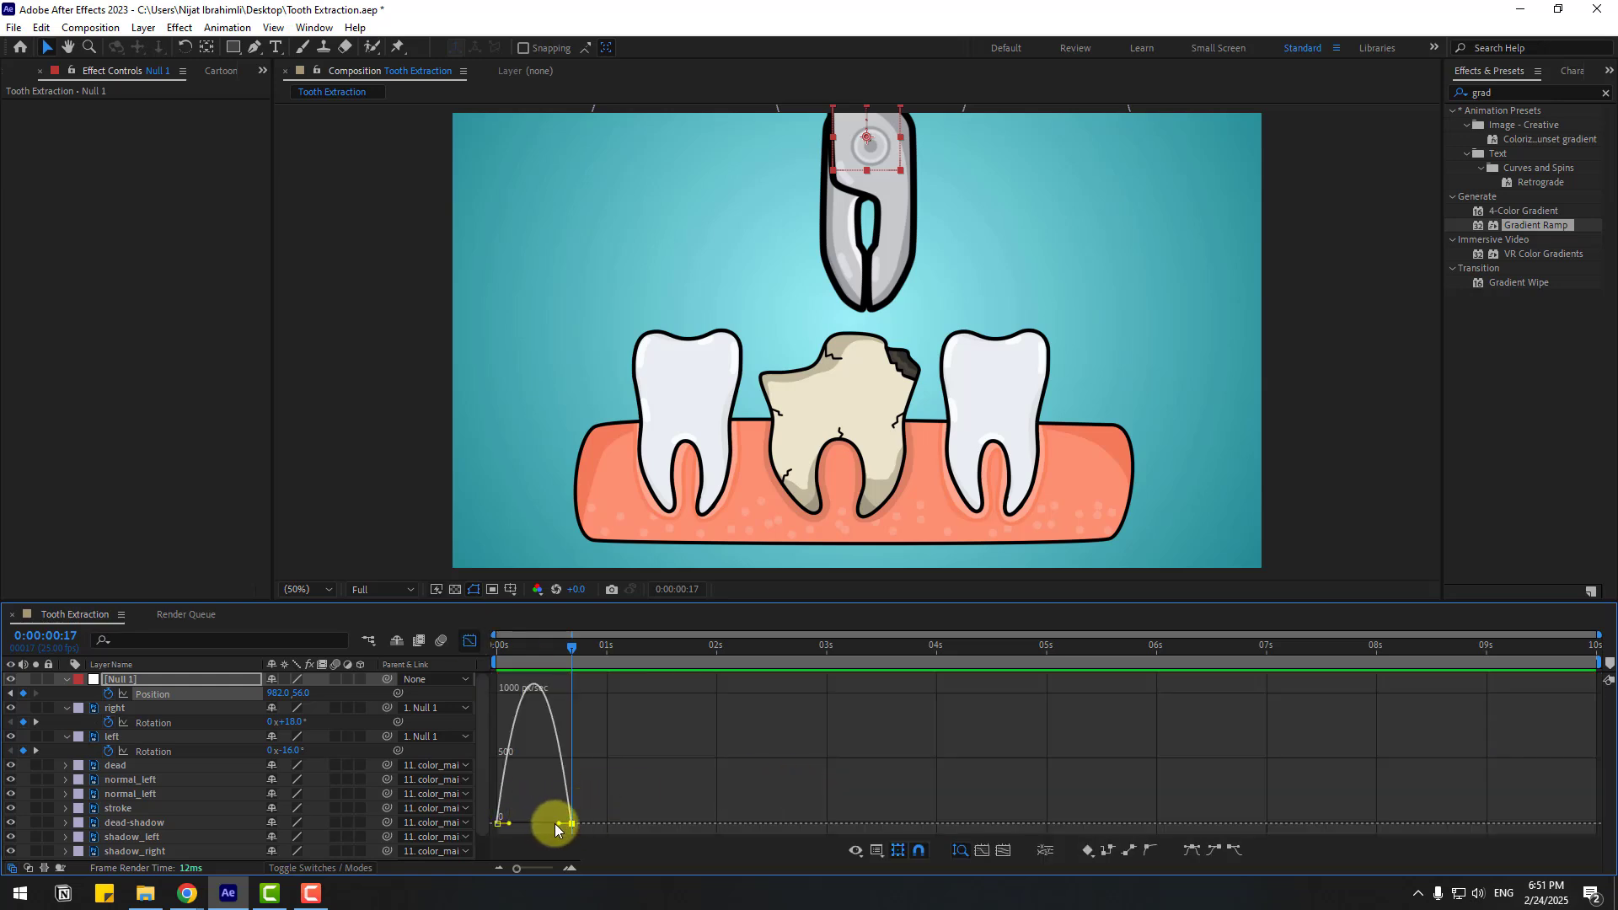
left_click_drag(556, 823, 540, 824)
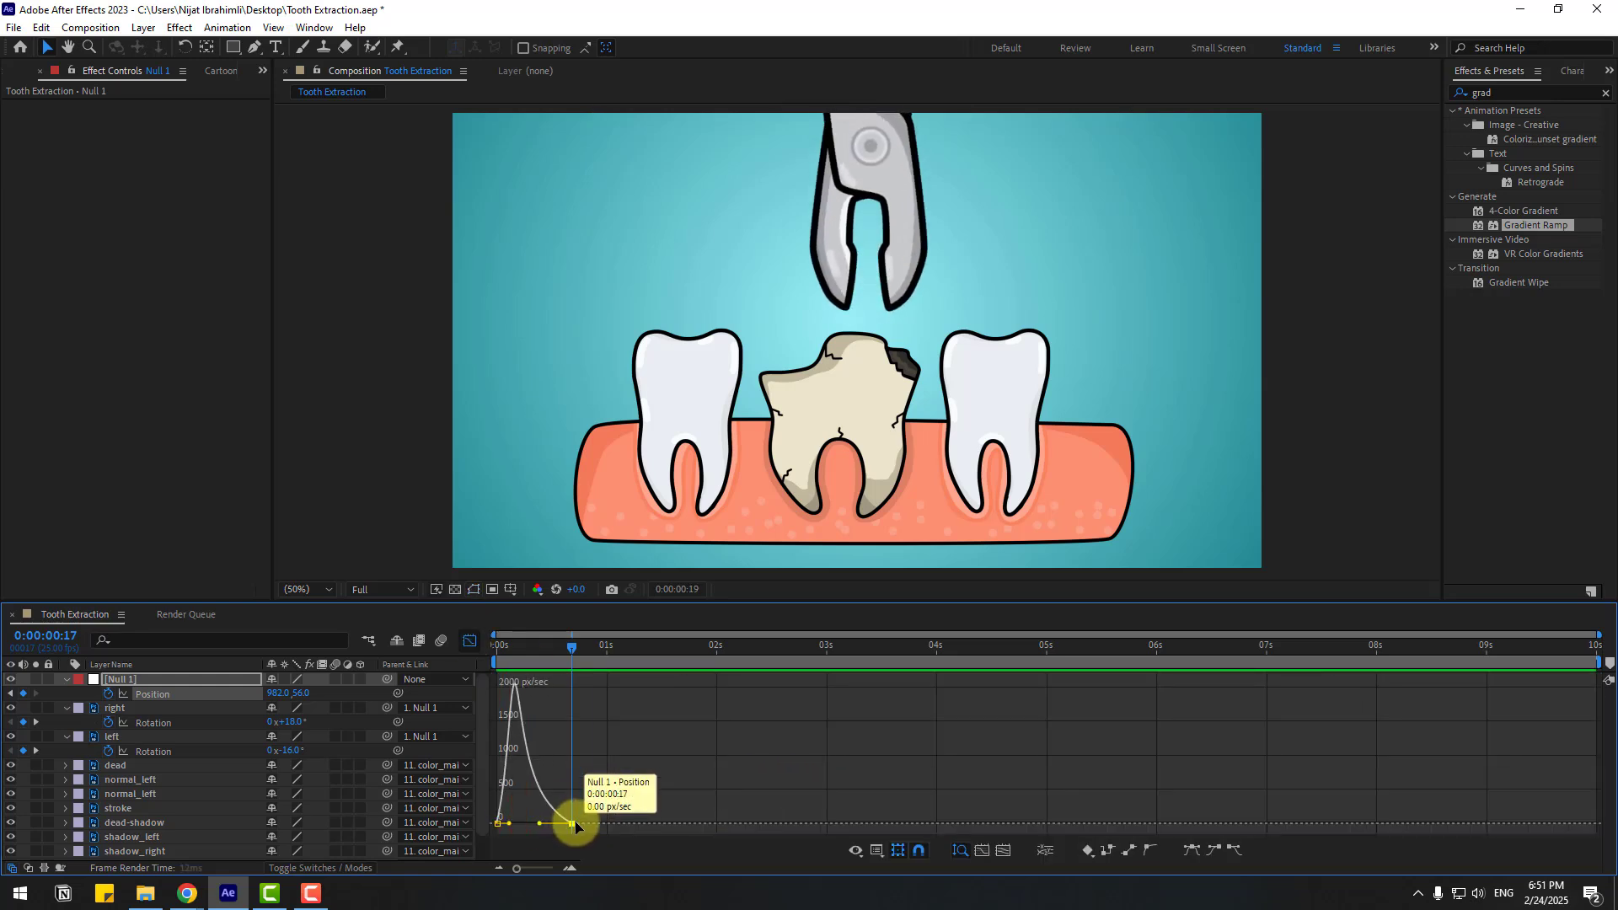
key("space")
key("space")
key("shift+F3")
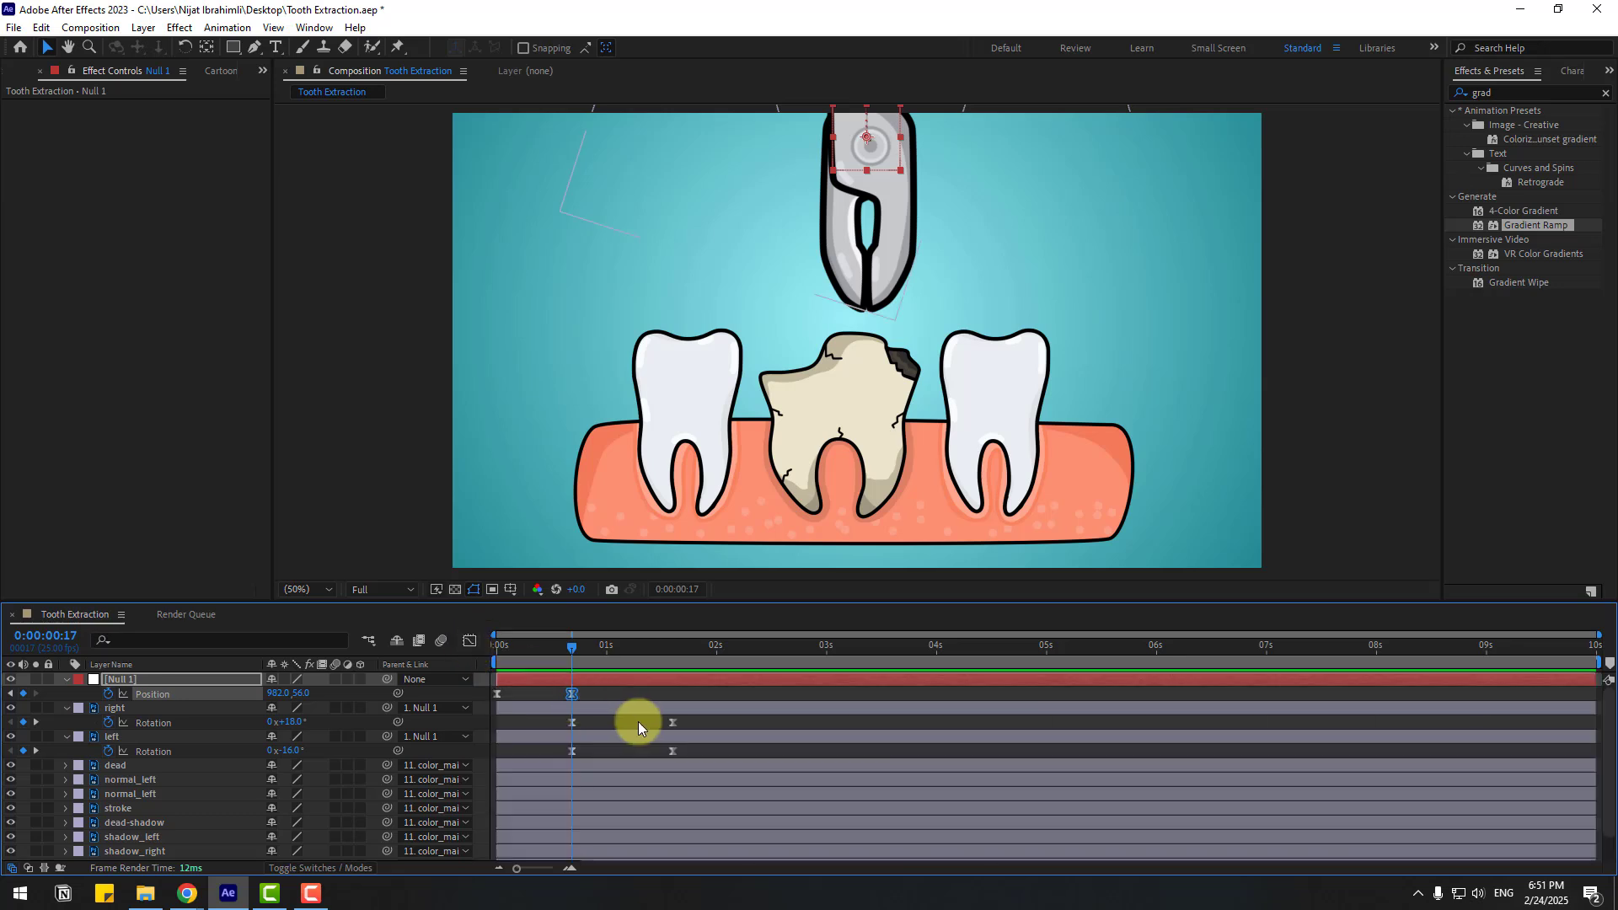
- Shift Null 1's second position keyframe and the pliers' rotation keyframes together so they start at about 1.1 s, and preview
left_click_drag(706, 703, 561, 761)
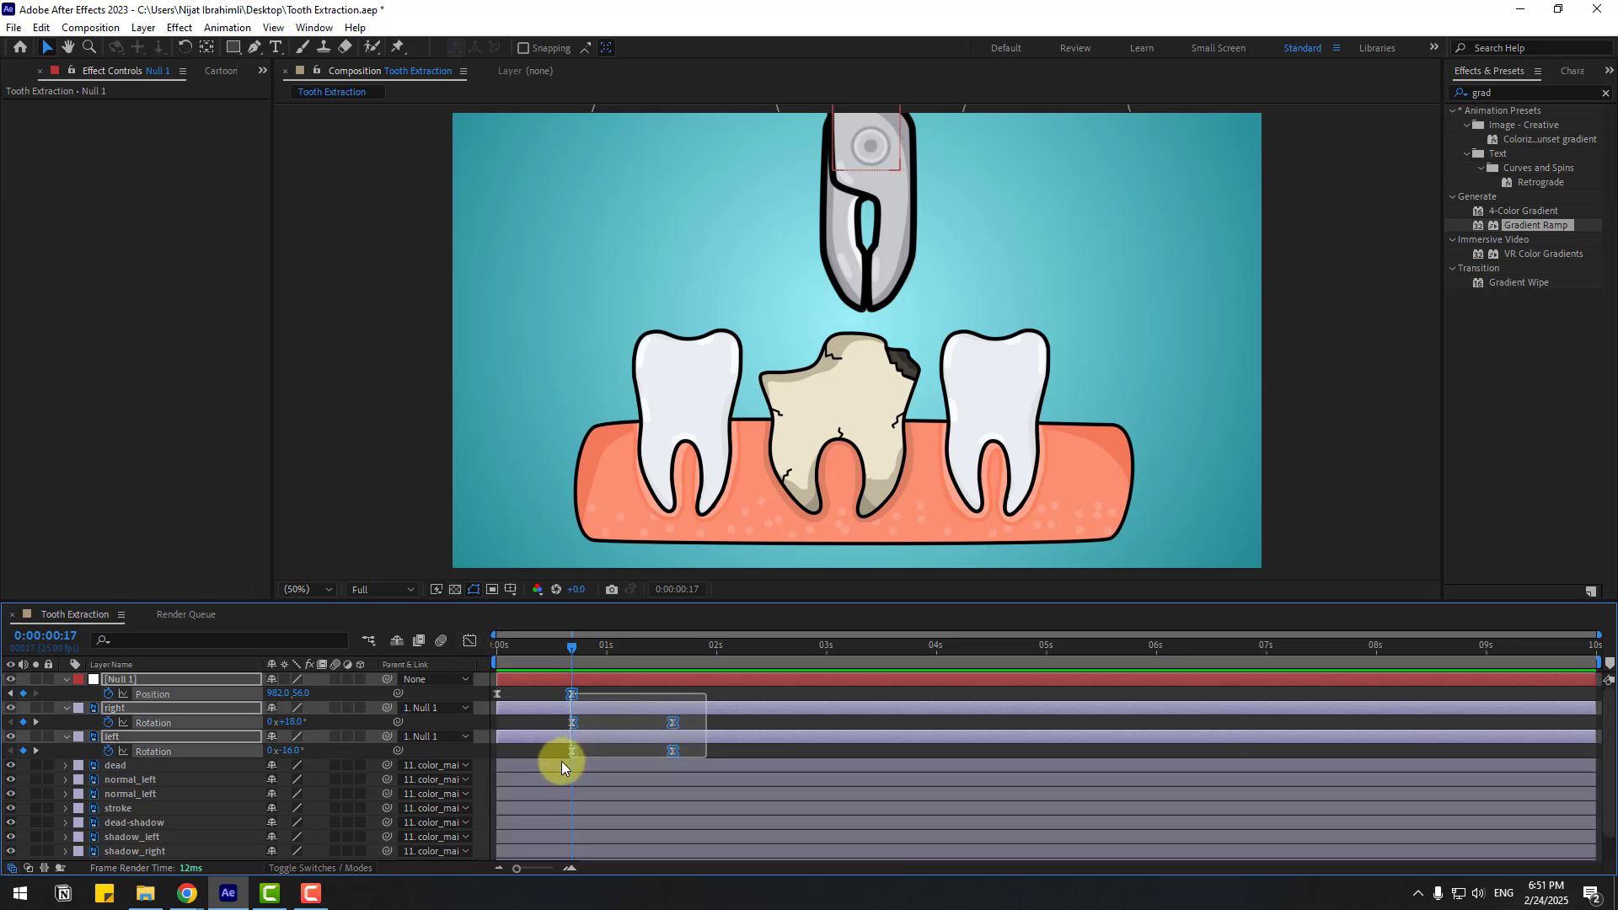
left_click(570, 696)
left_click_drag(703, 691, 563, 754)
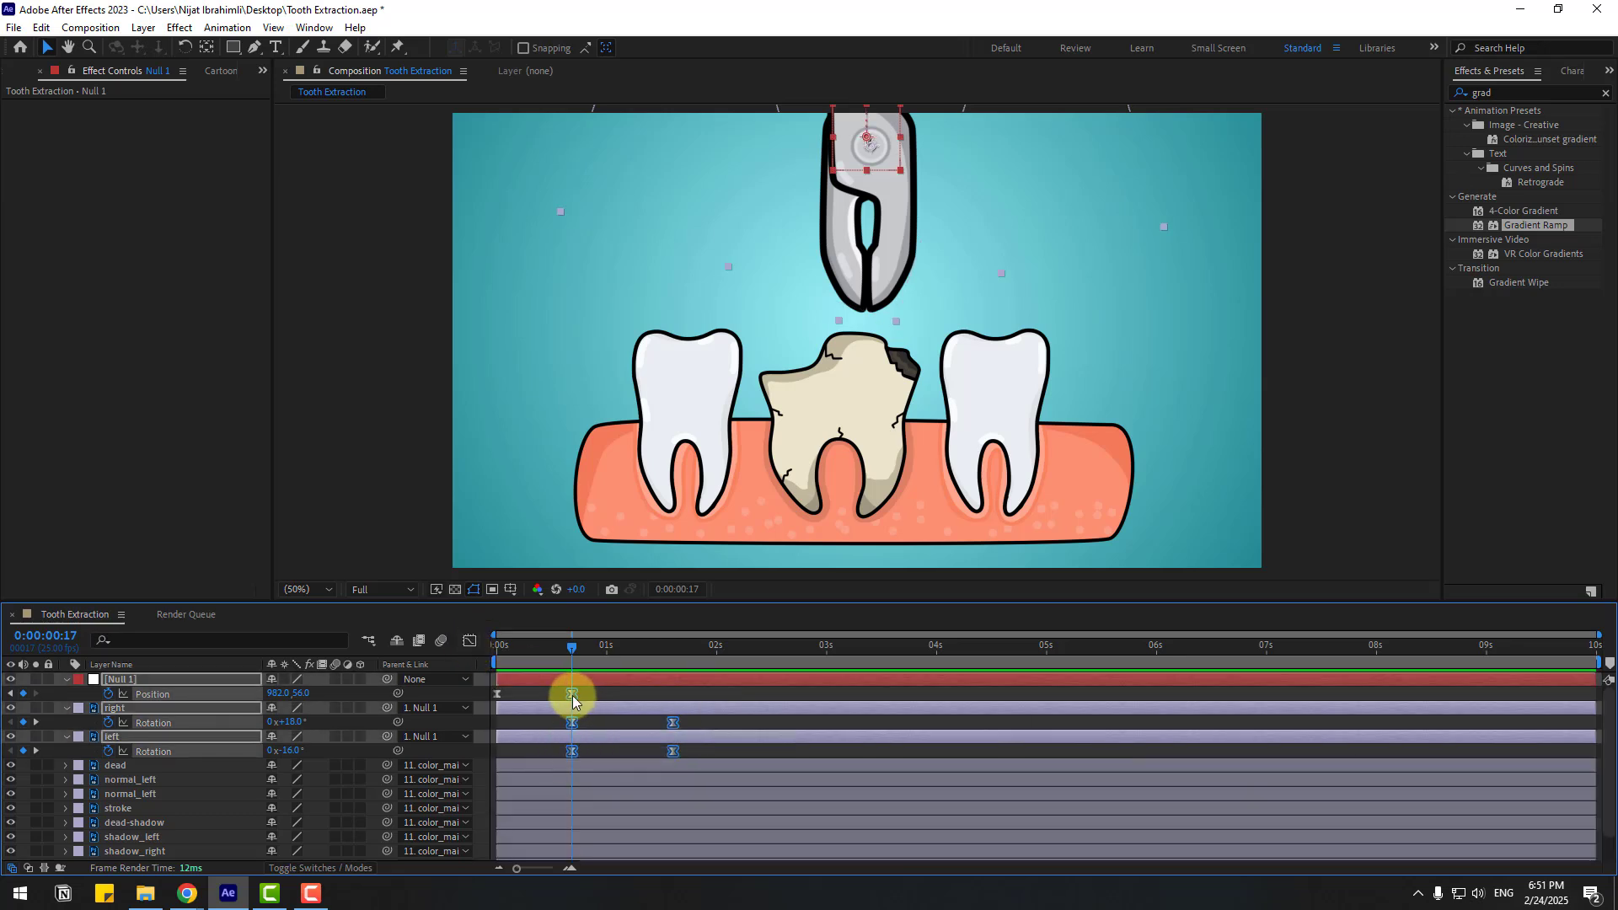
left_click_drag(572, 696, 616, 697)
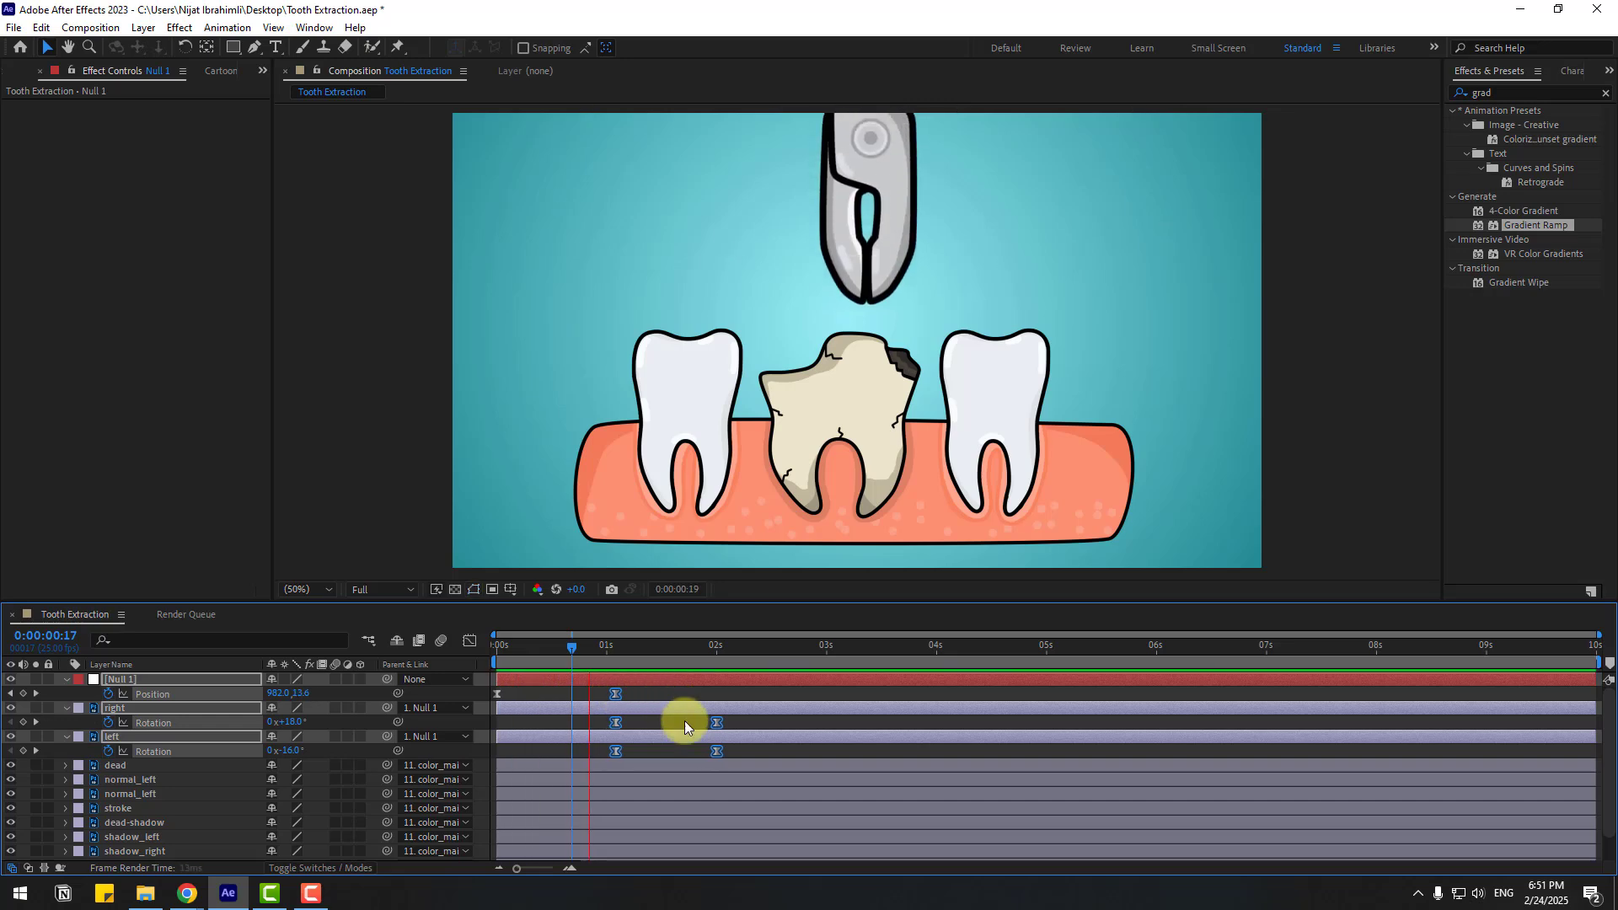
left_click(586, 666)
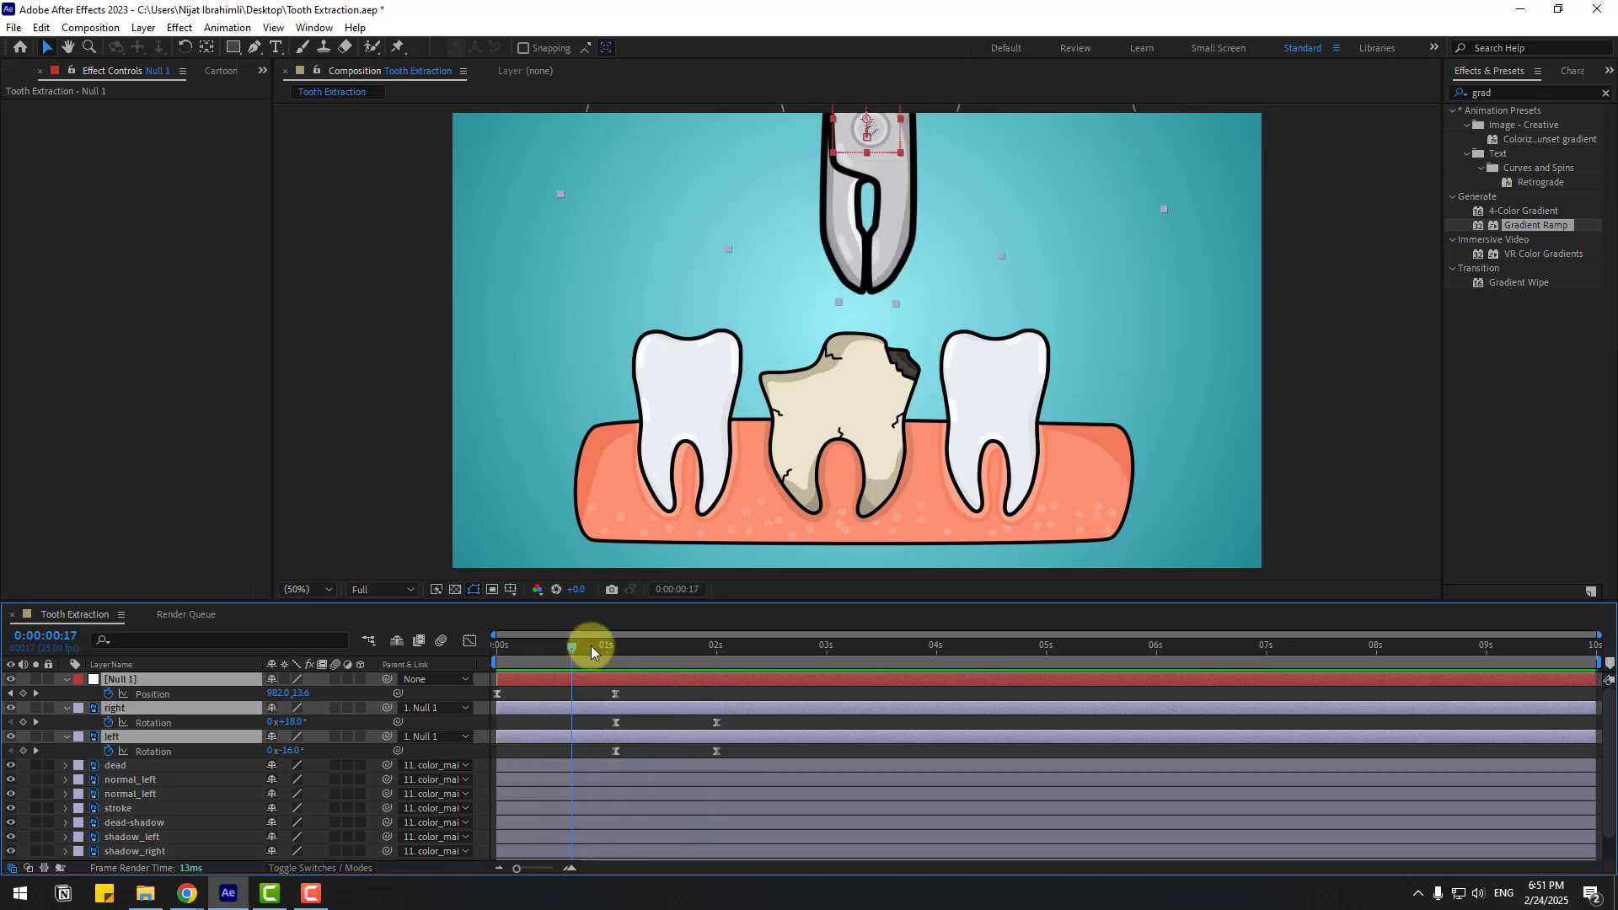
- Add a holding position keyframe to Null 1 at 2 s and lower it to 988, 220 at 0:00:02:20
left_click_drag(591, 651, 719, 653)
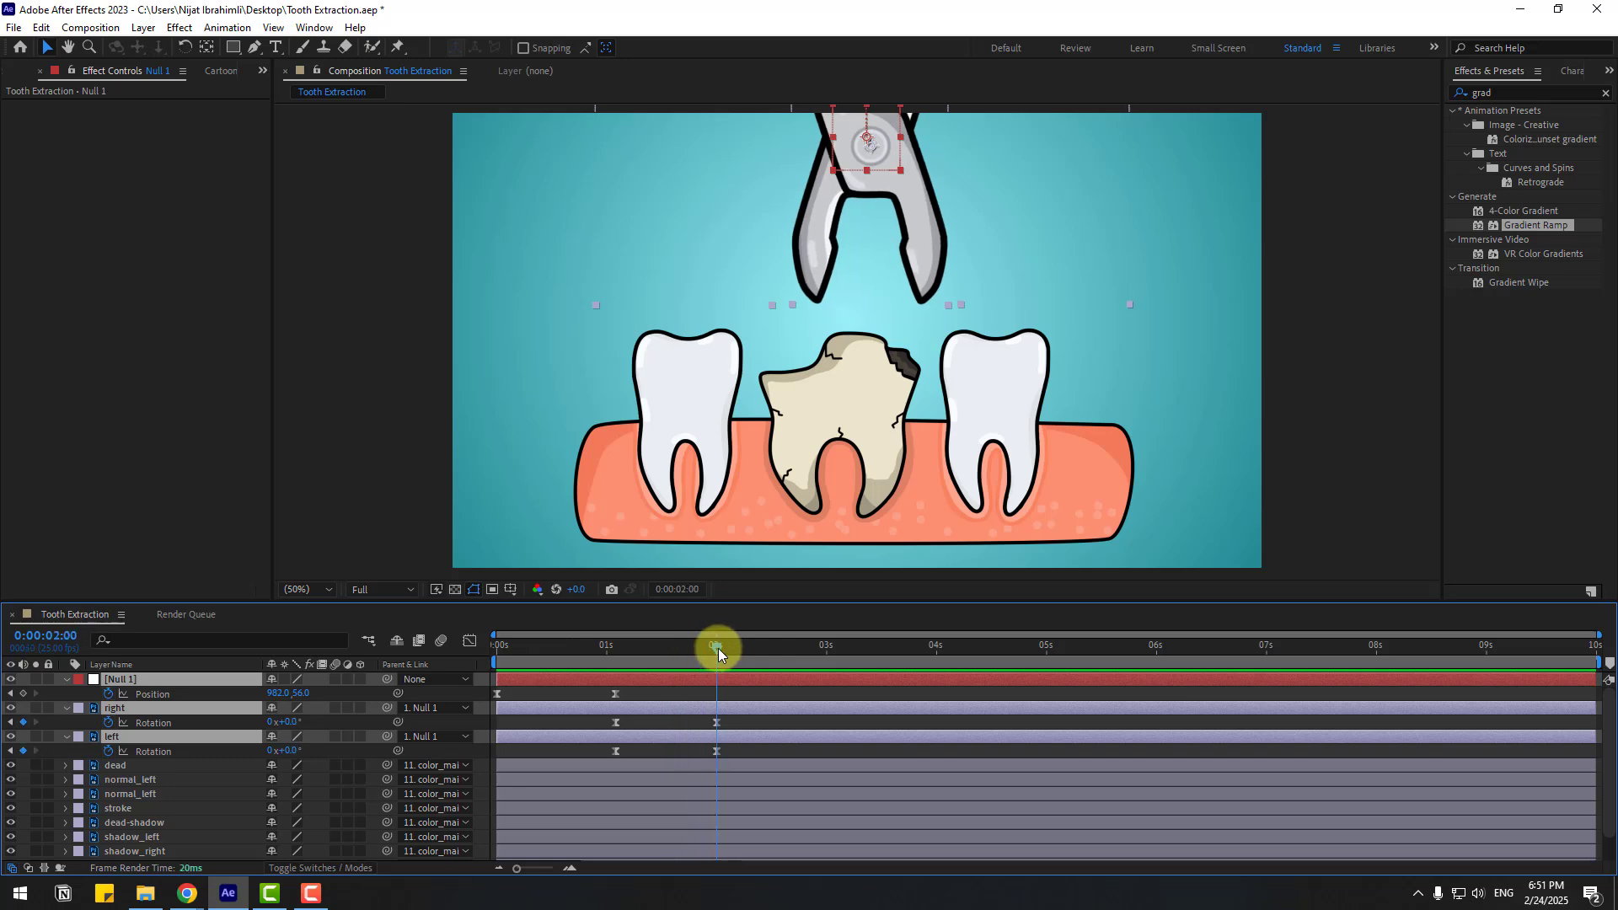
left_click(732, 690)
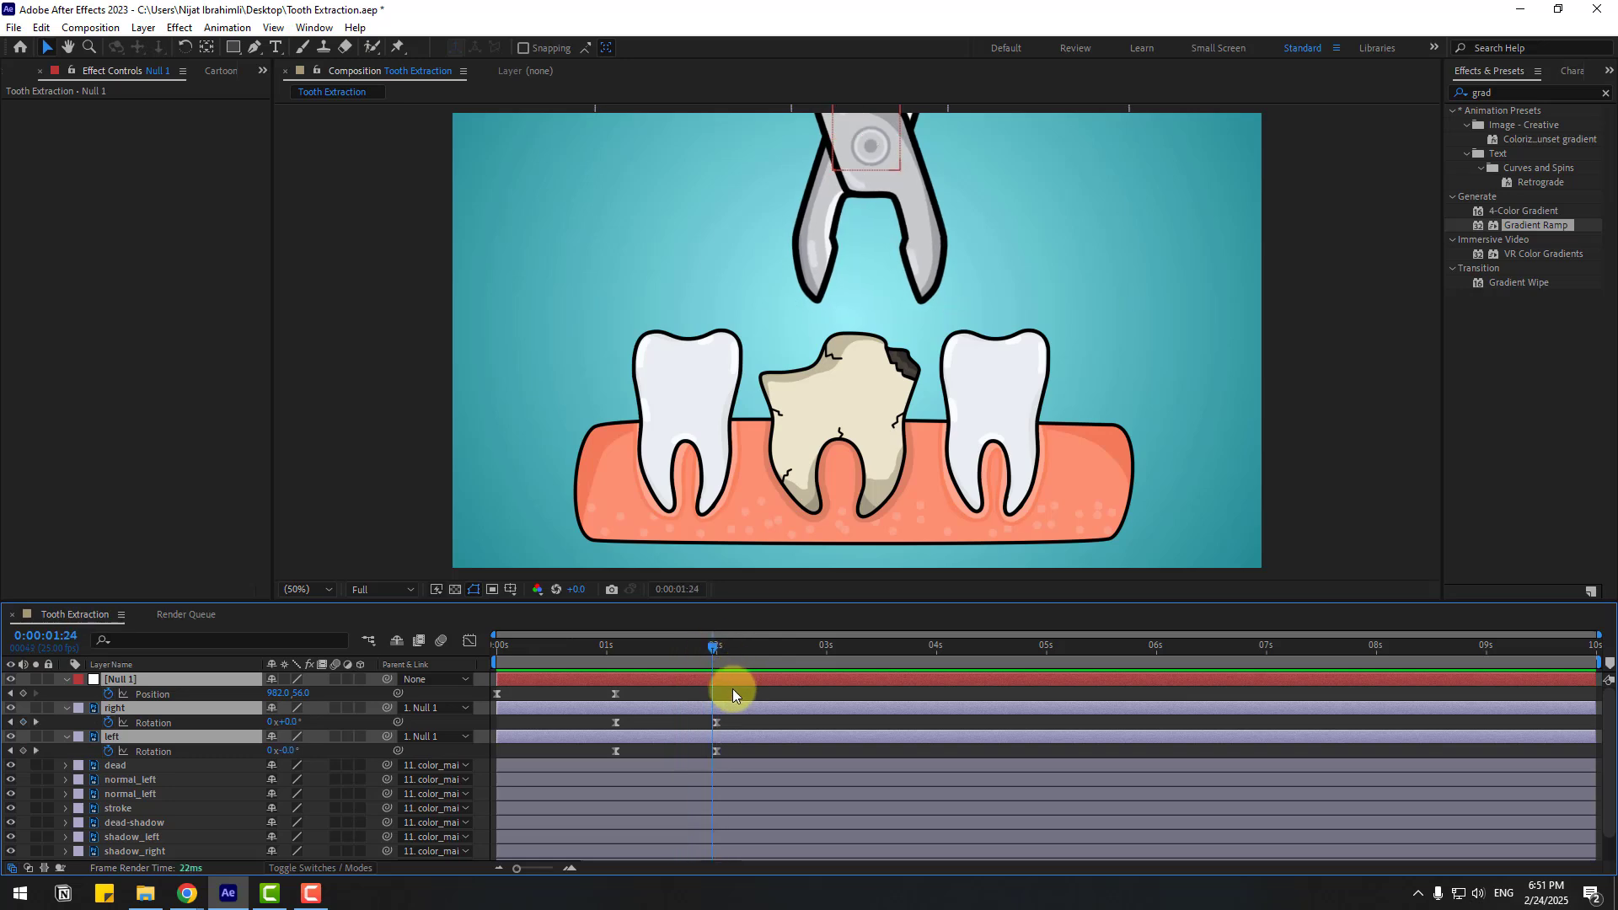
left_click(23, 694)
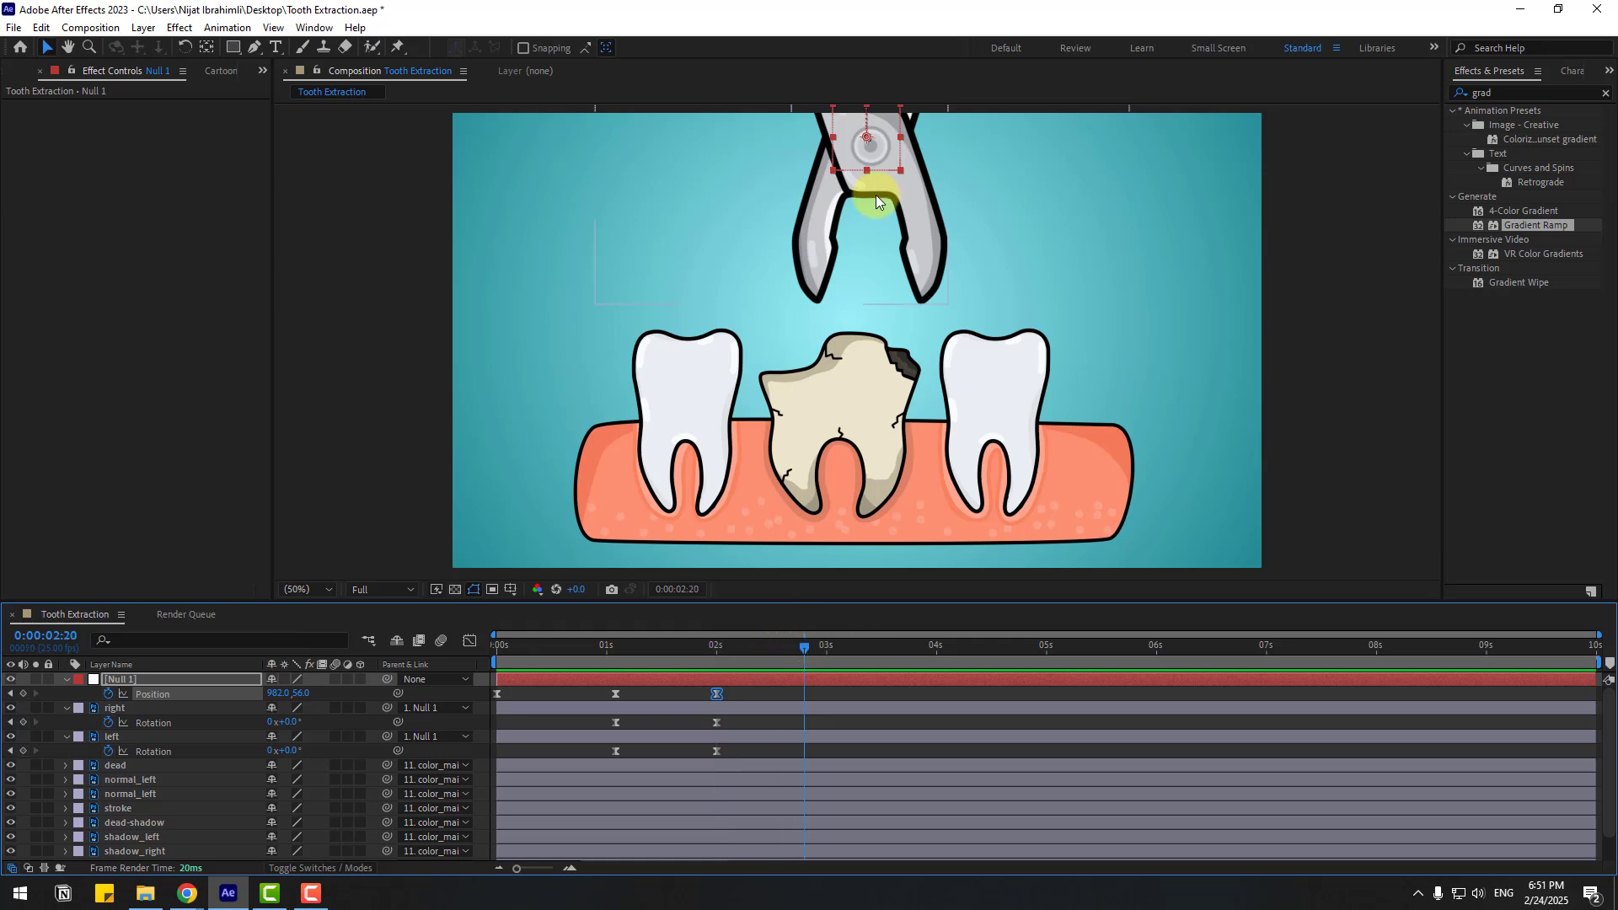
left_click_drag(879, 157, 881, 225)
- Keyframe Null 1's rotation at 0° at 2 s and 15° at 0:00:02:20, and reposition it there to 1076, 242
left_click(717, 651)
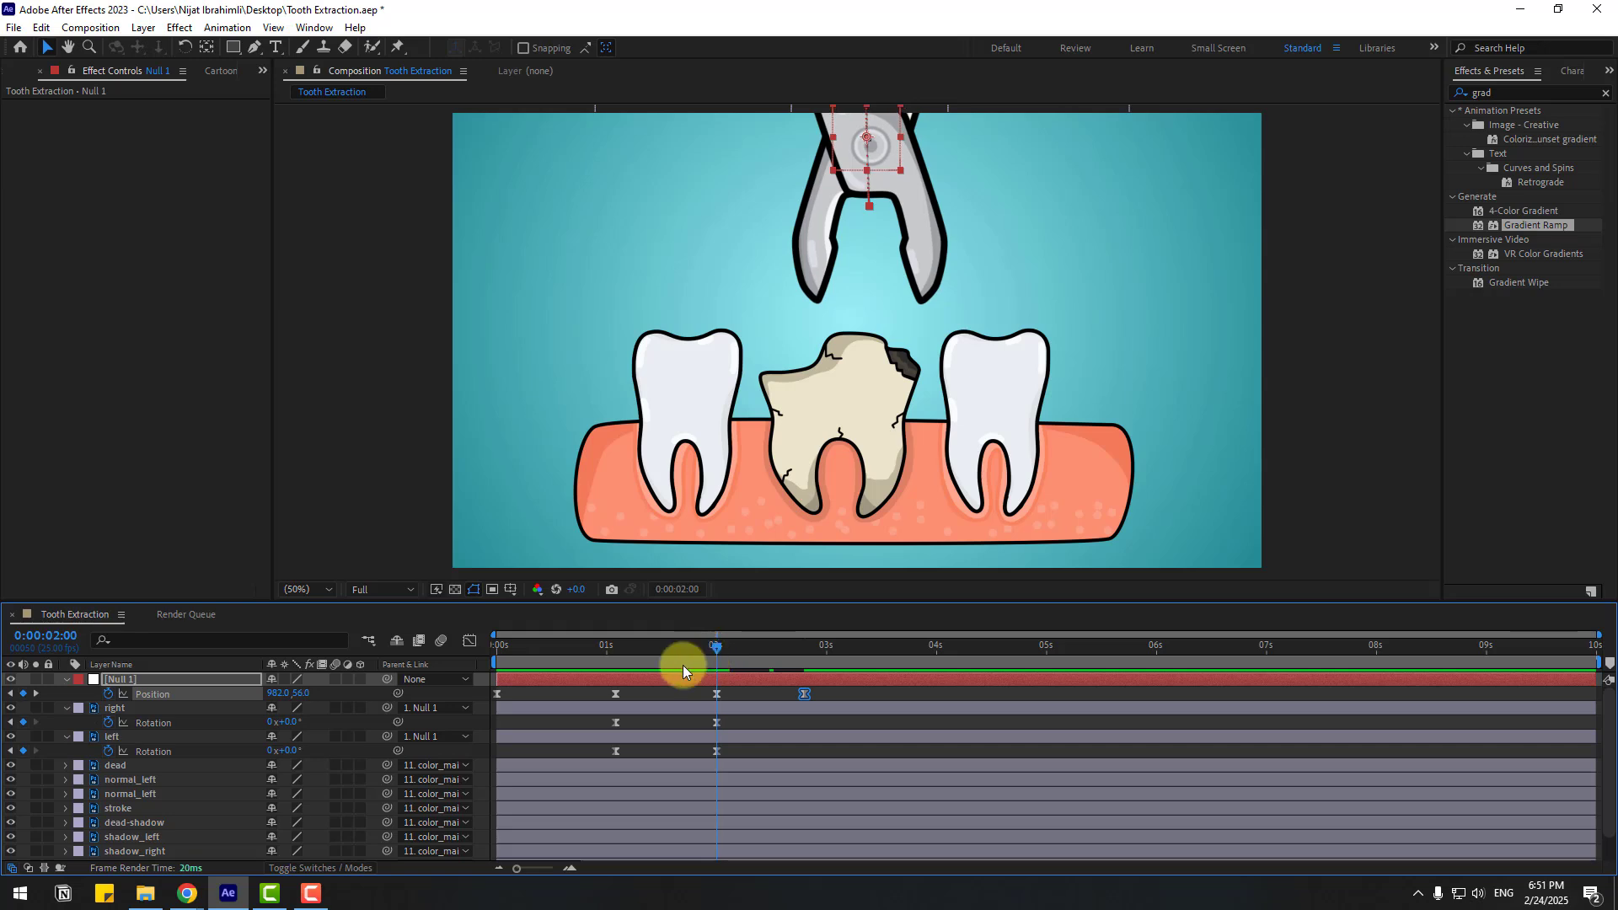
key("shift+r")
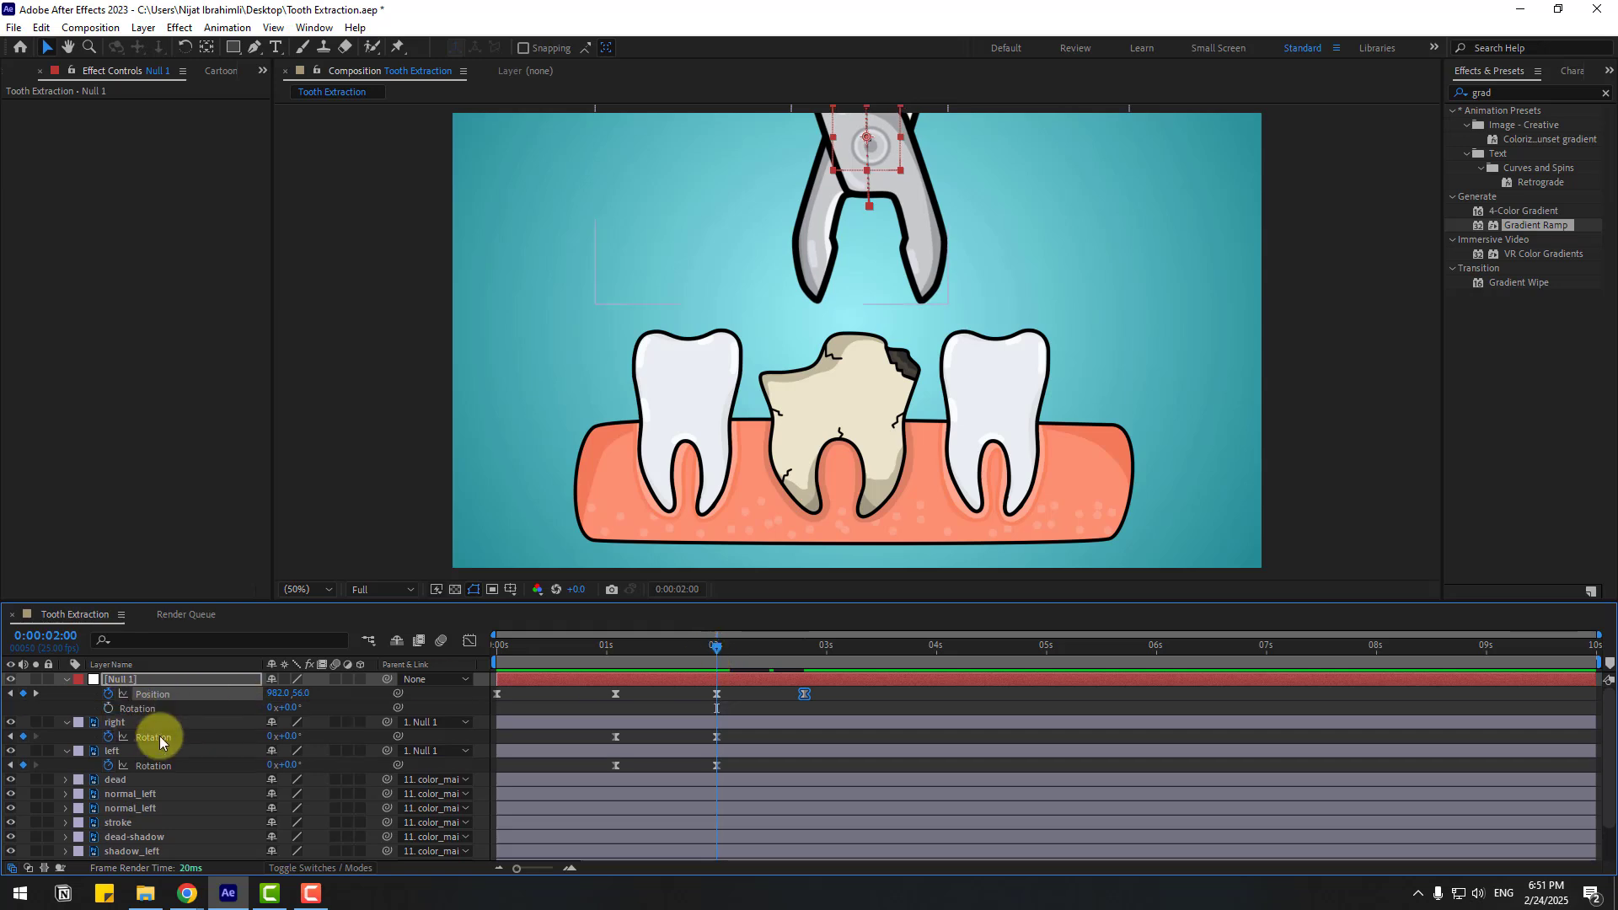
left_click(108, 708)
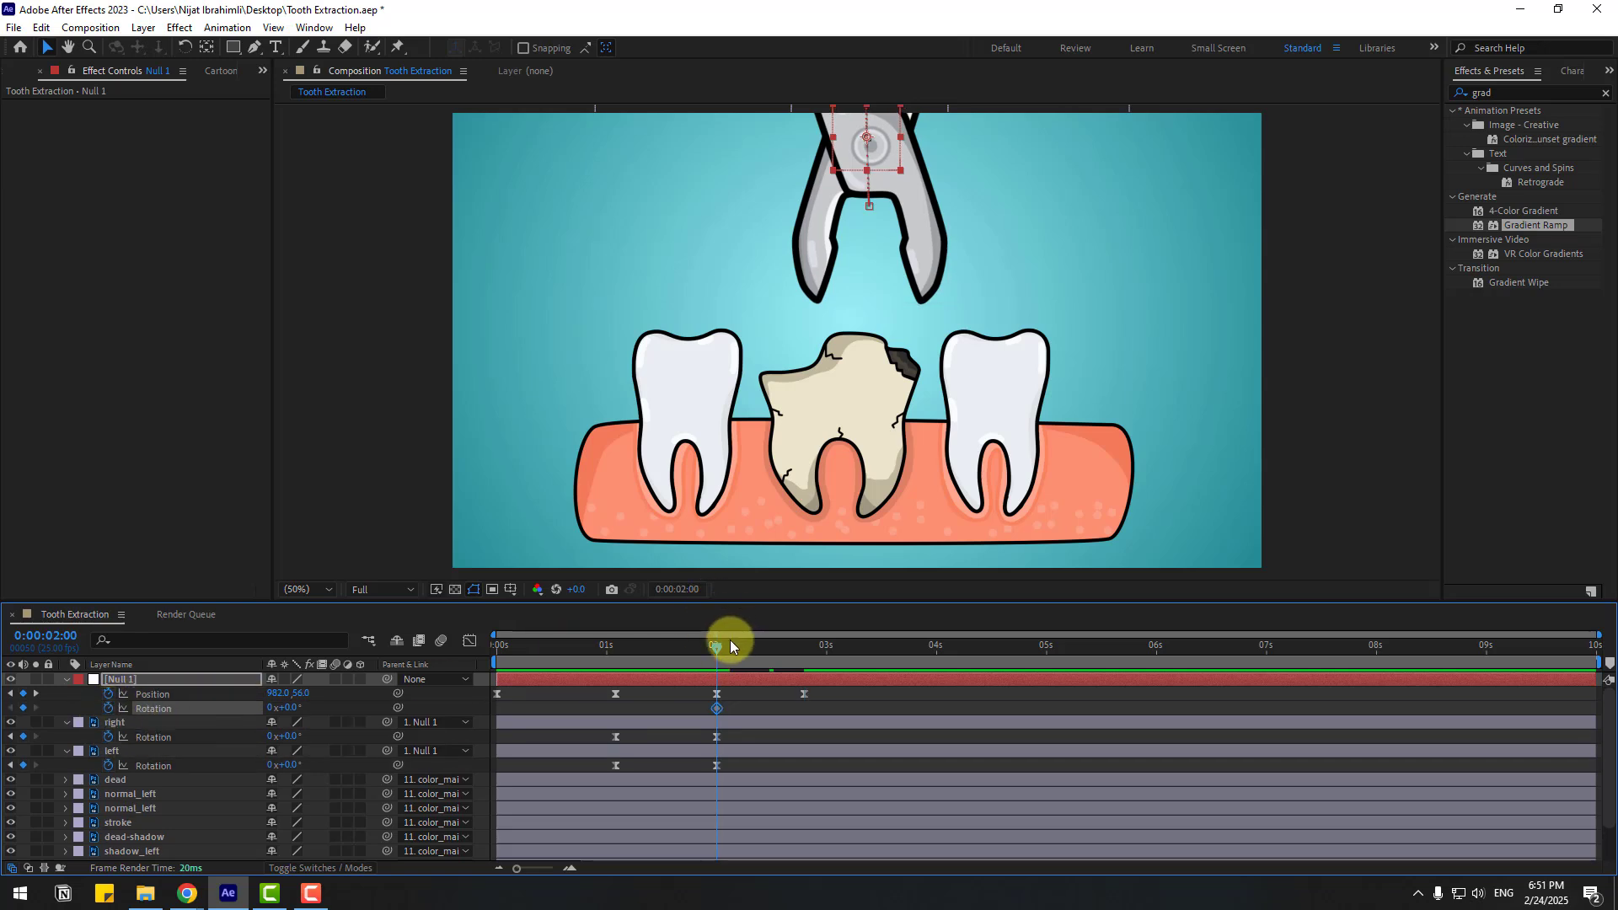
left_click_drag(731, 647, 804, 654)
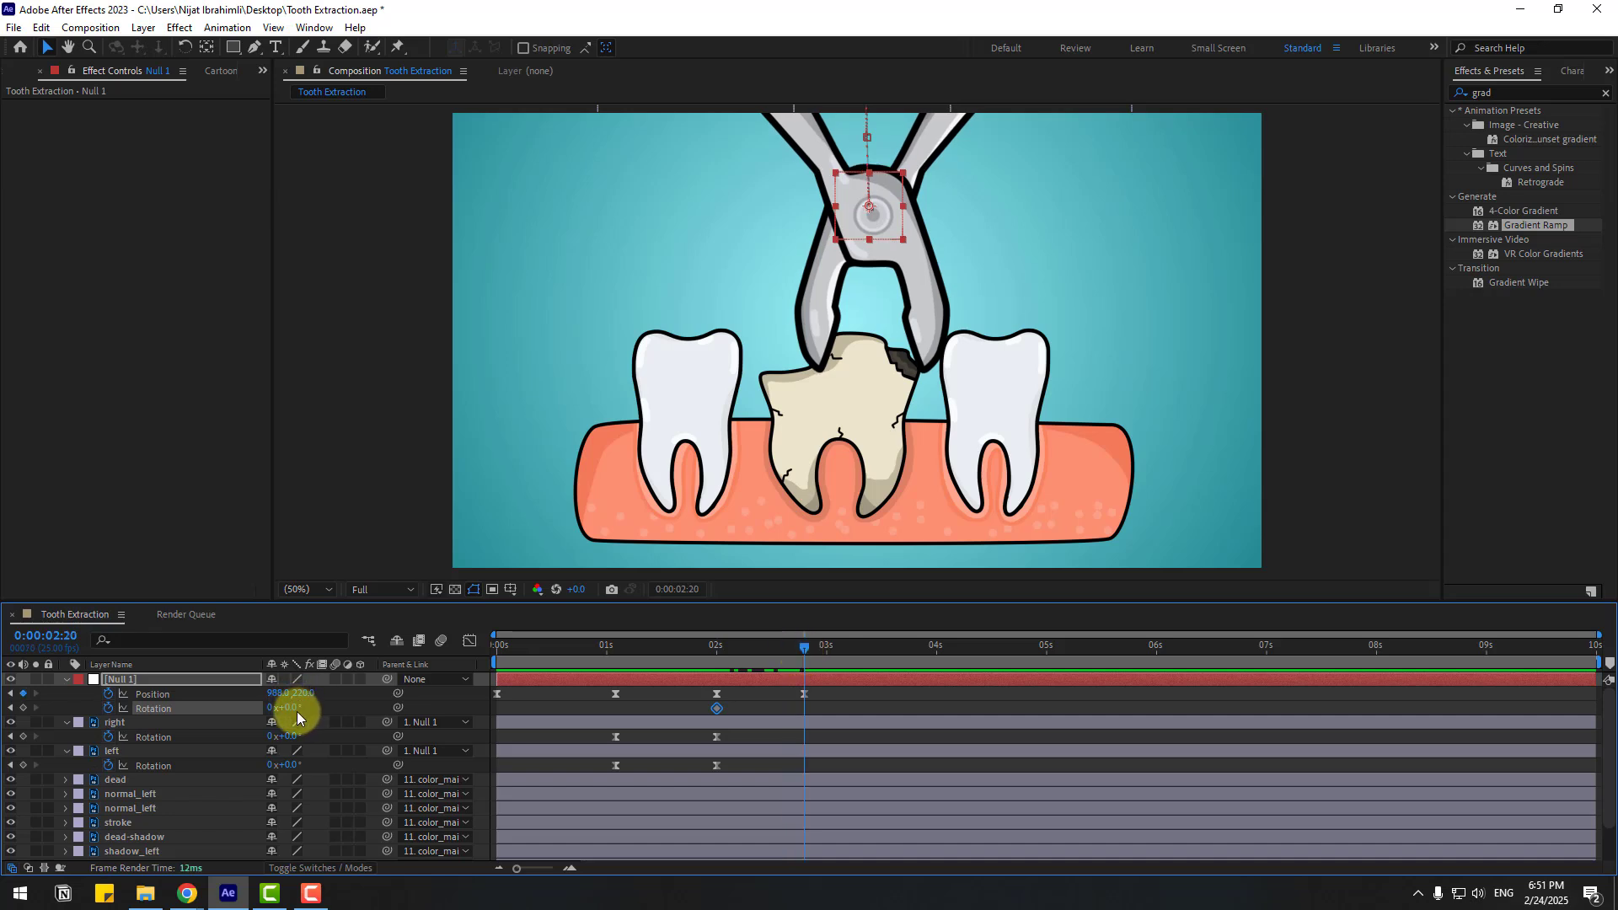
left_click_drag(292, 710, 358, 651)
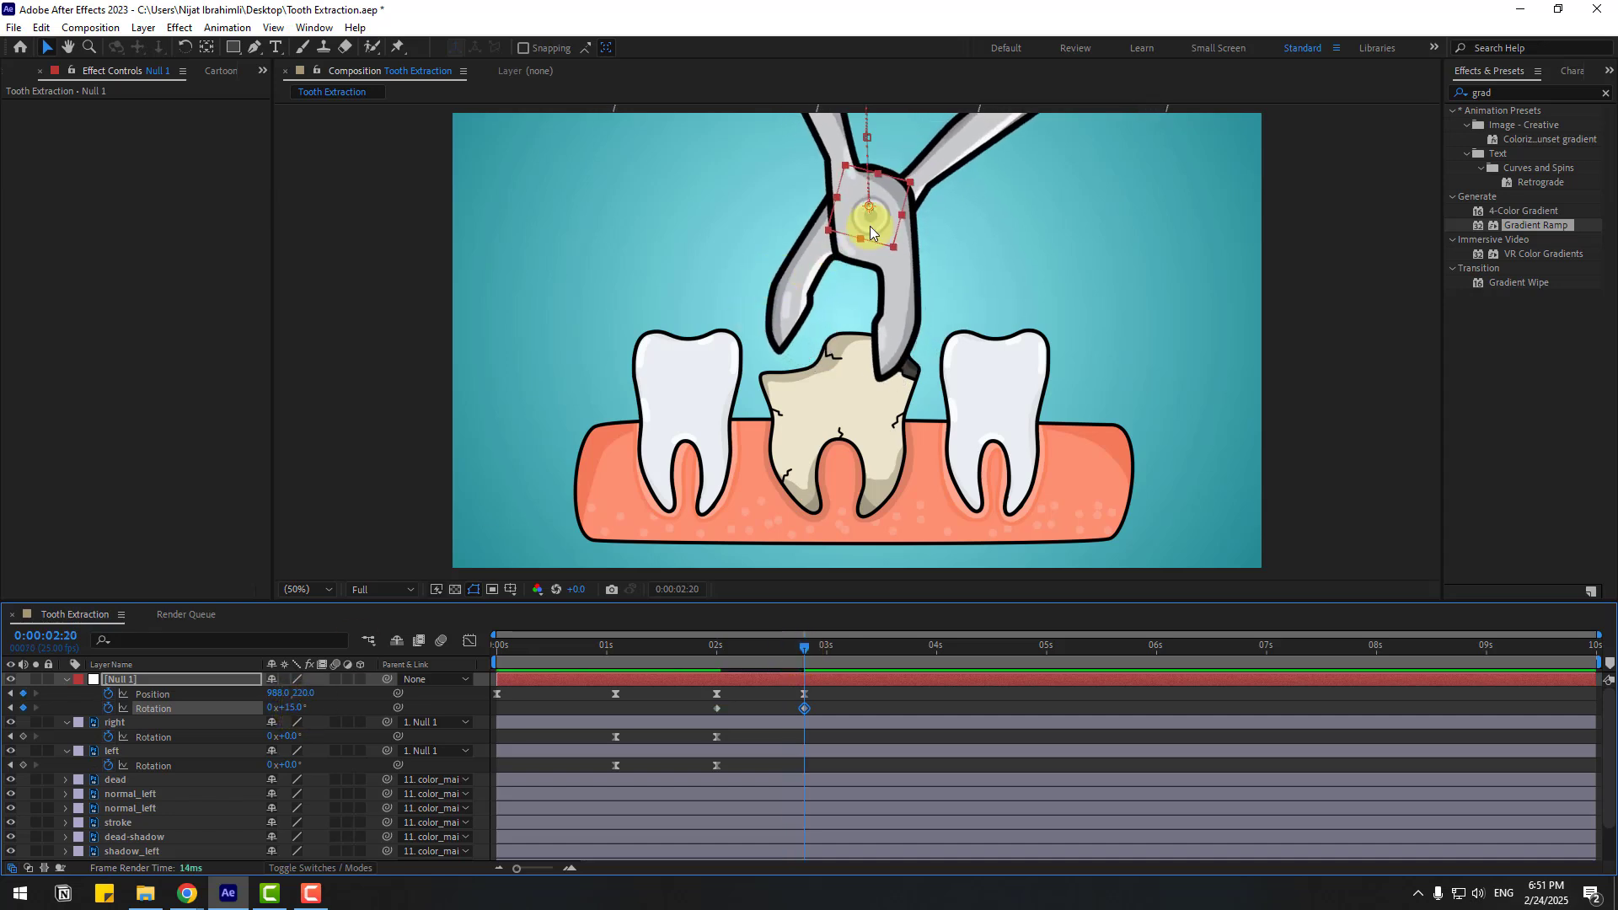
left_click_drag(873, 228, 909, 242)
mouse_move(809, 645)
left_mouse_down()
mouse_move(708, 650)
mouse_move(800, 657)
left_mouse_up()
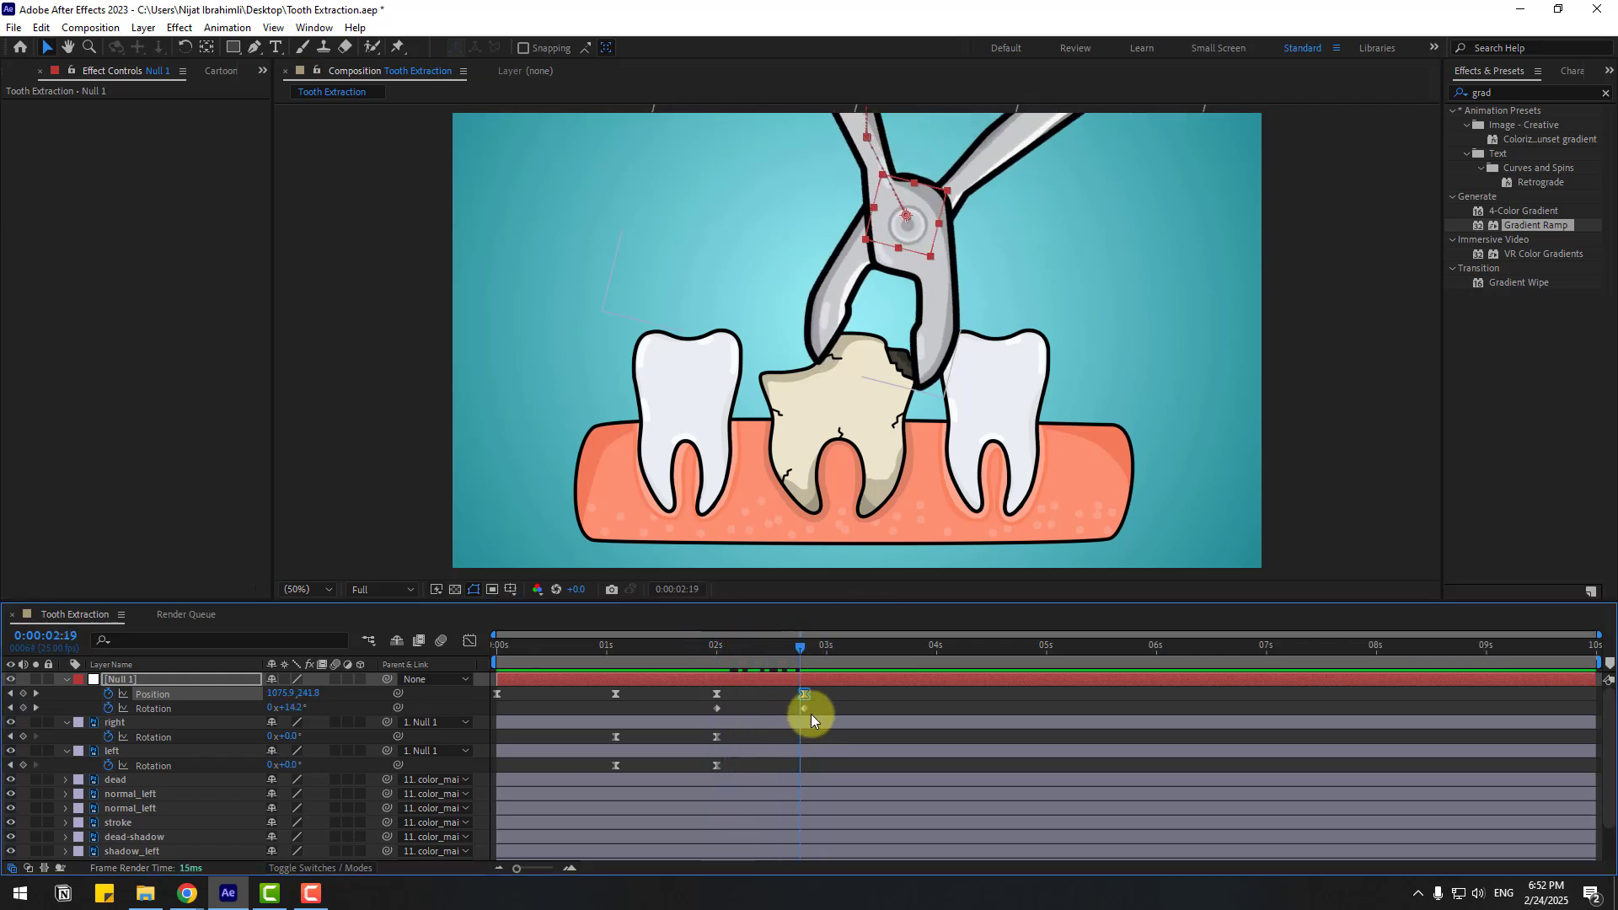
- Apply Easy Ease to Null 1's rotation keyframes and start the work area at about 1.7 s
right_click(716, 709)
mouse_move(726, 700)
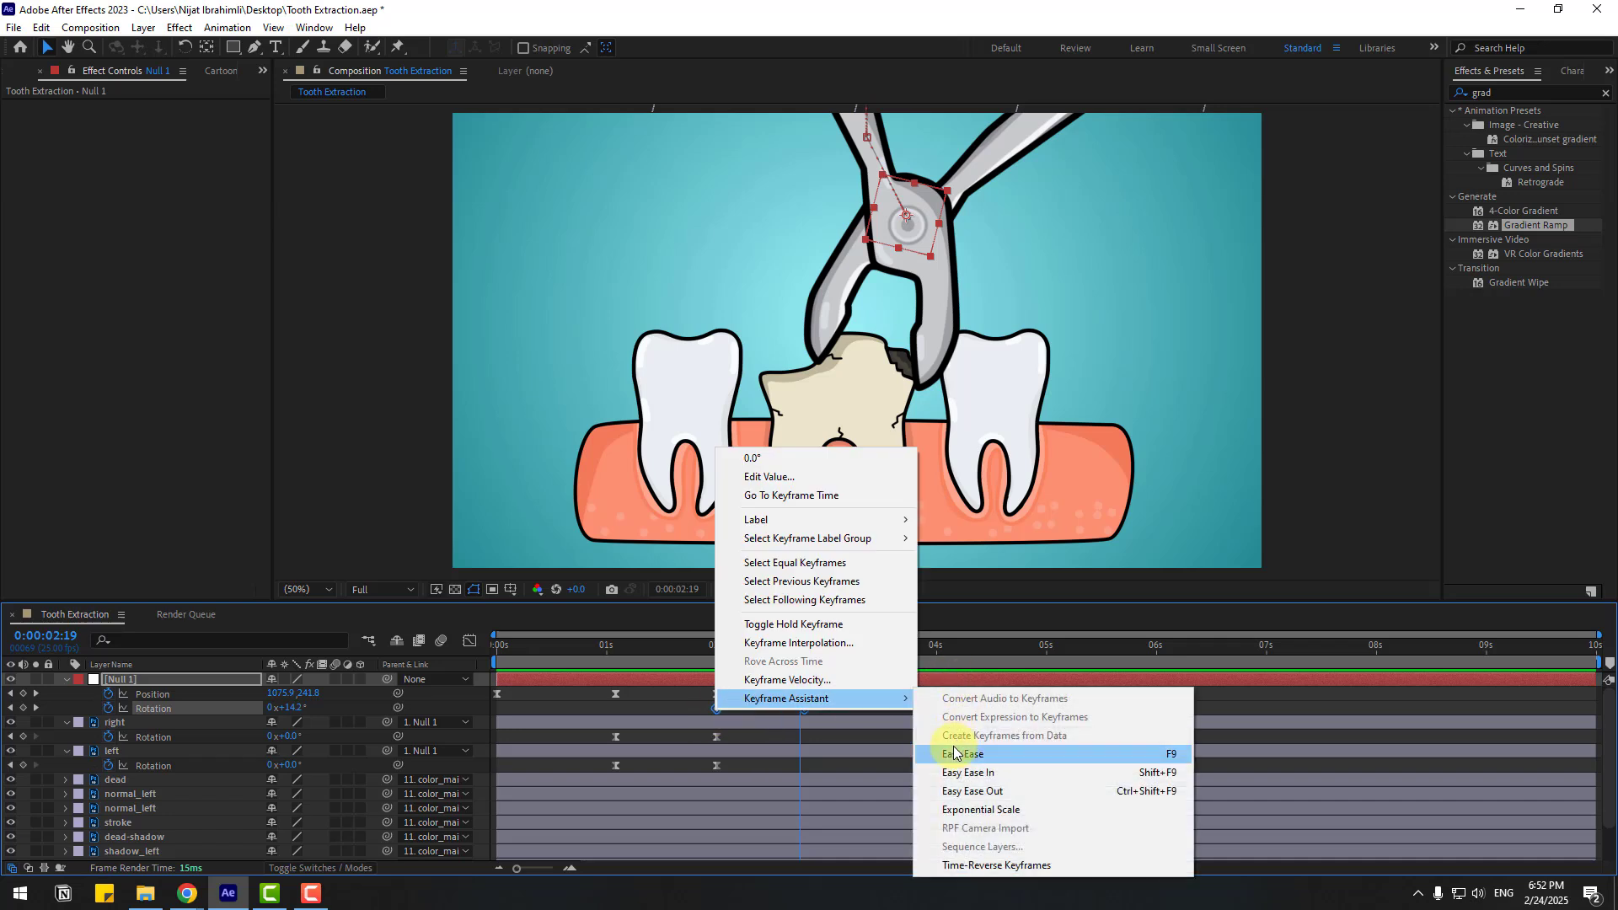
left_click(1054, 651)
left_click_drag(489, 662, 674, 662)
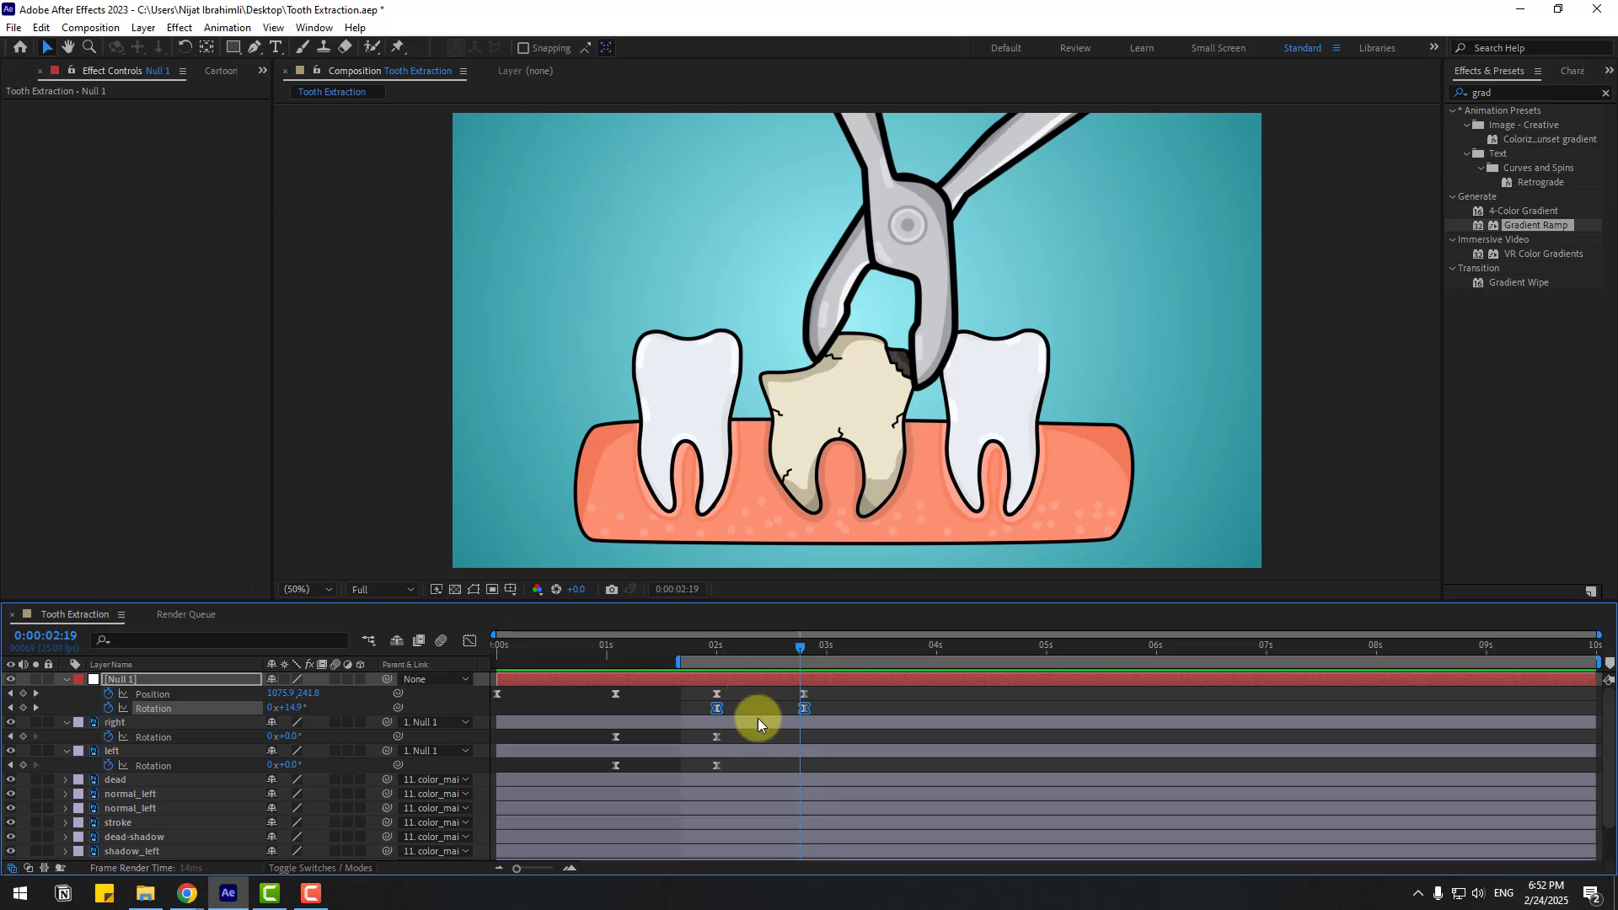
- Adjust the easing of Null 1's last position and rotation keyframe pairs in the speed graph and preview the motion
left_click_drag(812, 700, 694, 679)
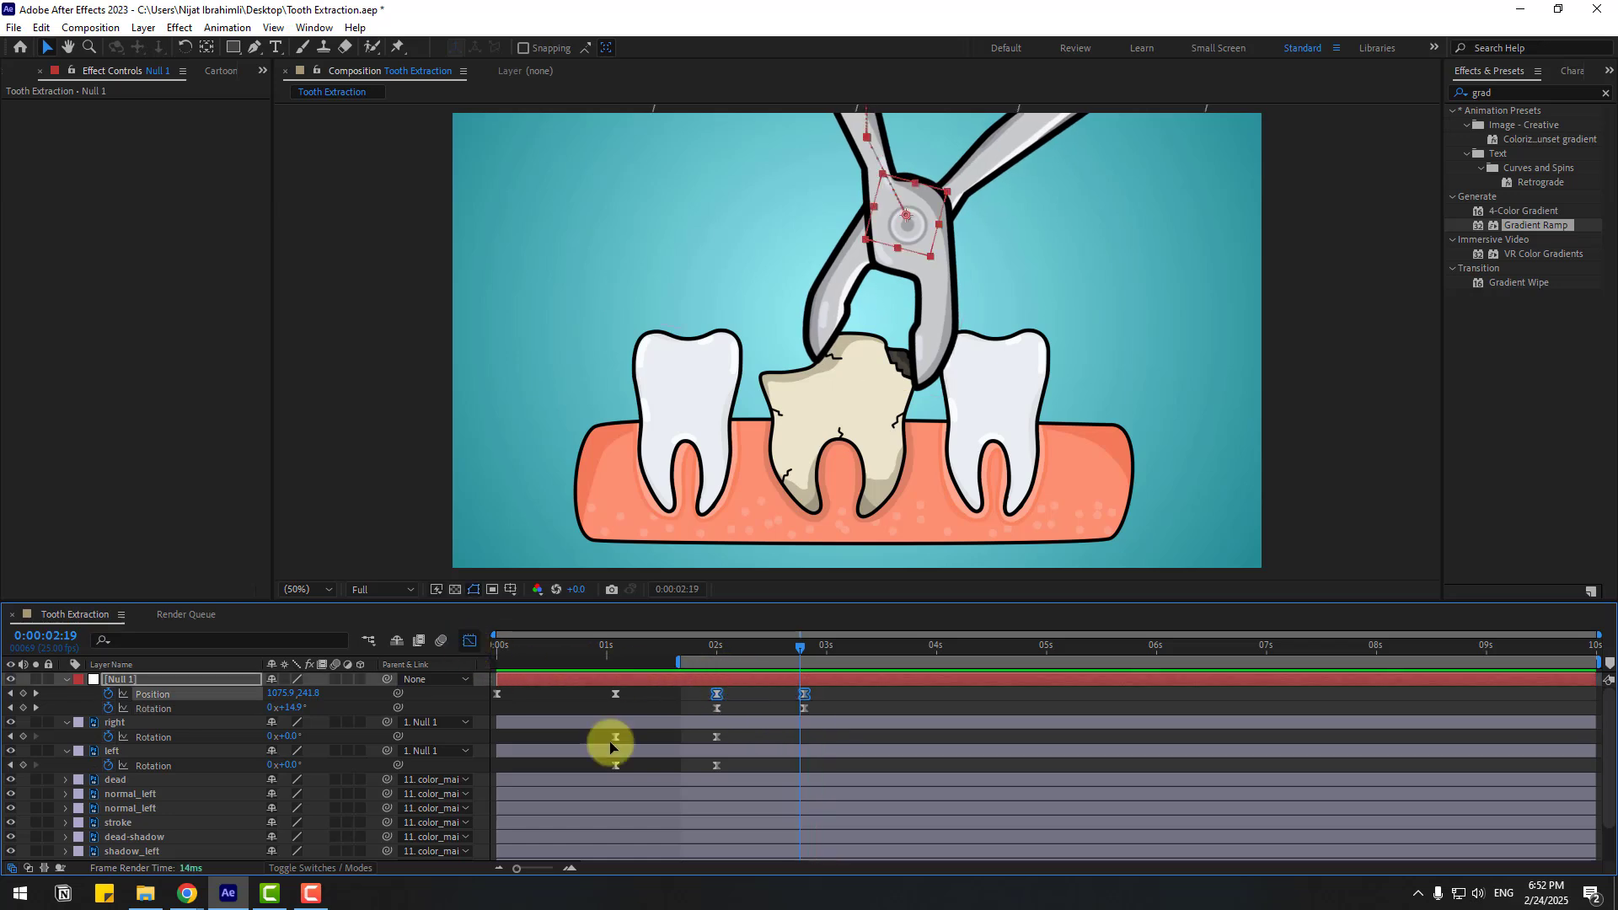
key("shift+F3")
left_click_drag(696, 811, 781, 818)
key("space")
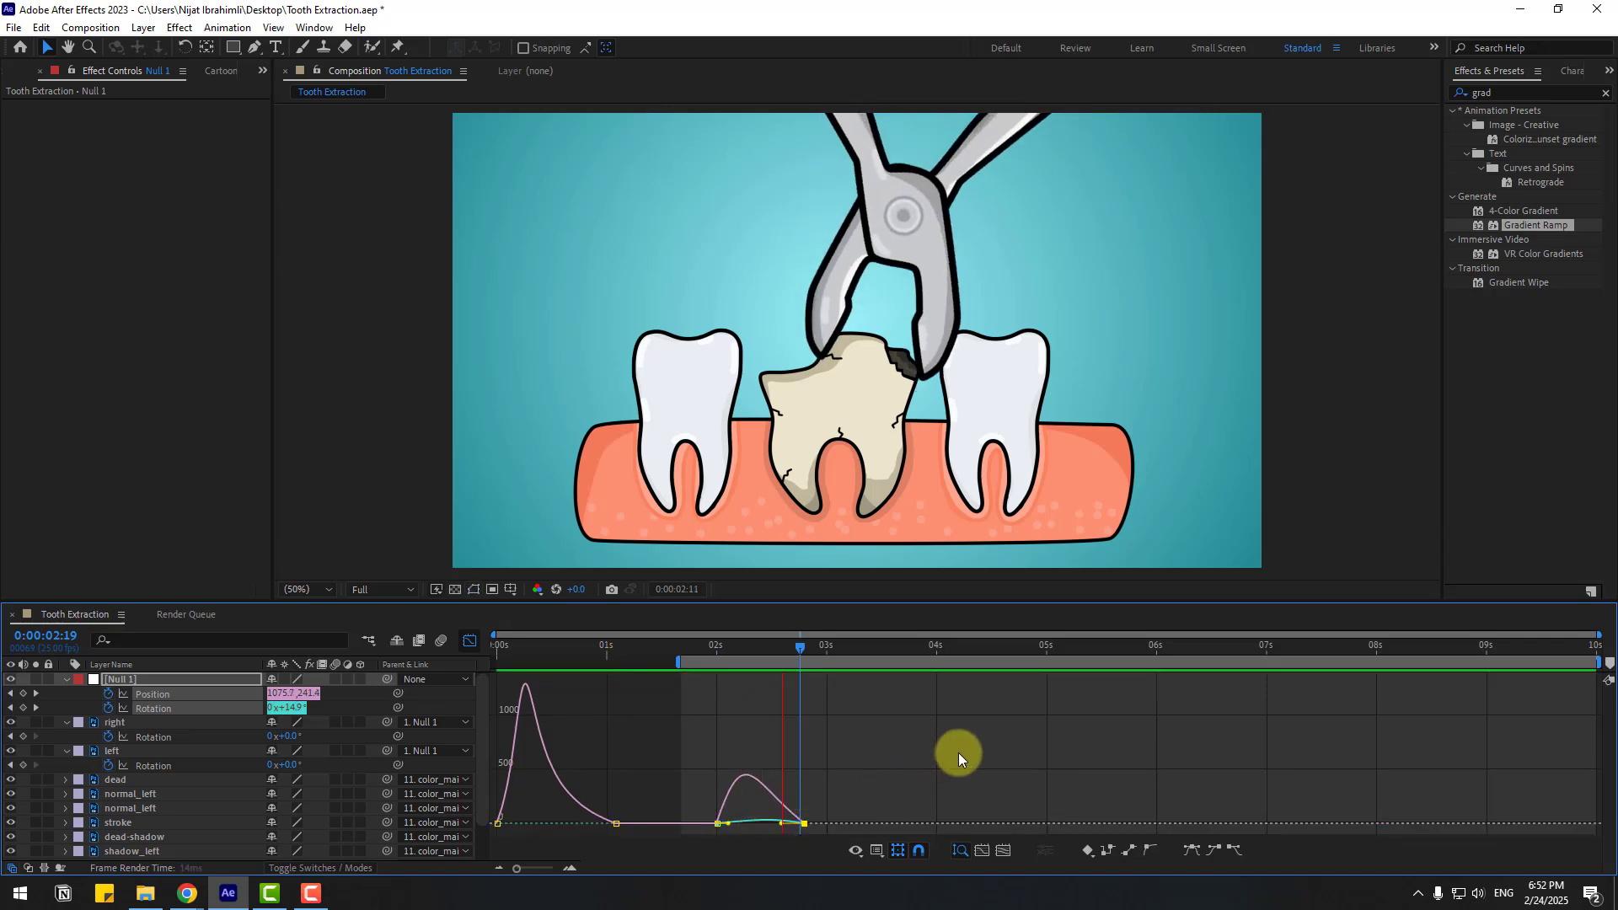
key("space")
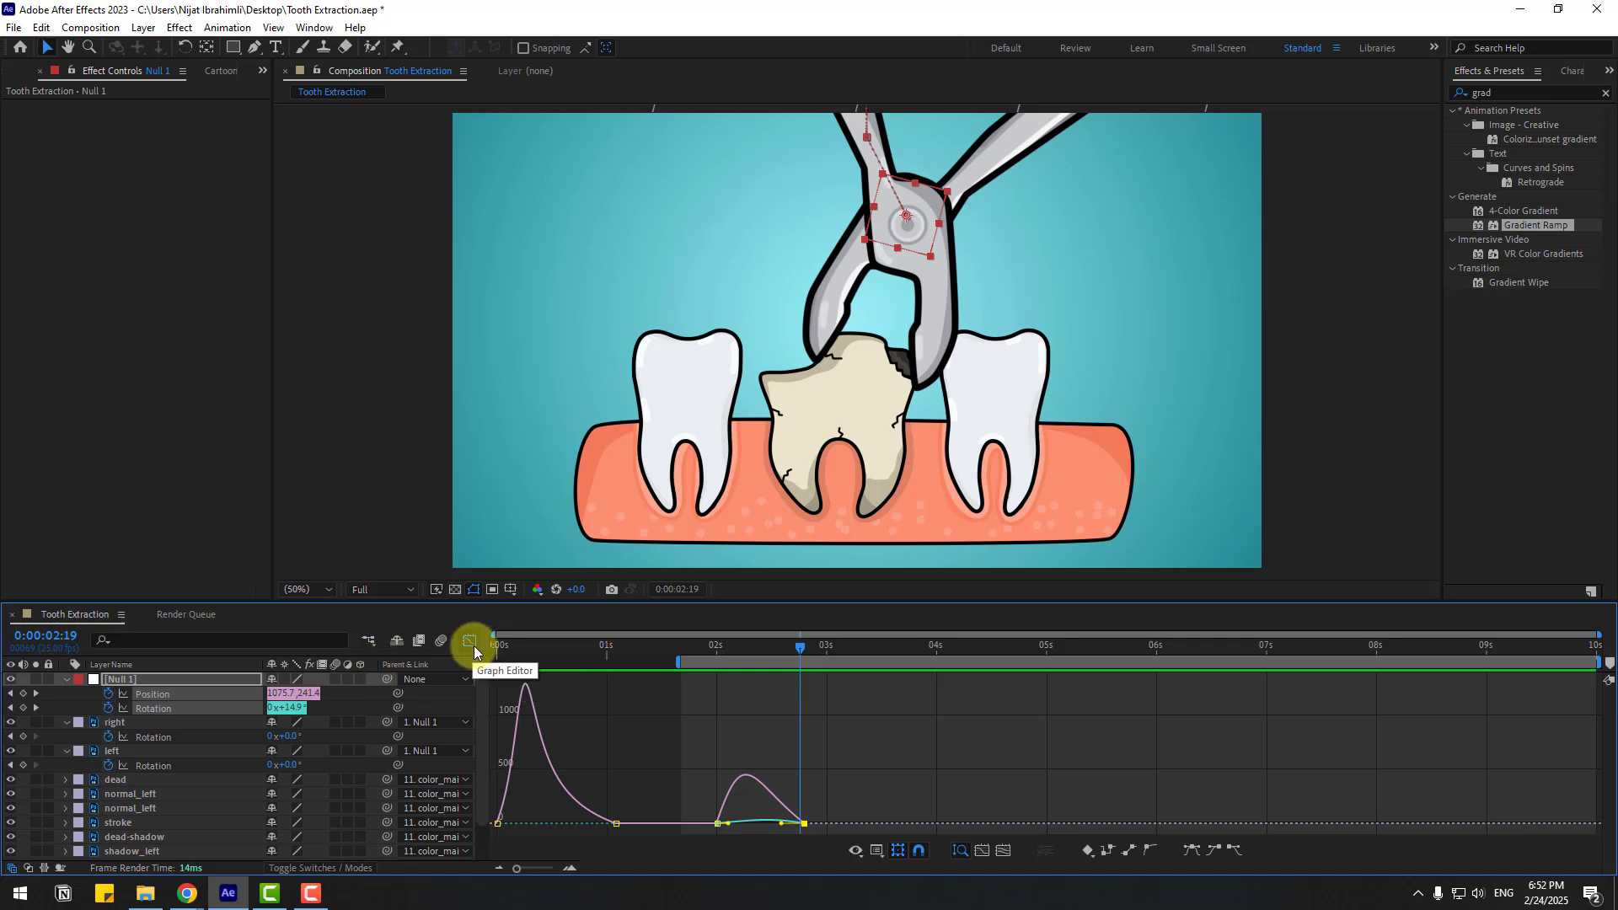
left_click(471, 647)
- Solo the dead tooth layer, move its anchor point down between the root tips, and turn off solo
left_click_drag(790, 649, 814, 649)
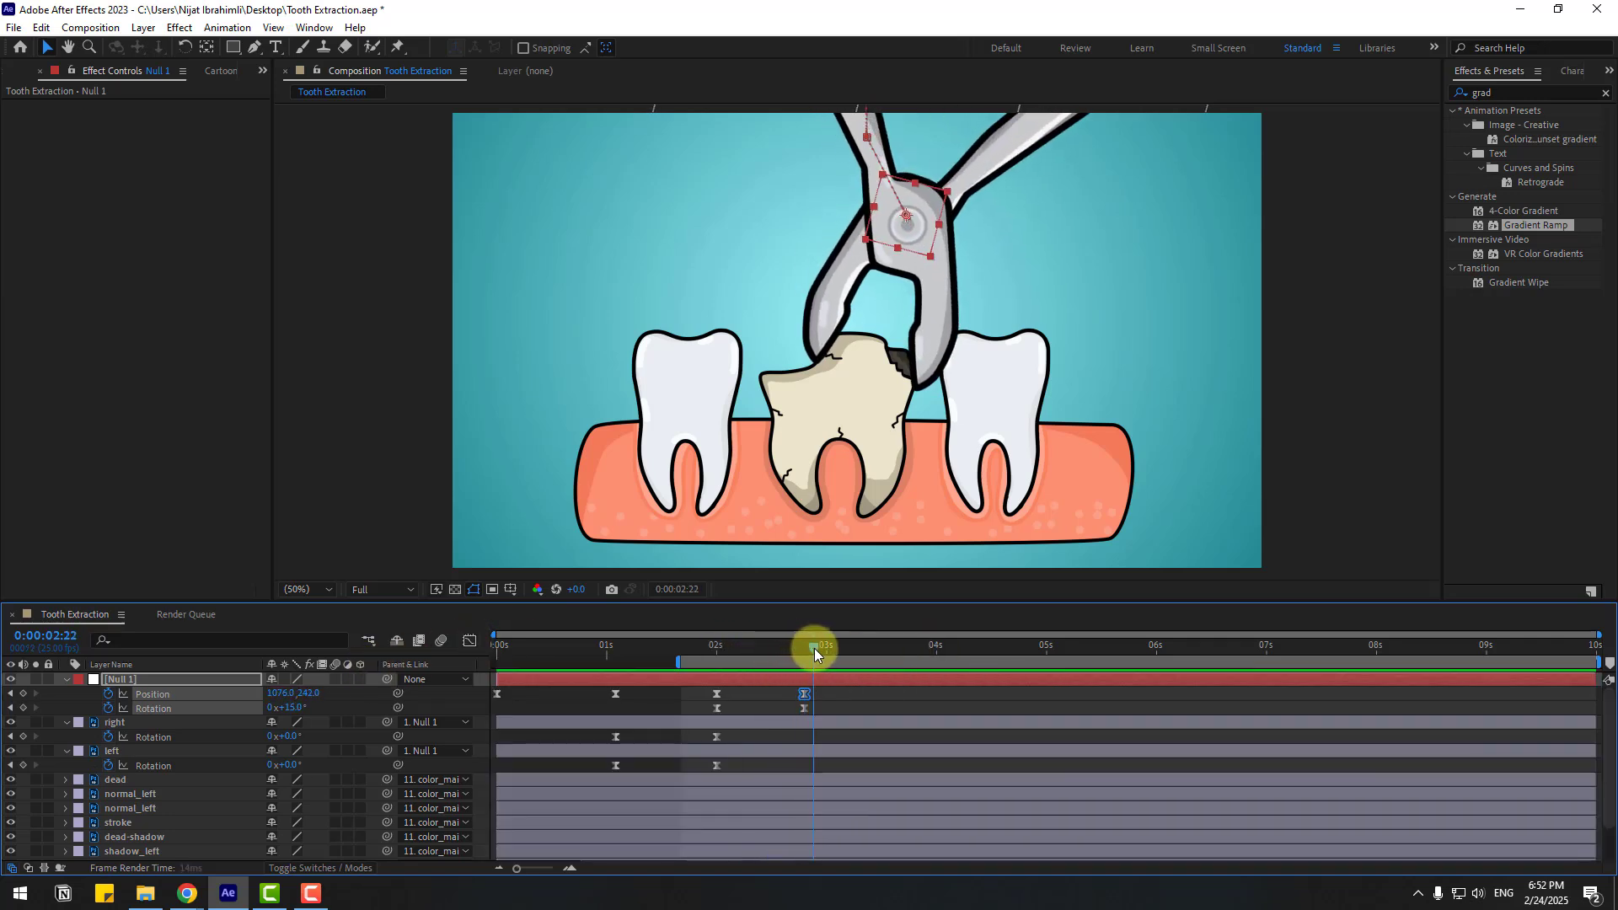
left_click(801, 418)
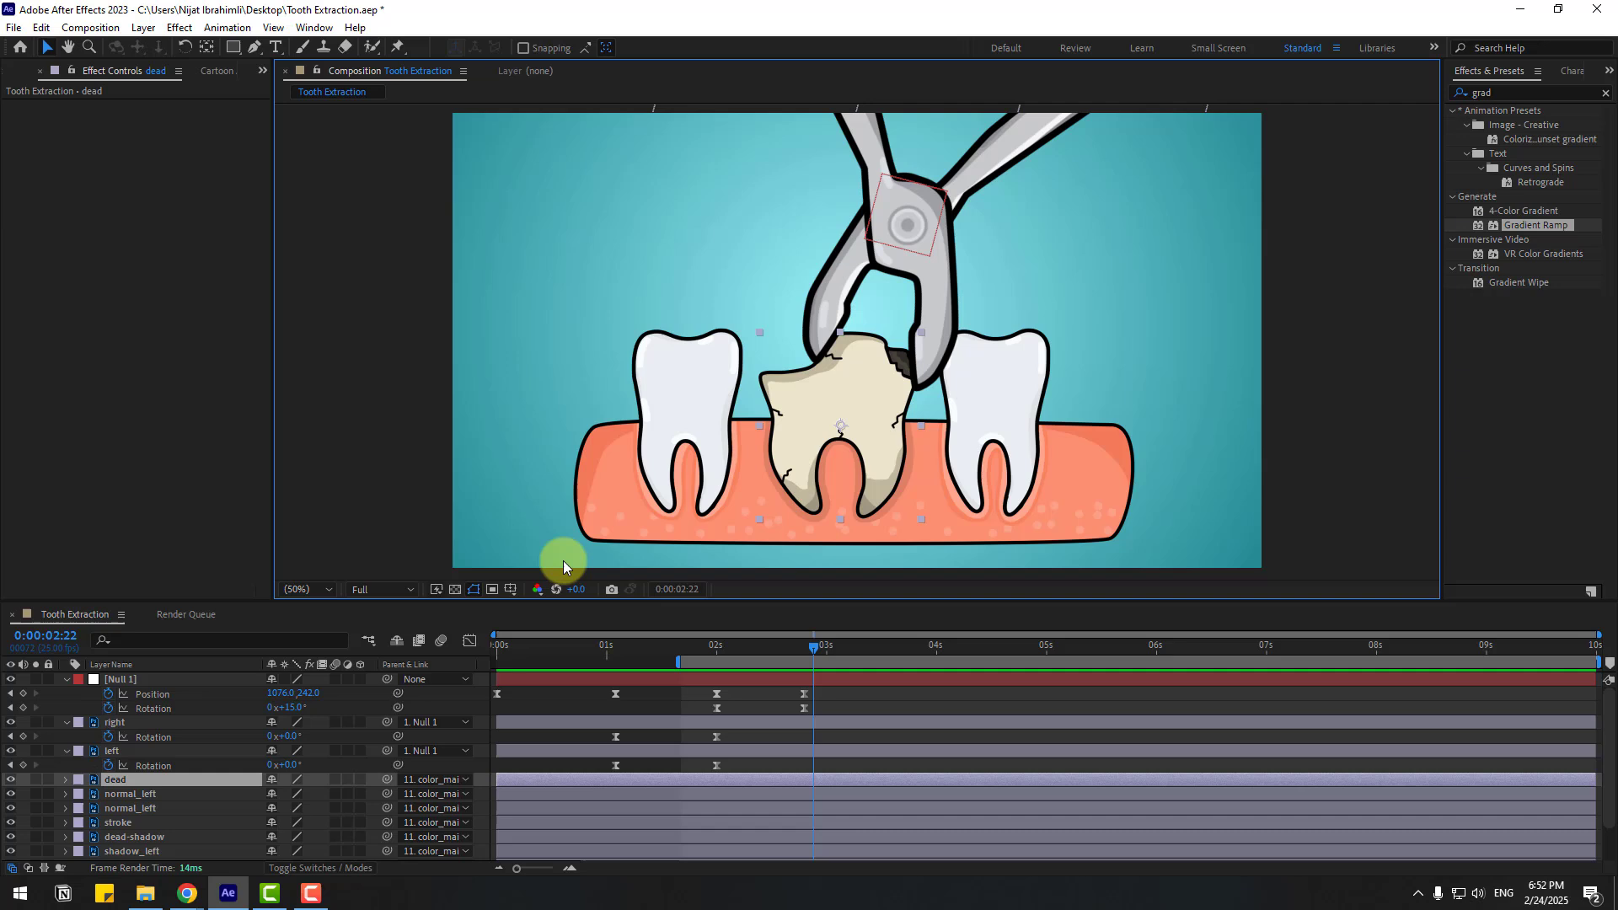
left_click(36, 780)
left_click(207, 47)
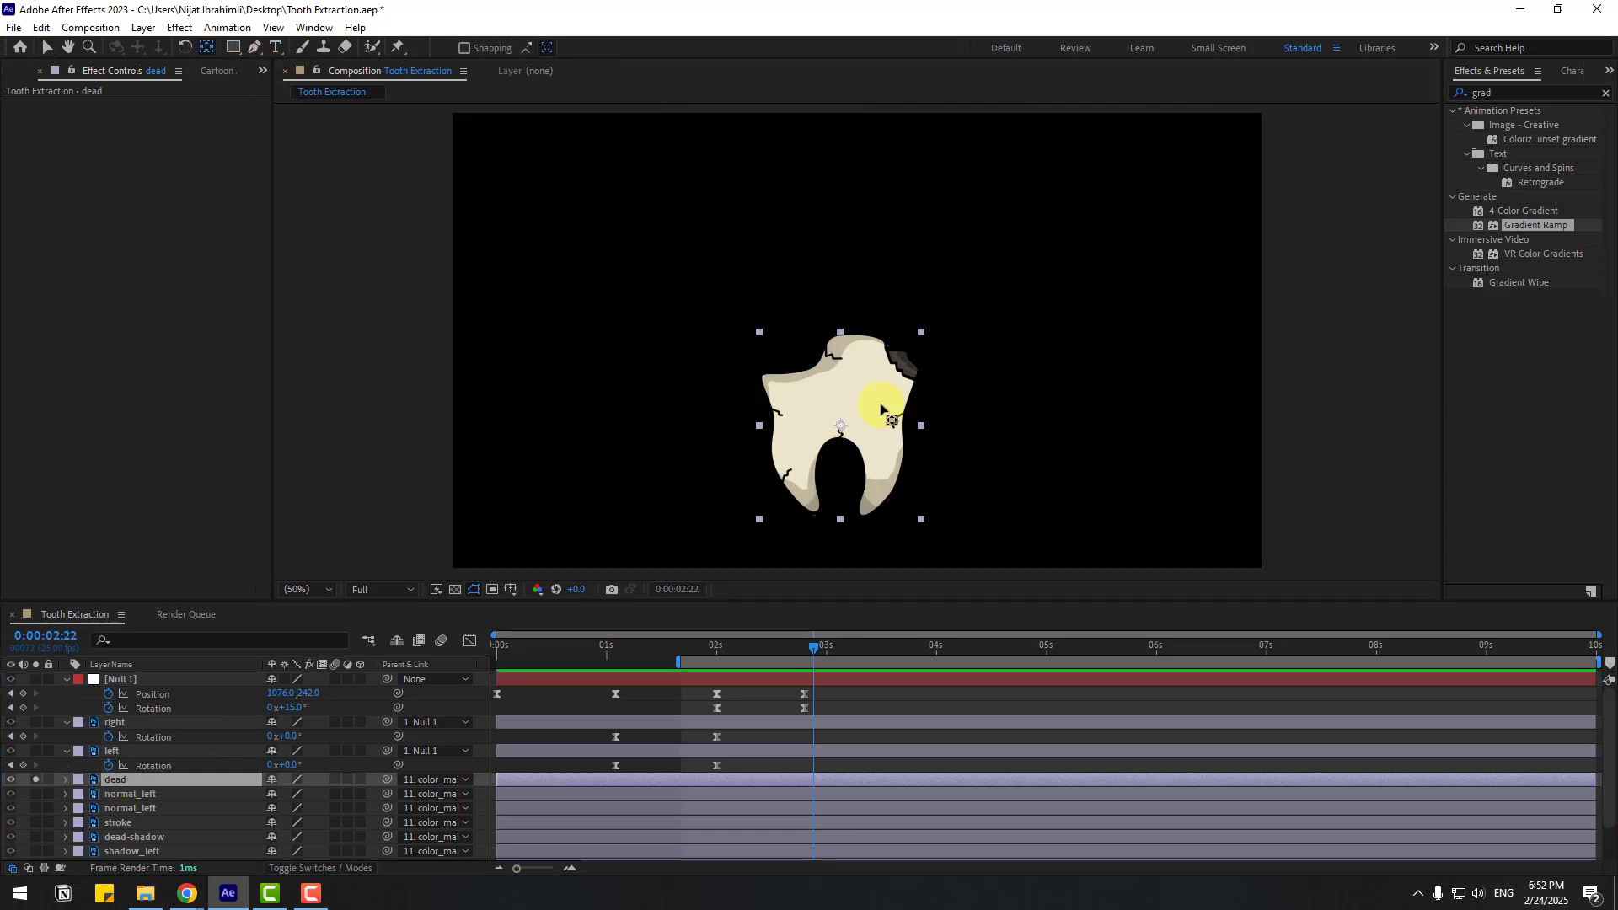
left_click_drag(840, 428, 840, 511)
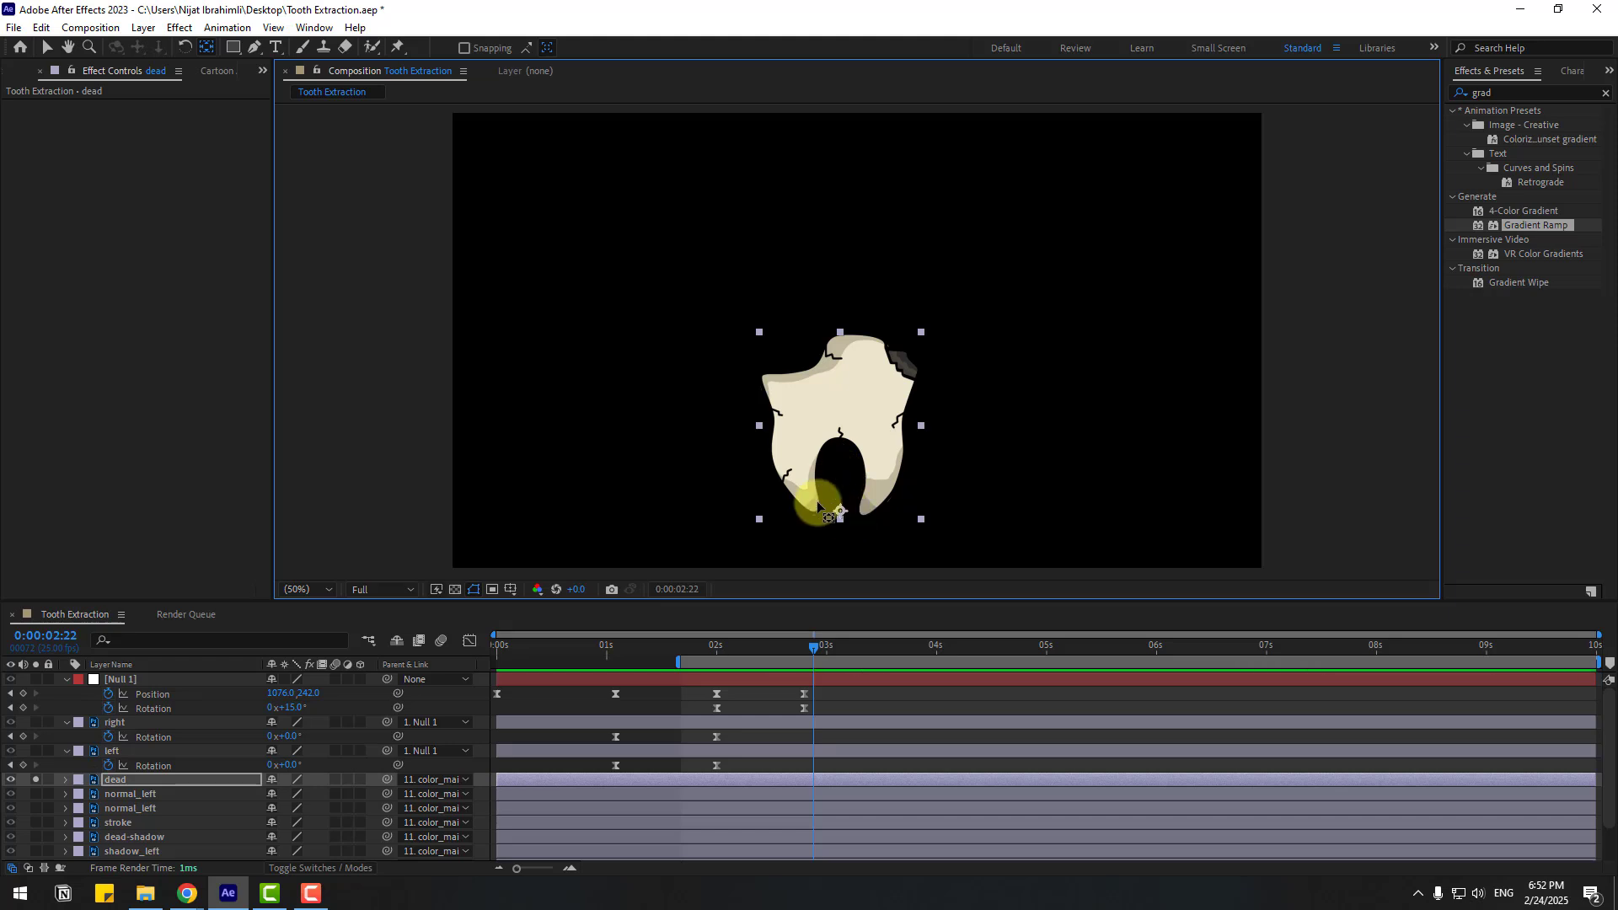
left_click(48, 51)
left_click(36, 779)
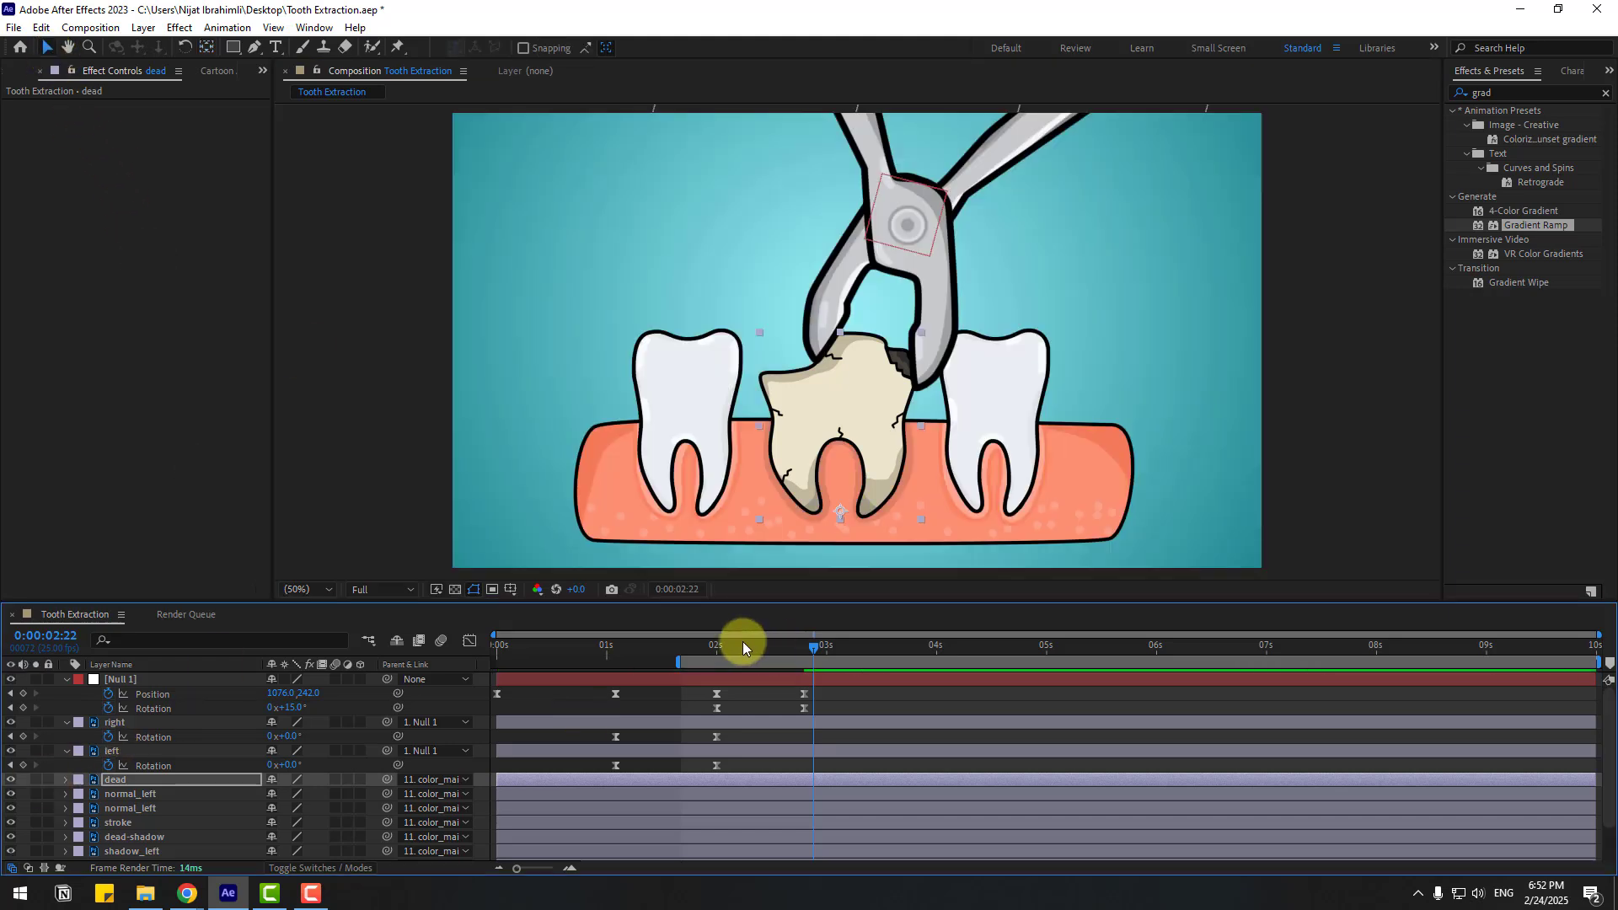
- Keyframe the dead tooth layer's rotation at 0° at 0:00:02:20 and 9° at 0:00:03:05
left_click_drag(742, 640, 806, 644)
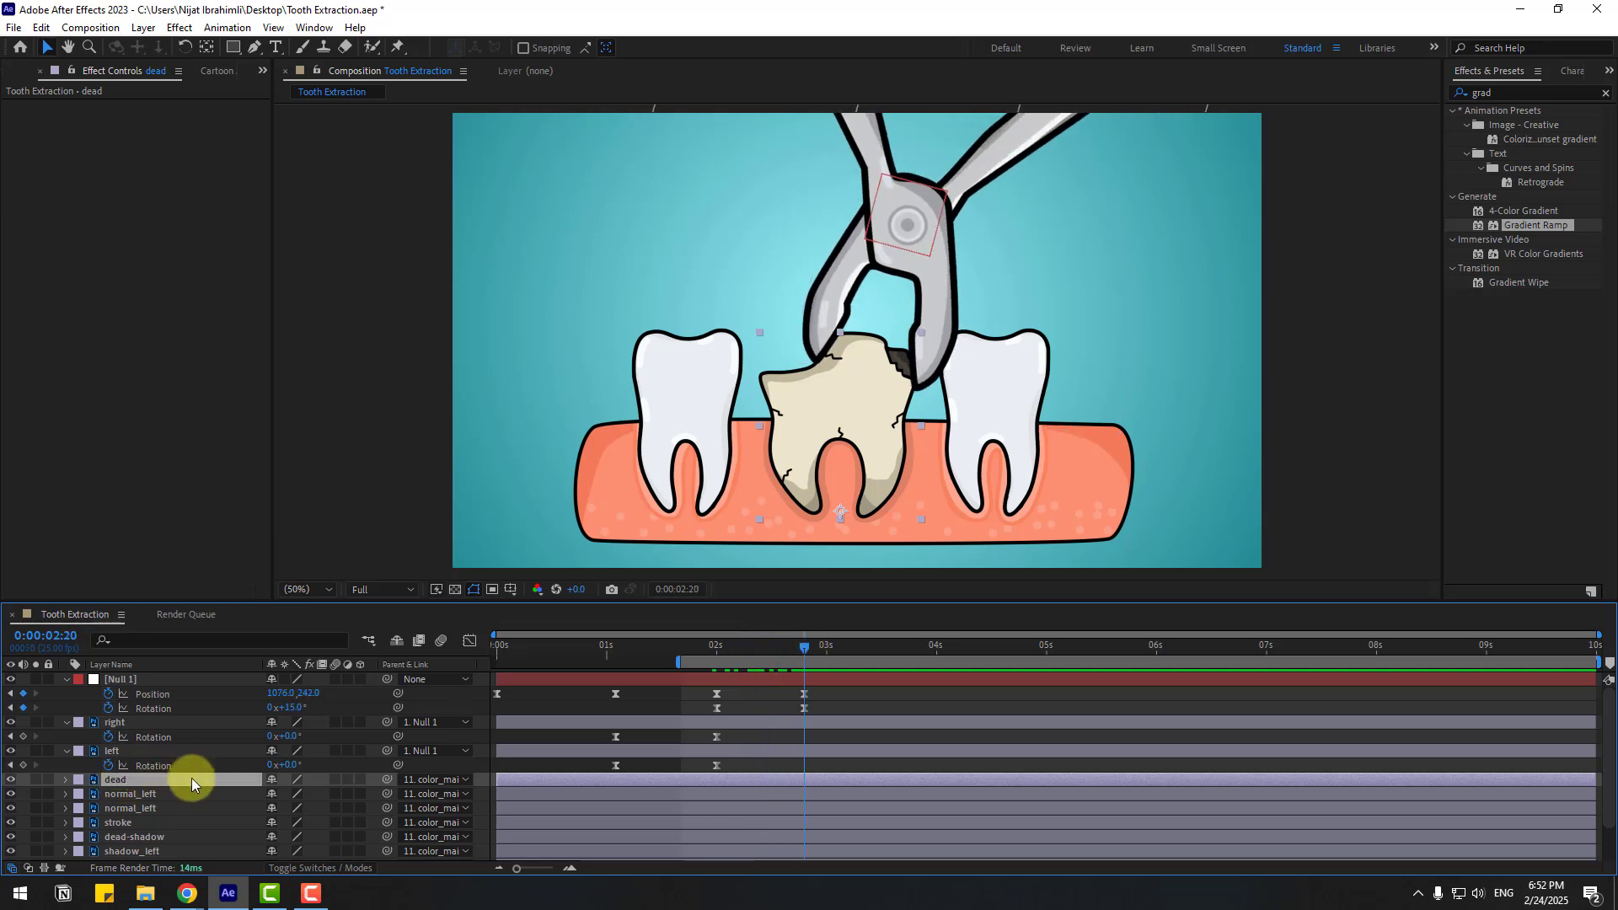
key("r")
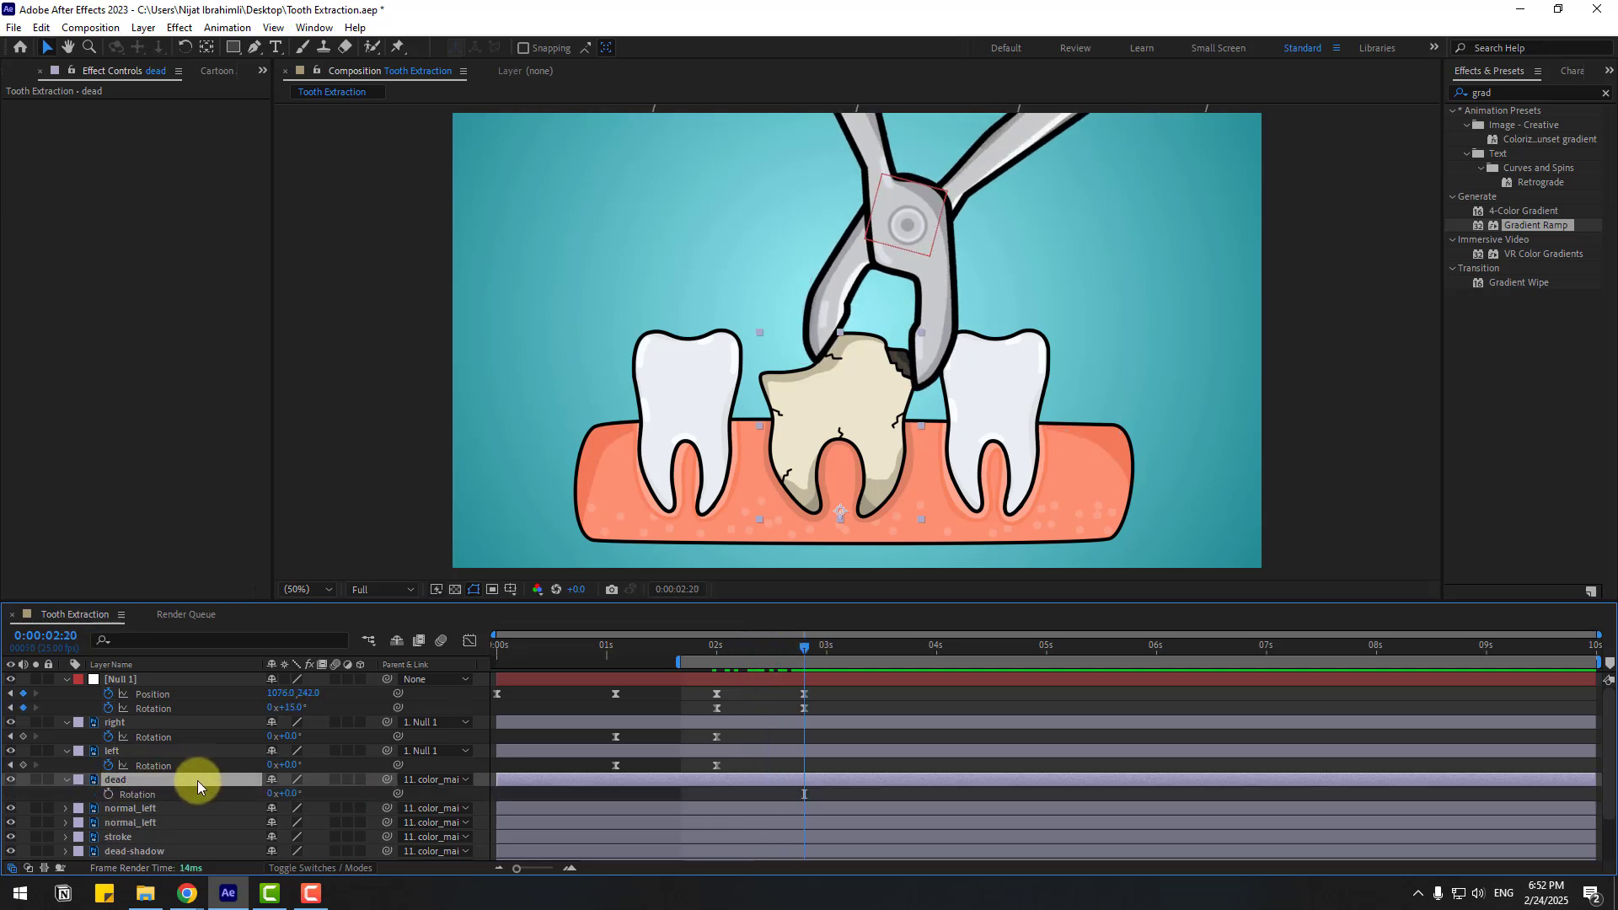
left_click(111, 792)
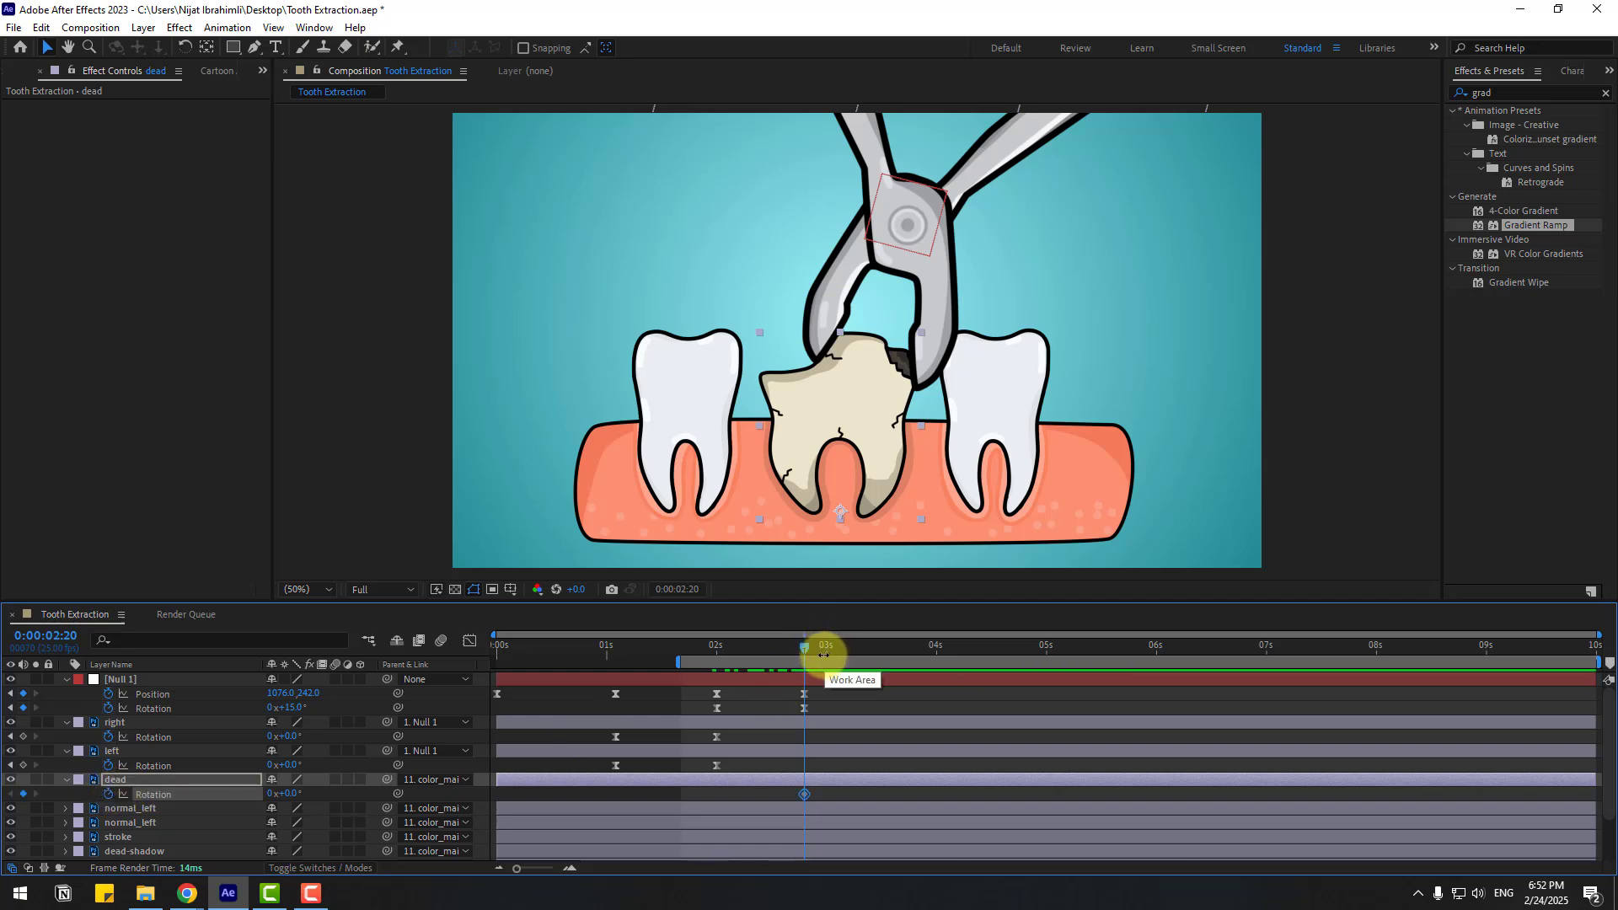
key("shift+Page_Down")
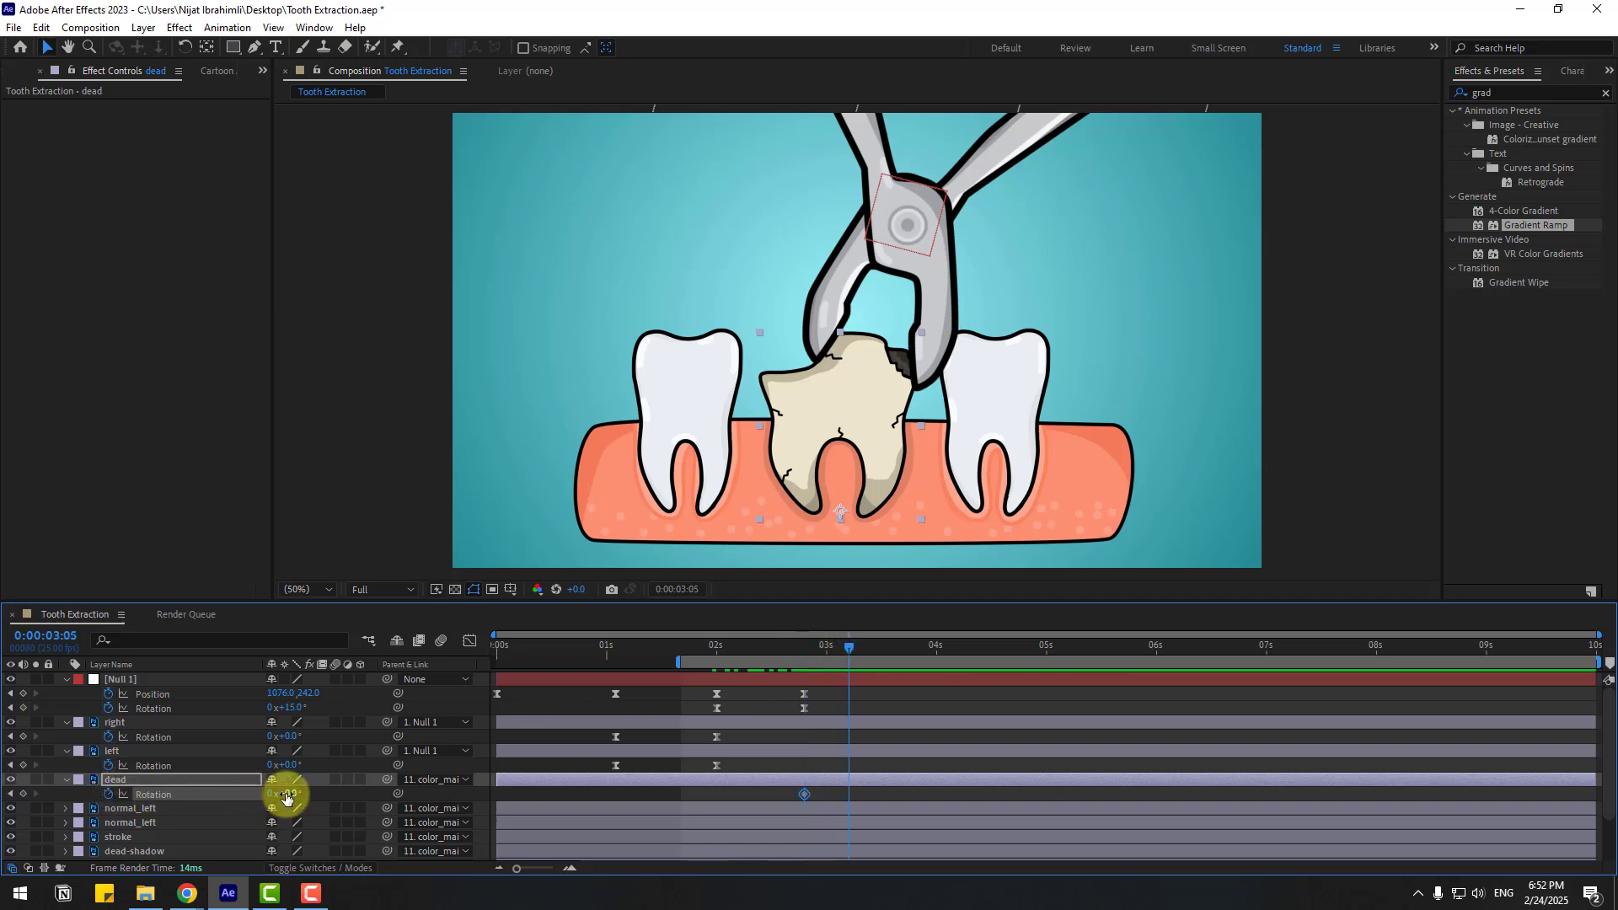
left_click_drag(288, 794, 299, 802)
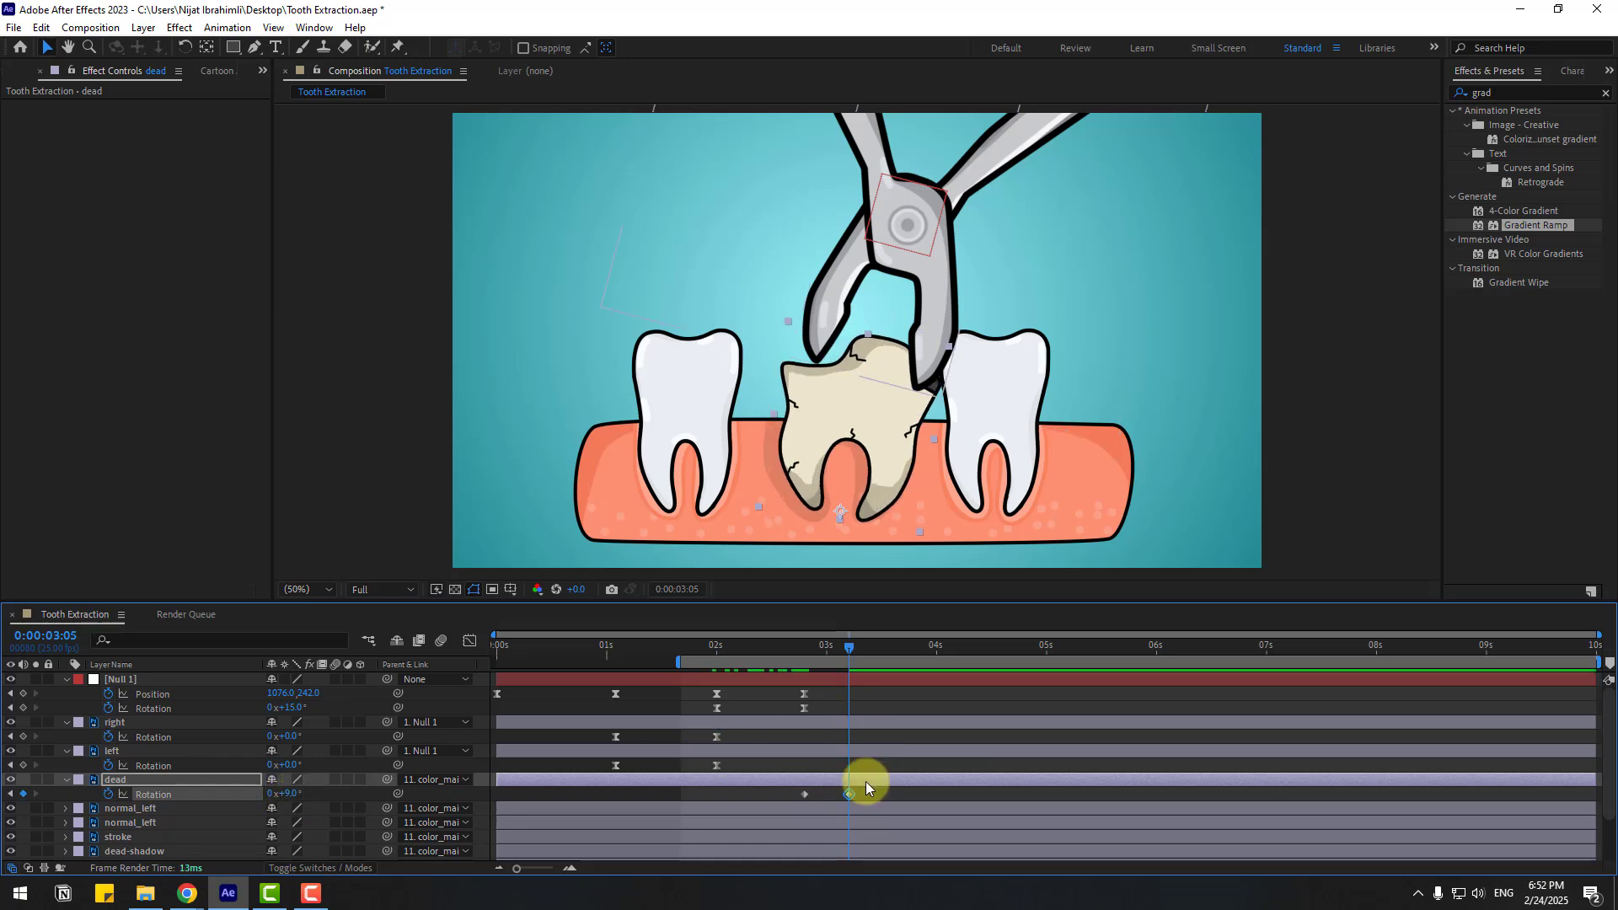
- Apply Easy Ease to the dead tooth's two rotation keyframes, start the work area at about 2.7 s, and preview the motion
right_click(805, 795)
mouse_move(812, 784)
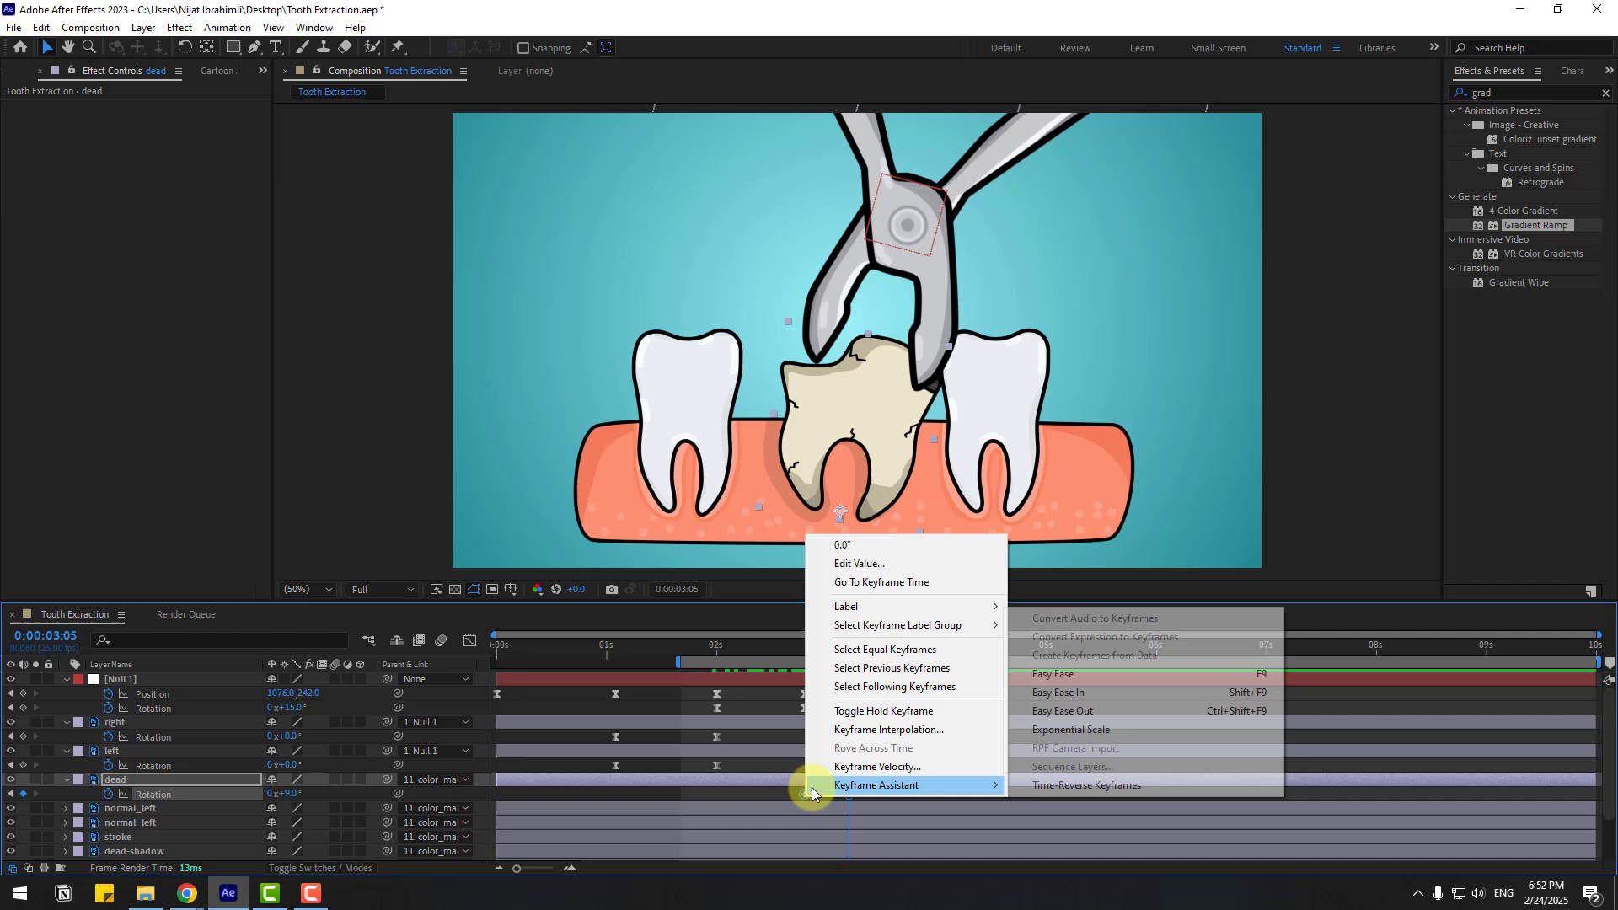
left_click(1052, 674)
left_click_drag(677, 657, 787, 663)
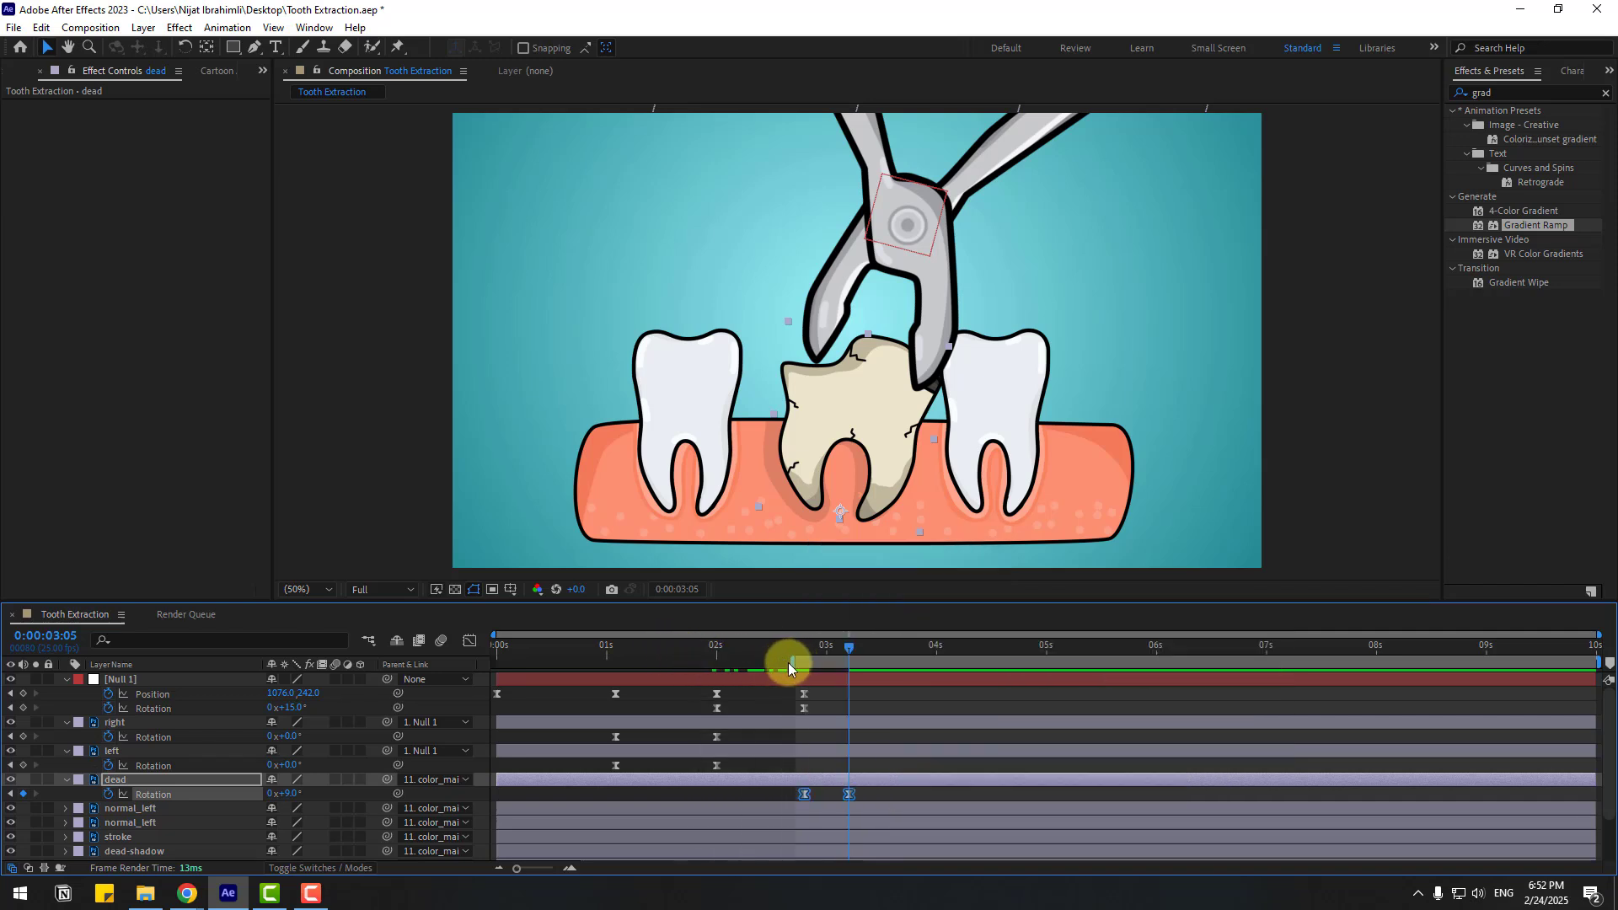
key("space")
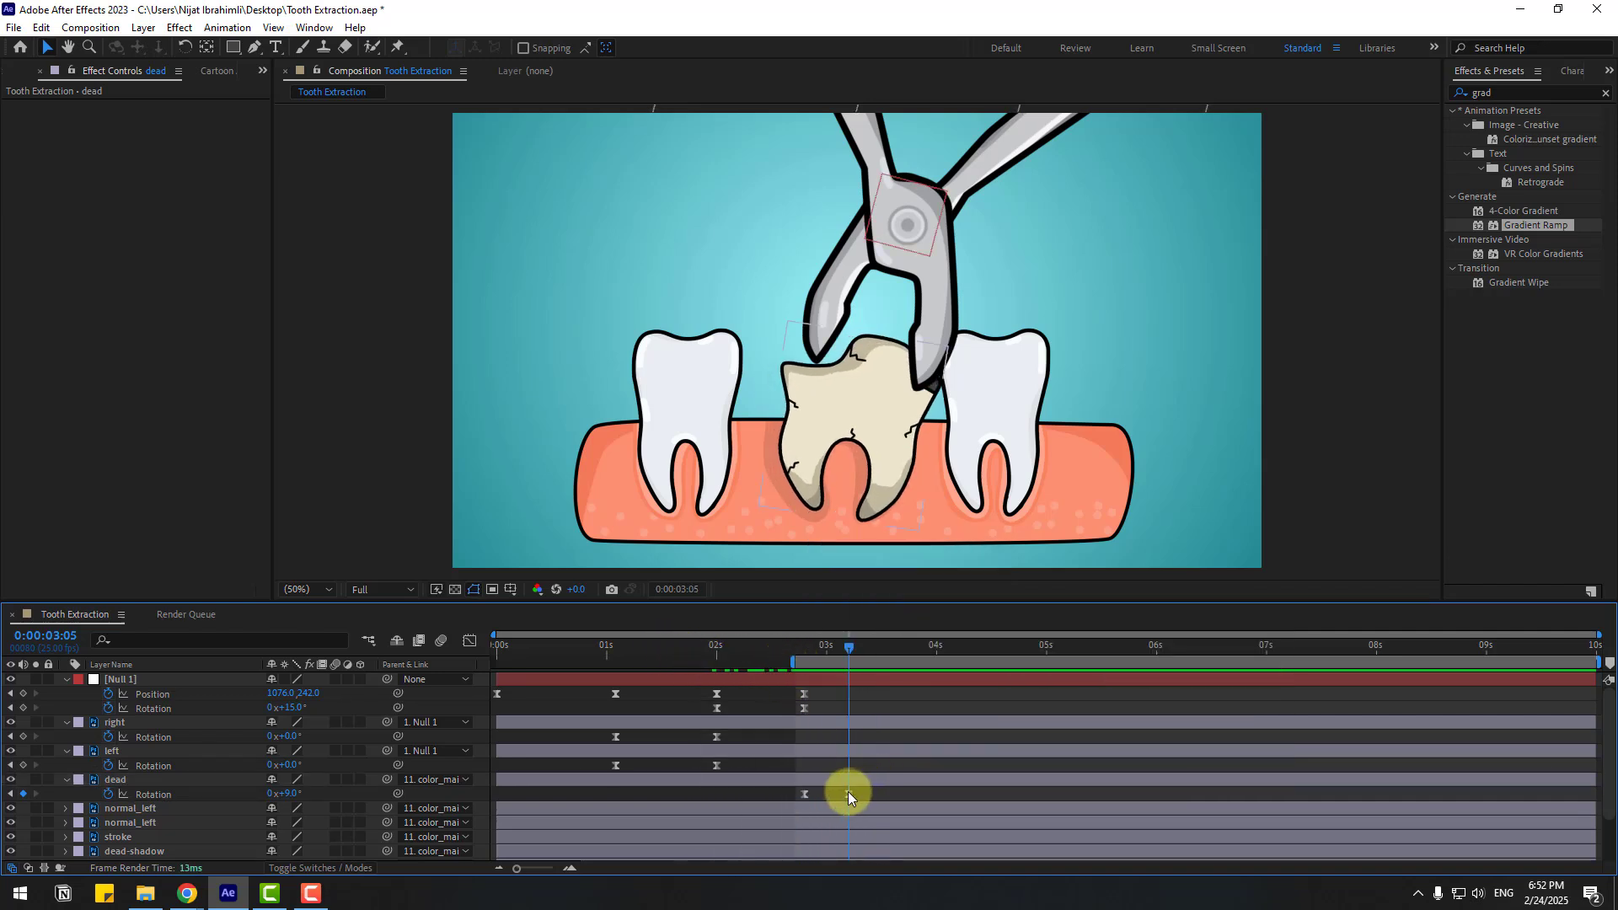
- Retime the dead tooth's two rotation keyframes to 0:00:03:01 and 0:00:03:21, and add a holding rotation keyframe at 0:00:04:06
left_click_drag(848, 794, 893, 796)
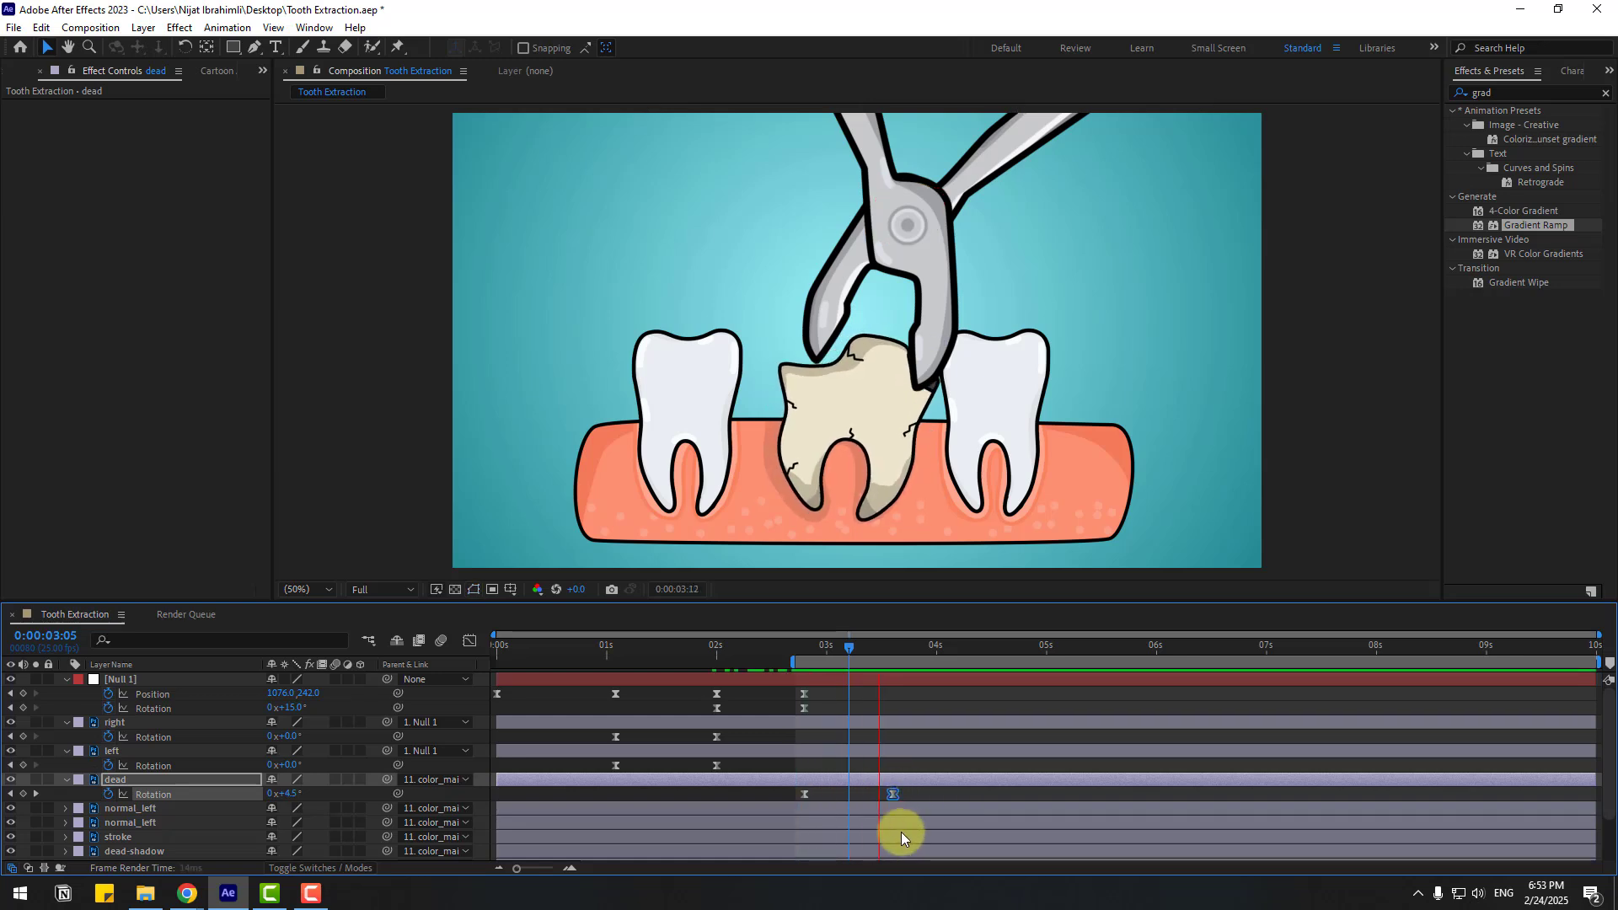
left_click_drag(802, 798, 828, 801)
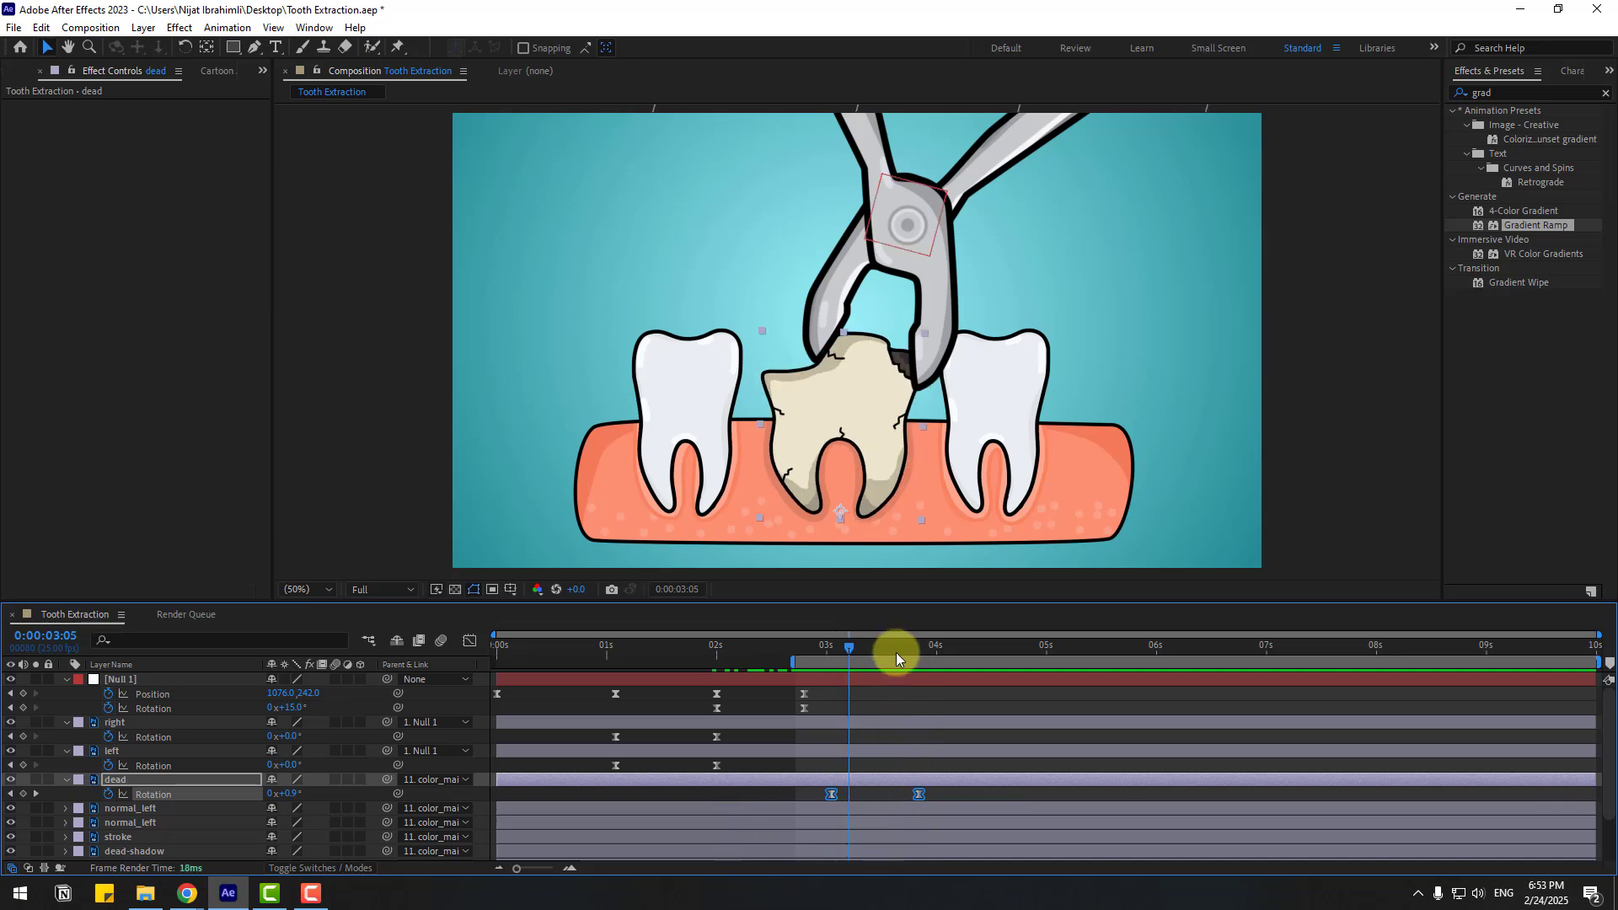
left_click(907, 649)
left_click_drag(920, 649, 931, 659)
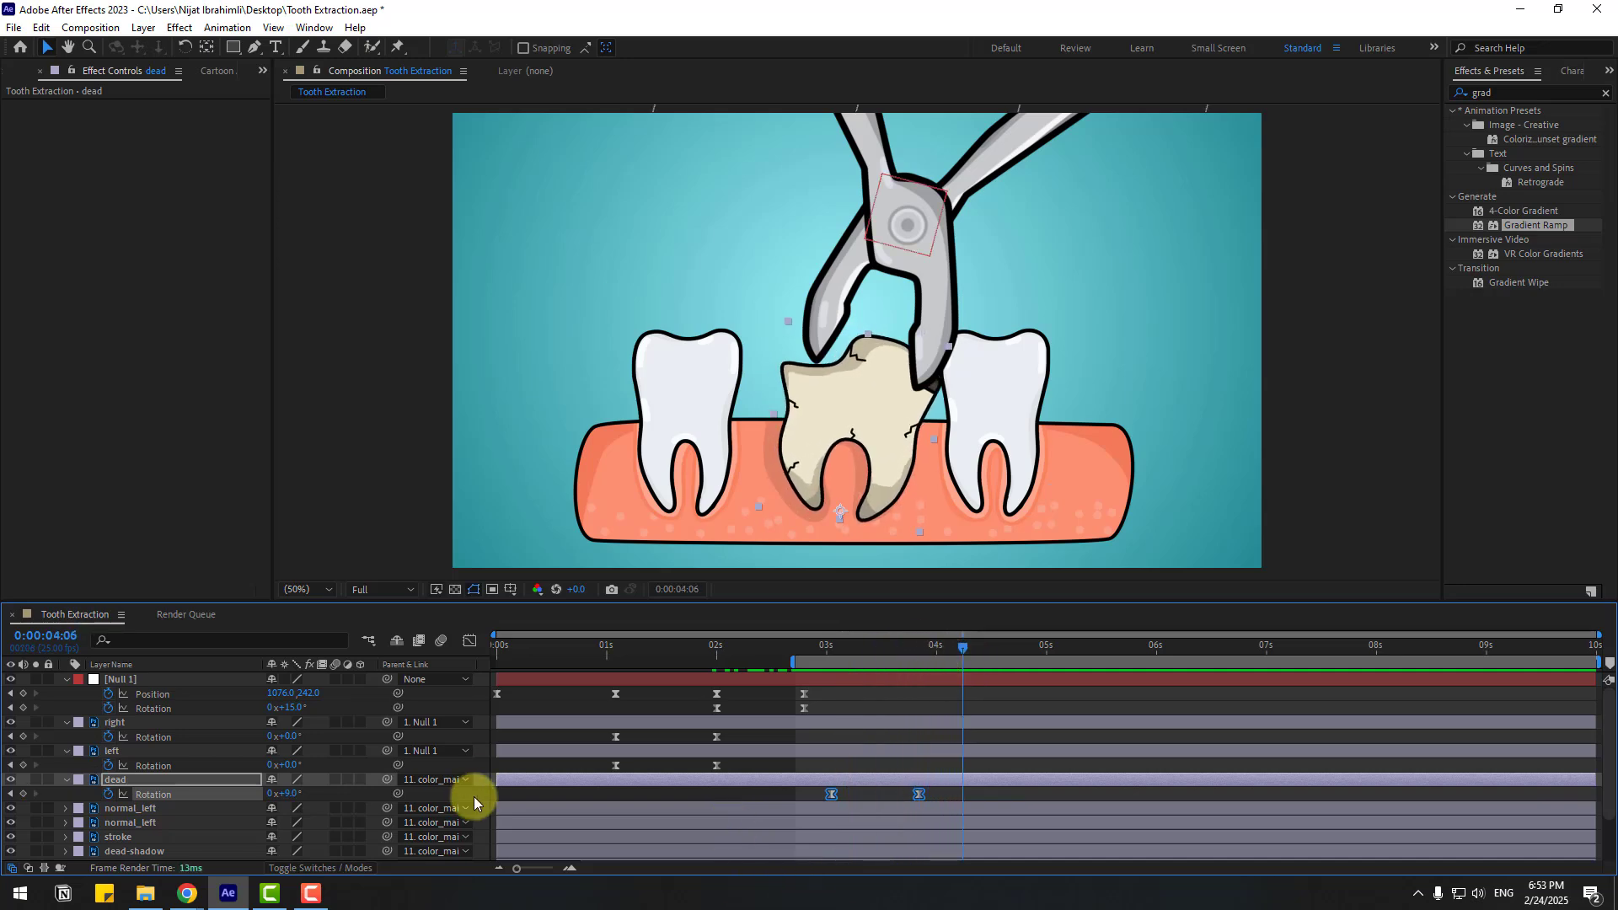
left_click(23, 794)
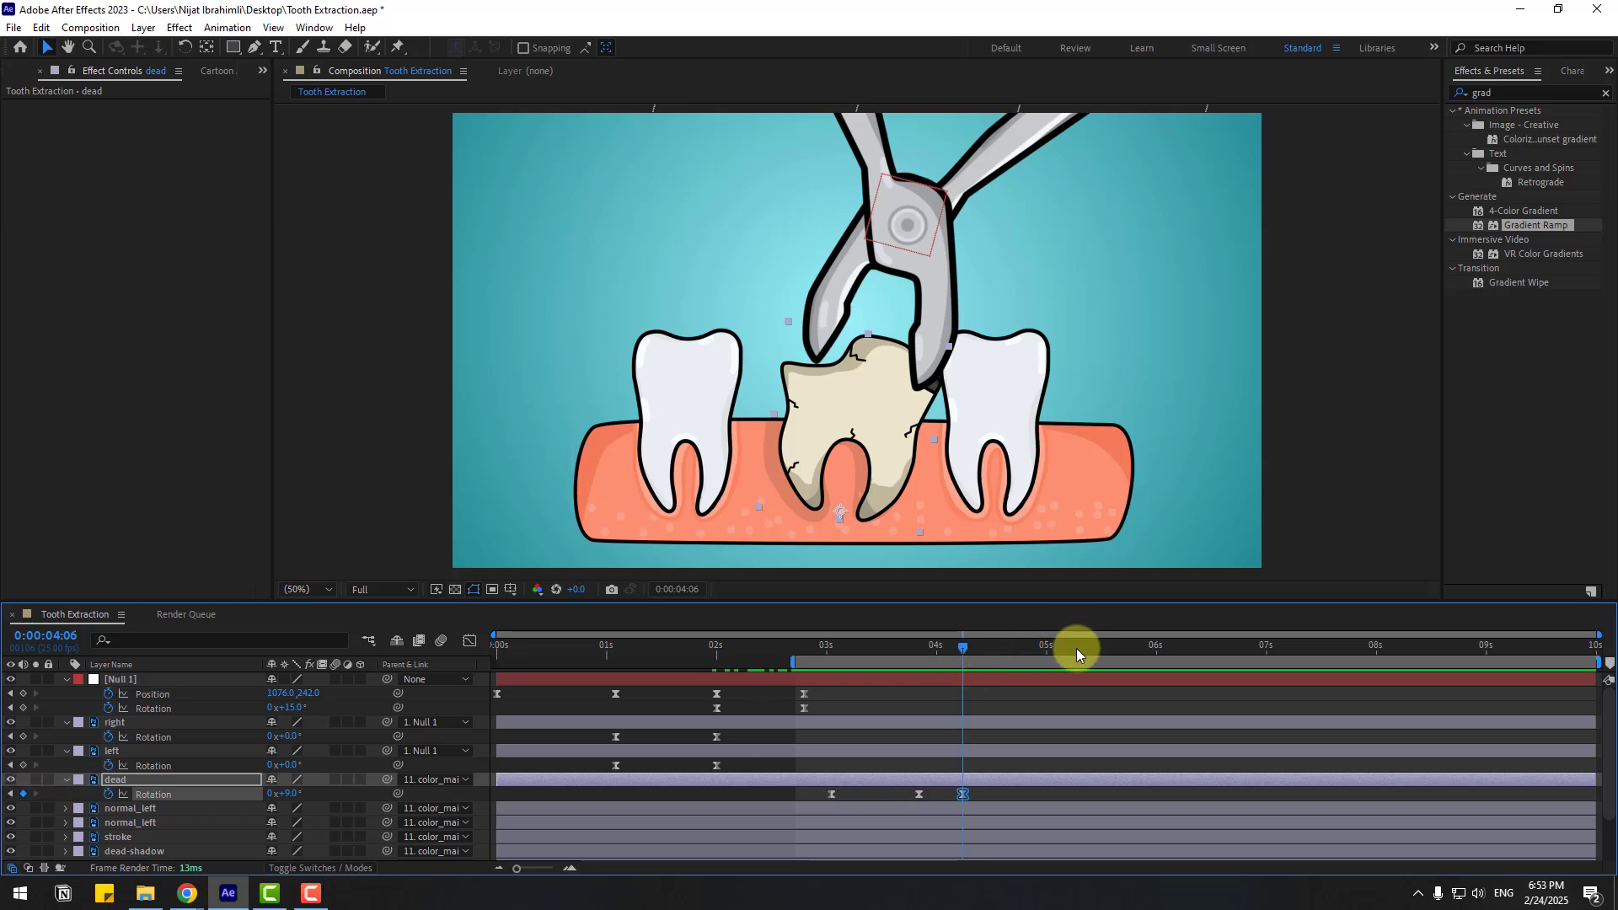
- Keyframe the dead tooth's rotation at -5° at 0:00:05:02 and preview the rocking motion
left_click(1055, 647)
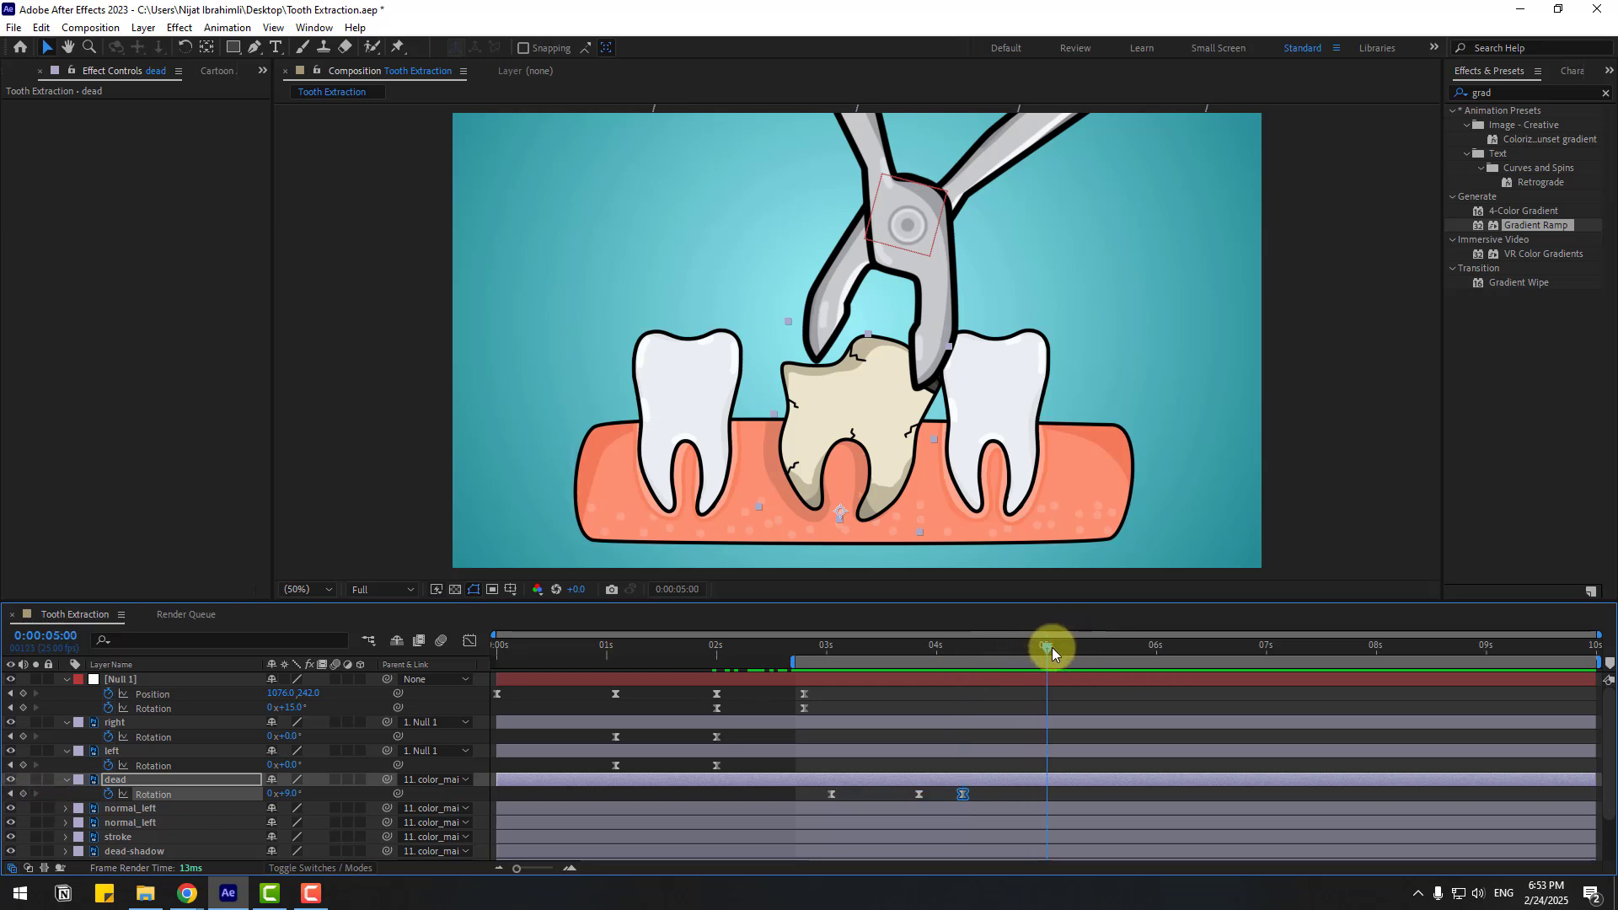
left_click(731, 798)
left_click_drag(289, 795, 281, 795)
left_click(770, 777)
left_click_drag(1034, 649, 994, 644)
key("space")
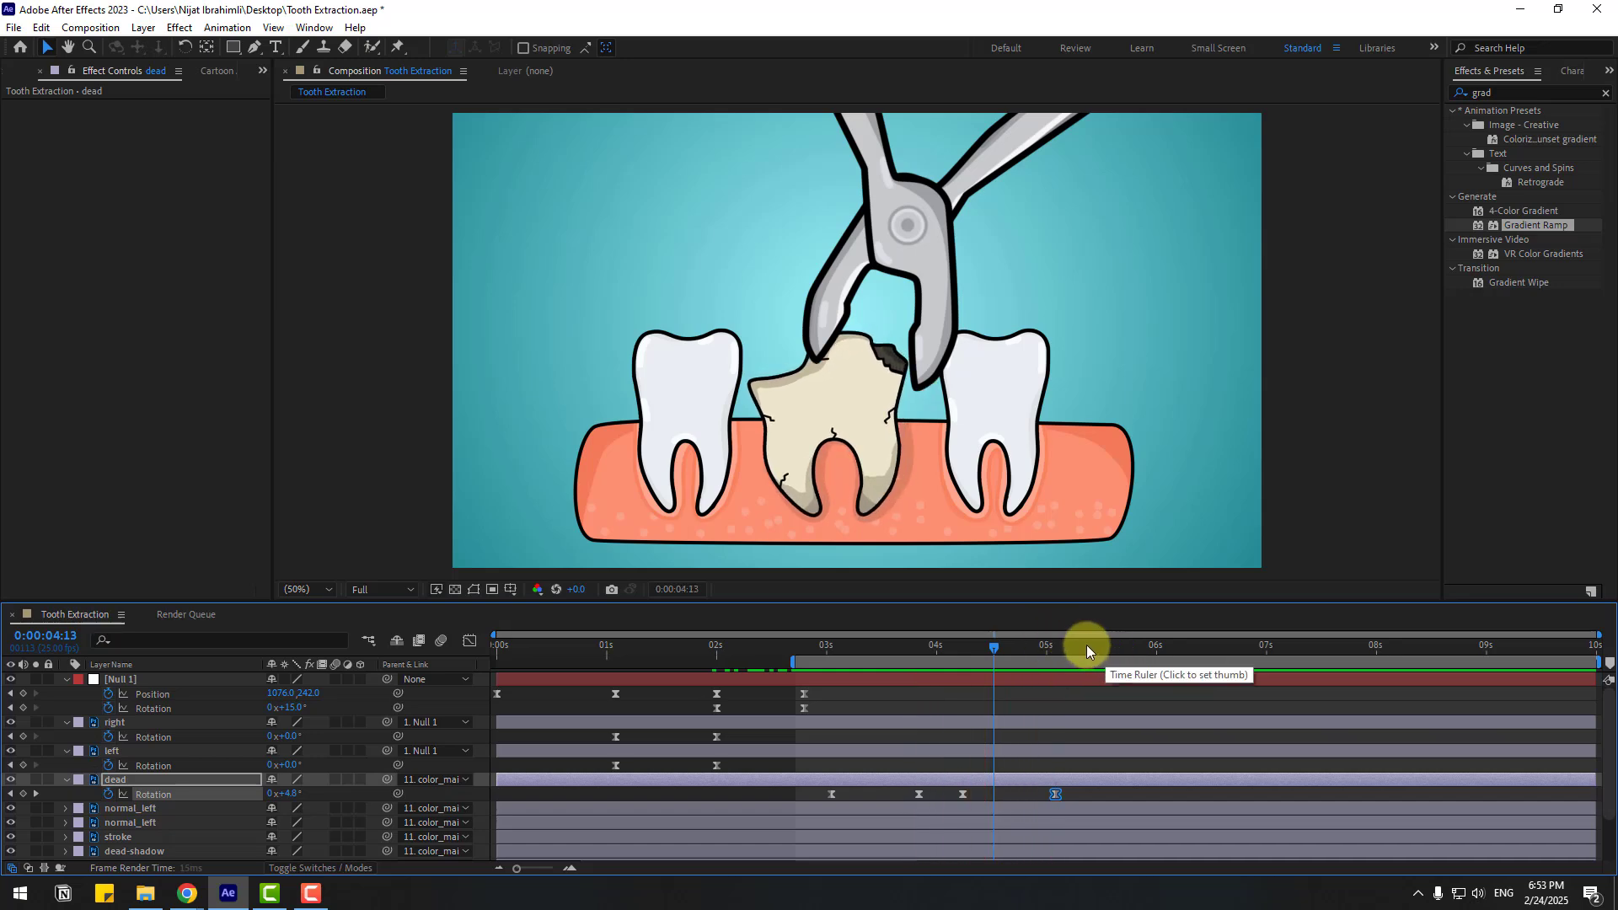
left_click(1064, 646)
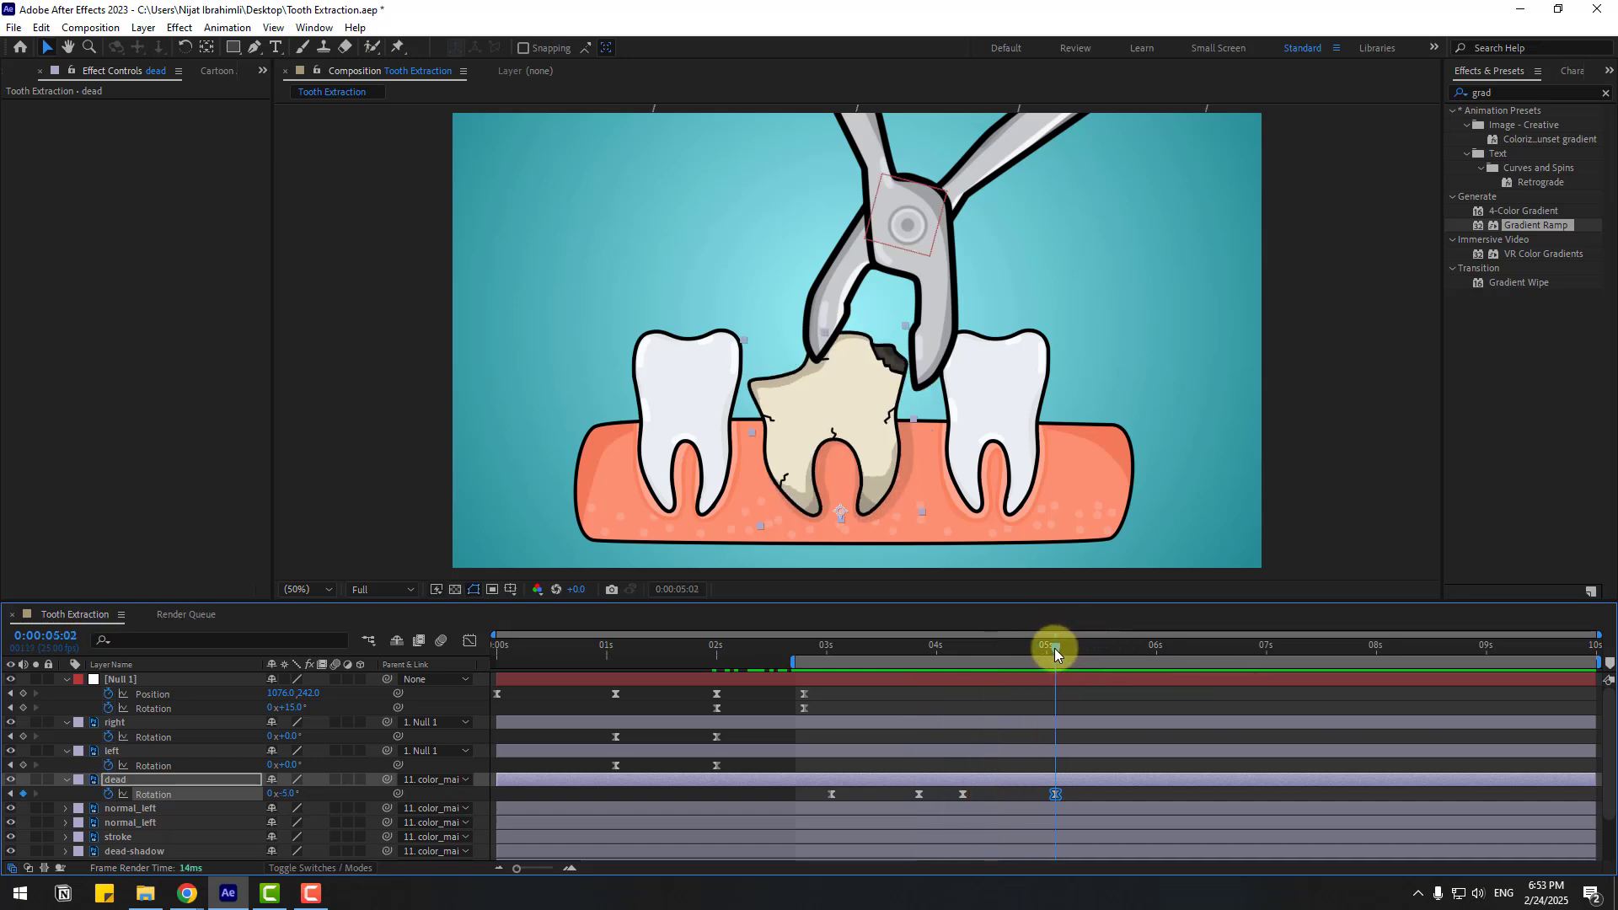
- Add holding position and rotation keyframes to Null 1 at 0:00:03:01, in line with the dead tooth's first rotation keyframe
left_click(998, 684)
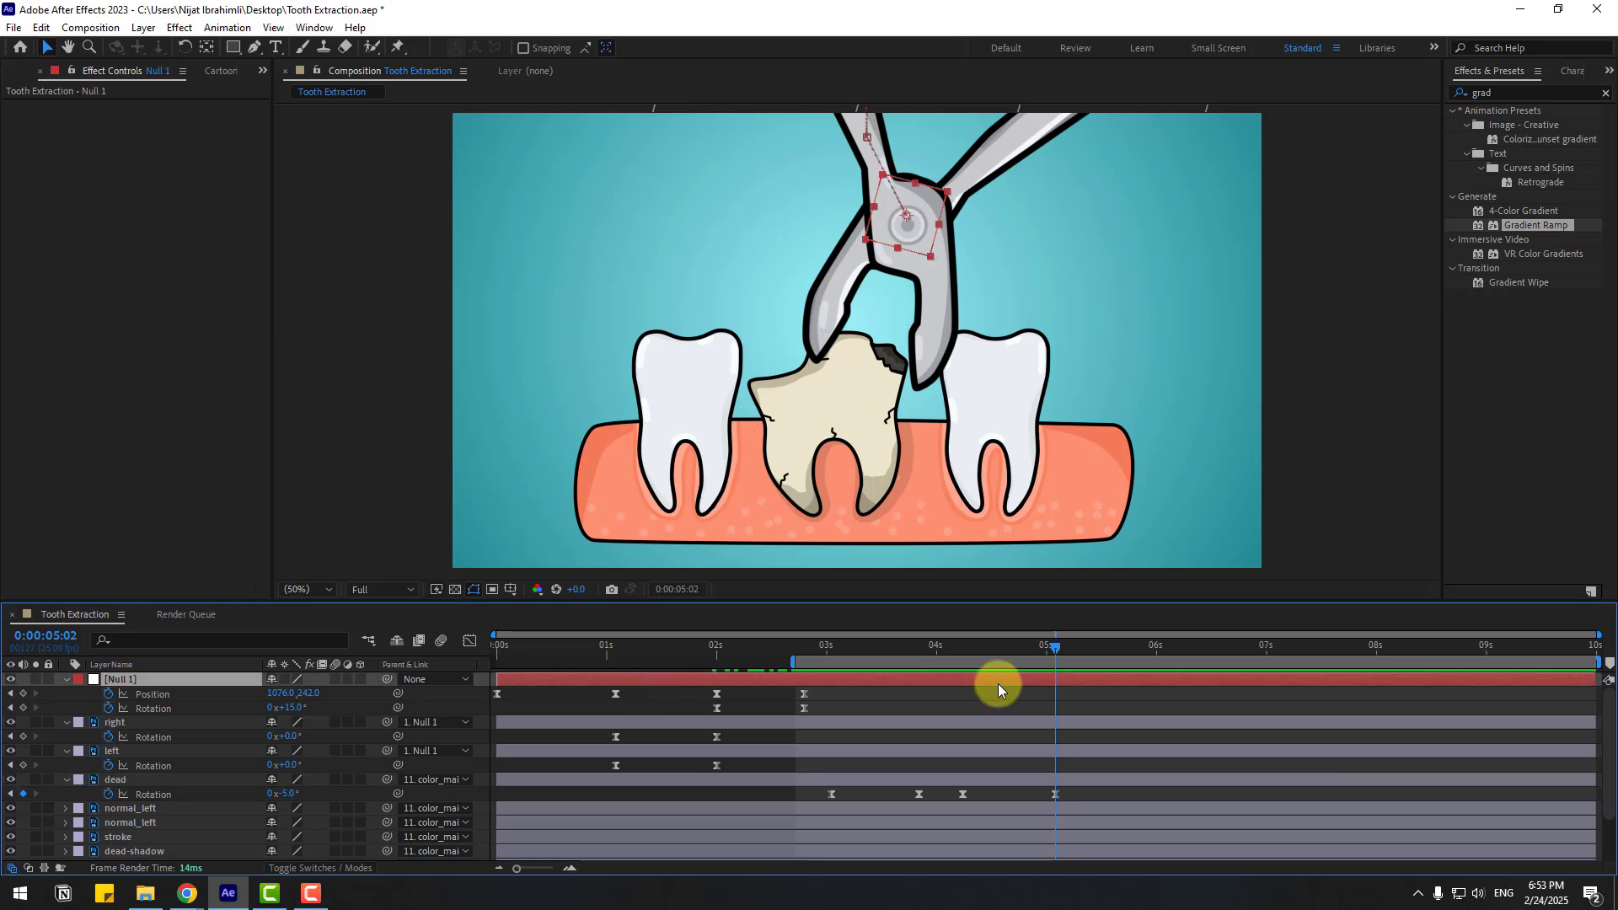
left_click_drag(895, 654, 837, 654)
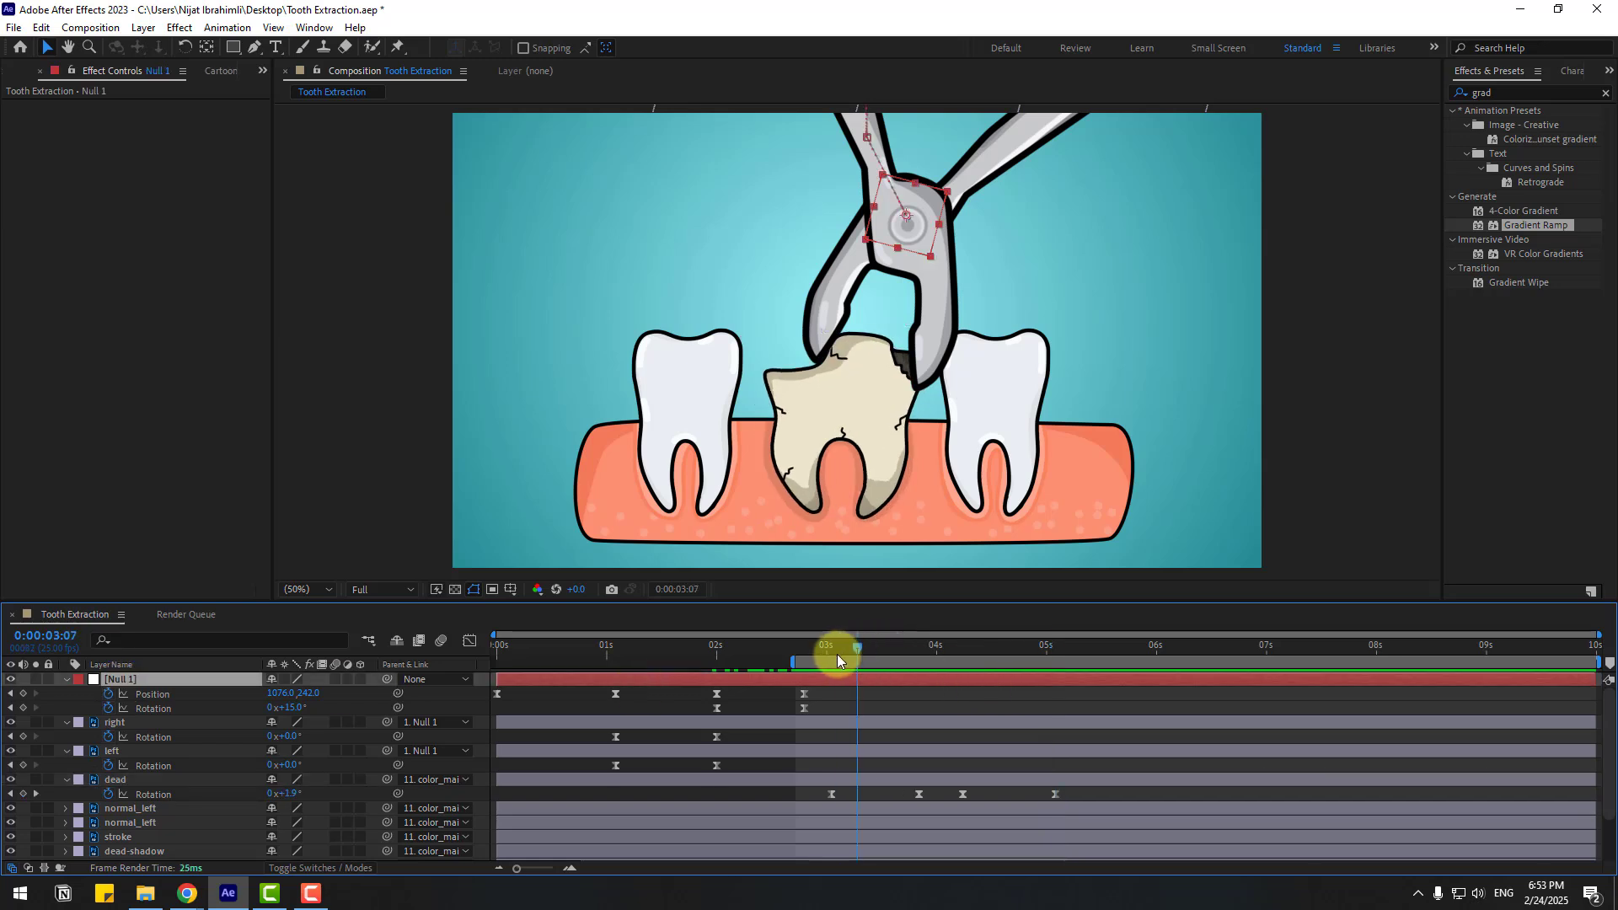
left_click(23, 694)
left_click(23, 709)
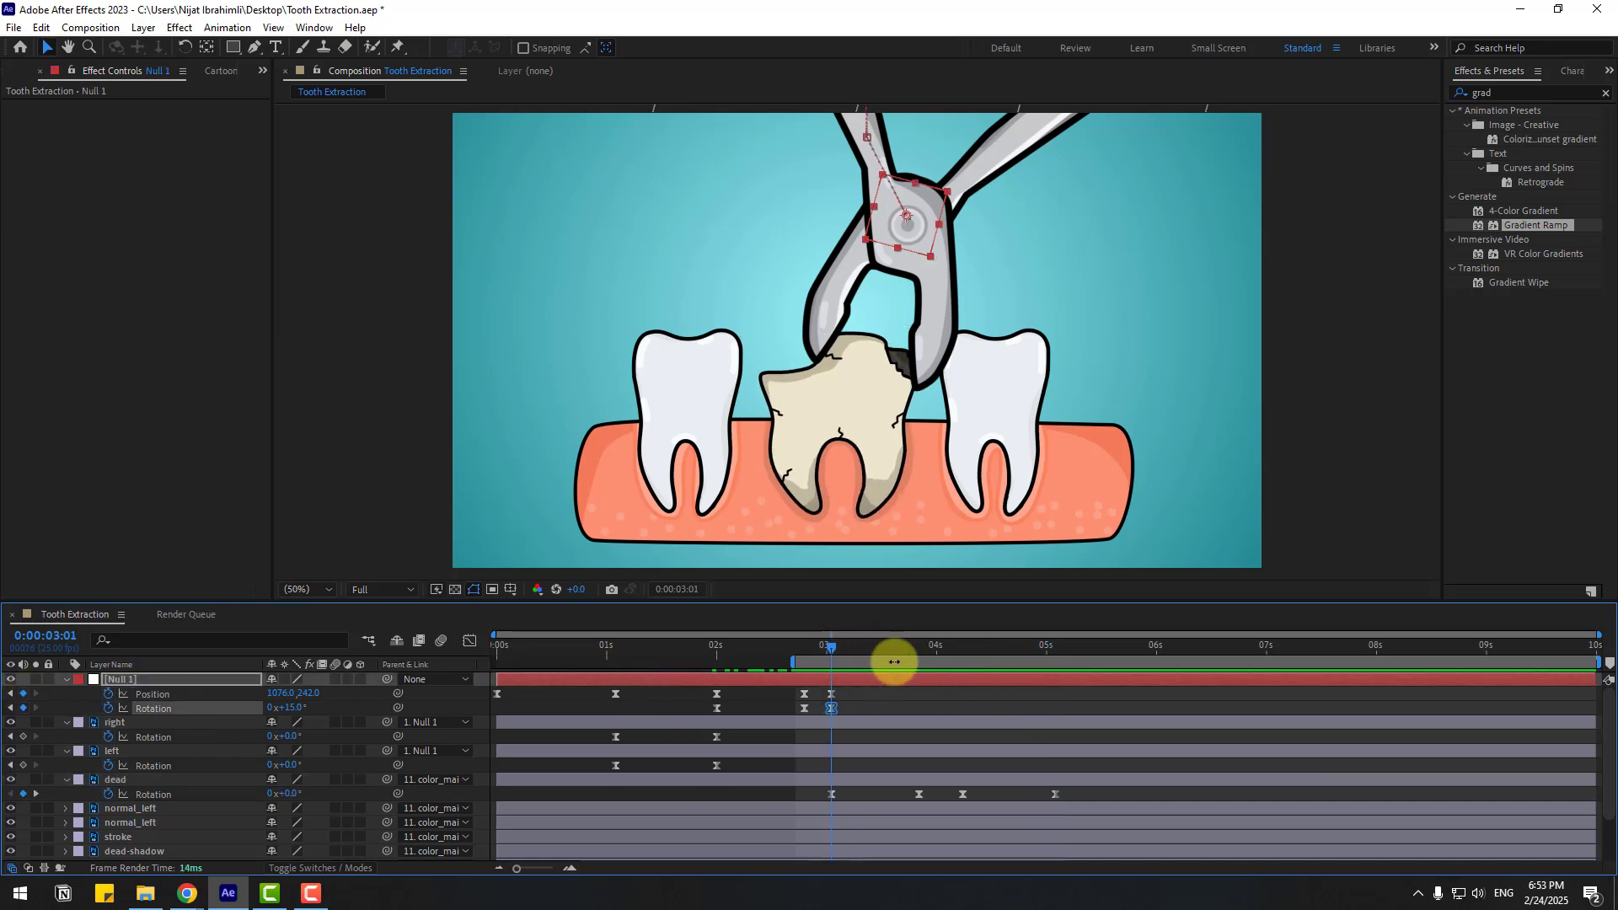
- At 0:00:03:21, rotate Null 1 to 22° and move it to 1166, 274 so the pliers follow the tilted tooth
left_click_drag(841, 646, 918, 656)
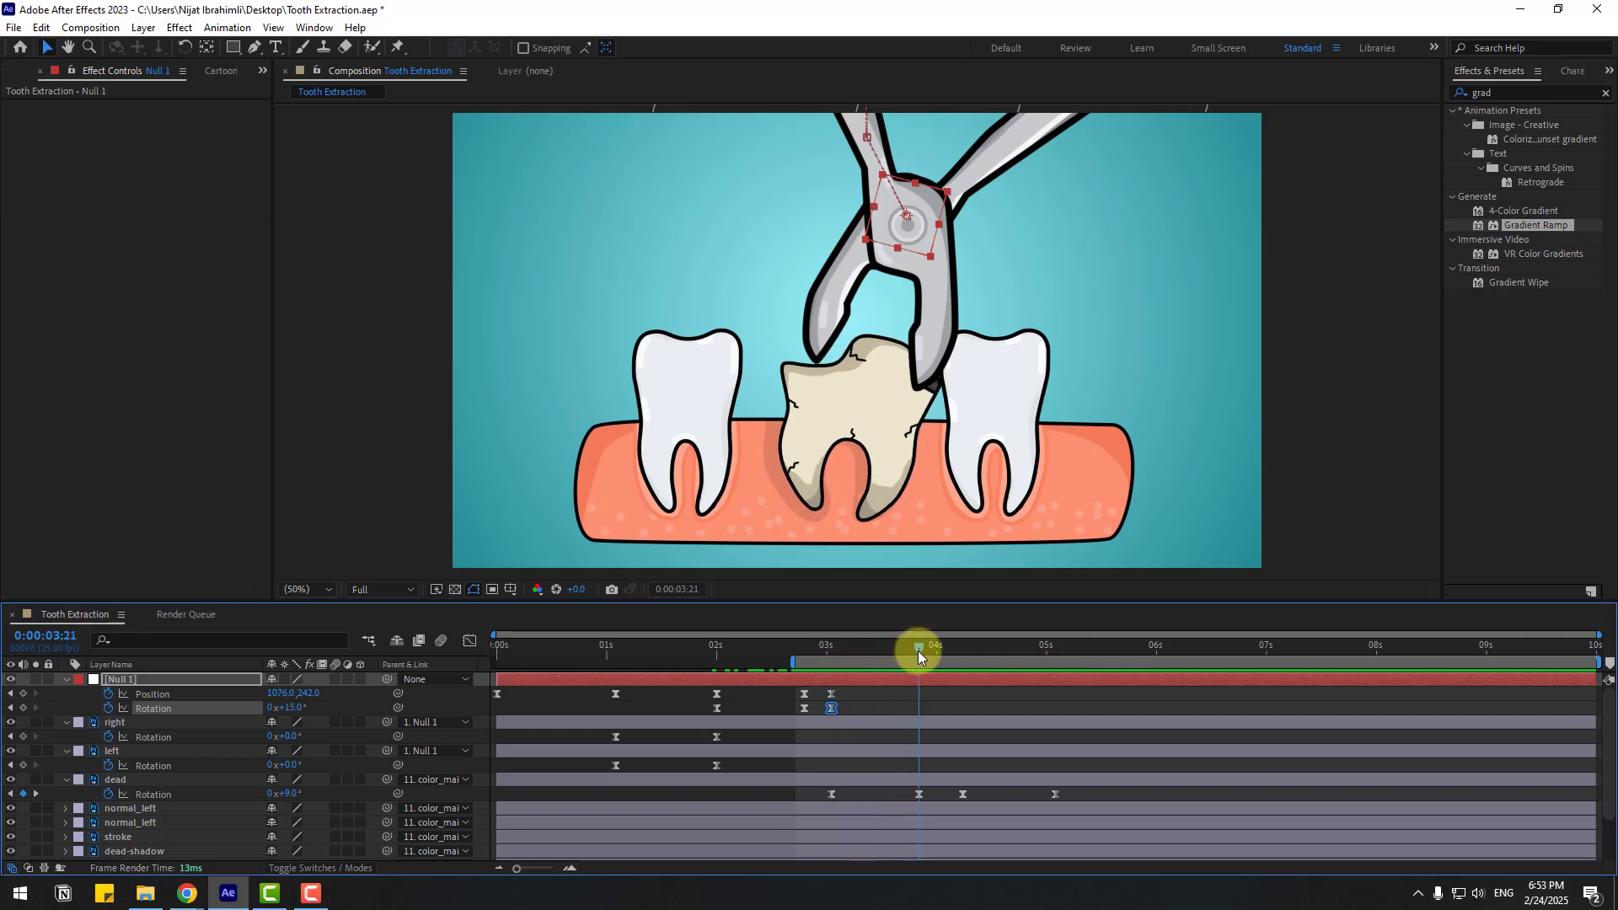
left_click(912, 698)
left_click_drag(907, 223, 937, 246)
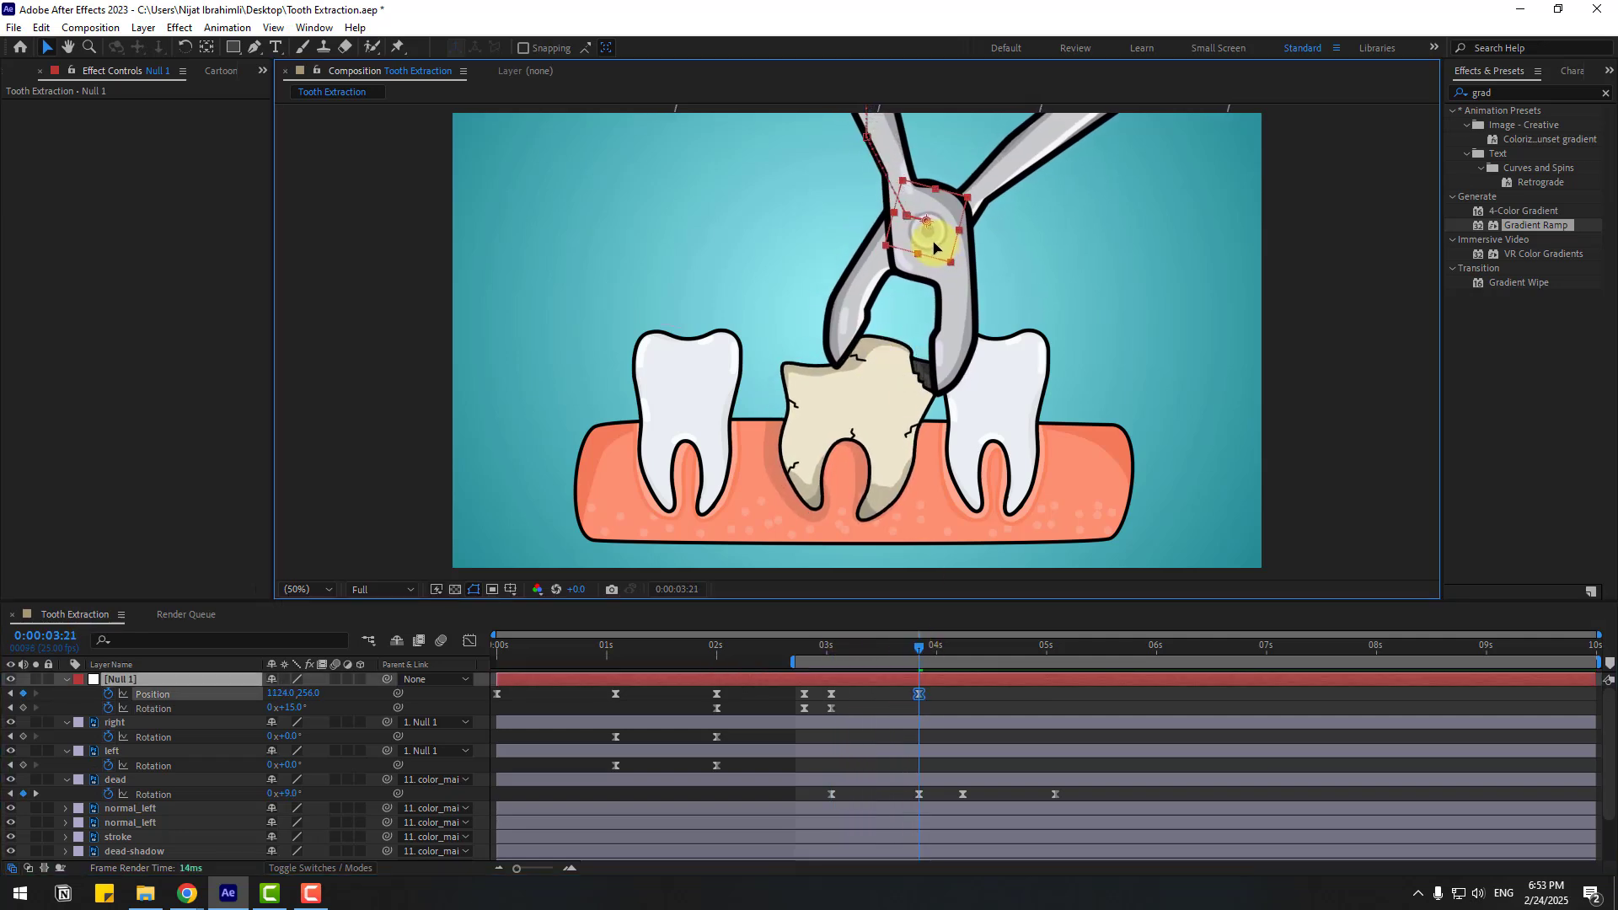
left_click(337, 697)
left_click_drag(297, 711, 314, 709)
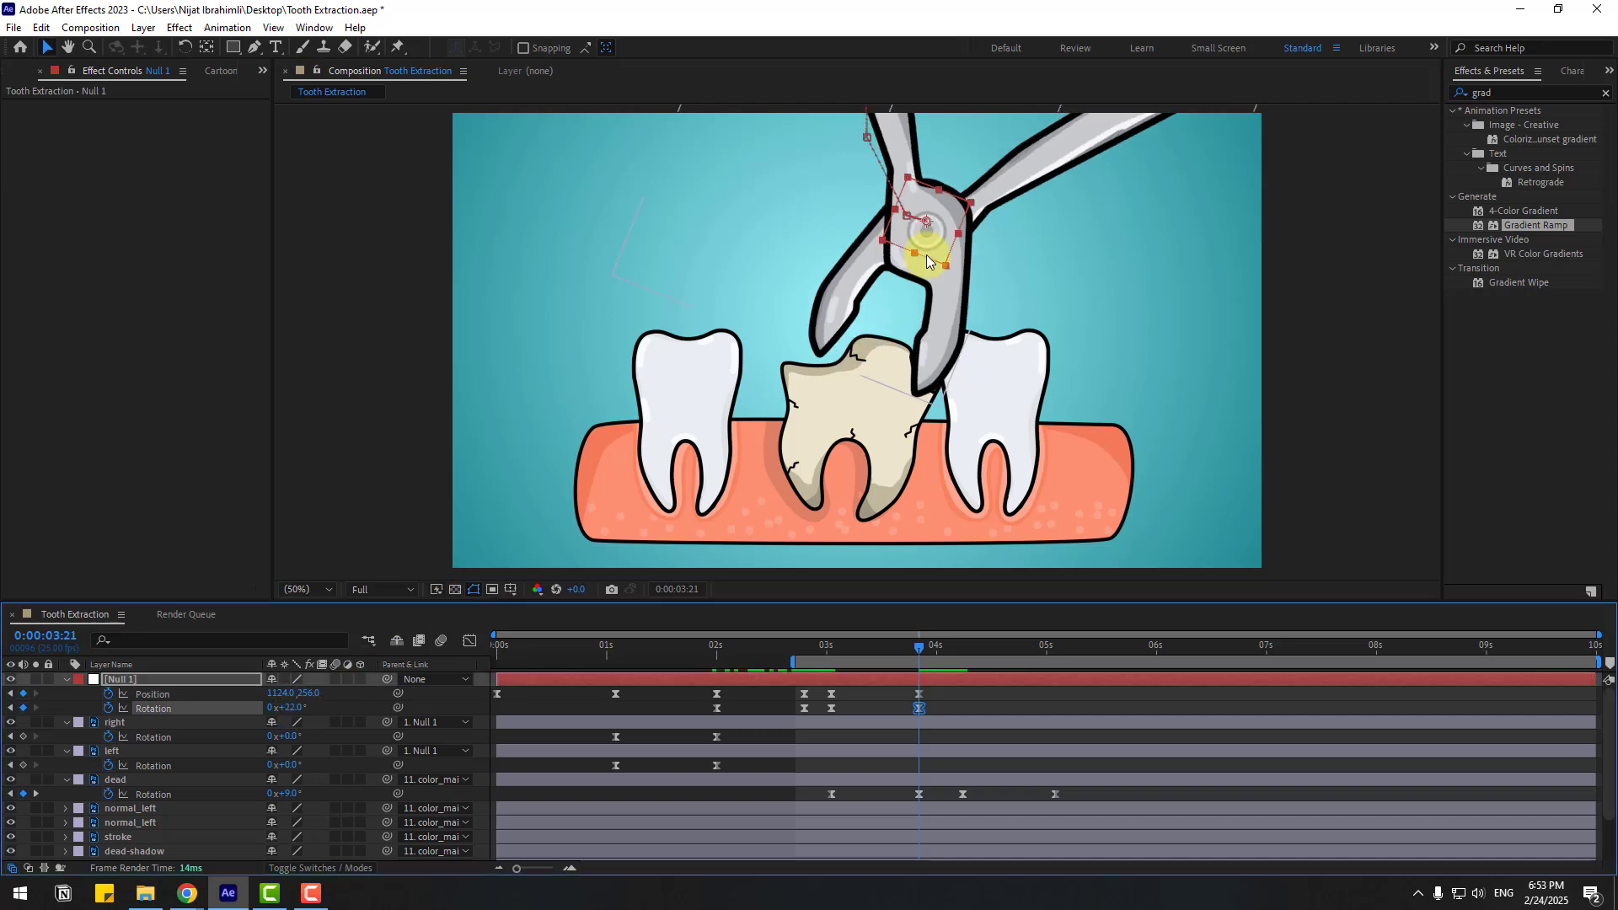
left_click_drag(927, 255, 946, 267)
left_click(821, 711)
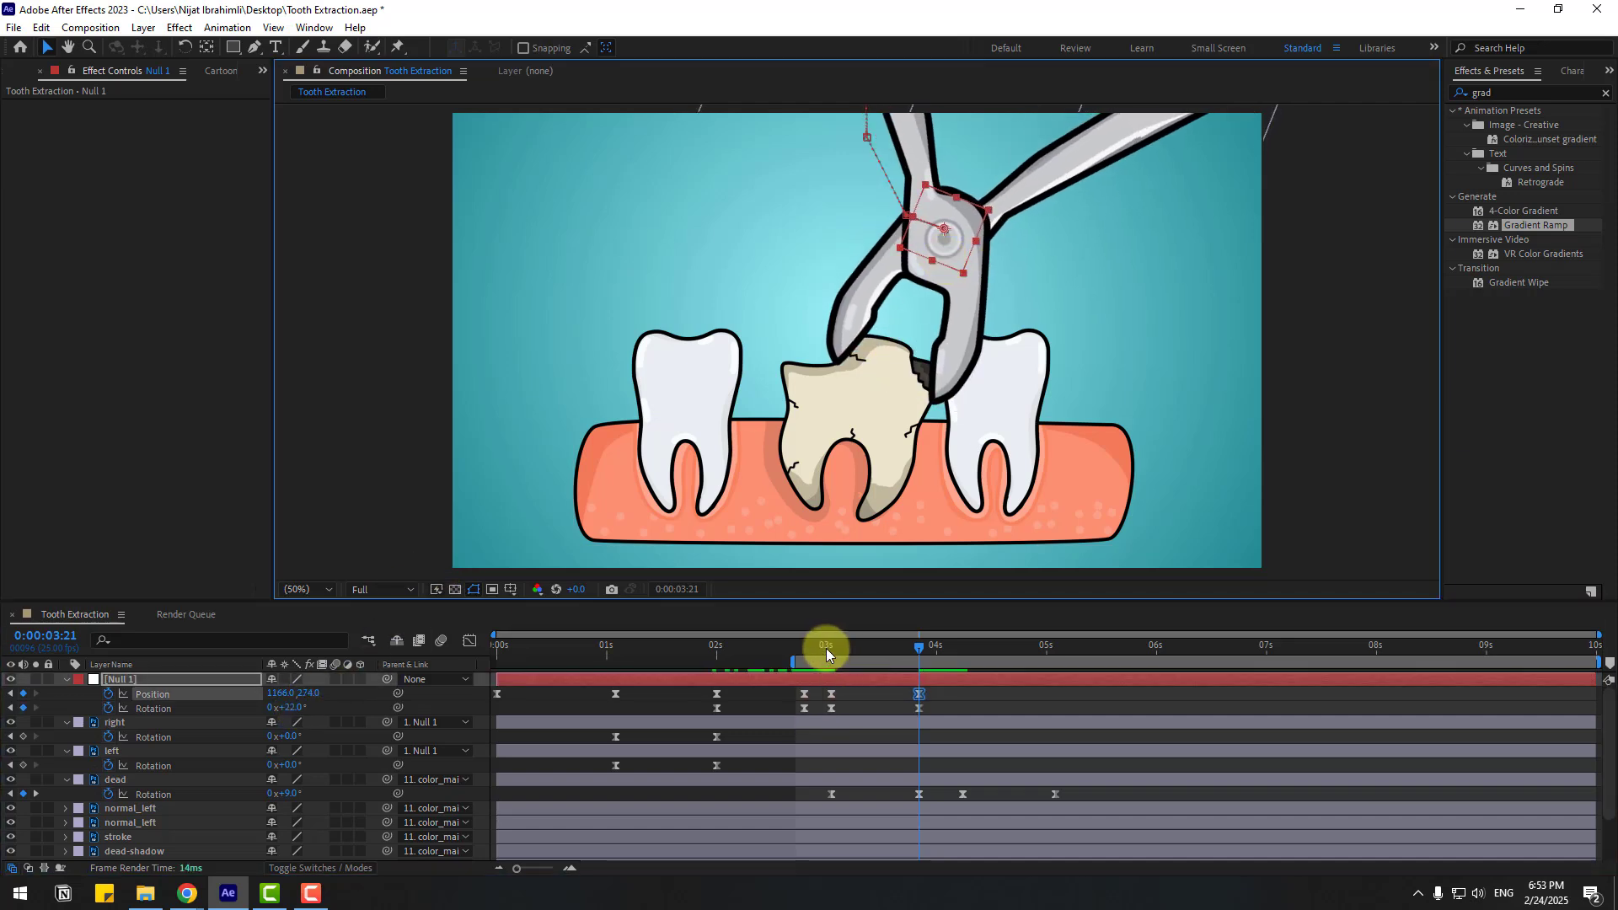
- Reset Null 1's position keyframes at 0:00:03:01 and 0:00:03:21 to linear and reapply Easy Ease to them
mouse_move(826, 649)
left_mouse_down()
mouse_move(902, 649)
mouse_move(821, 649)
mouse_move(839, 649)
left_mouse_up()
left_click(832, 693, "shift")
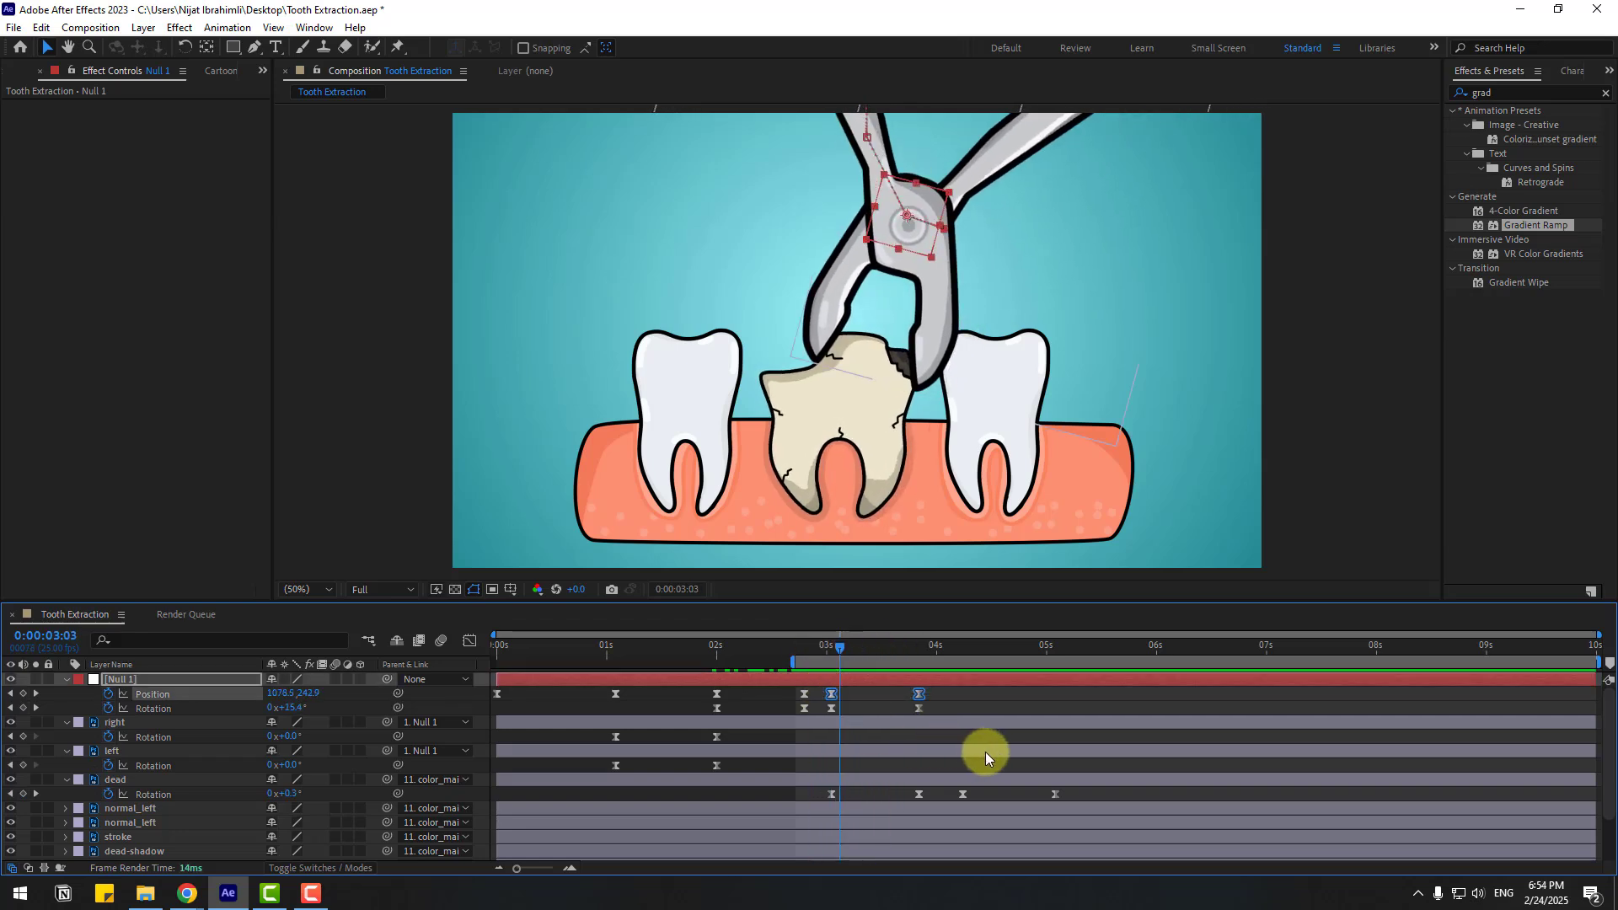
left_click(921, 695, "ctrl")
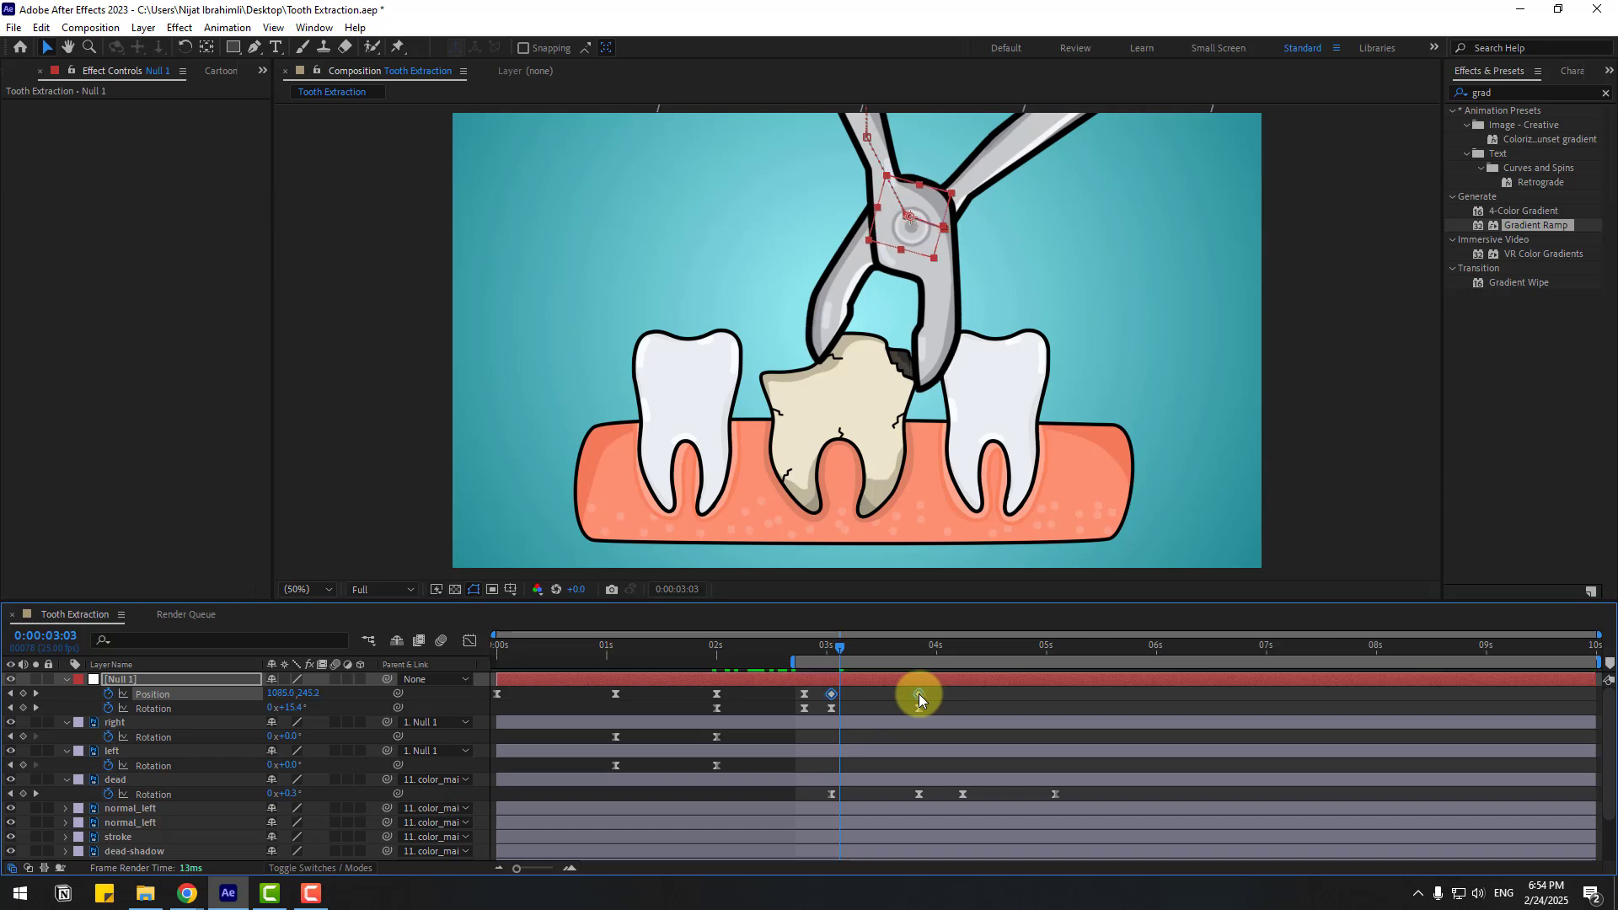
left_click_drag(839, 649, 872, 659)
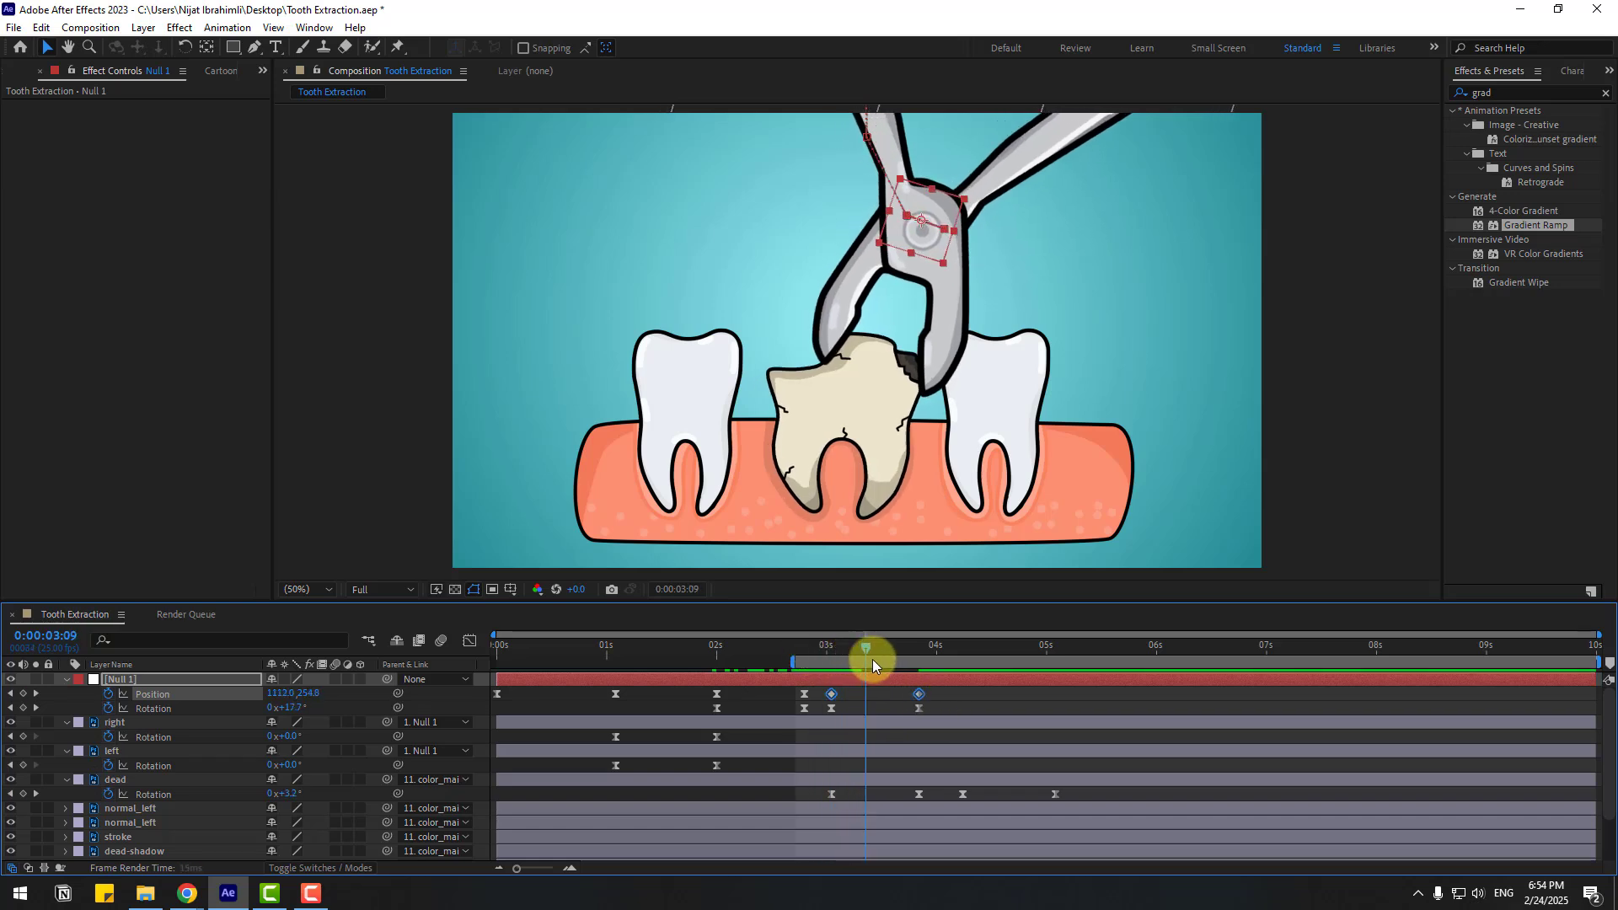
right_click(918, 696)
mouse_move(1011, 683)
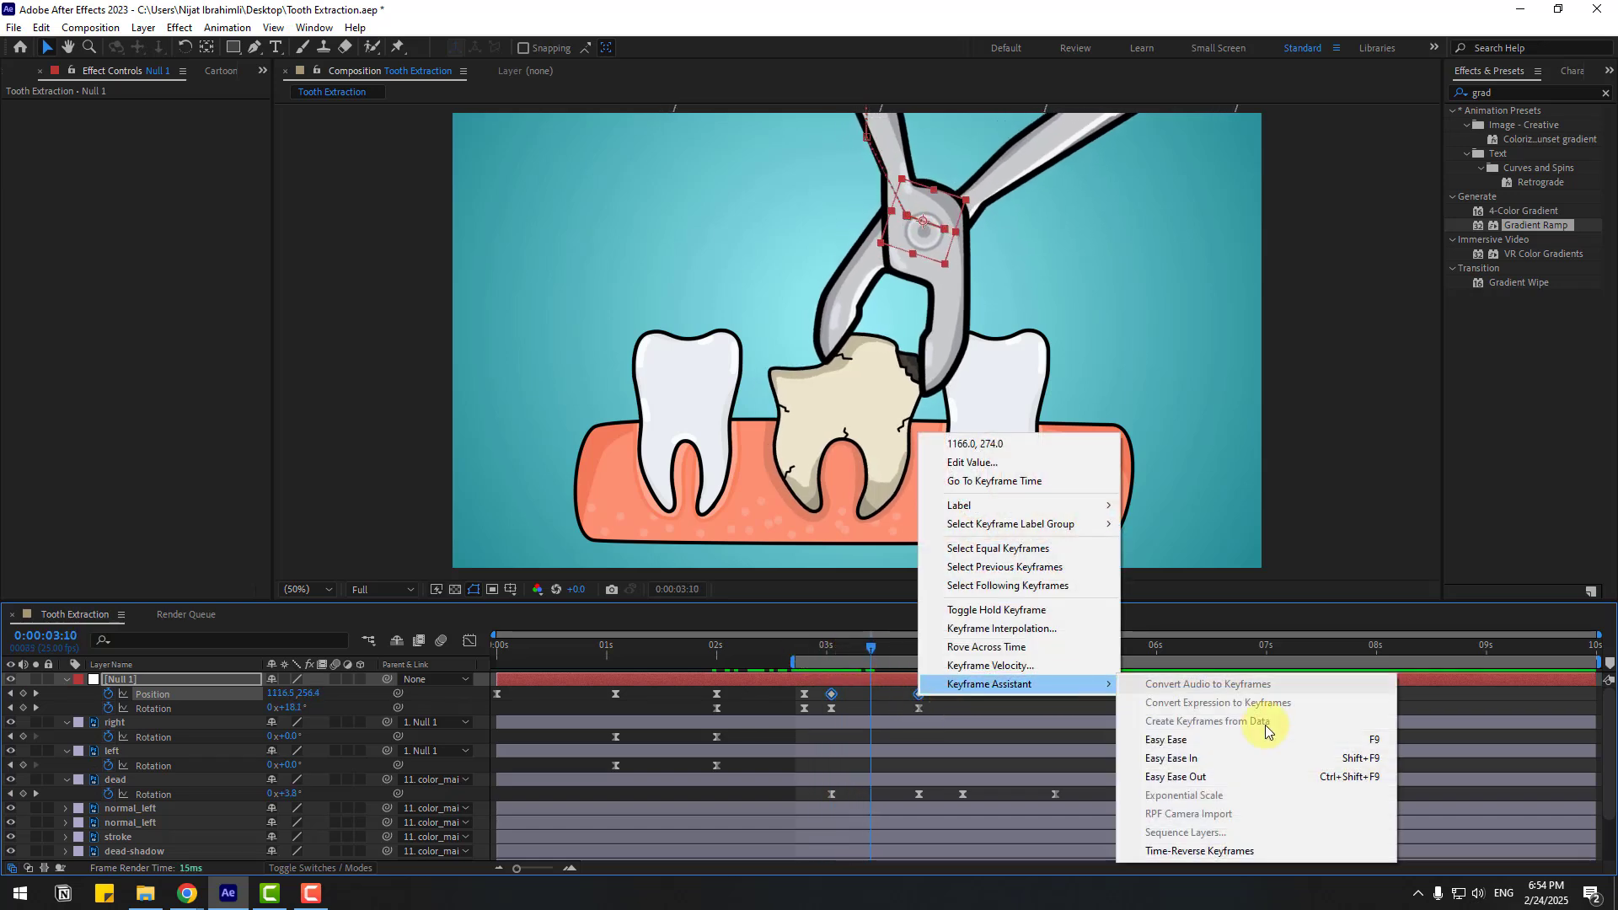
left_click(1221, 741)
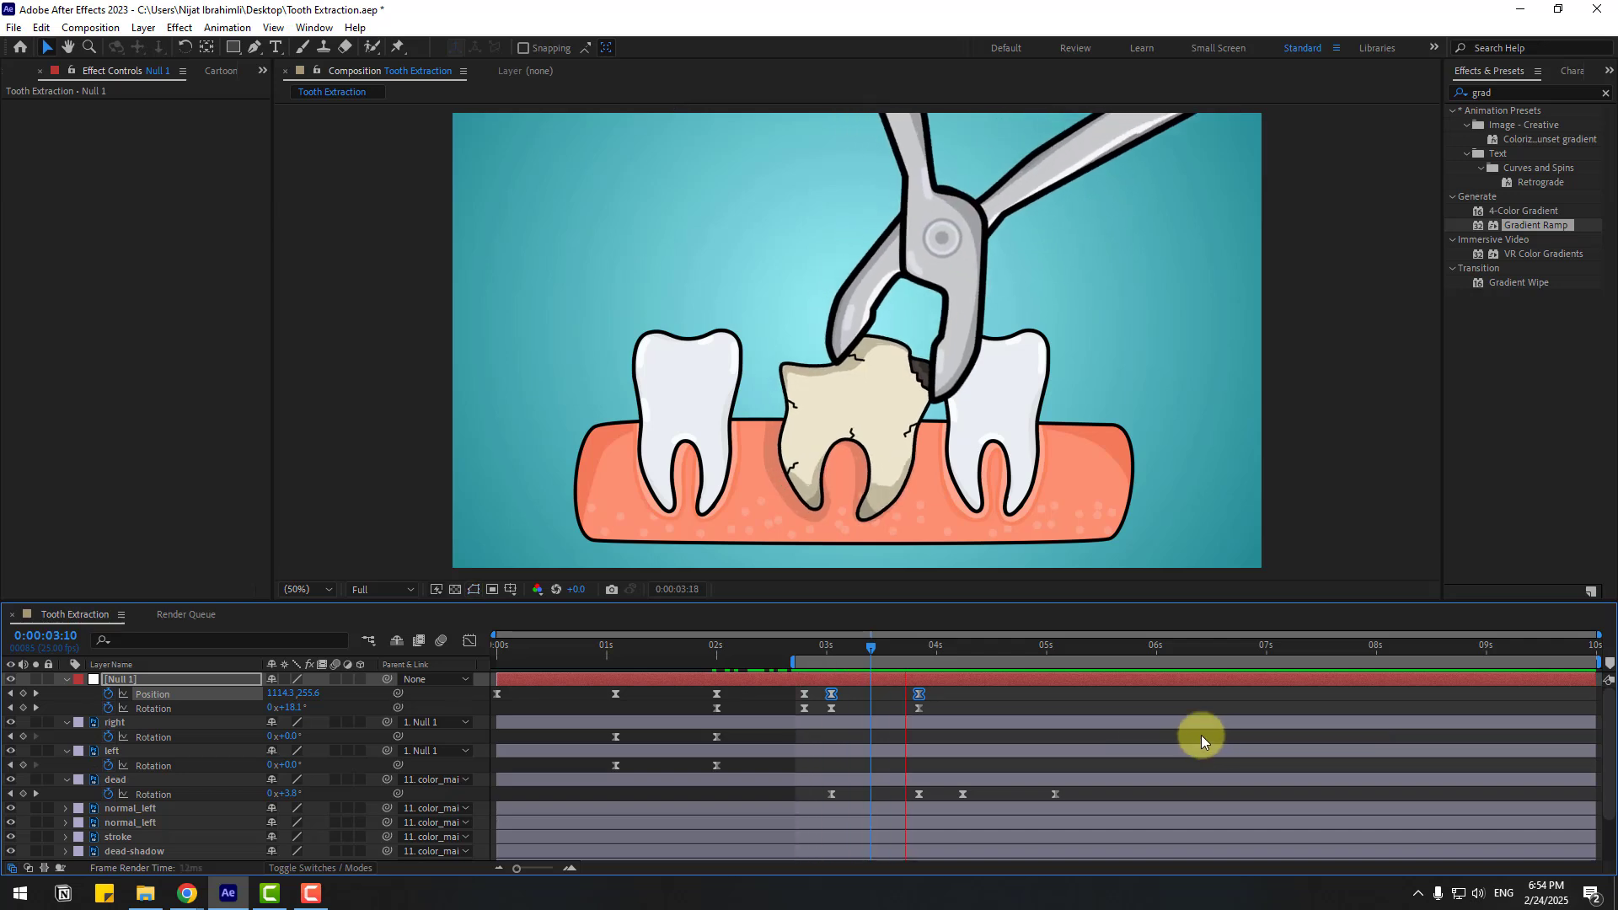
- Examine the speed curves of Null 1's position and rotation keyframes between 0:00:03:01 and 0:00:03:21 in the graph editor
left_click(469, 641)
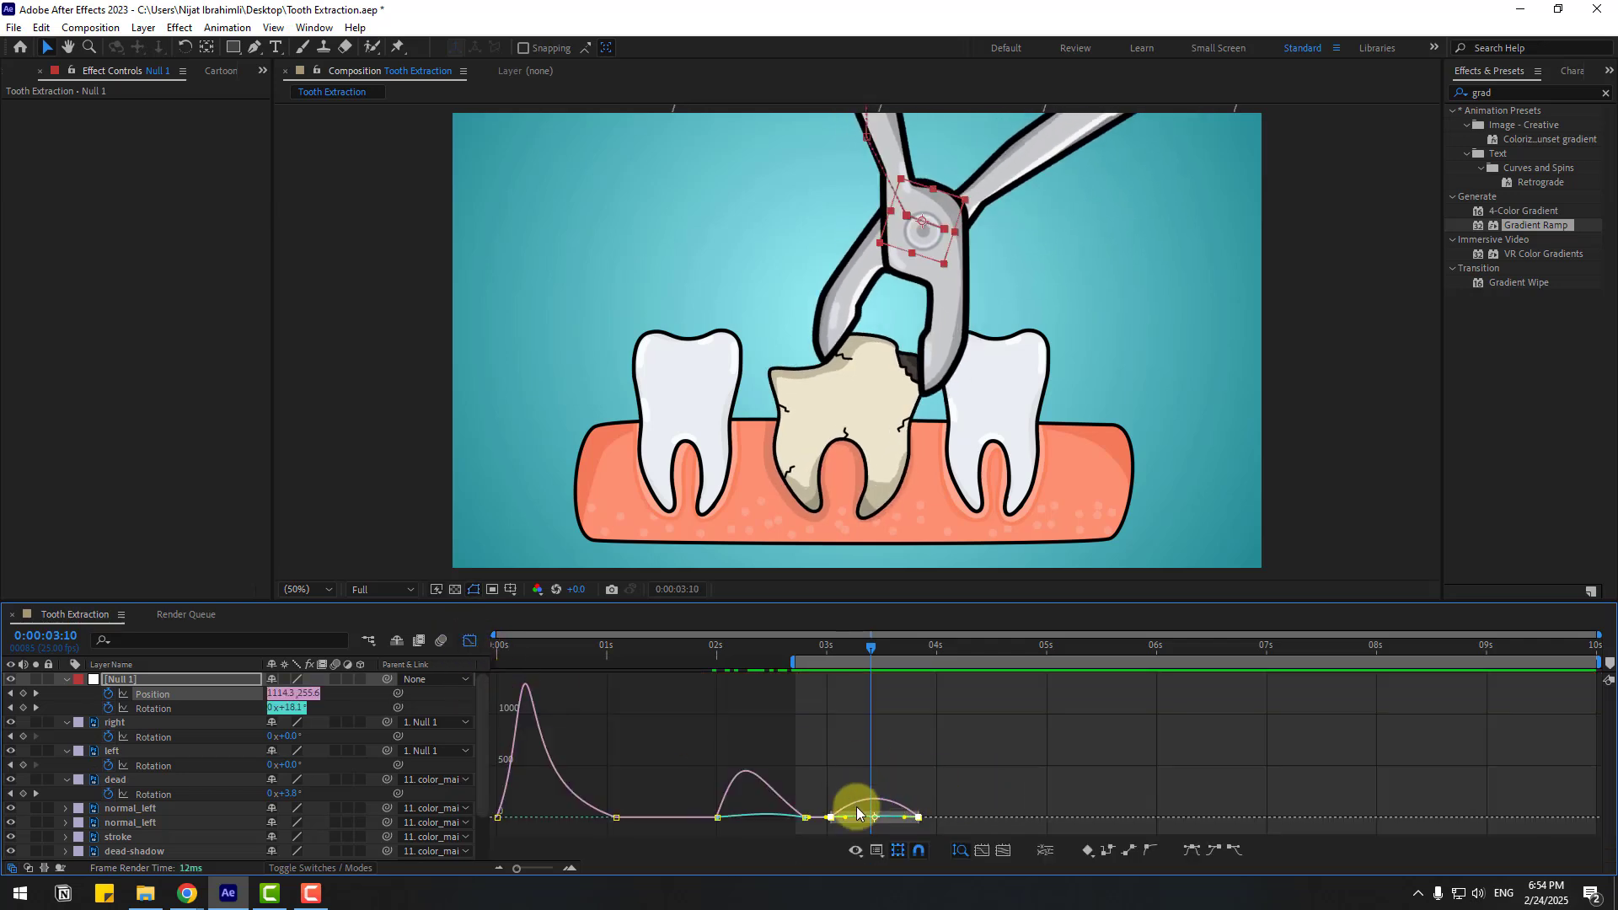
mouse_move(865, 802)
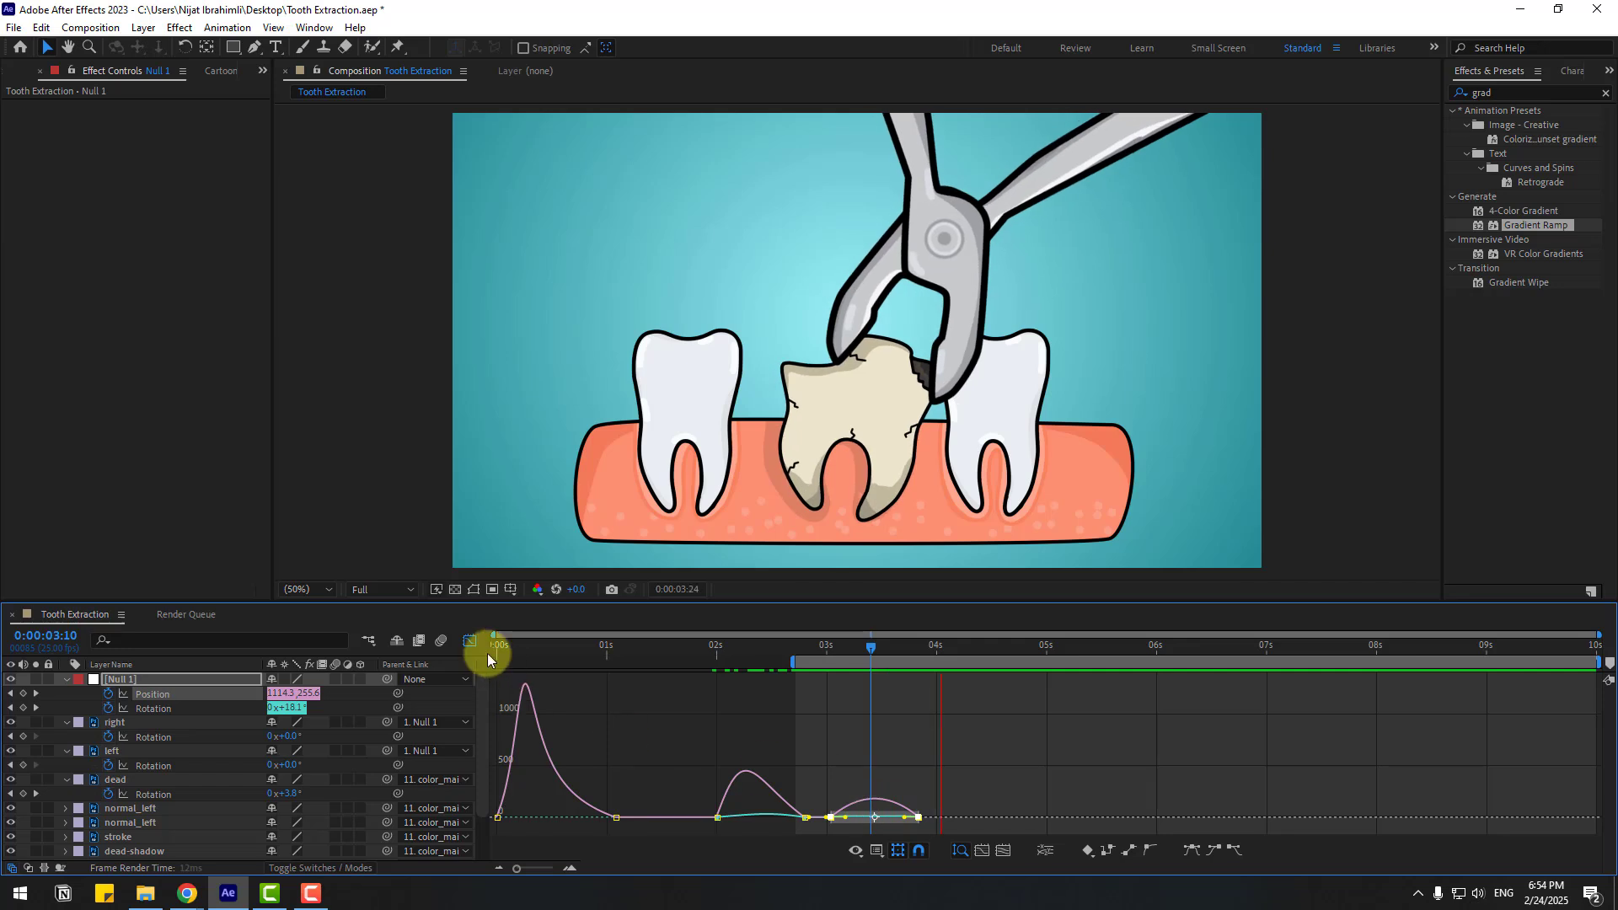
left_click(470, 641)
left_click_drag(928, 710, 807, 731)
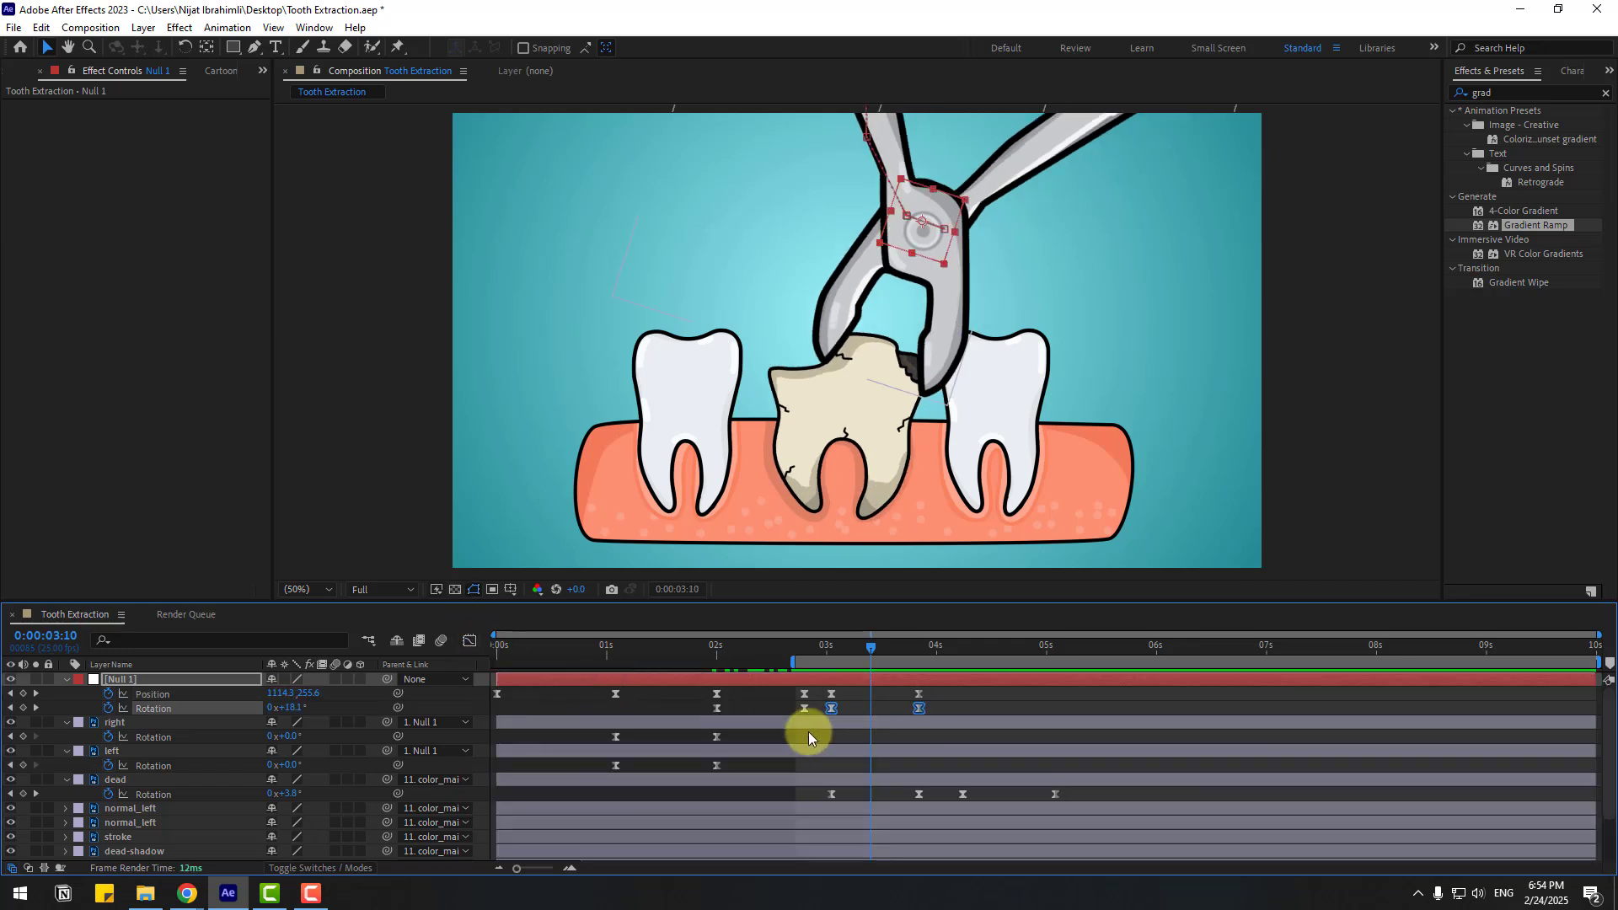
left_click(469, 641)
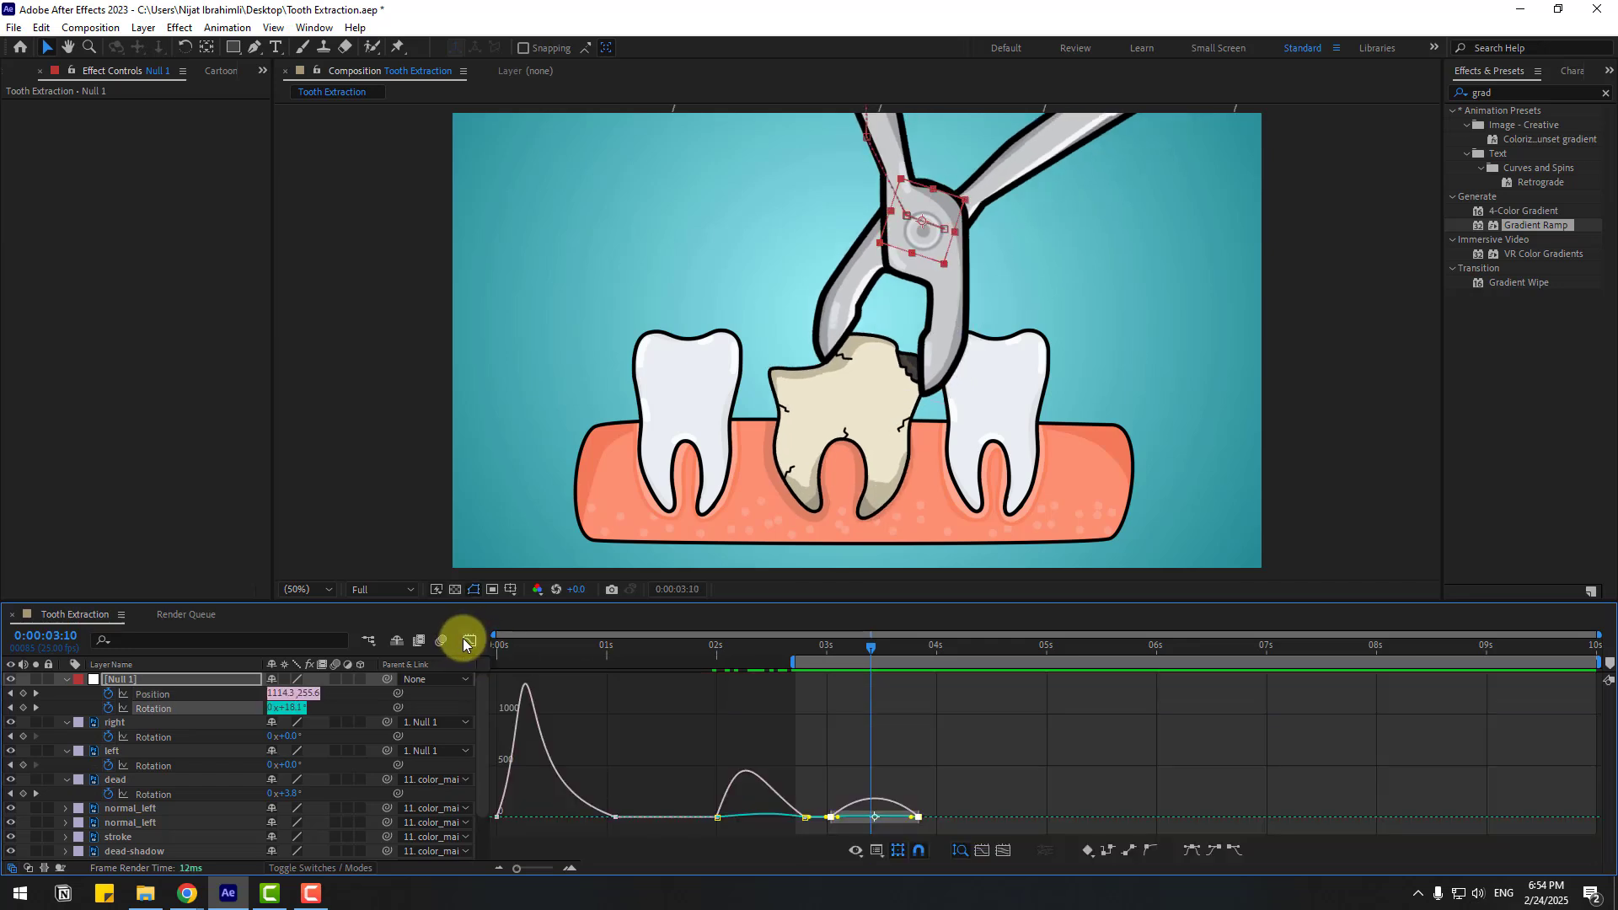
left_click(470, 641)
- Add holding position and rotation keyframes to Null 1 at 0:00:04:06
left_click_drag(890, 637, 962, 645)
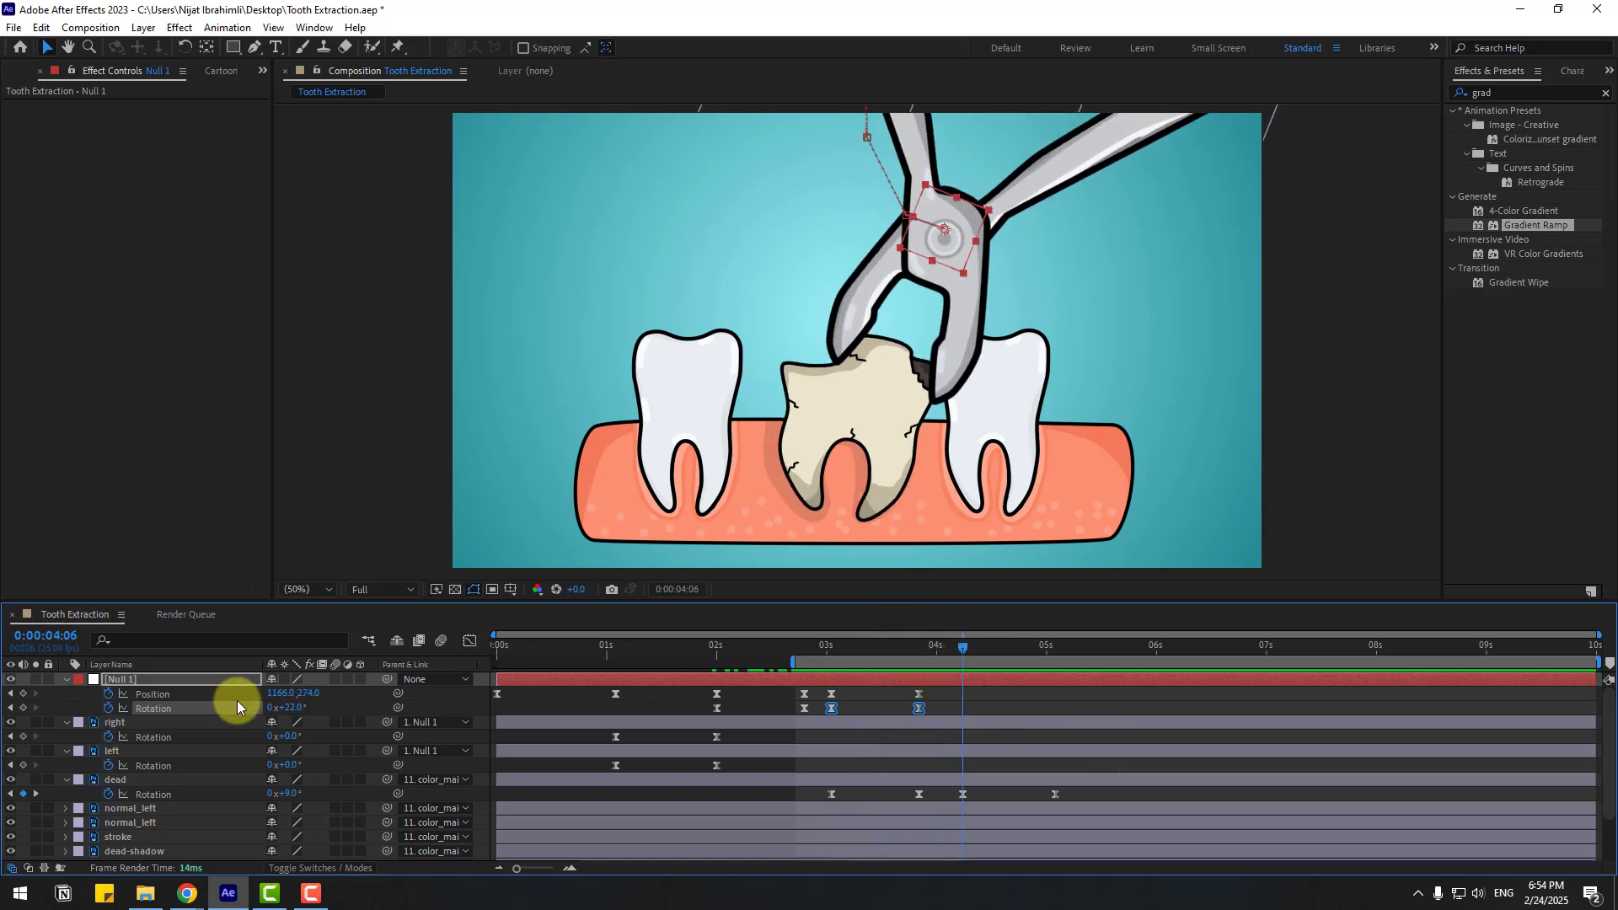
left_click(23, 694)
left_click(23, 708)
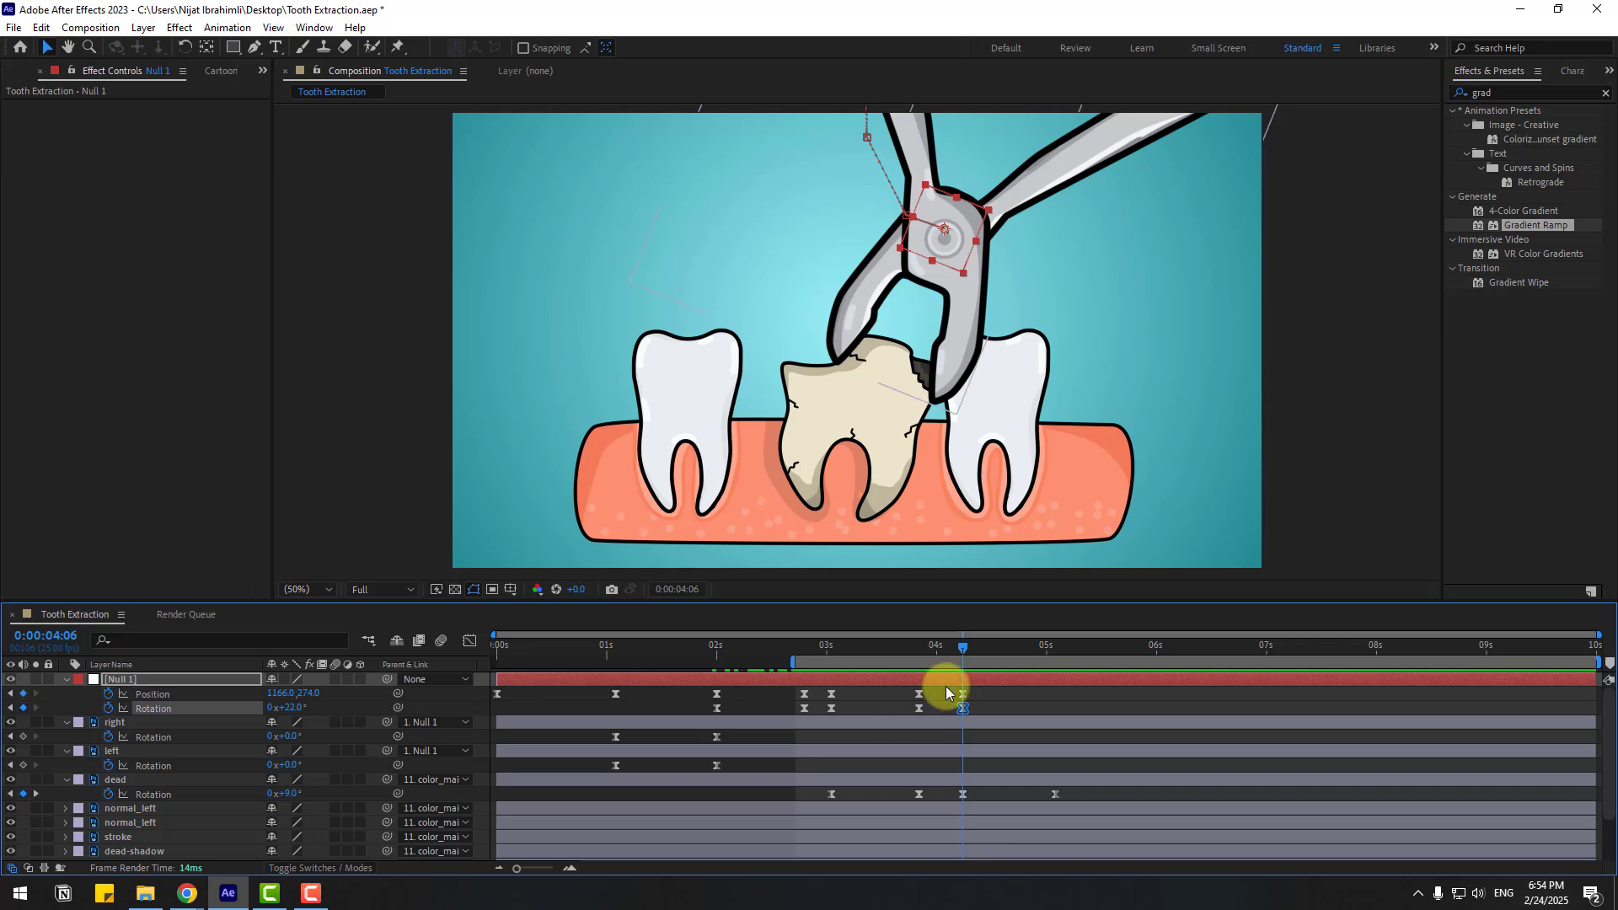
- At 0:00:05:02, move Null 1 to 1024, 220 and rotate it to 12° so the pliers follow the tooth tilting back
left_click_drag(977, 649, 1056, 656)
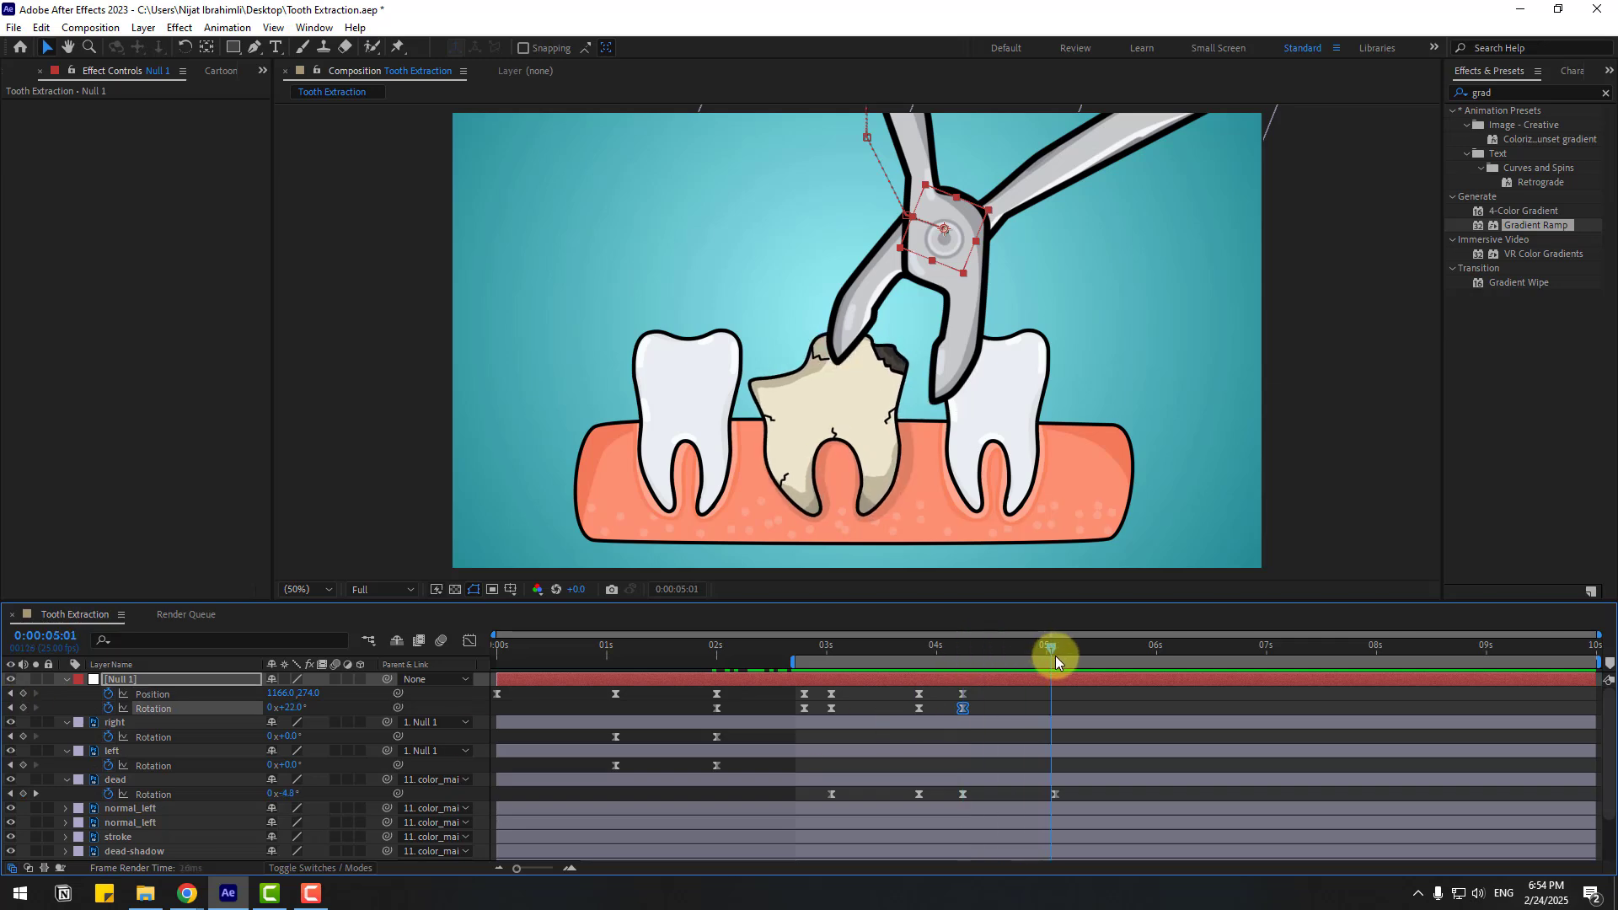
left_click(1082, 699)
left_click(949, 246)
left_click_drag(944, 245, 919, 236)
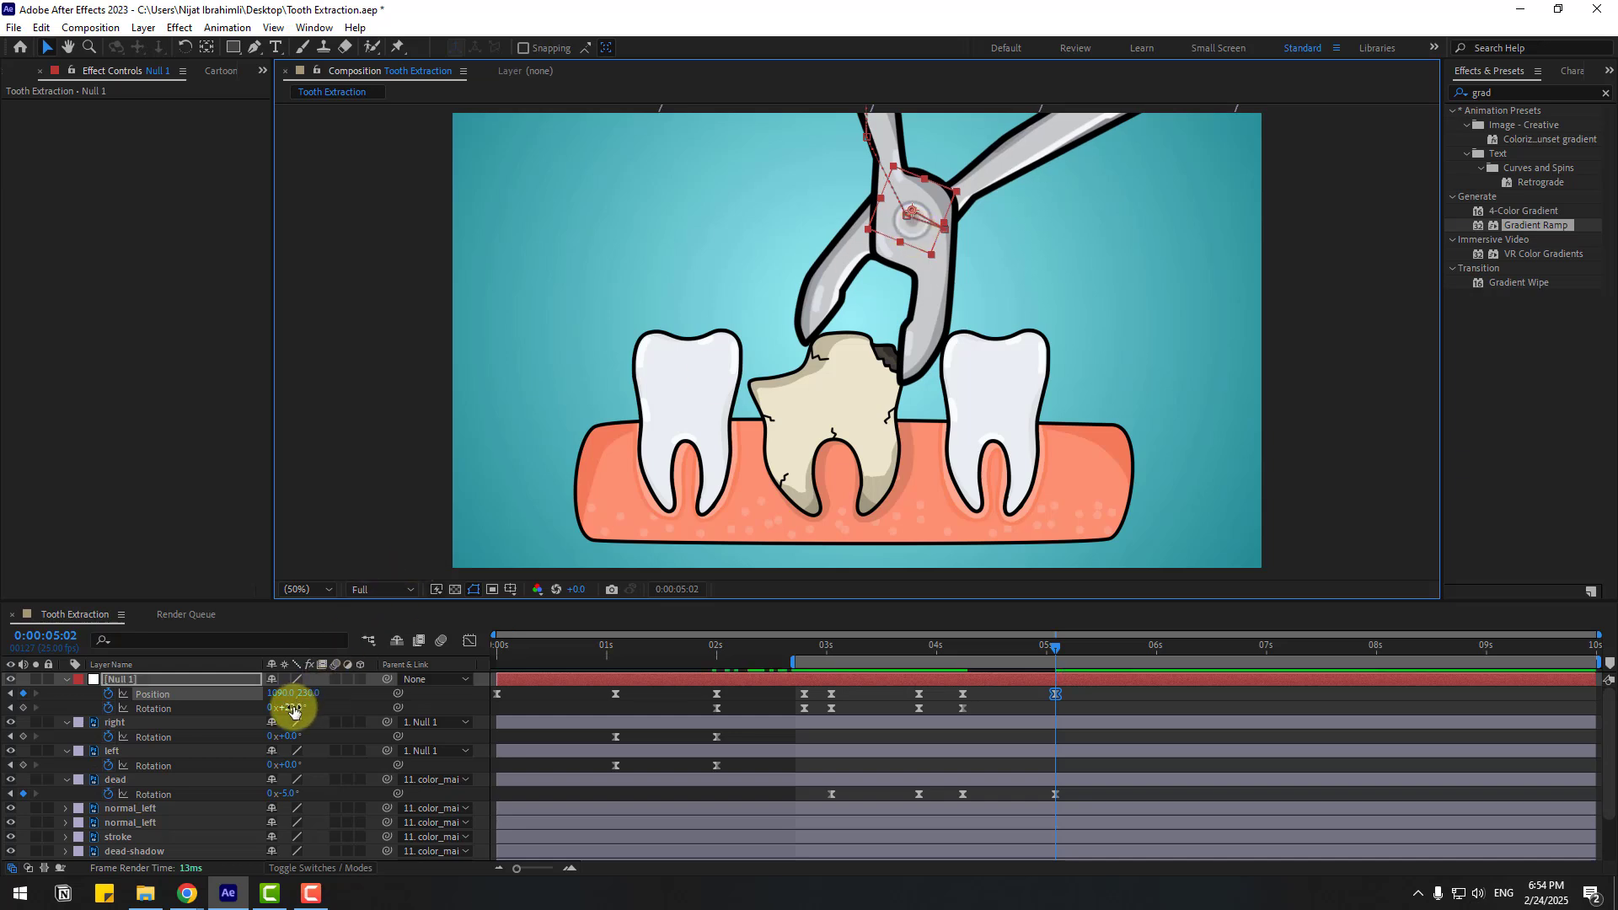
left_click_drag(289, 707, 285, 708)
left_click_drag(868, 217, 854, 224)
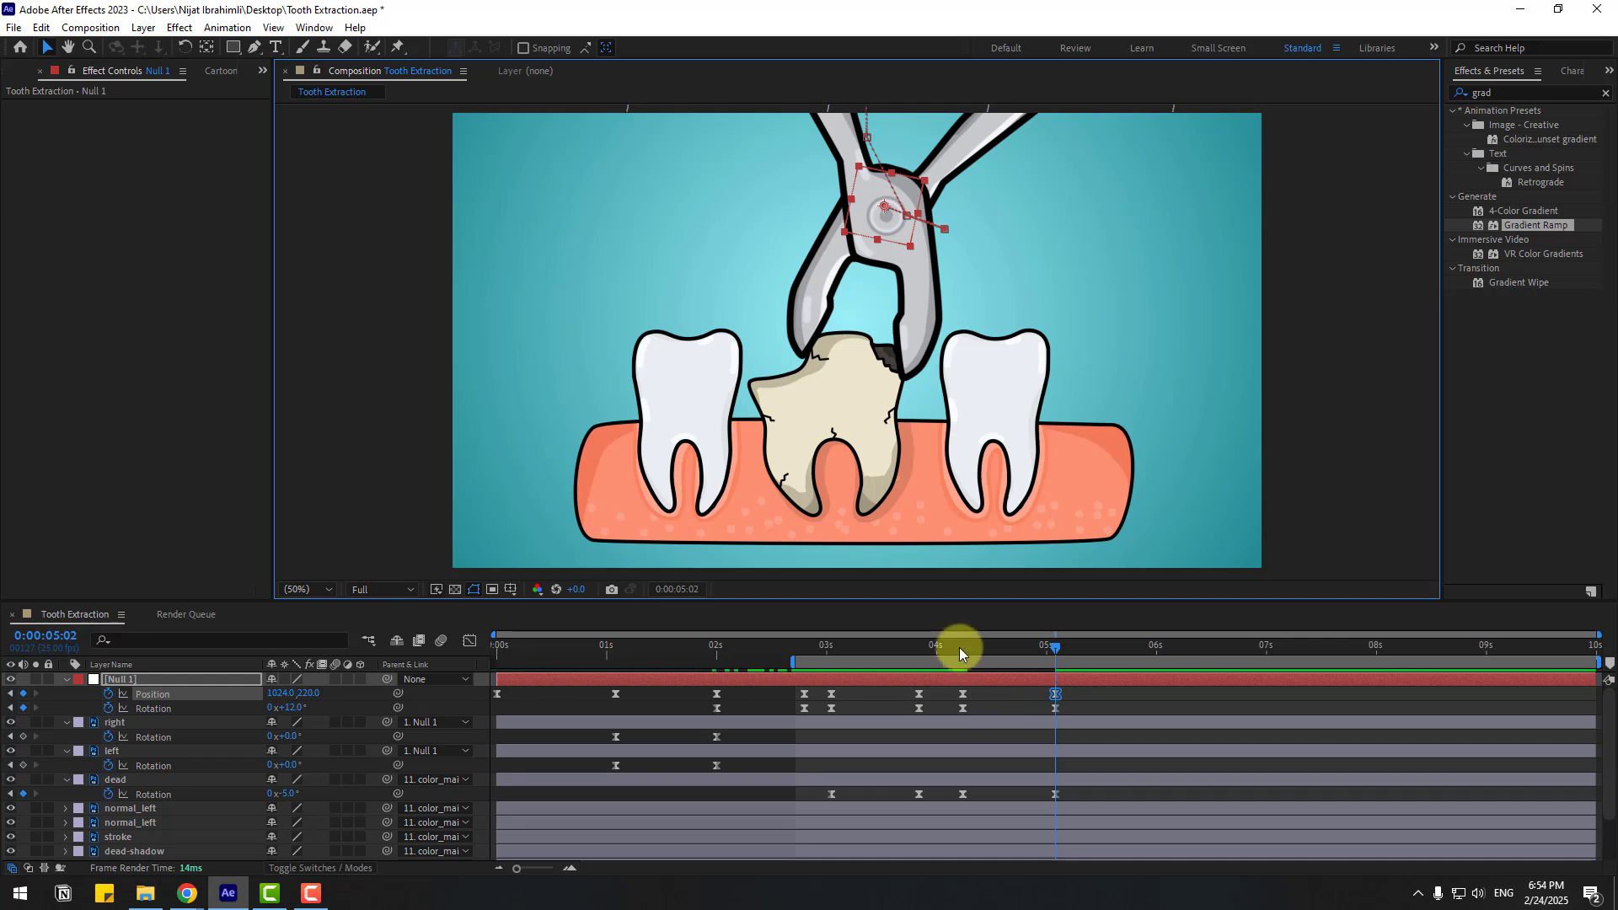
- Shift Null 1's 12° rotation keyframe earlier to 0:00:04:23 and its rotation keyframe at 0:00:04:06 slightly later, checking the motion
left_click_drag(957, 646, 1037, 710)
left_click(1059, 706)
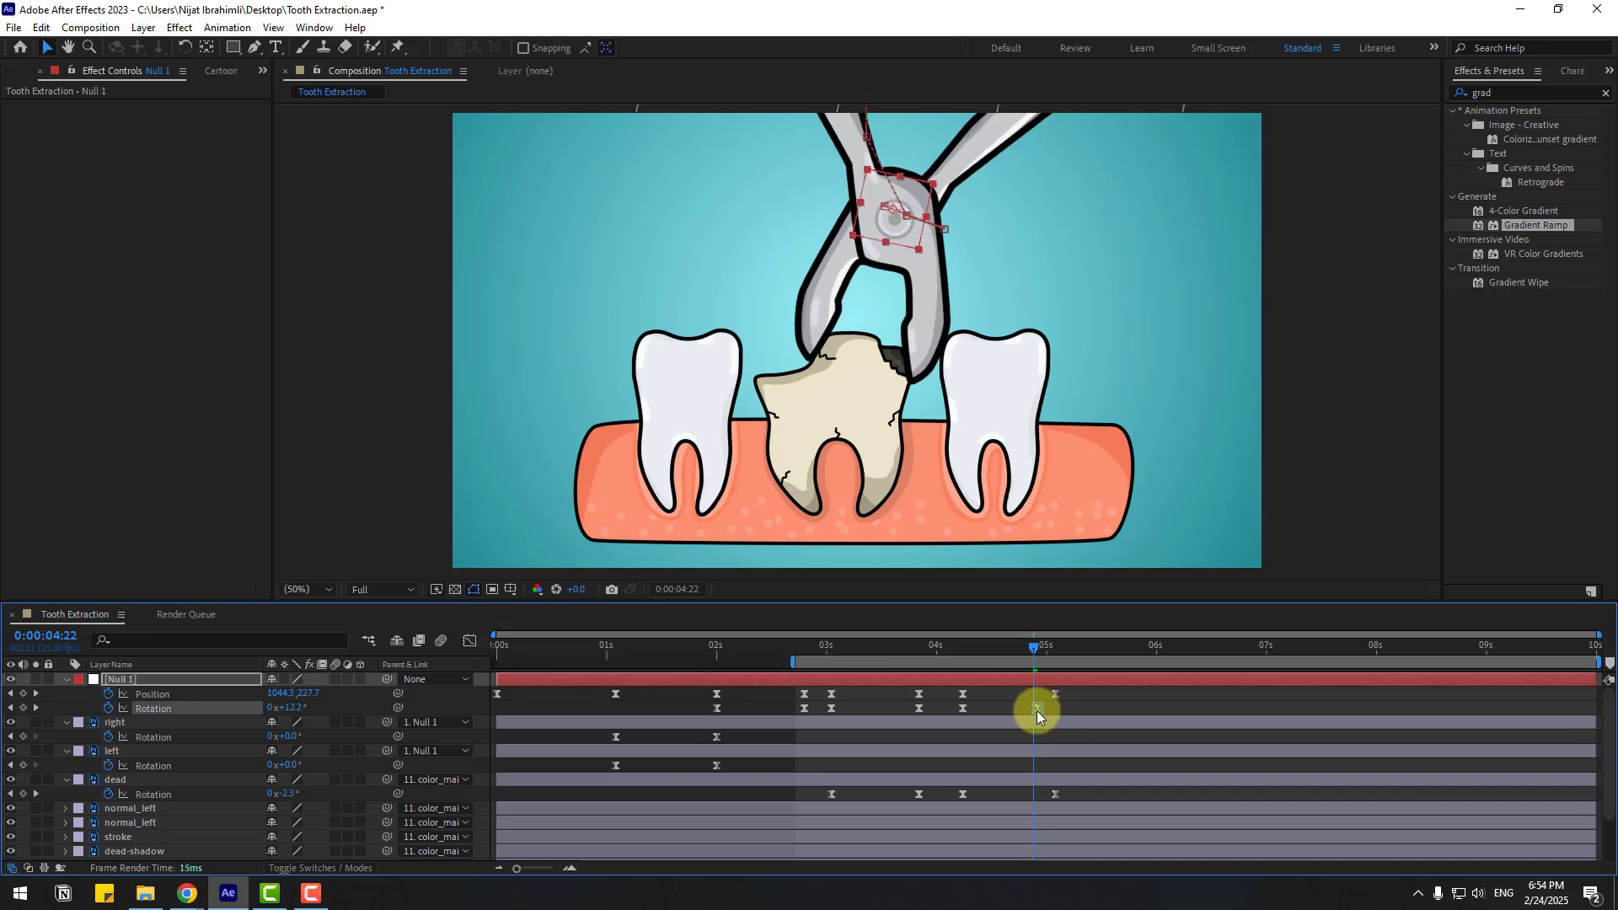
left_click_drag(957, 644, 1035, 646)
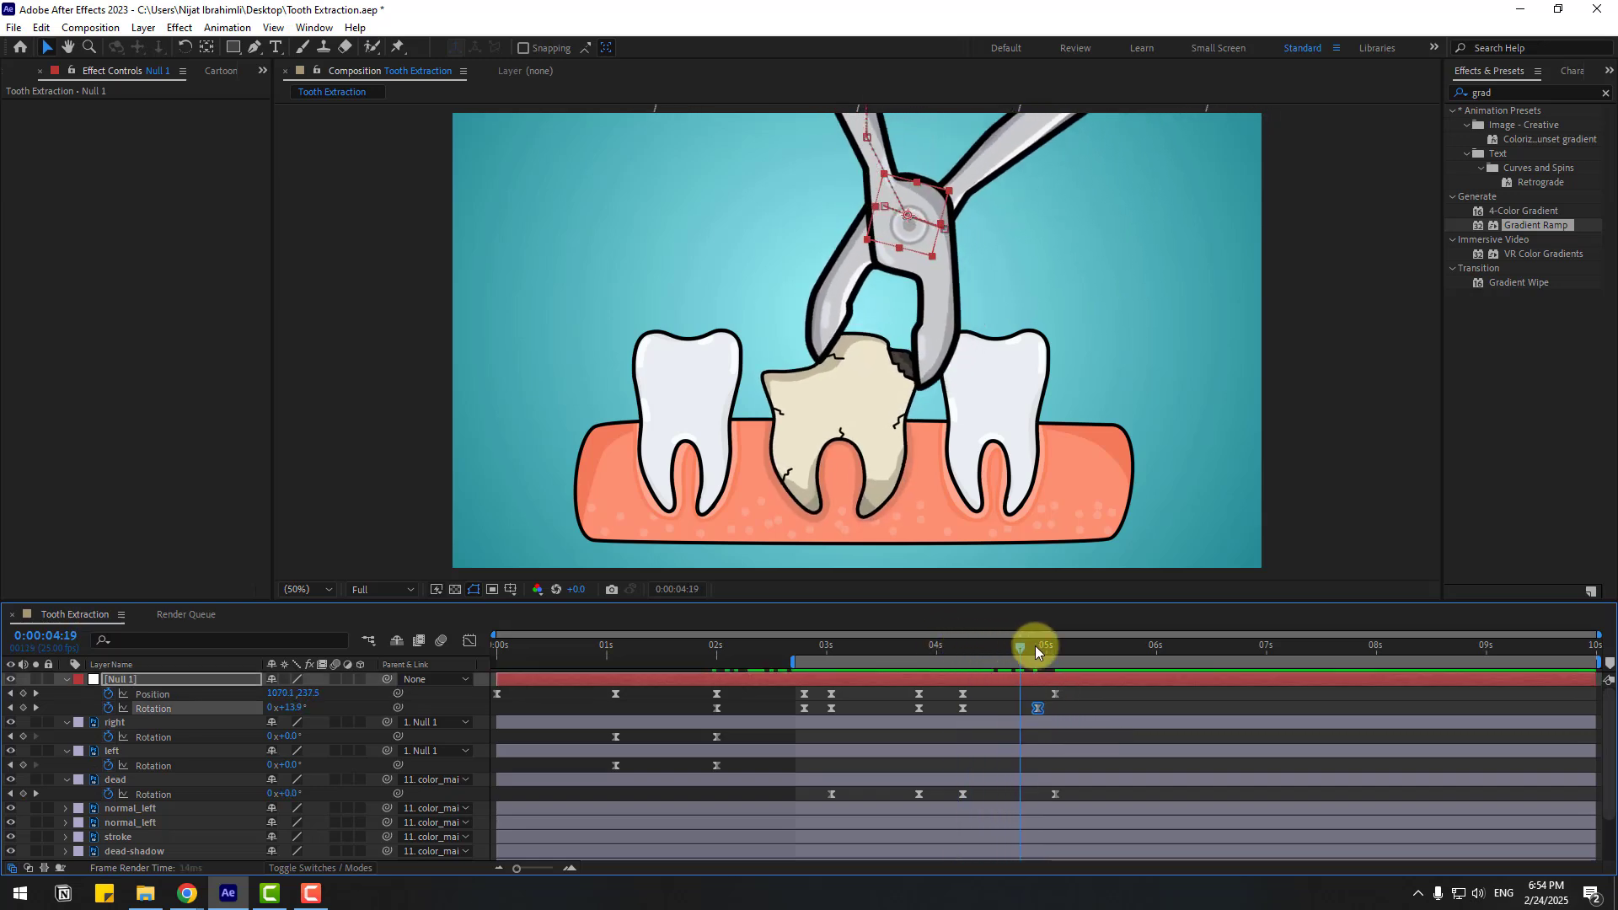
left_click(1034, 702)
left_click_drag(964, 711, 974, 710)
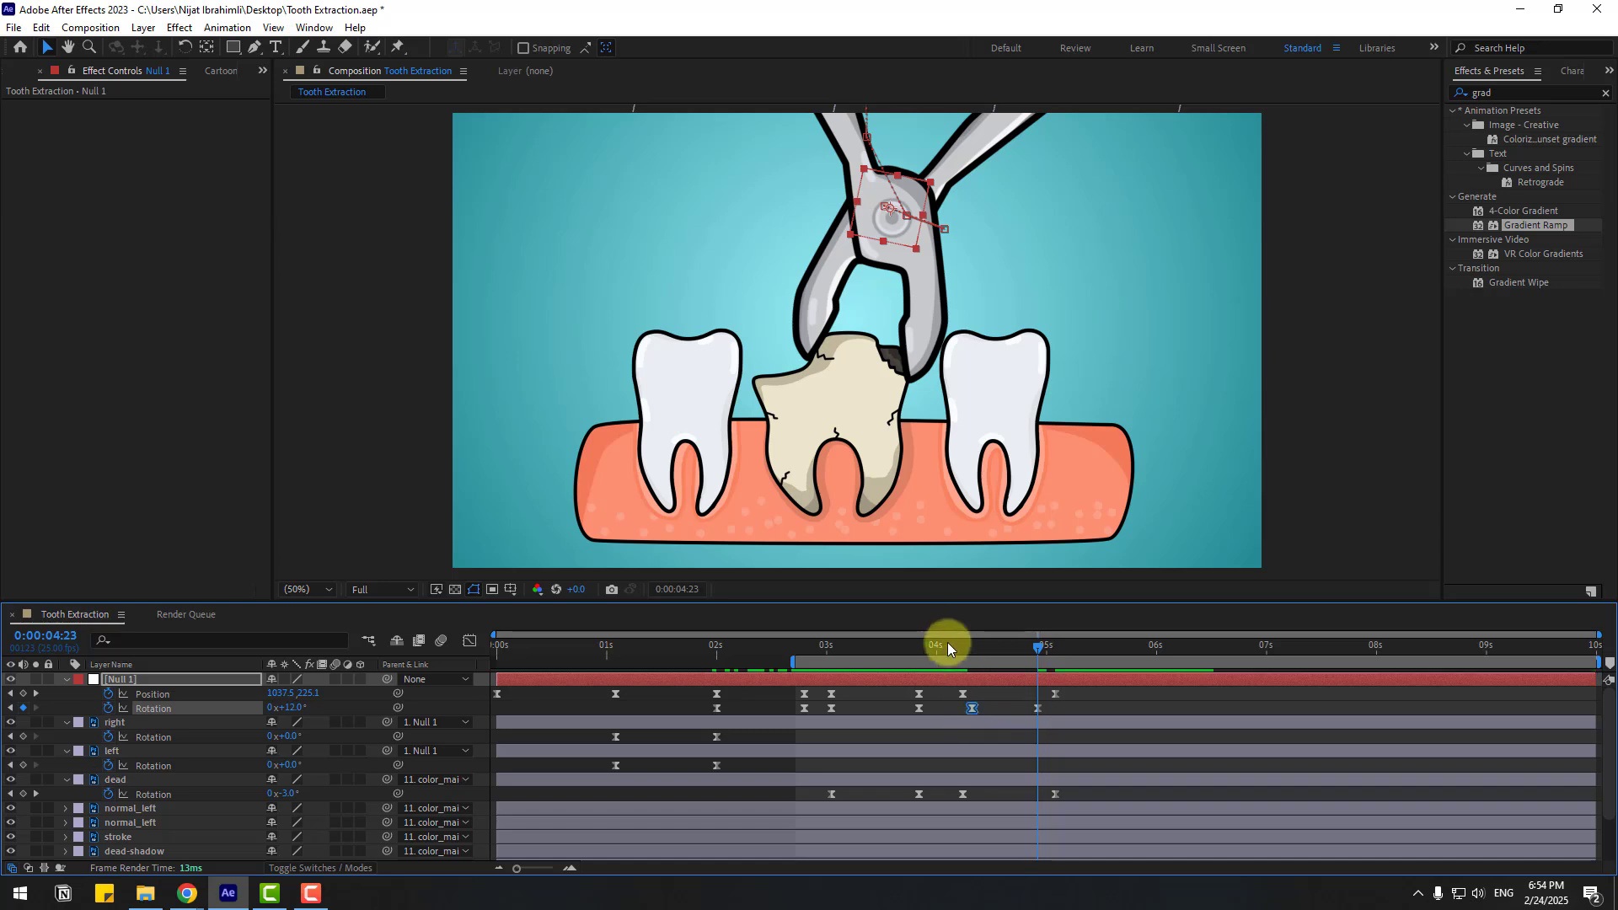
left_click_drag(947, 644, 1029, 651)
key("space")
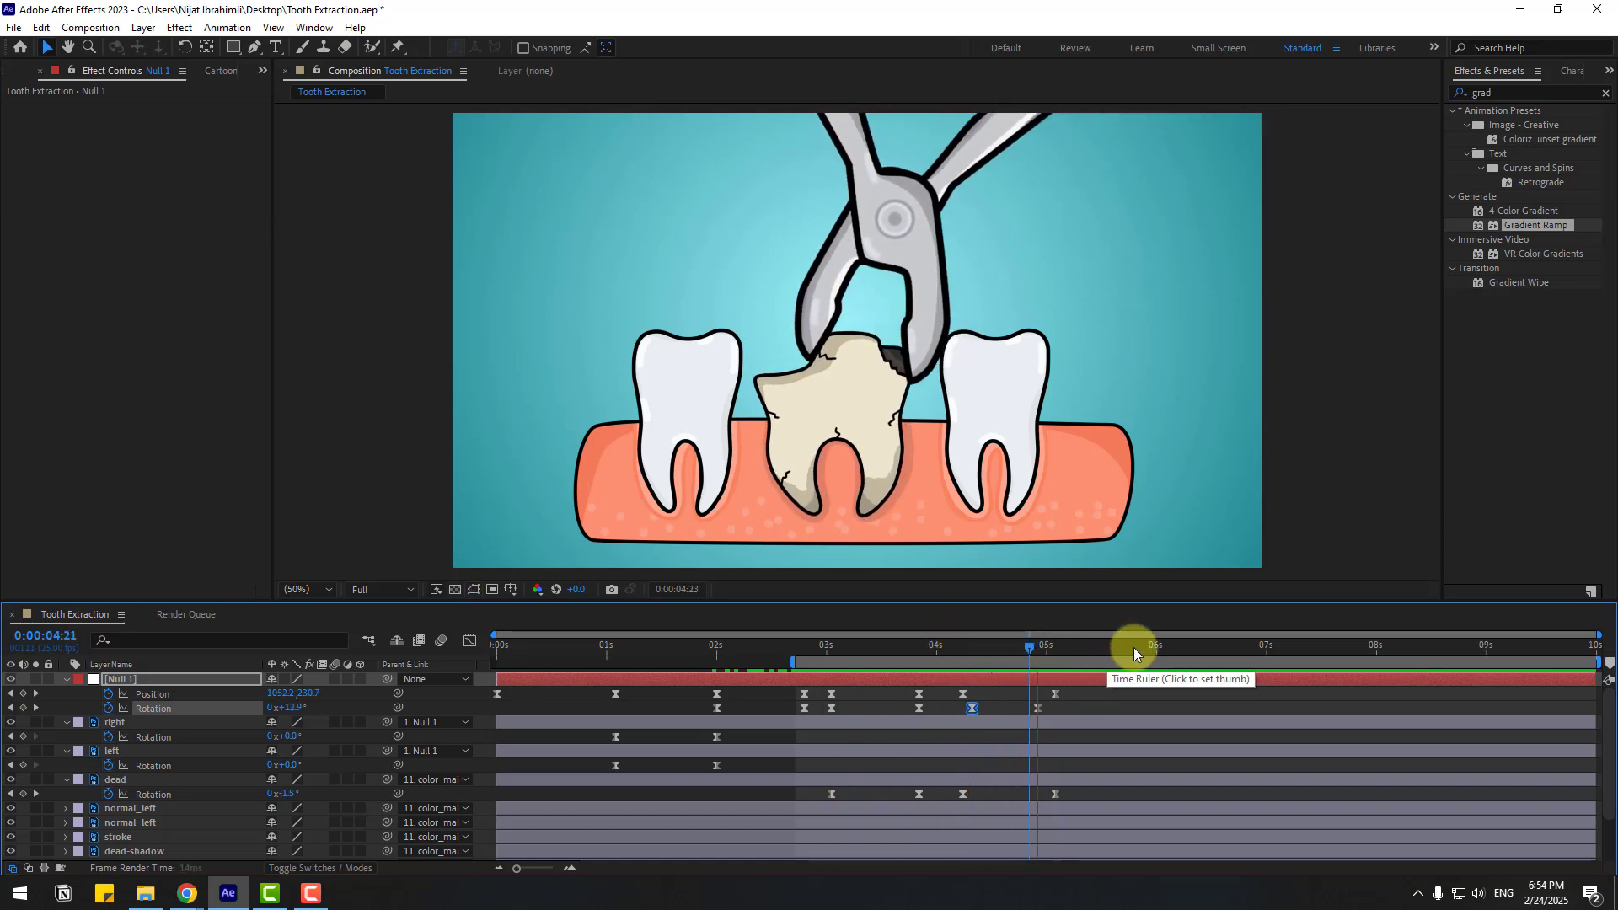
key("space")
- Add holding position and rotation keyframes to Null 1 at 0:00:05:14
left_click_drag(1037, 641, 1061, 641)
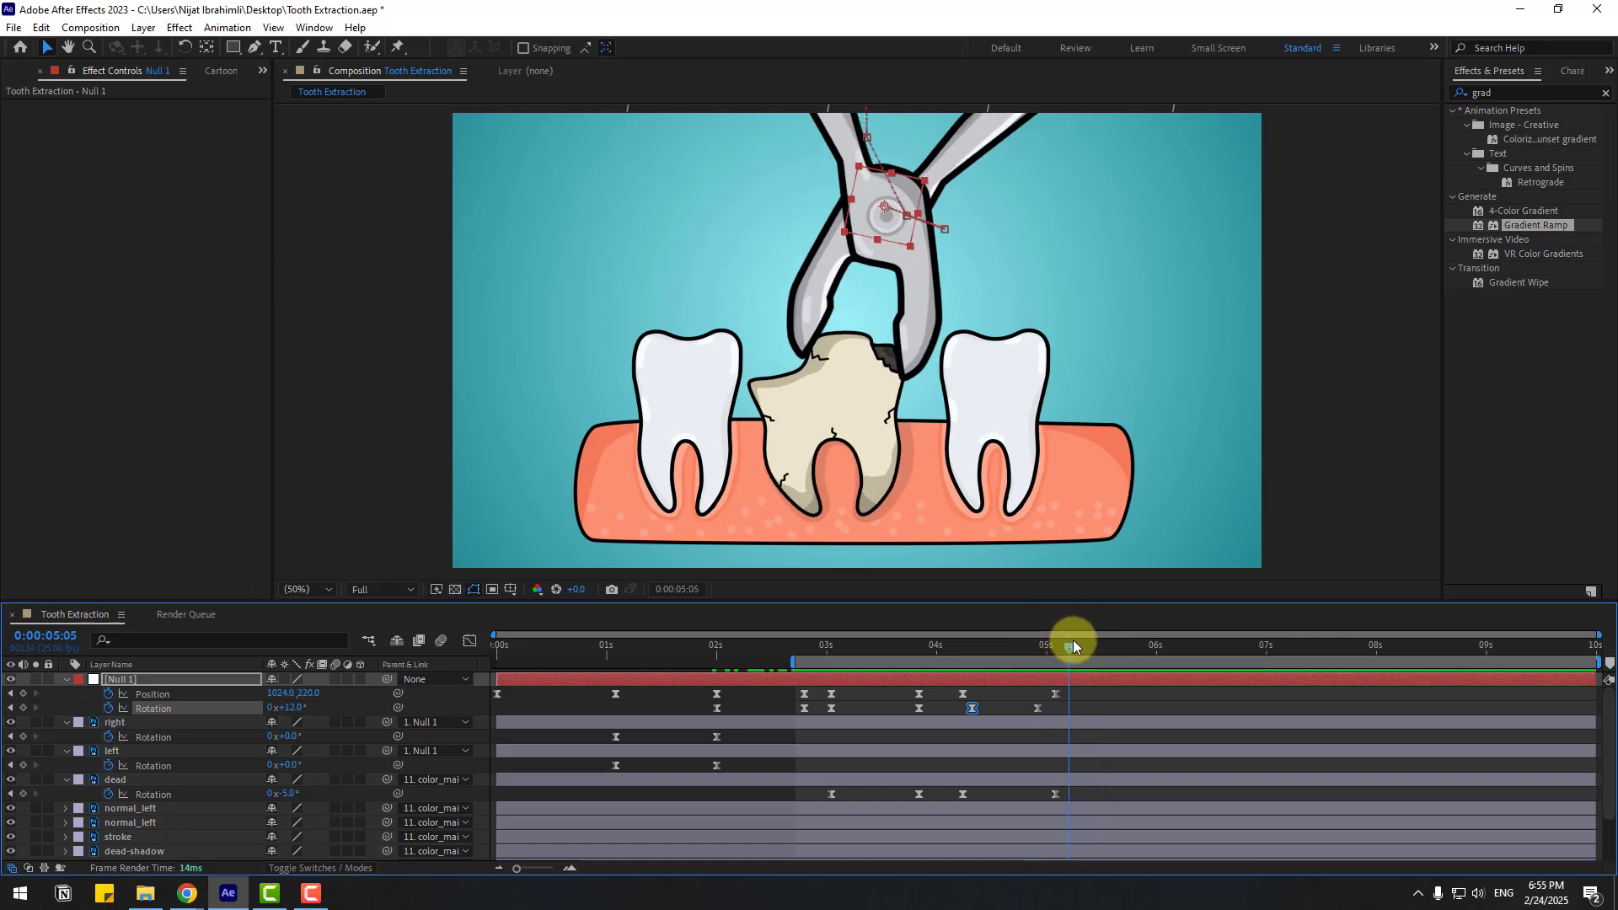
left_click(23, 693)
left_click(30, 717)
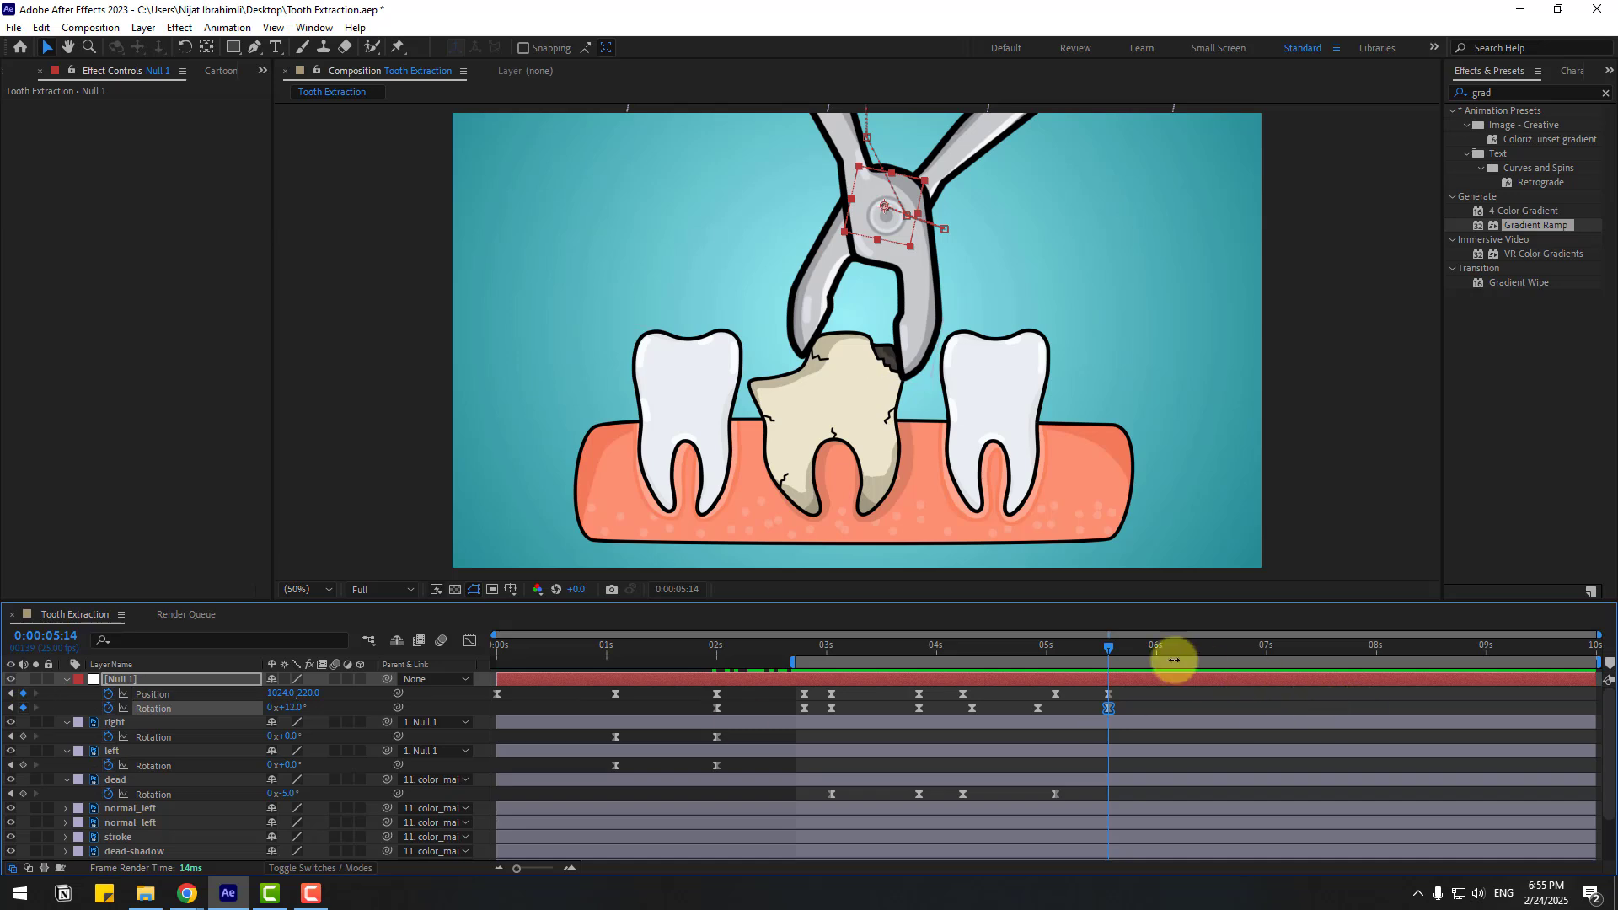
- At 0:00:06:13, move Null 1 up to 1060, 130 to start lifting the pliers
left_click(1215, 649)
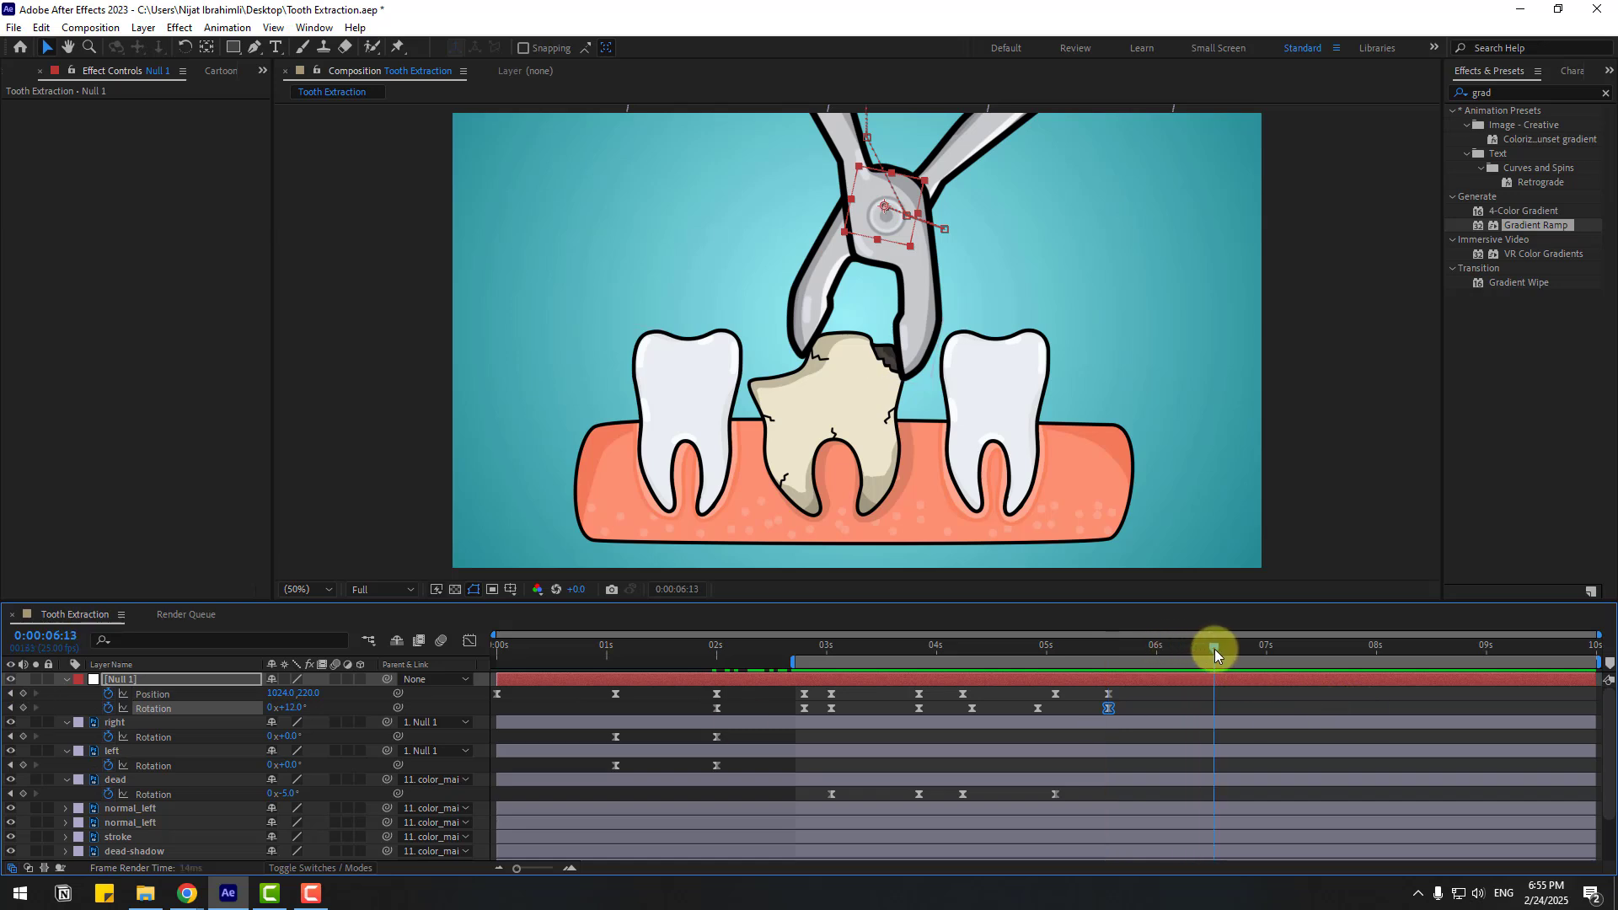
left_click(1250, 706)
left_click(913, 235)
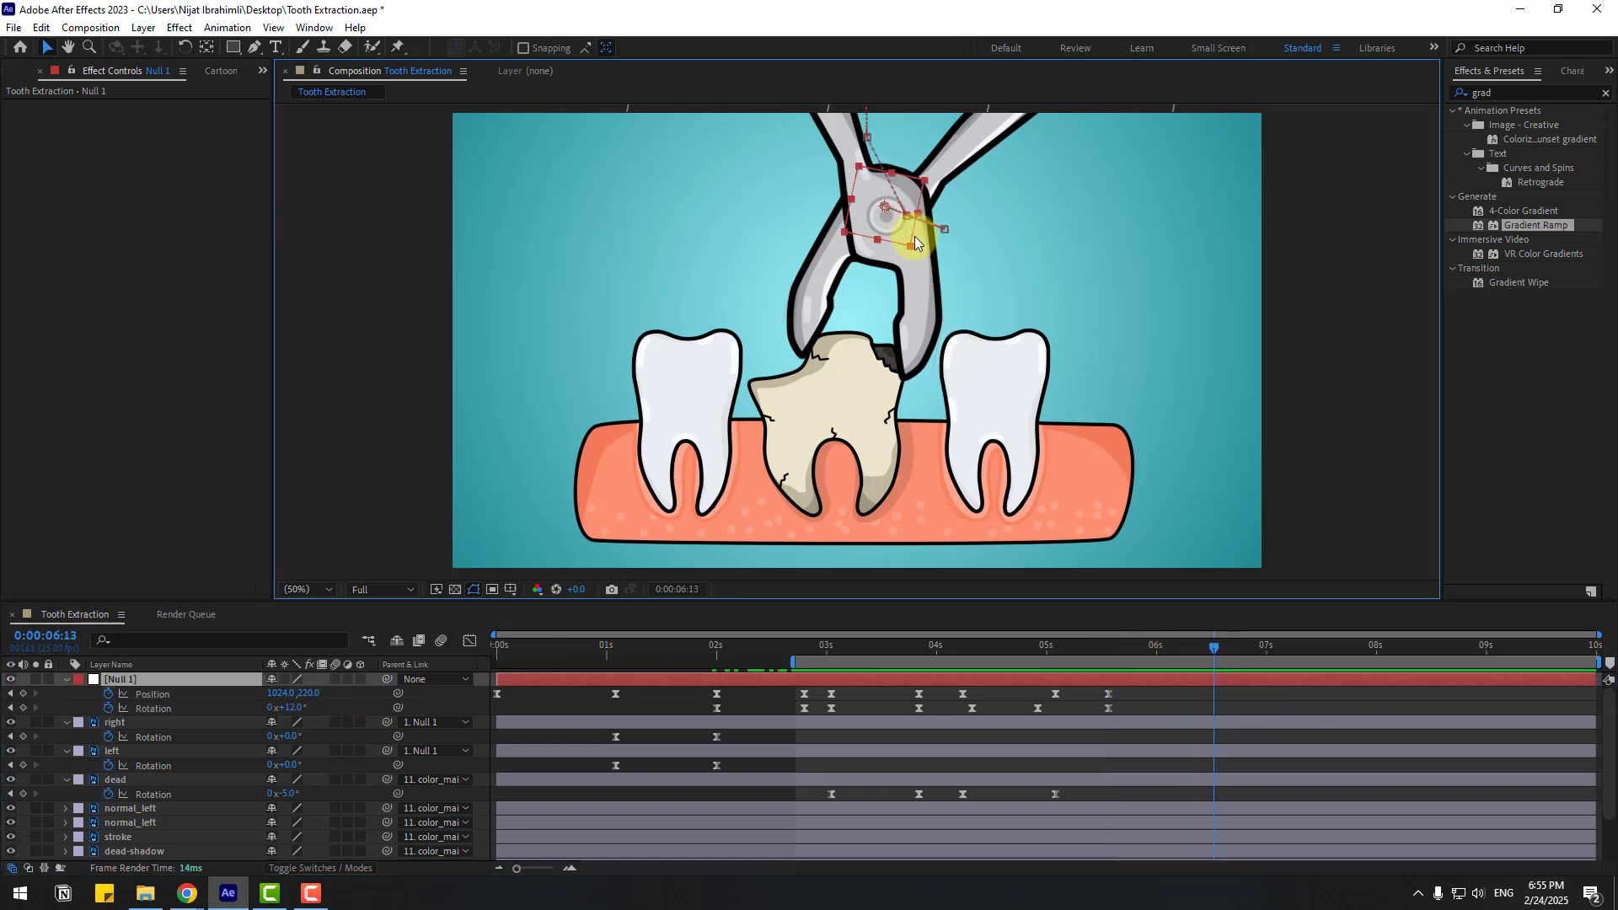
left_click_drag(897, 236, 908, 199)
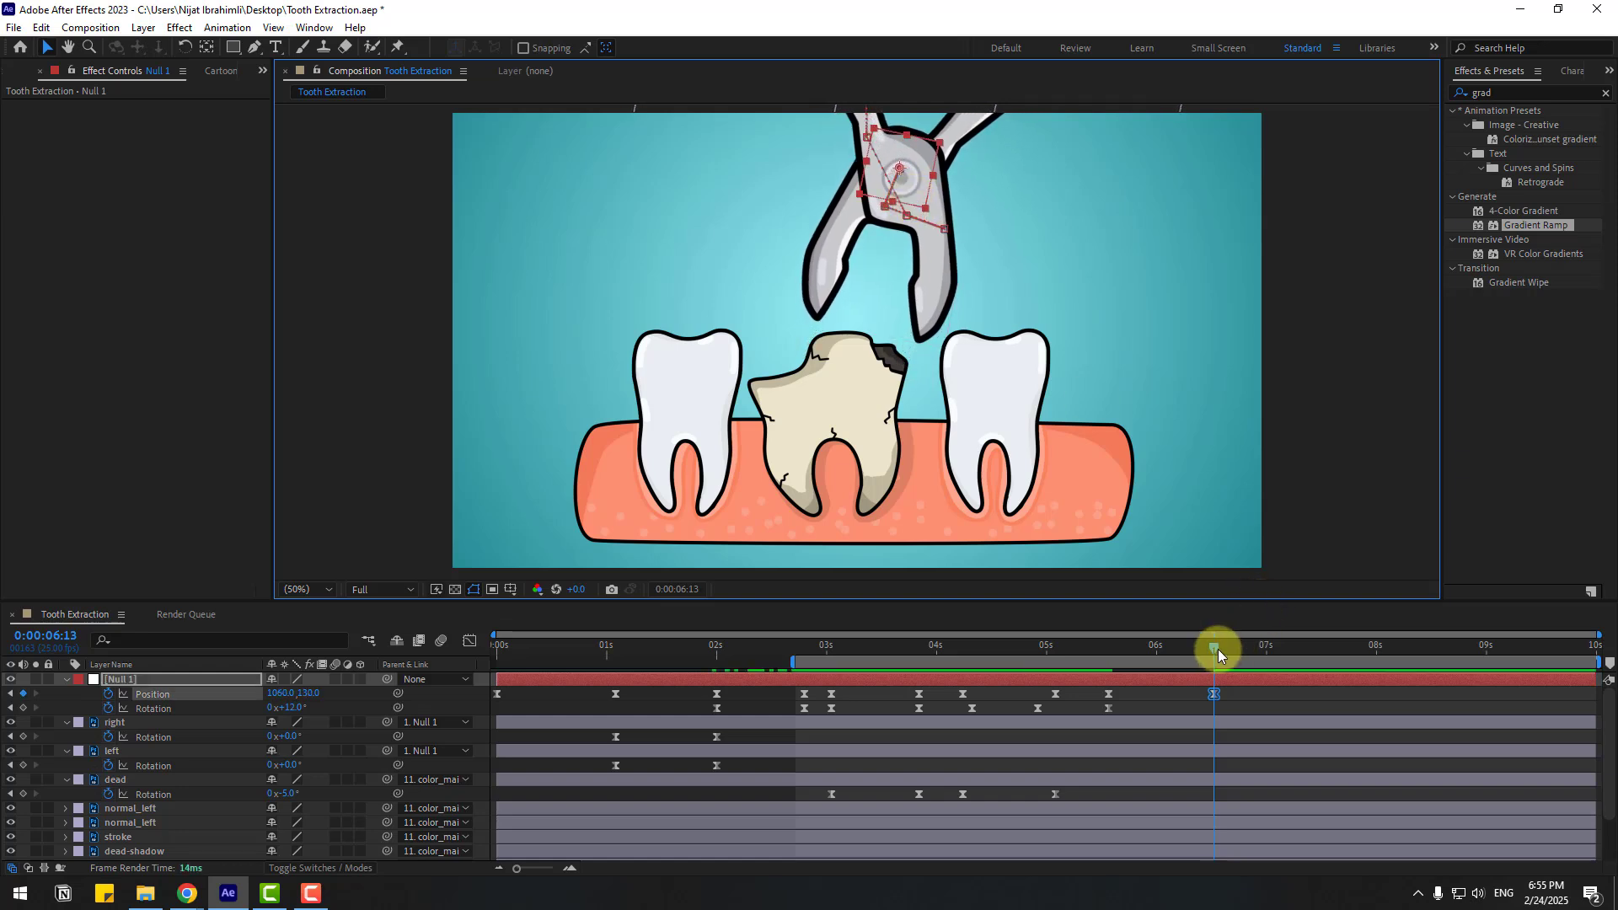
- Hold Null 1's position with a keyframe at 0:00:06:17, and move it to 986, 18 at 0:00:07:09
left_click_drag(1217, 649, 1228, 649)
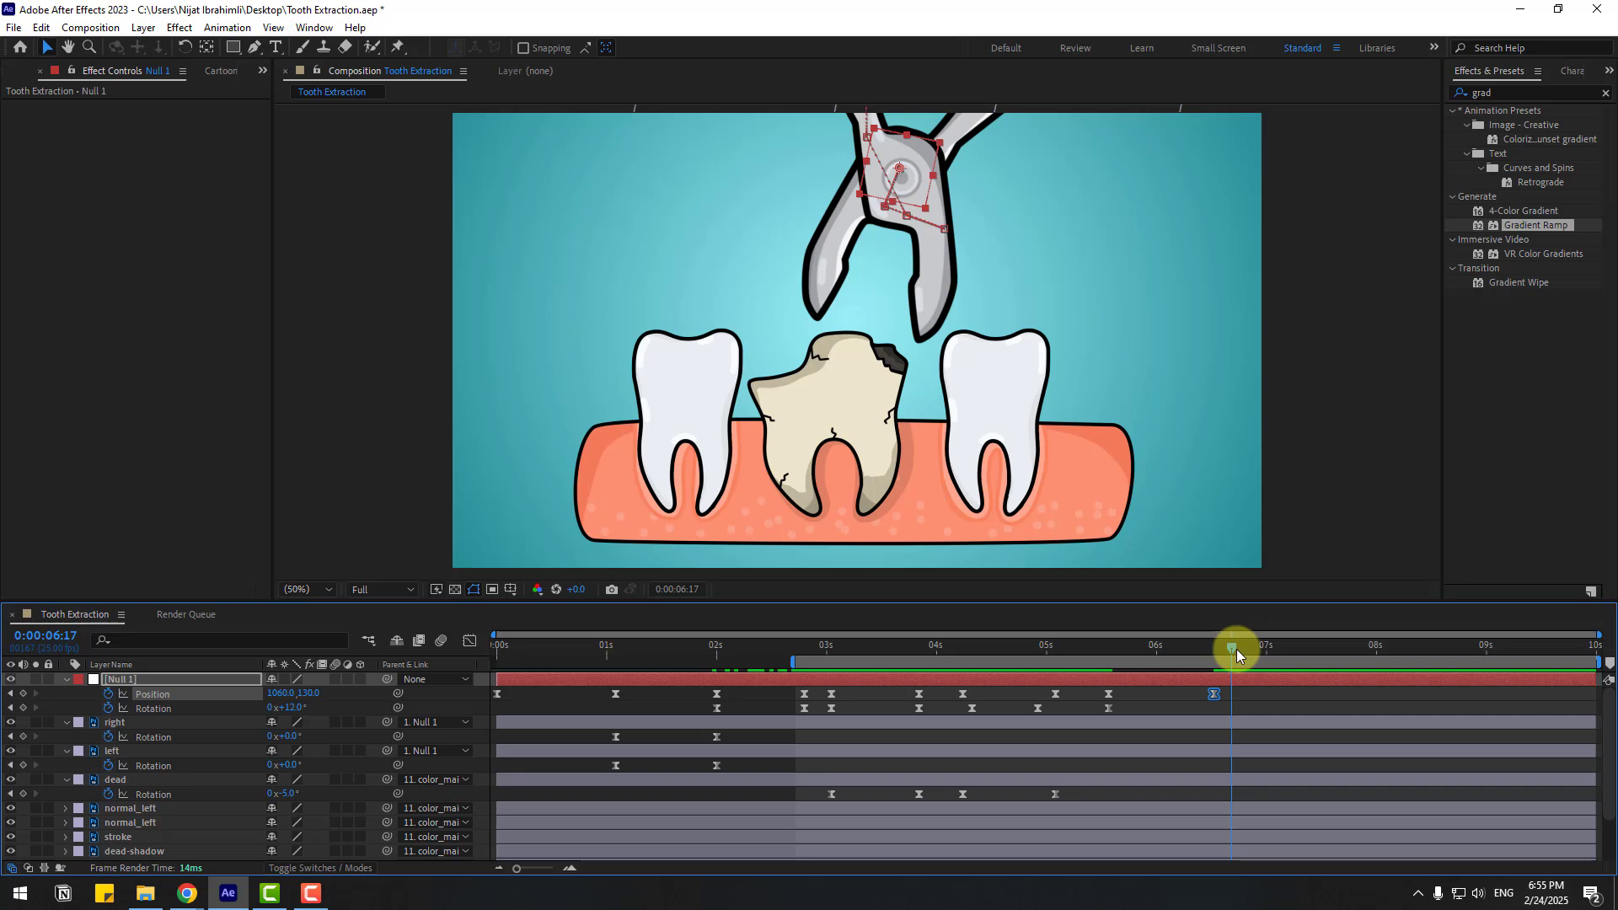
left_click(23, 694)
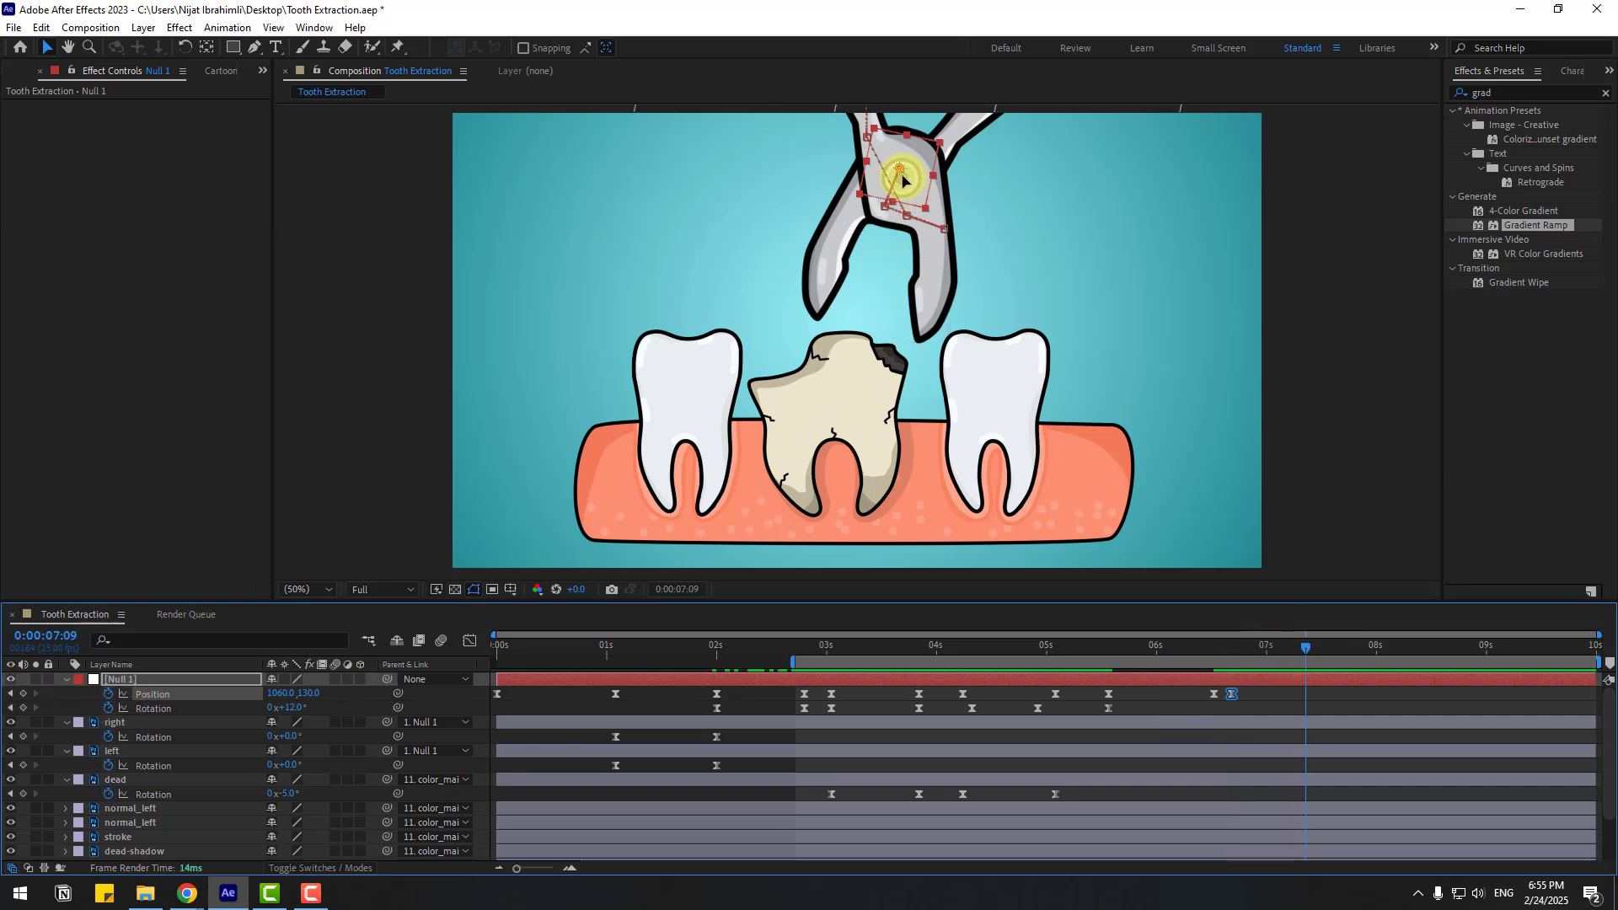
left_click_drag(903, 179, 871, 131)
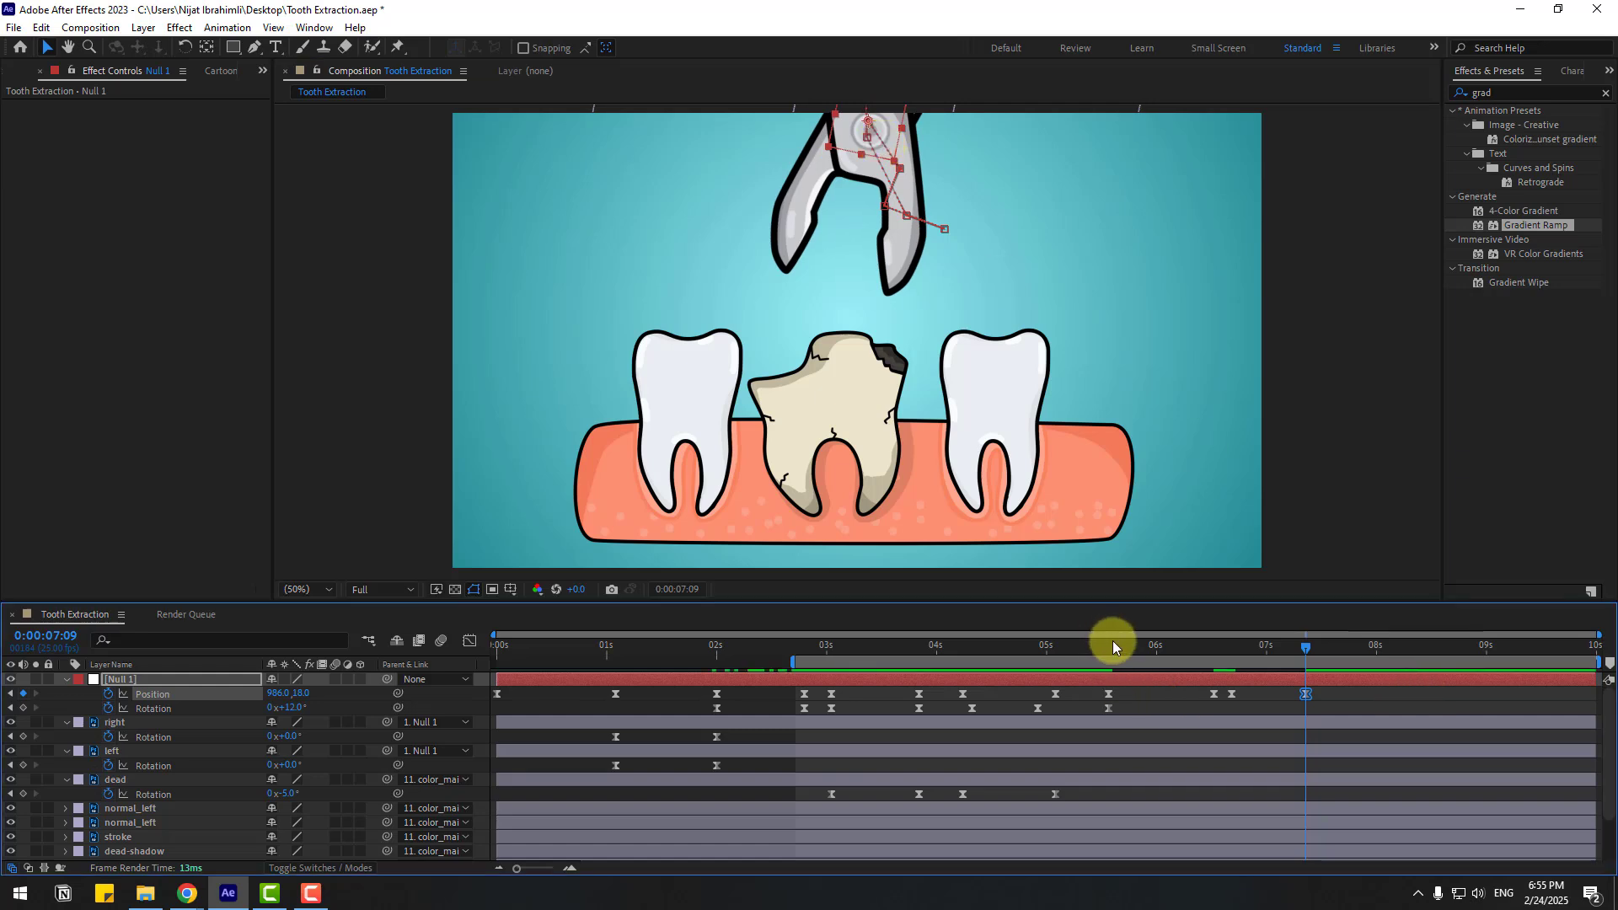
- Rotate Null 1 to 5° at 0:00:06:13 and hold that rotation with a keyframe at 0:00:06:17
left_click_drag(1113, 644, 1212, 651)
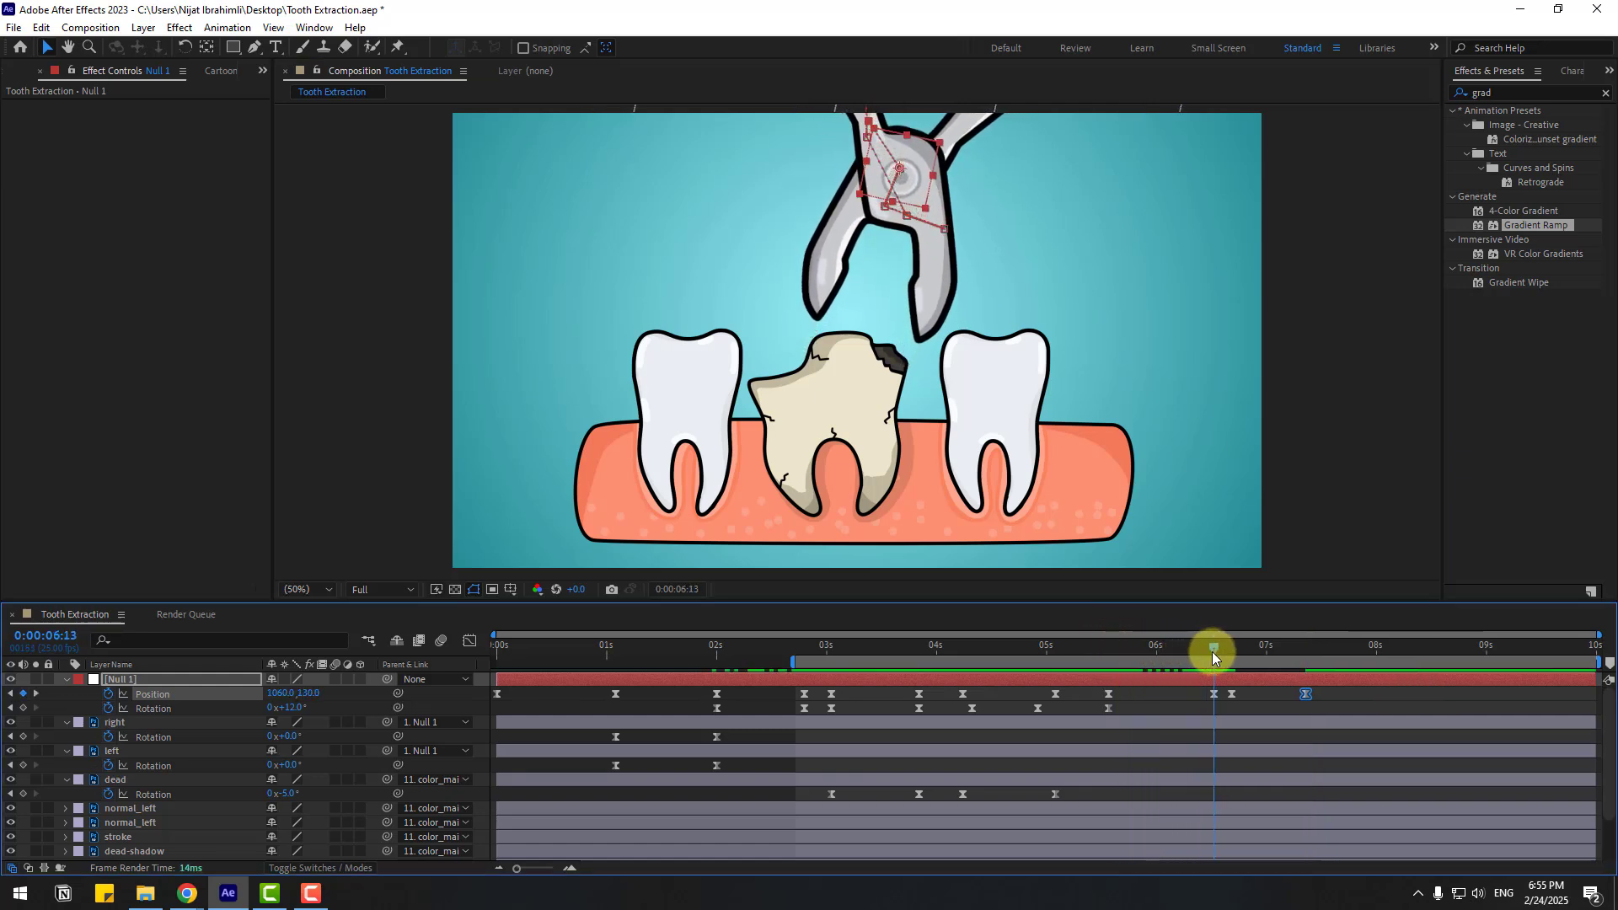
left_click_drag(286, 707, 290, 708)
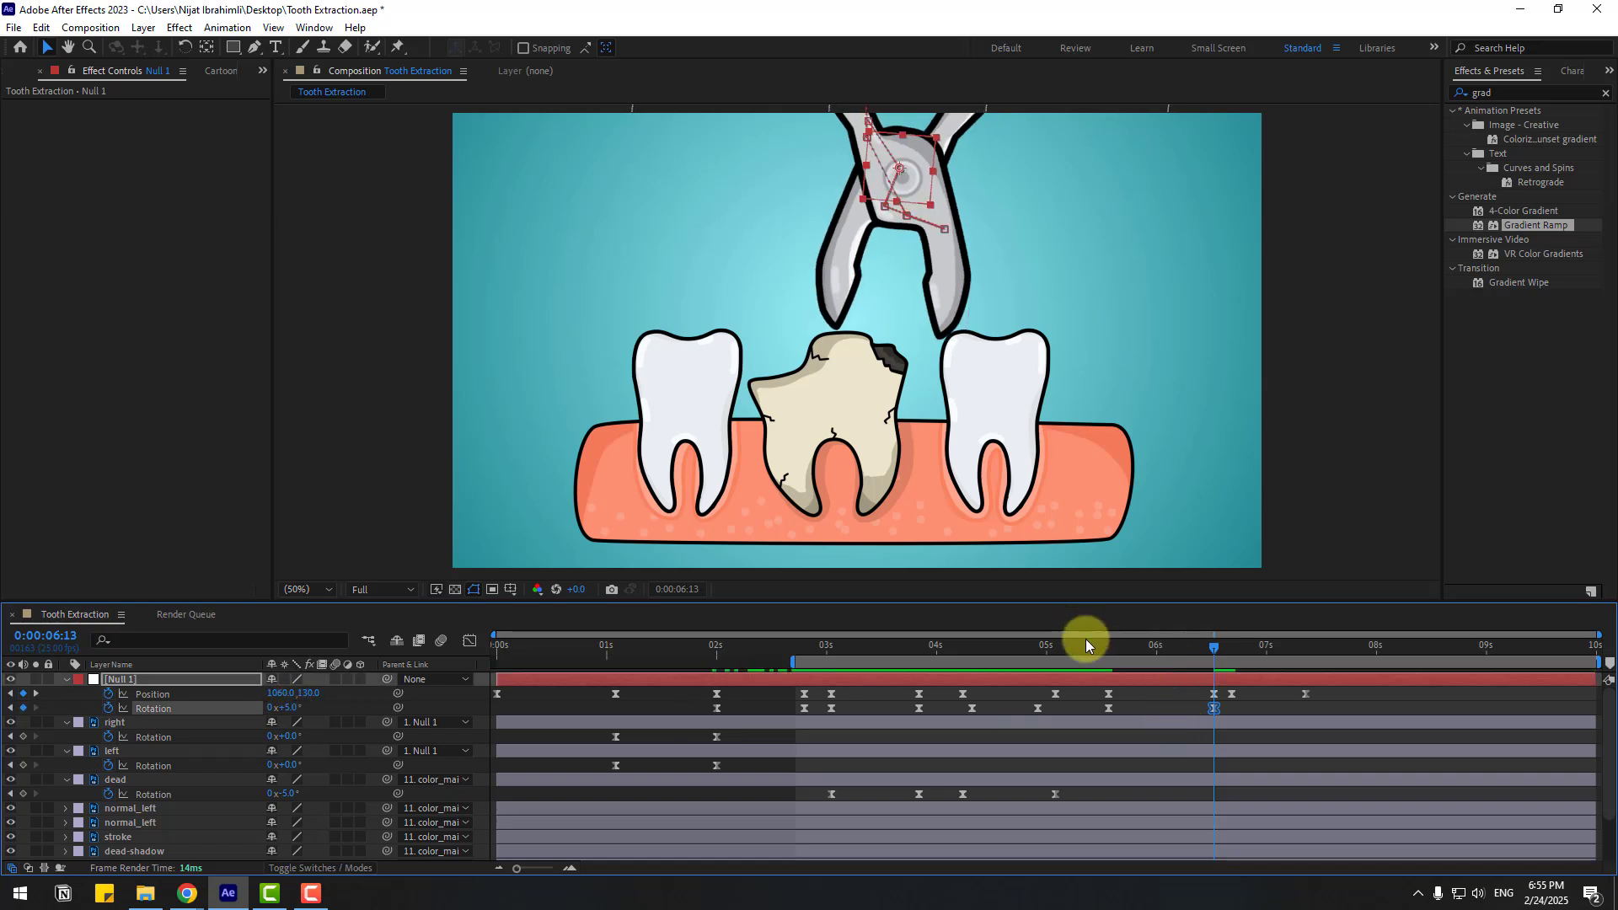
left_click_drag(1086, 639, 1220, 644)
left_click(23, 708)
- Set Null 1's rotation to -3° at 0:00:07:09
left_click_drag(1267, 651, 1305, 650)
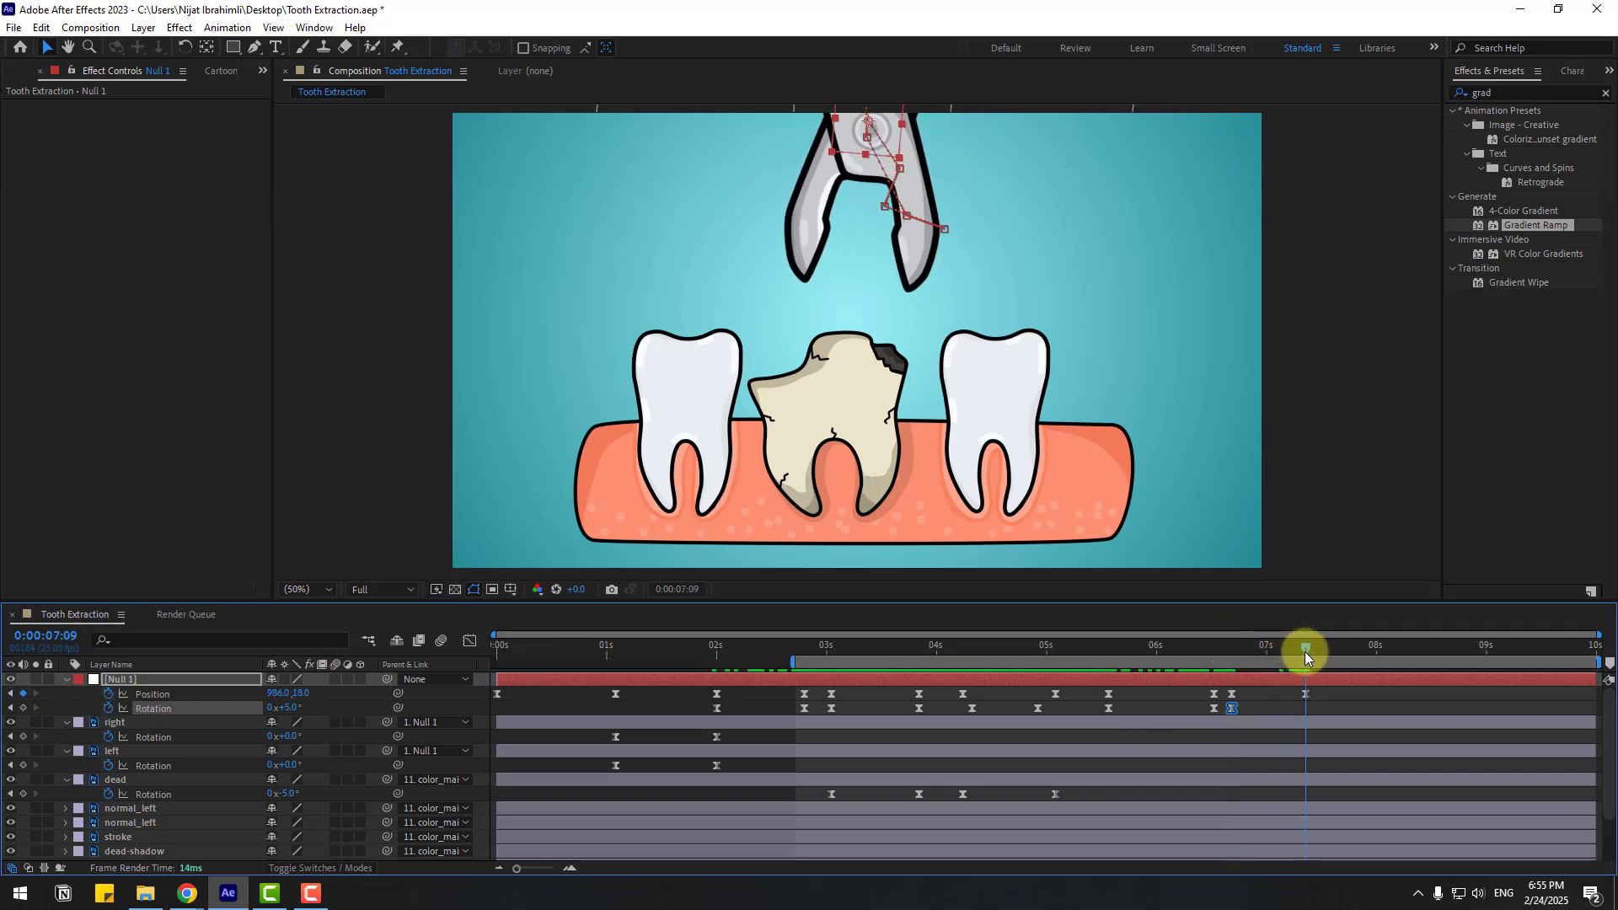
left_click(288, 711)
left_click_drag(288, 708, 277, 706)
- Hold Null 1's position and rotation at 0:00:07:14, and at 0:00:08:11 move it to 986, -452 with 7° rotation
left_click_drag(1161, 651, 1327, 638)
left_click(23, 693)
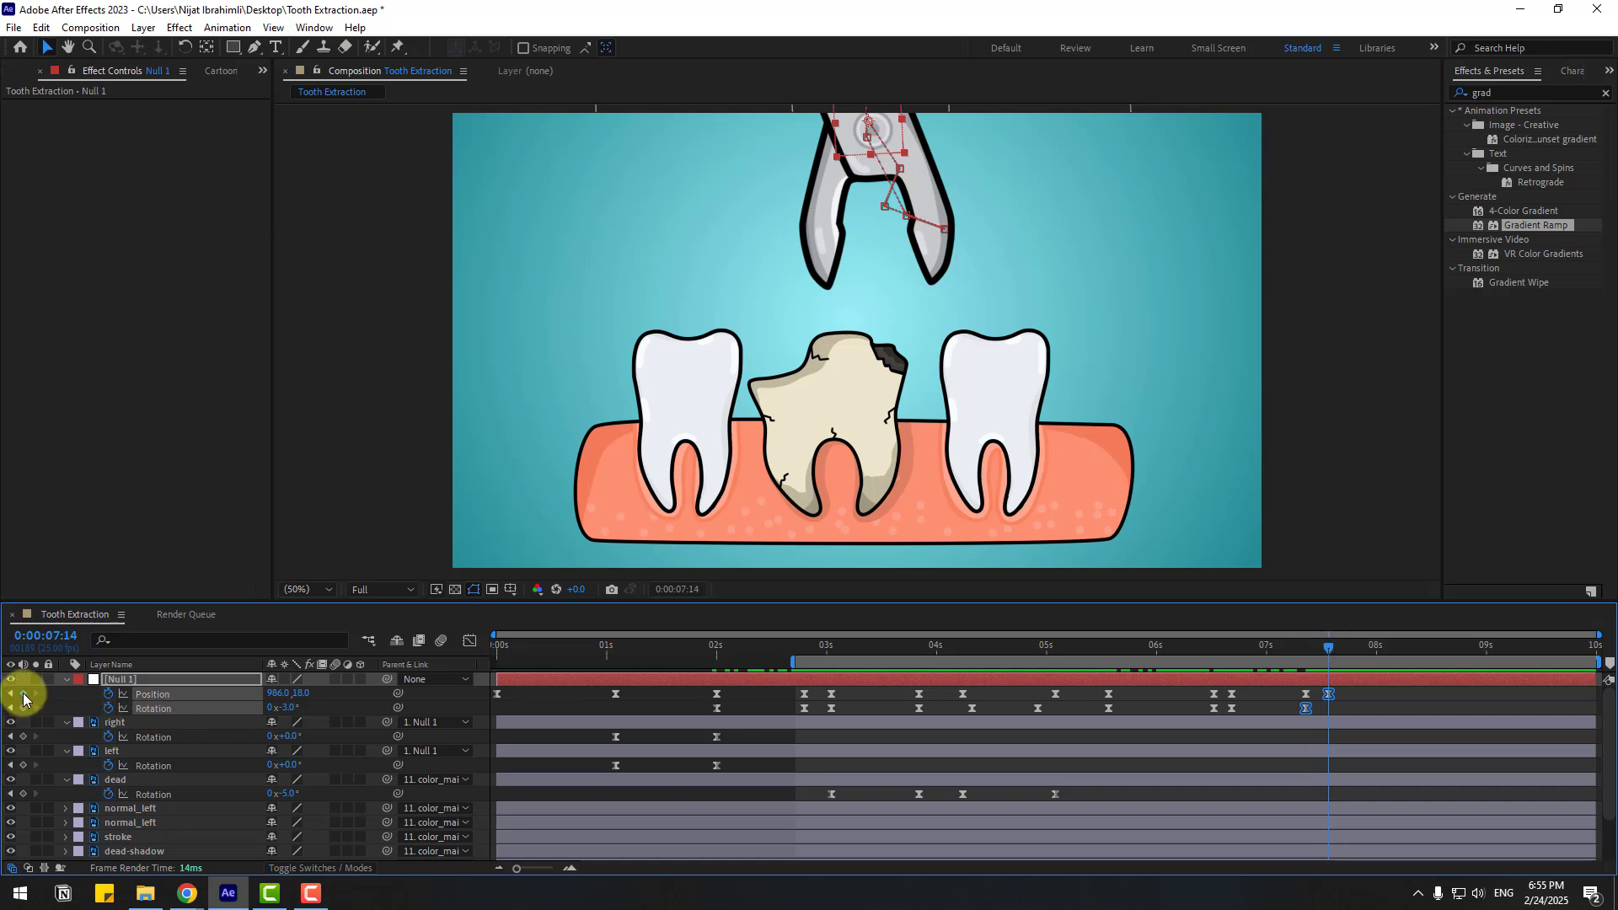
left_click(22, 708)
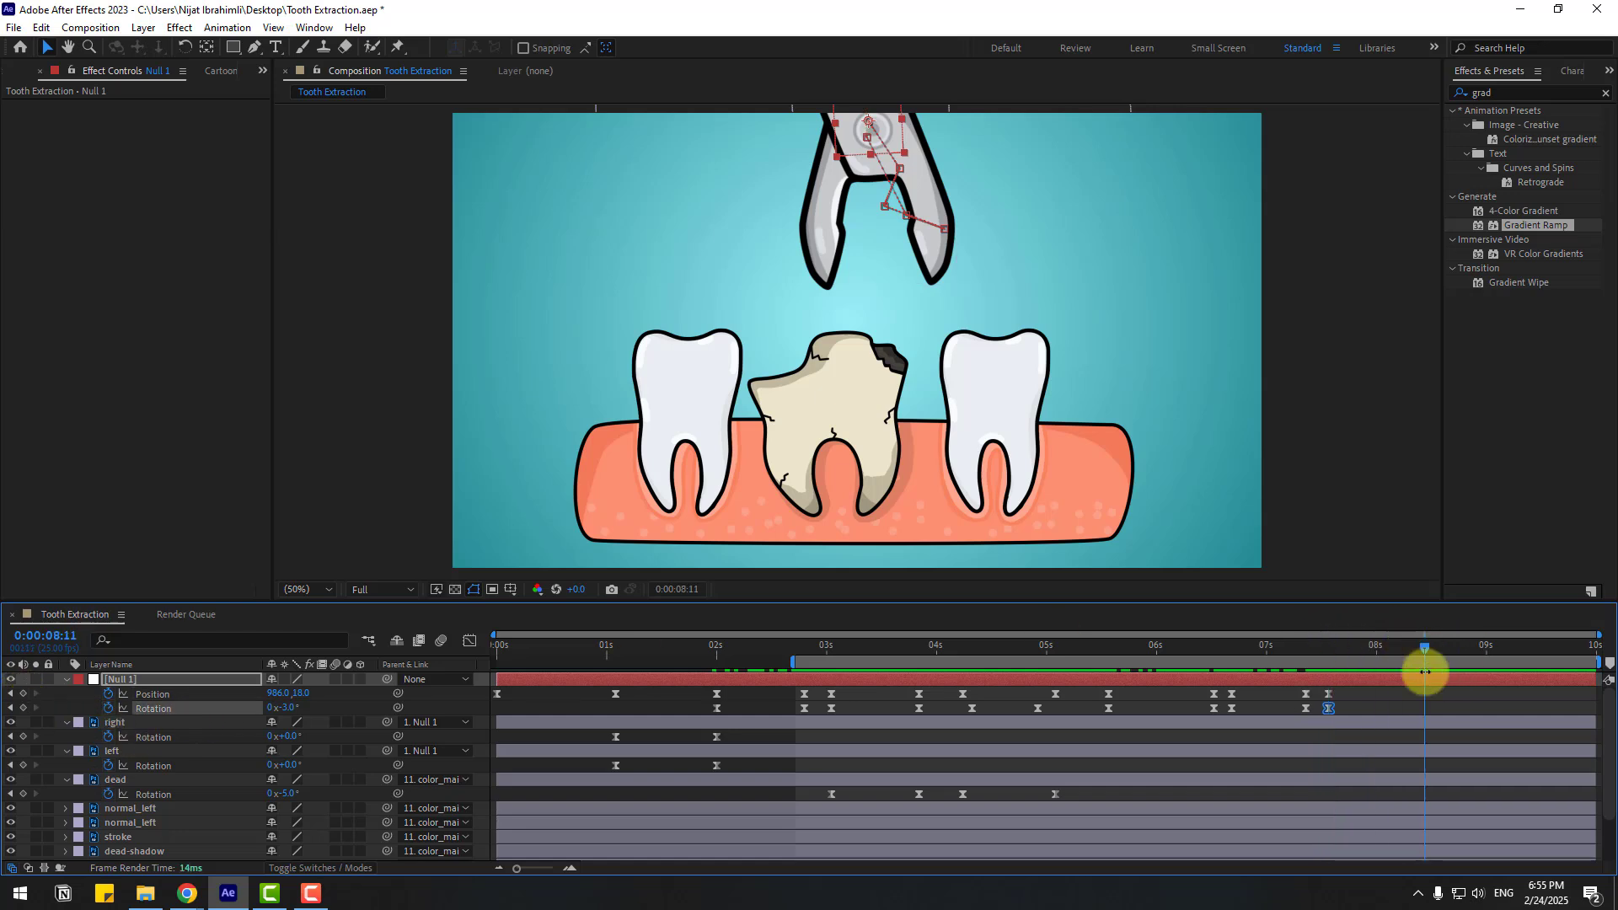
left_click(313, 704)
mouse_move(306, 692)
left_mouse_down()
mouse_move(278, 685)
mouse_move(296, 705)
left_mouse_up()
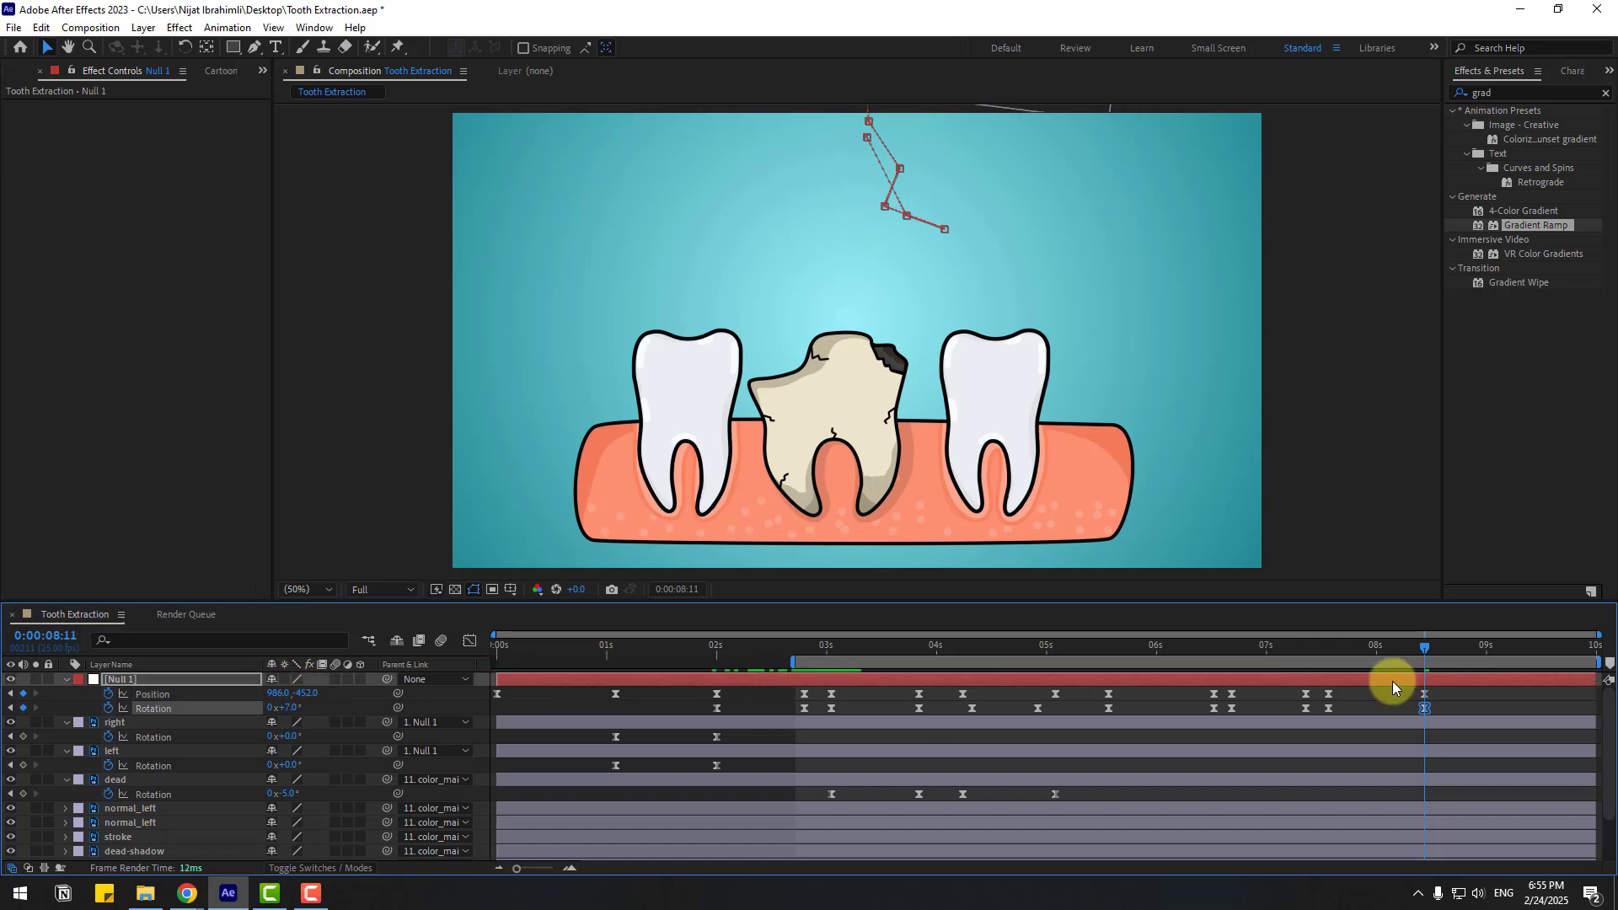
- Split the dead tooth layer at 0:00:05:02
left_click_drag(1320, 654, 1065, 674)
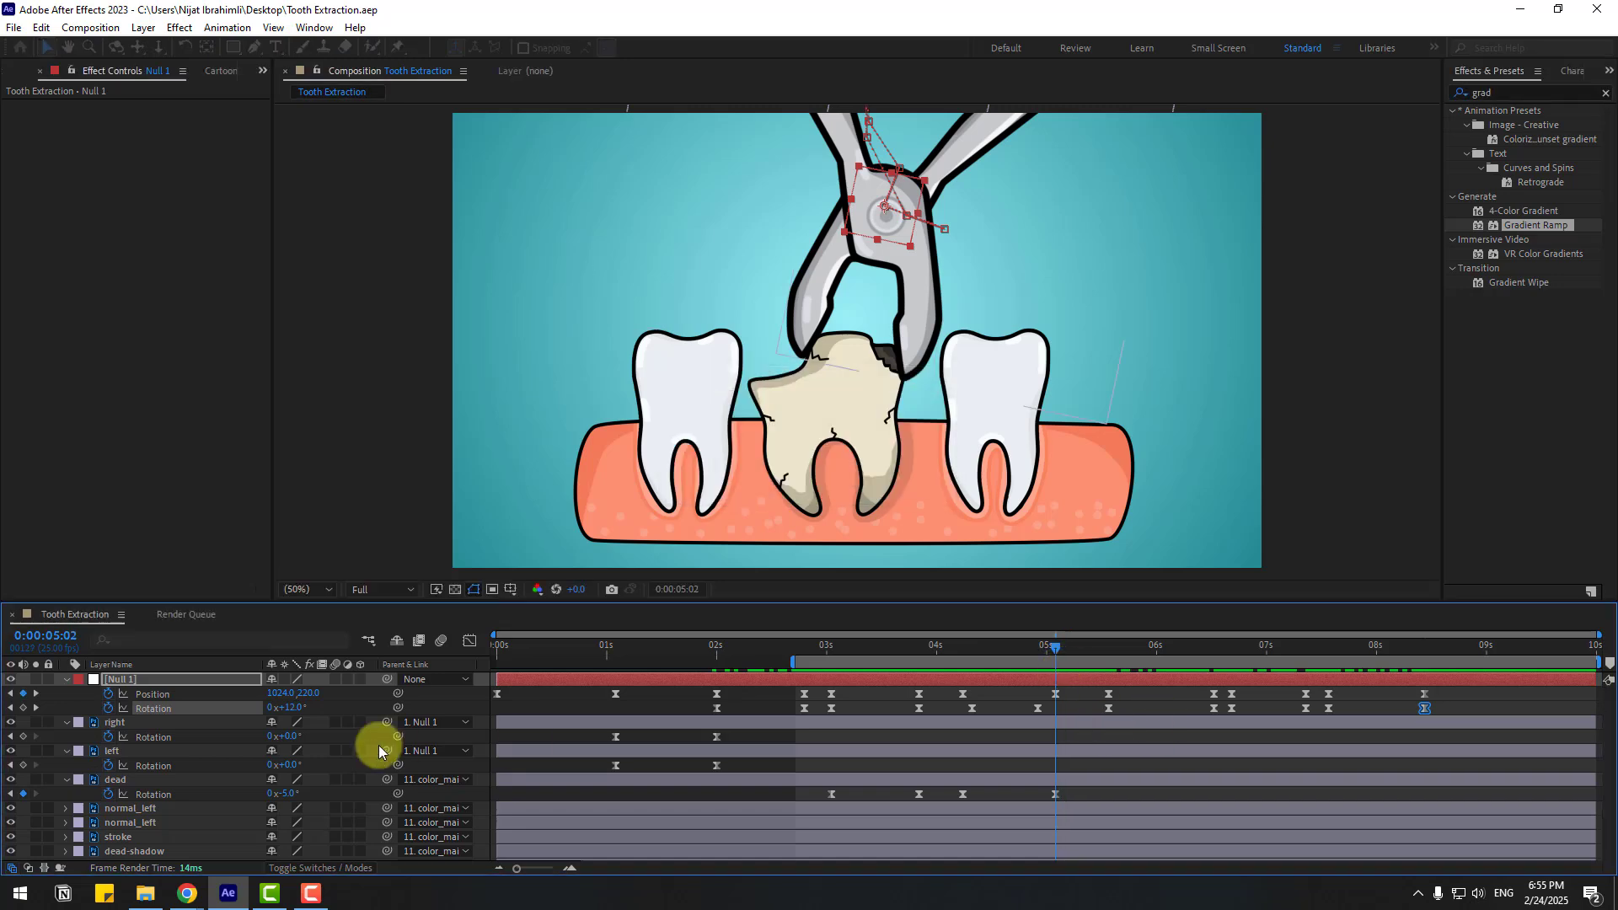
left_click(118, 777)
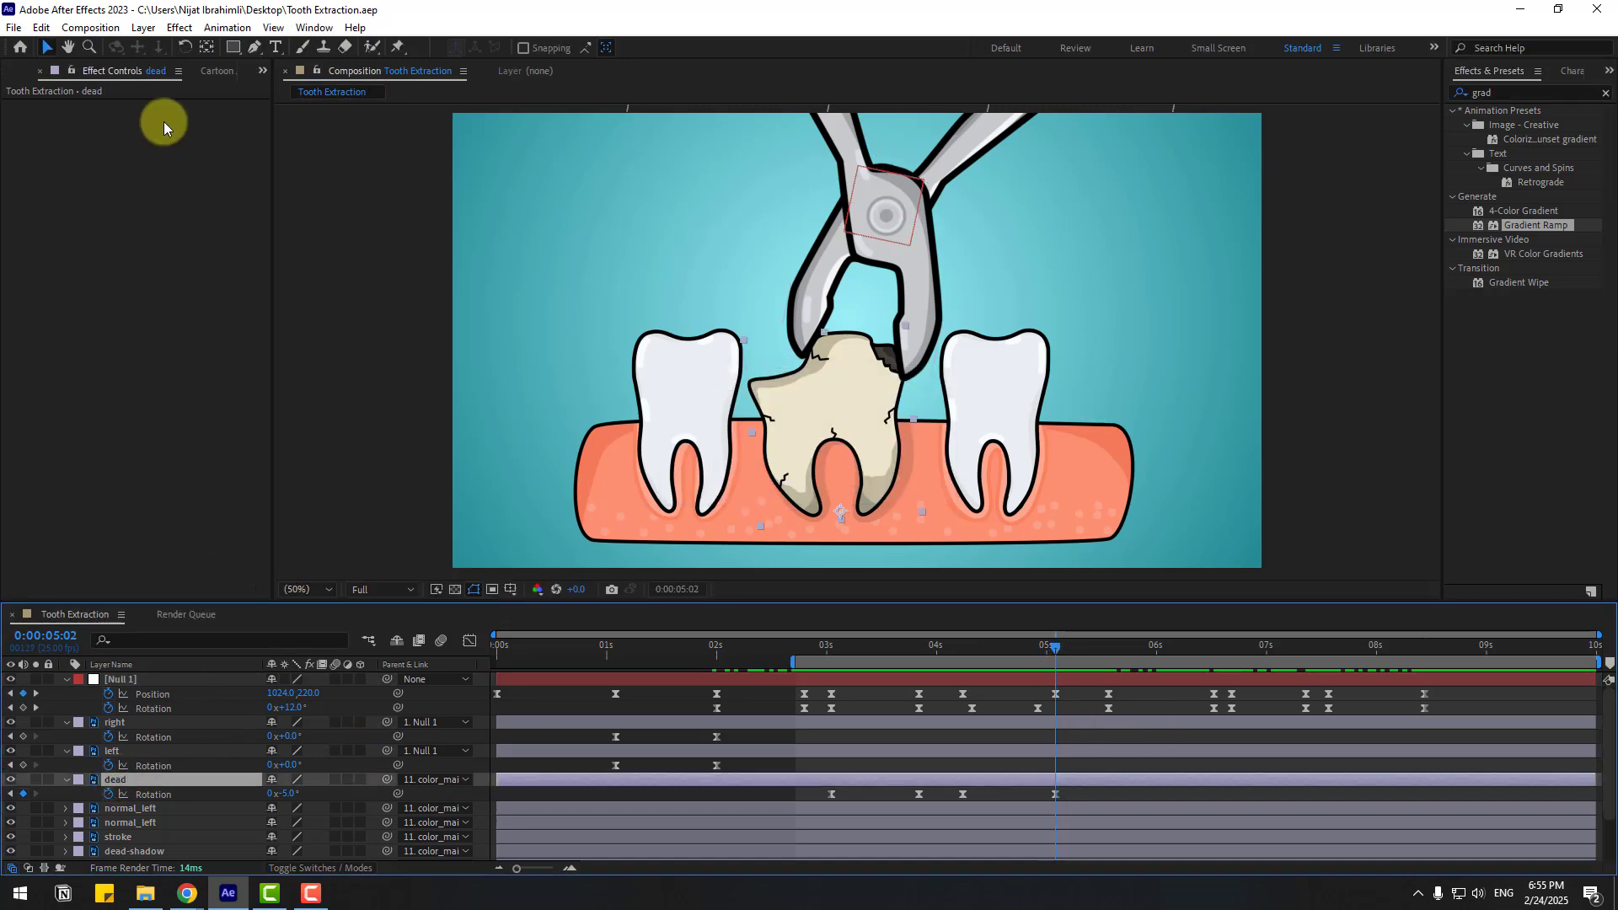
left_click(42, 27)
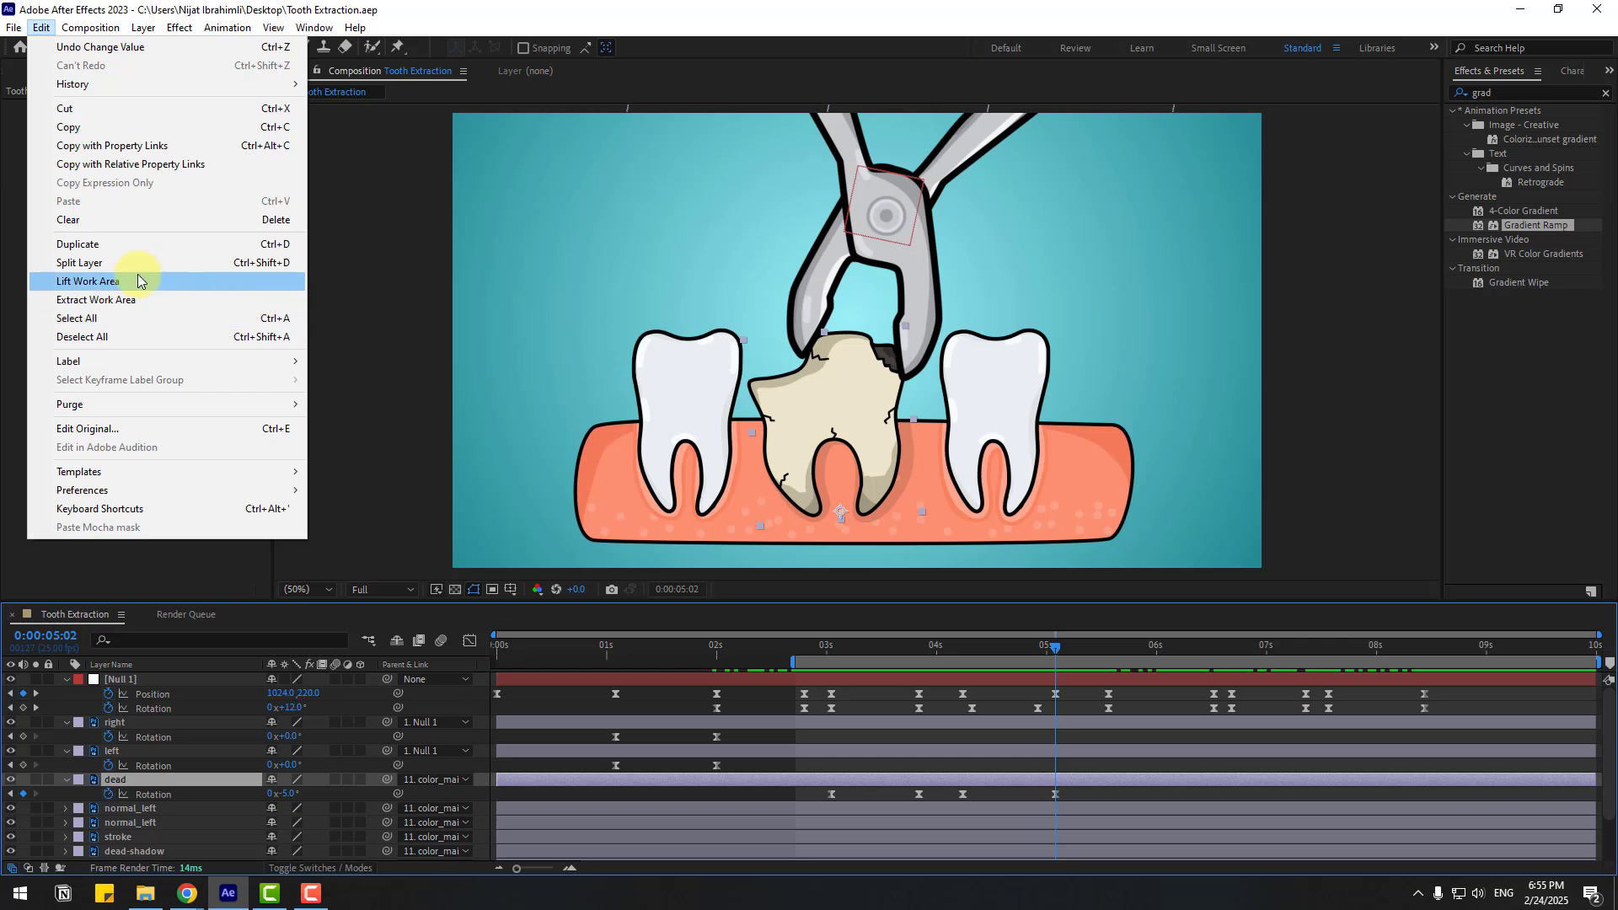
left_click(256, 266)
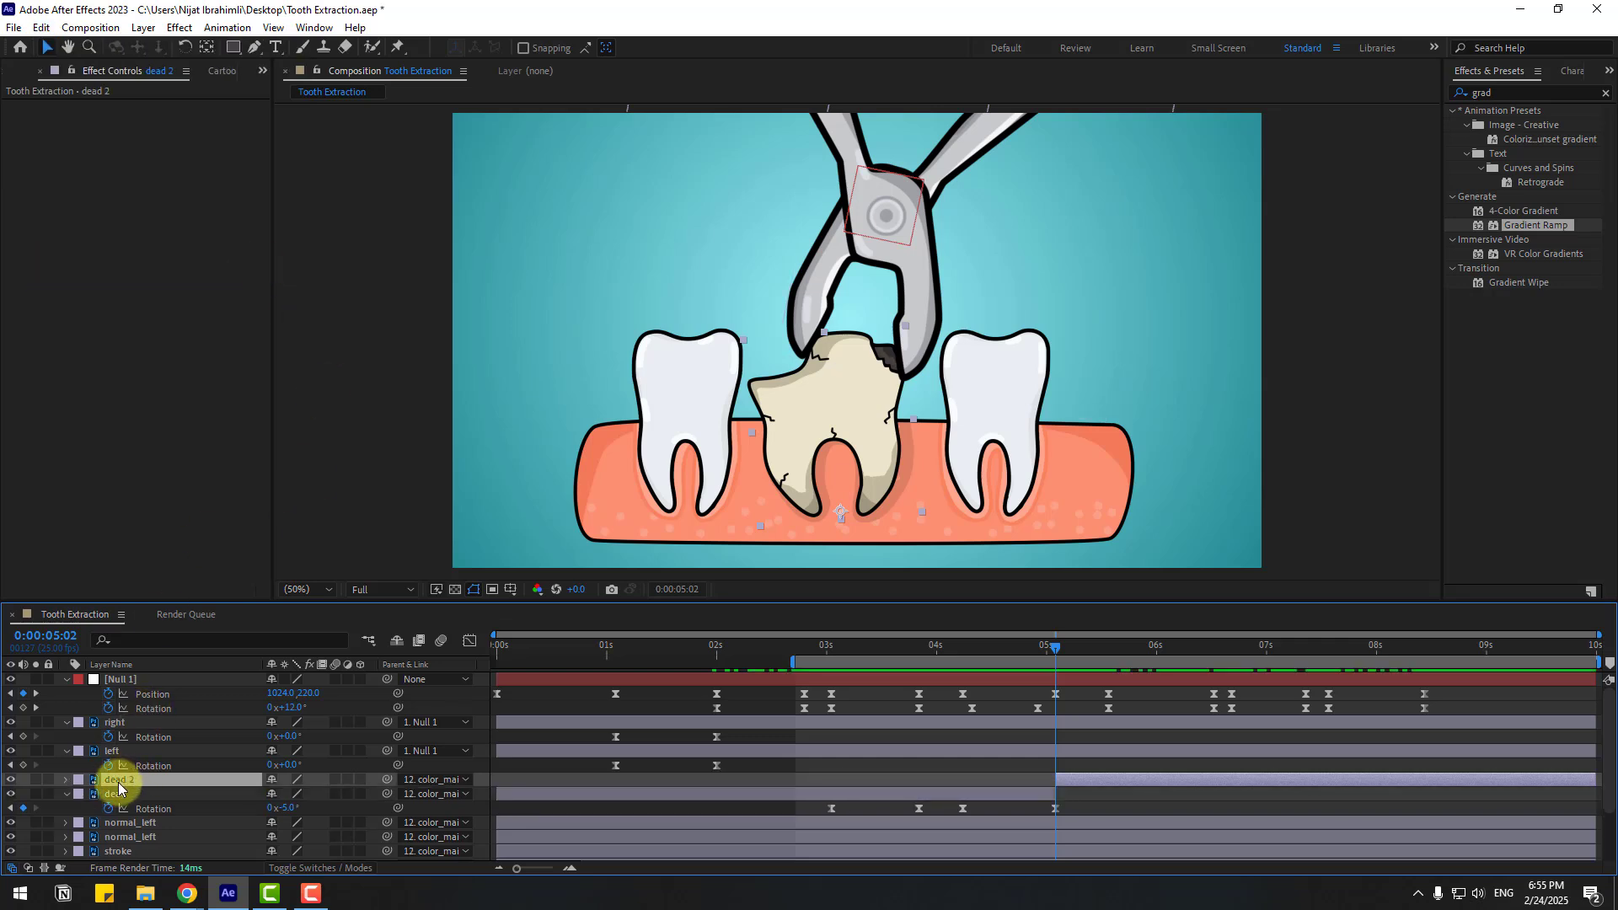
- Parent the dead 2 layer to Null 1 and check that the tooth moves with the pliers
left_click_drag(386, 784, 129, 680)
left_click(1001, 655)
left_click_drag(1001, 655, 1090, 654)
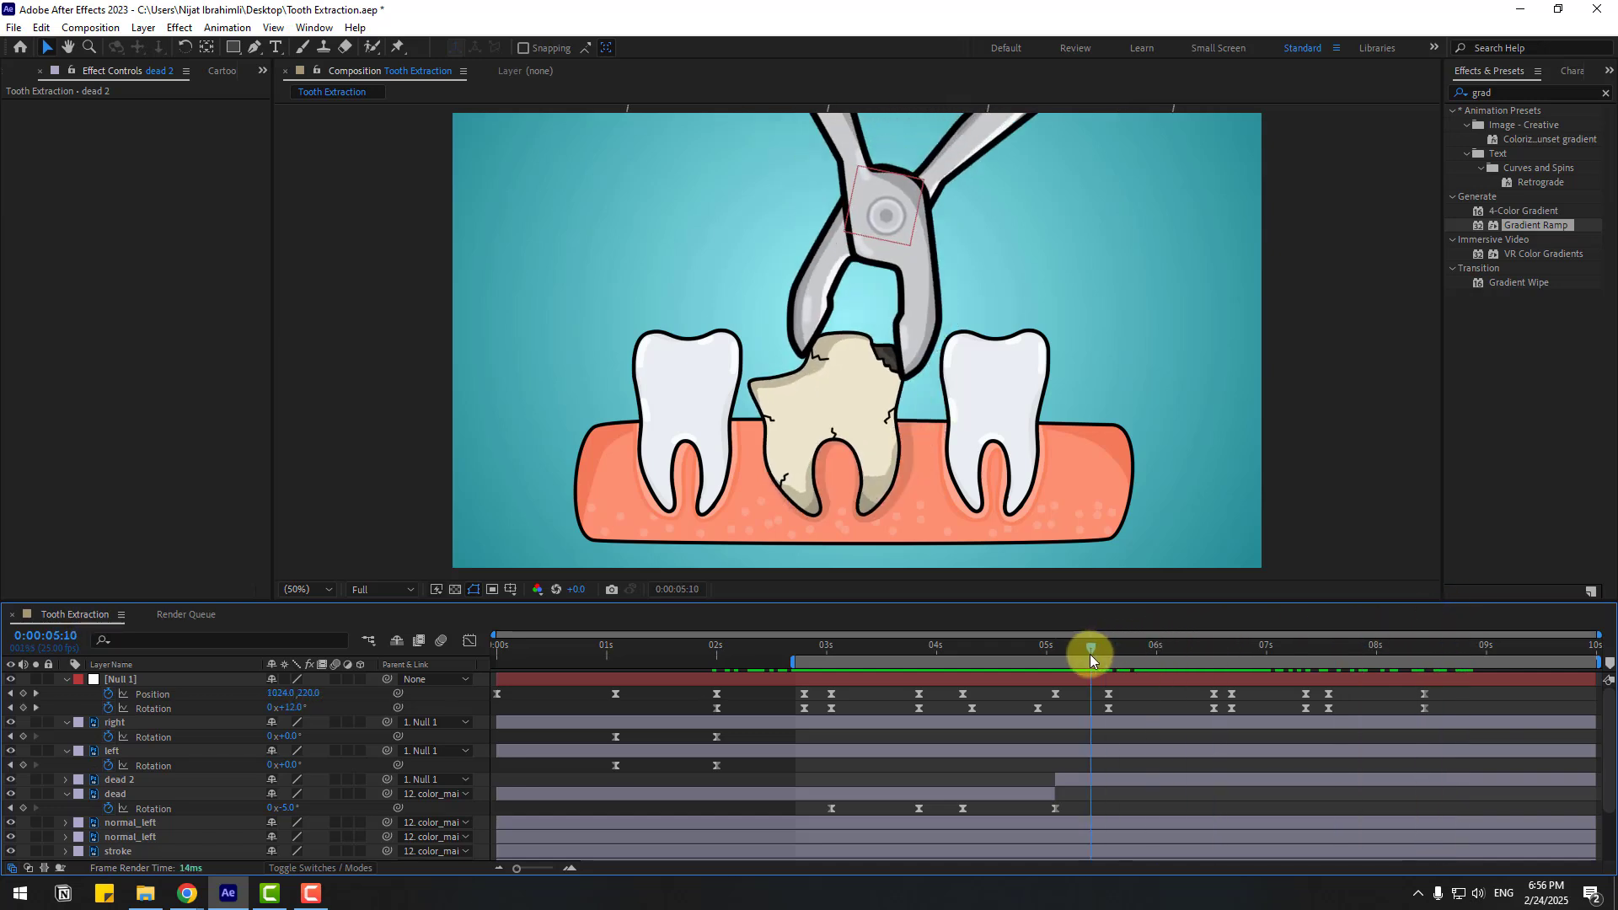
- Fade out the dead-shadow layer with opacity keyframes of 100% at 0:00:05:17 and 0% at 0:00:06:15
scroll(1102, 706, "down", 2)
left_click(134, 798)
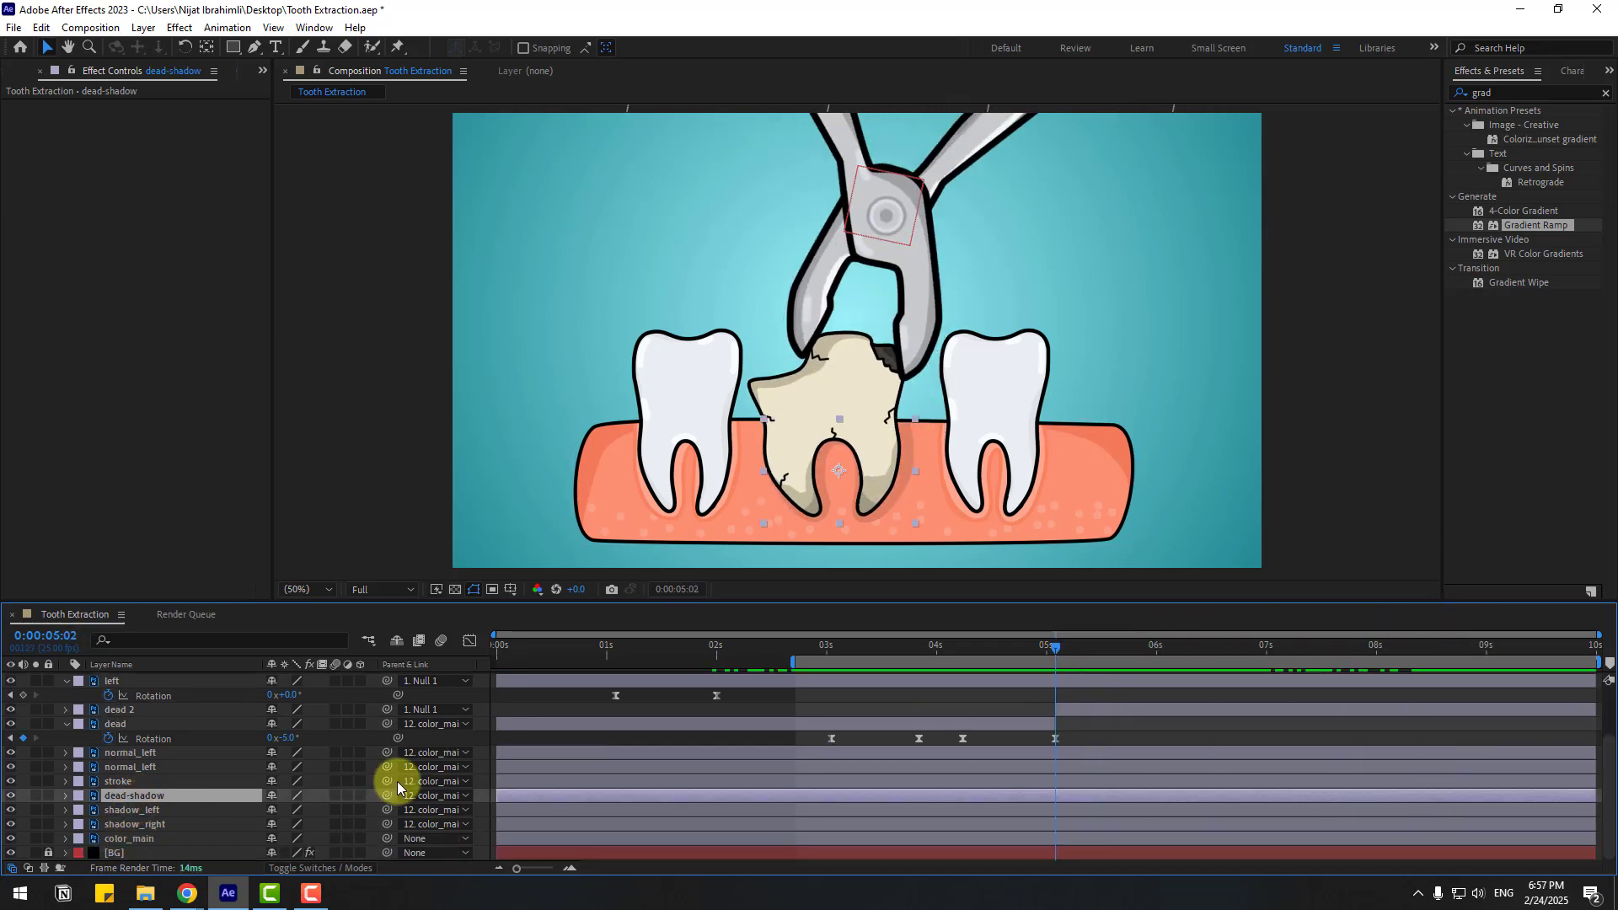
key("t")
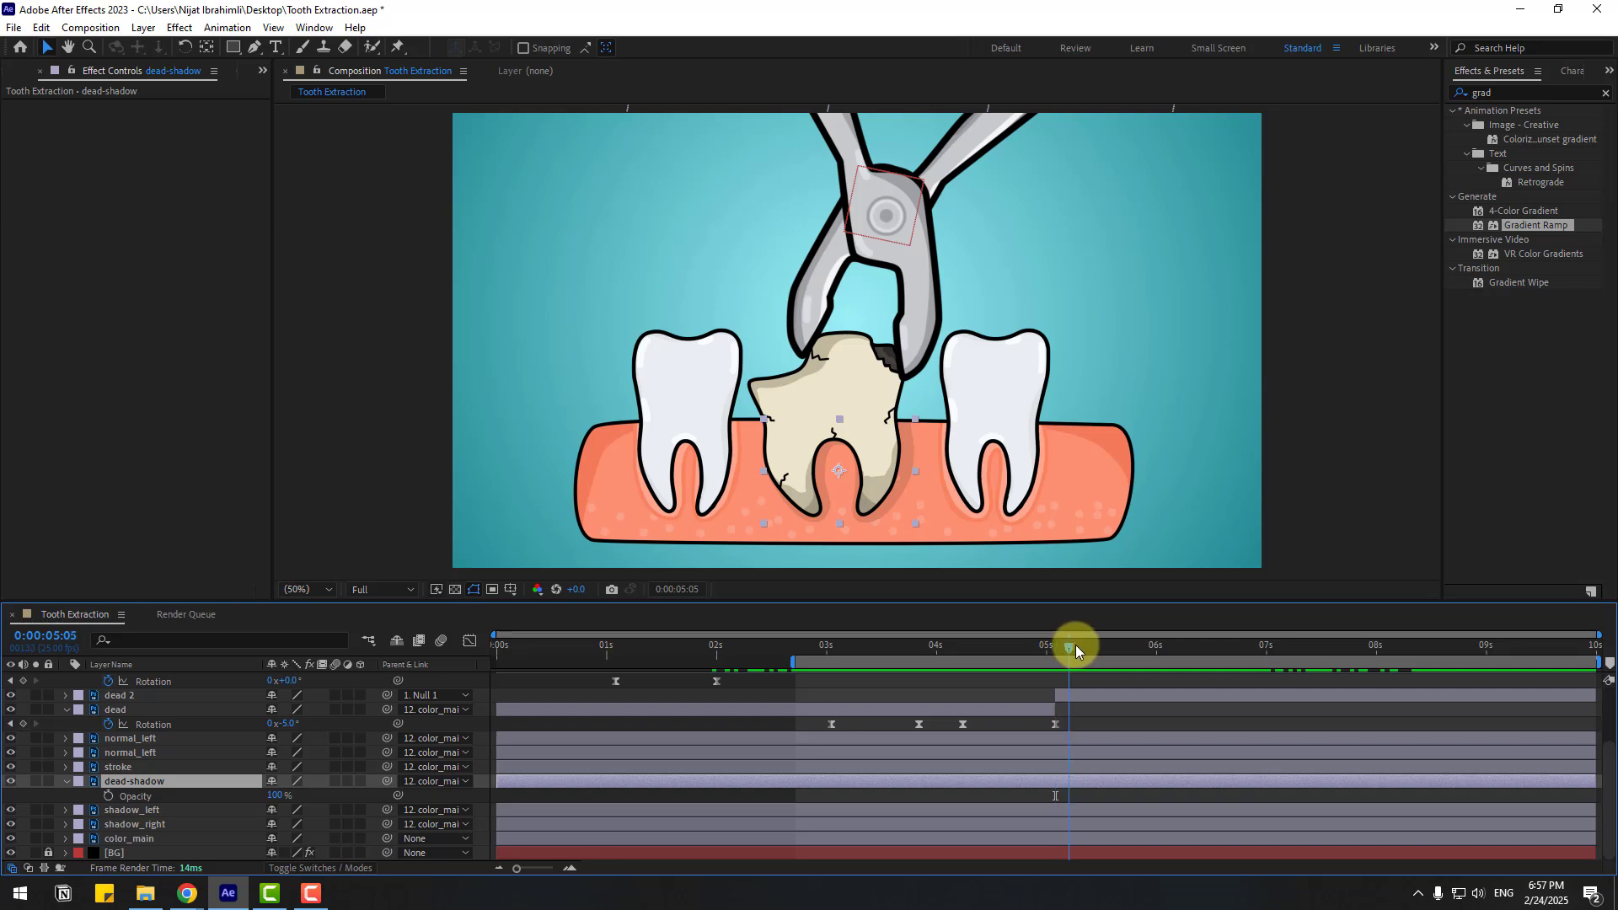
mouse_move(1120, 650)
left_mouse_down()
mouse_move(1163, 649)
mouse_move(1121, 651)
left_mouse_up()
left_click(108, 795)
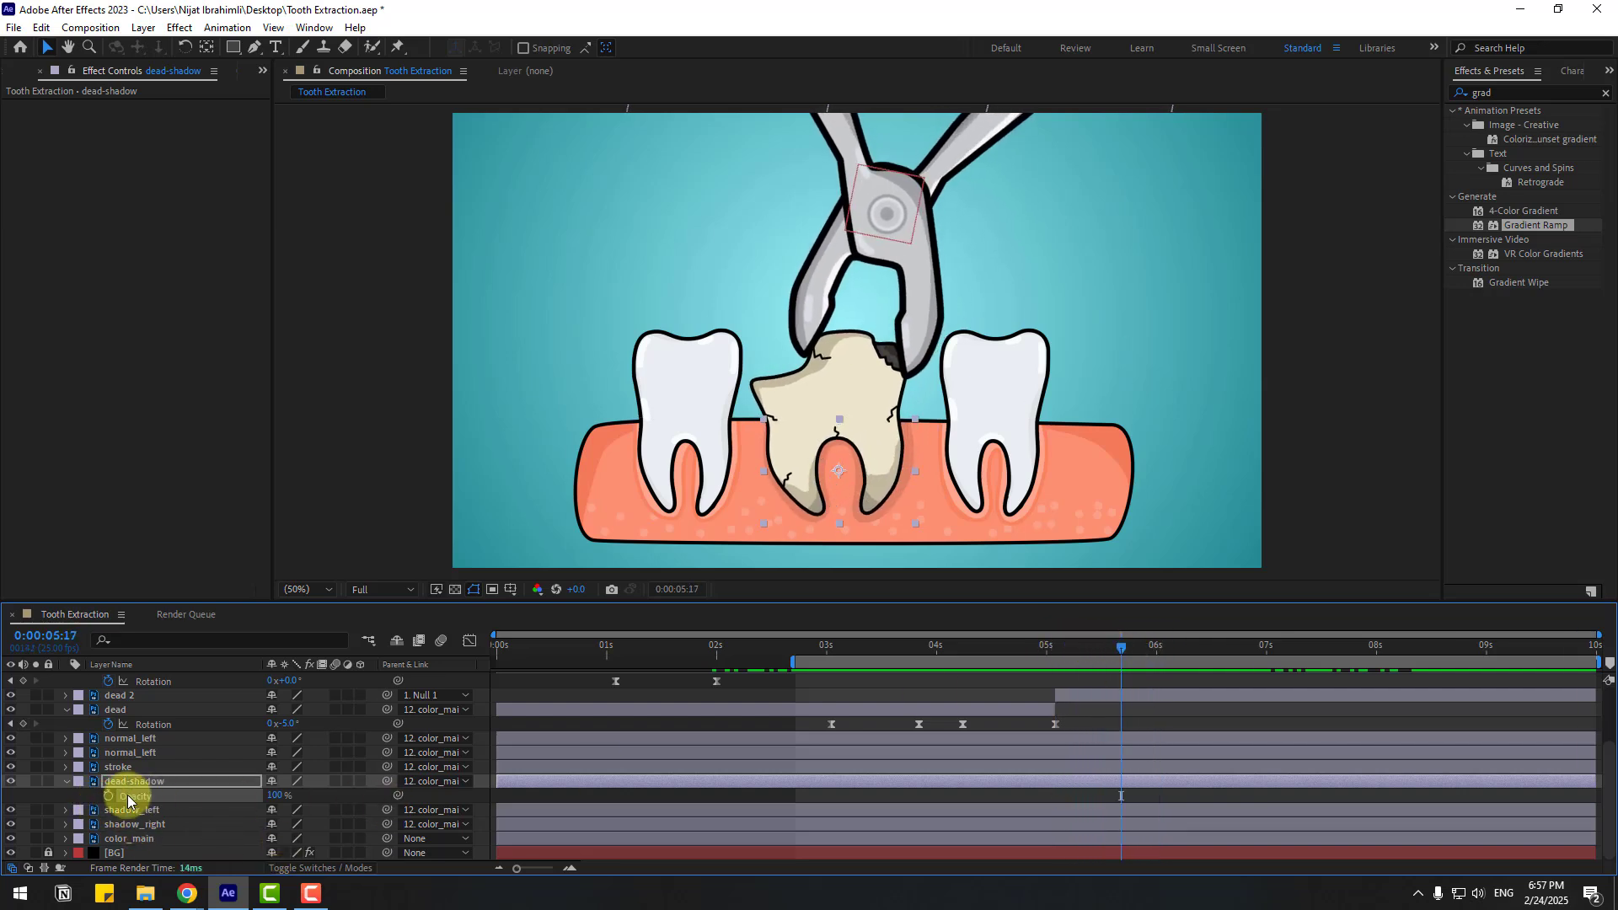
mouse_move(1201, 650)
left_mouse_down()
mouse_move(1249, 645)
mouse_move(1222, 649)
left_mouse_up()
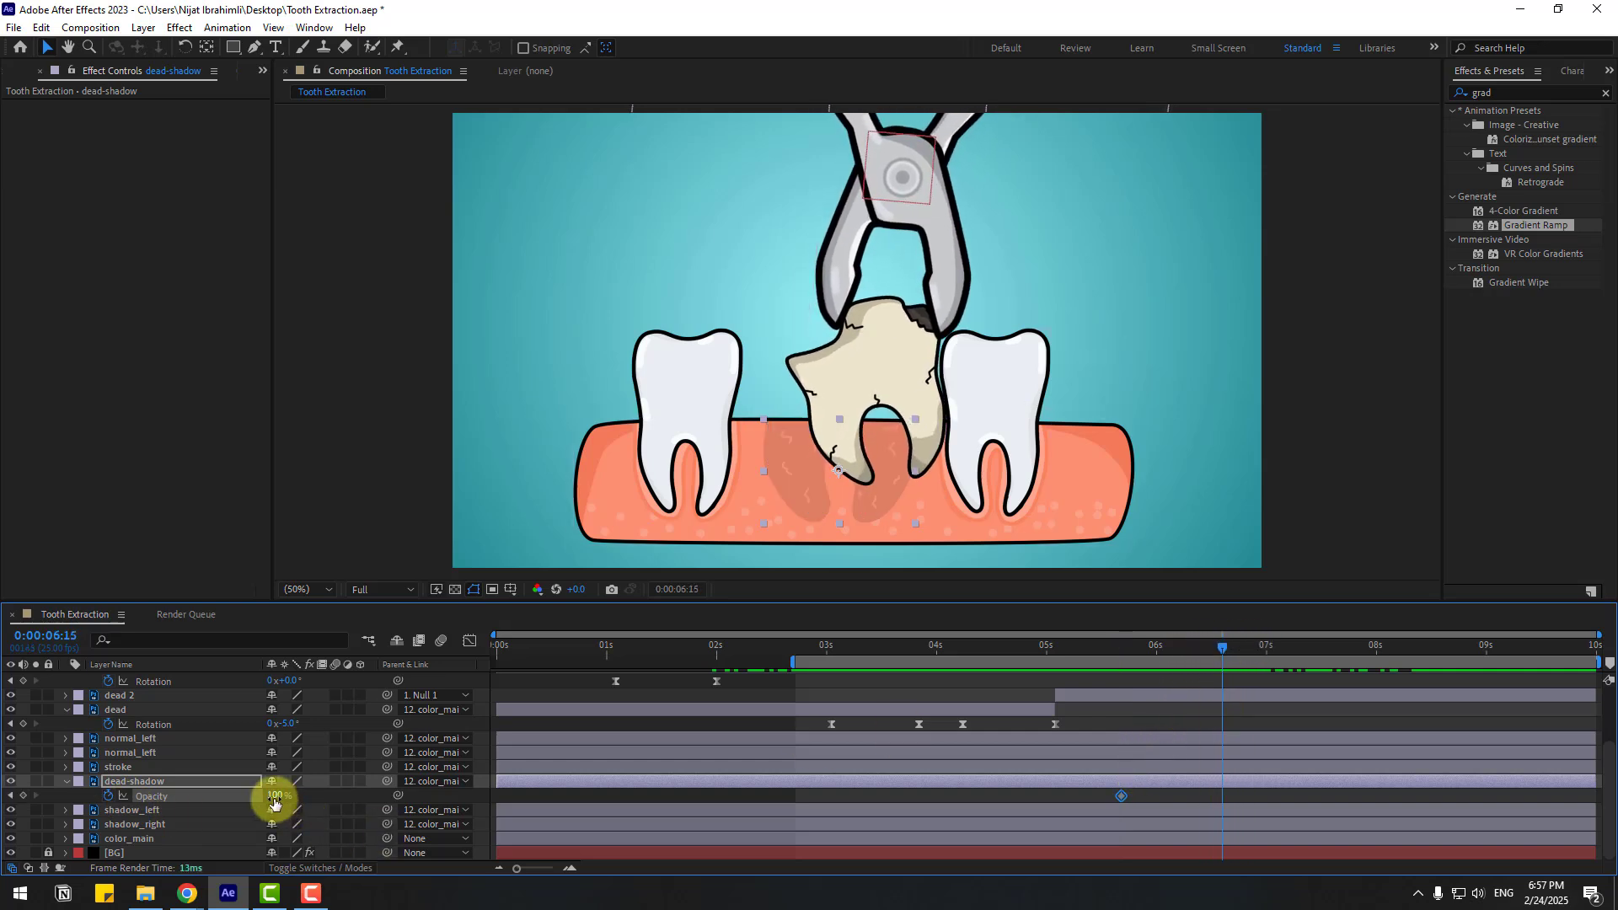
key("Return")
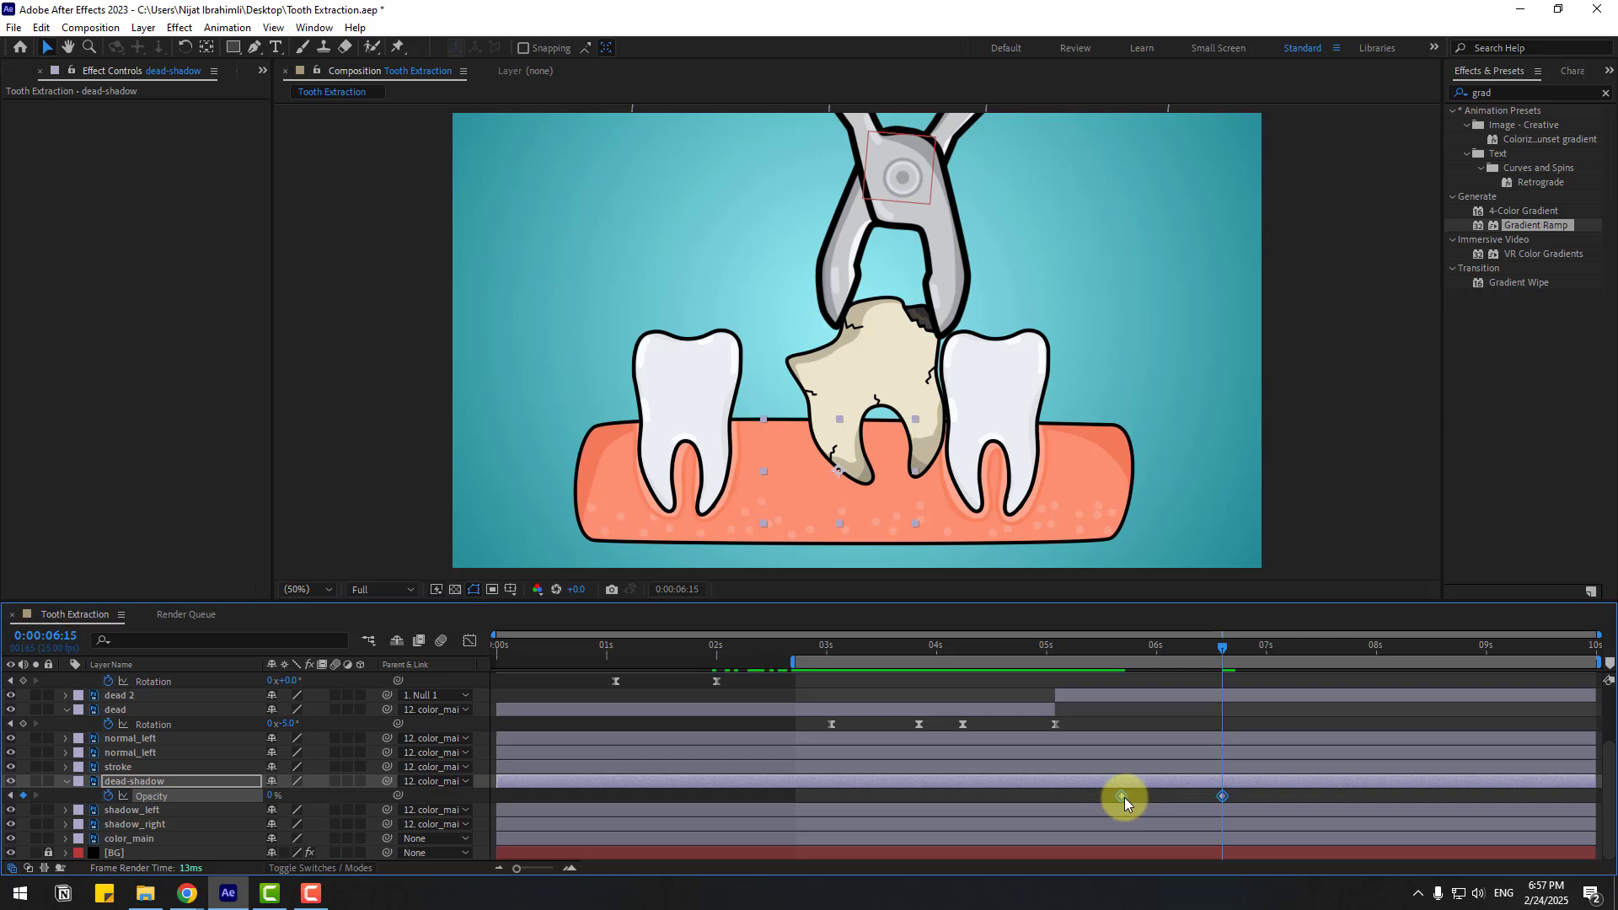
- Apply Easy Ease to dead-shadow's two opacity keyframes and play back the fade
right_click(1125, 798)
mouse_move(1222, 785)
left_click(1374, 674)
key("space")
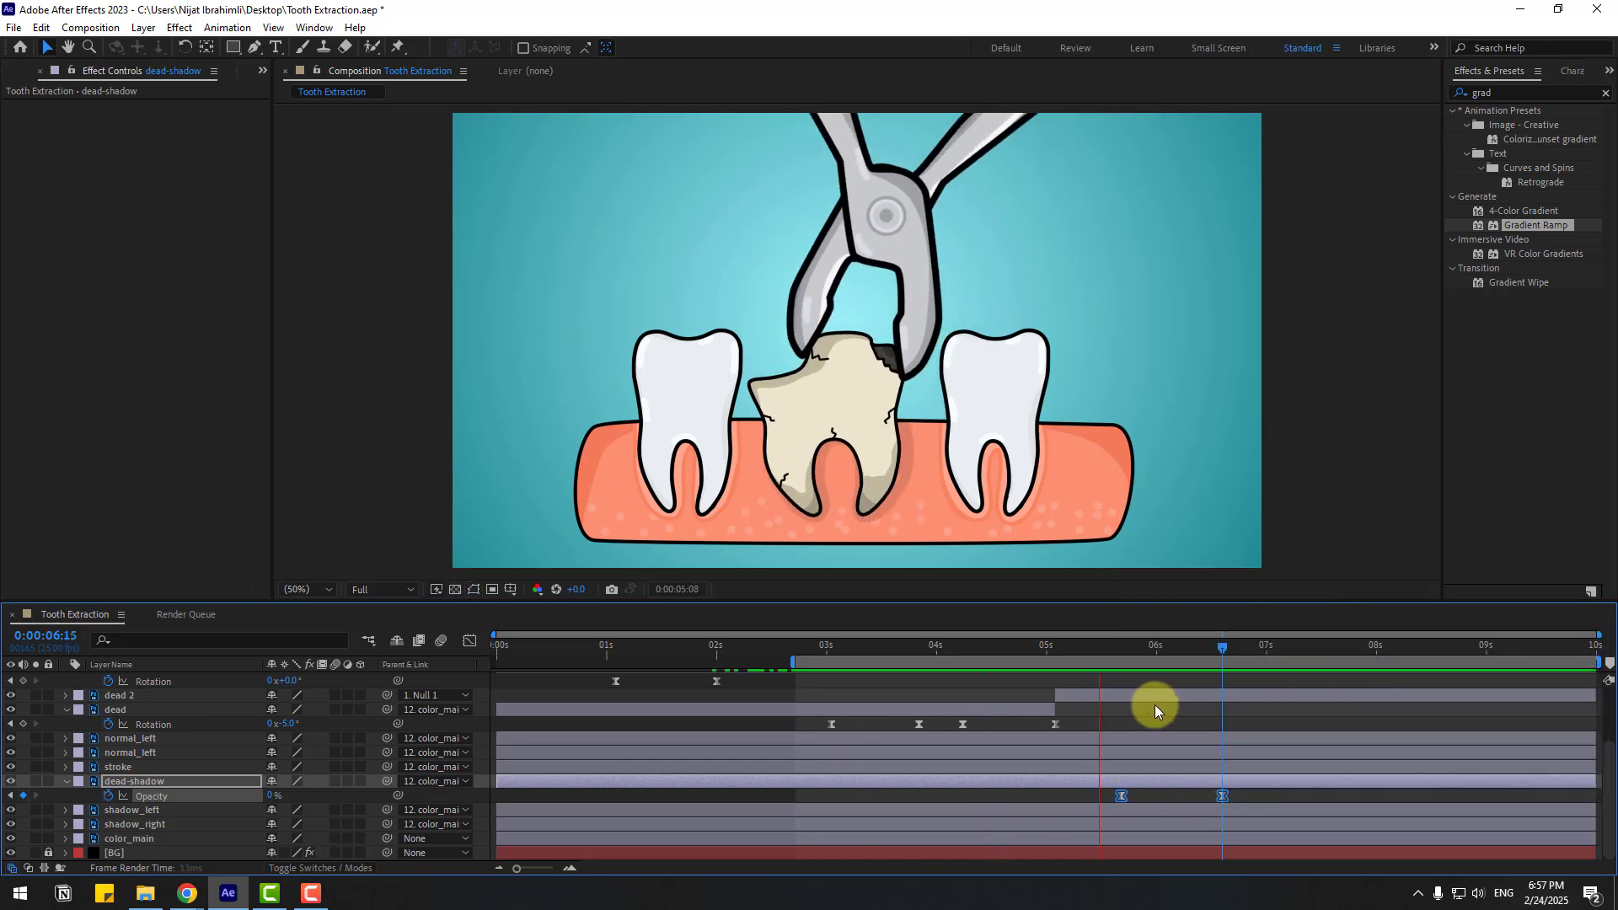
left_click(1125, 647)
- Shift Null 1's position keyframes at 0:00:06:13 and 0:00:06:17 left together so the lifted tooth clears the neighbouring tooth
scroll(1163, 727, "up", 2)
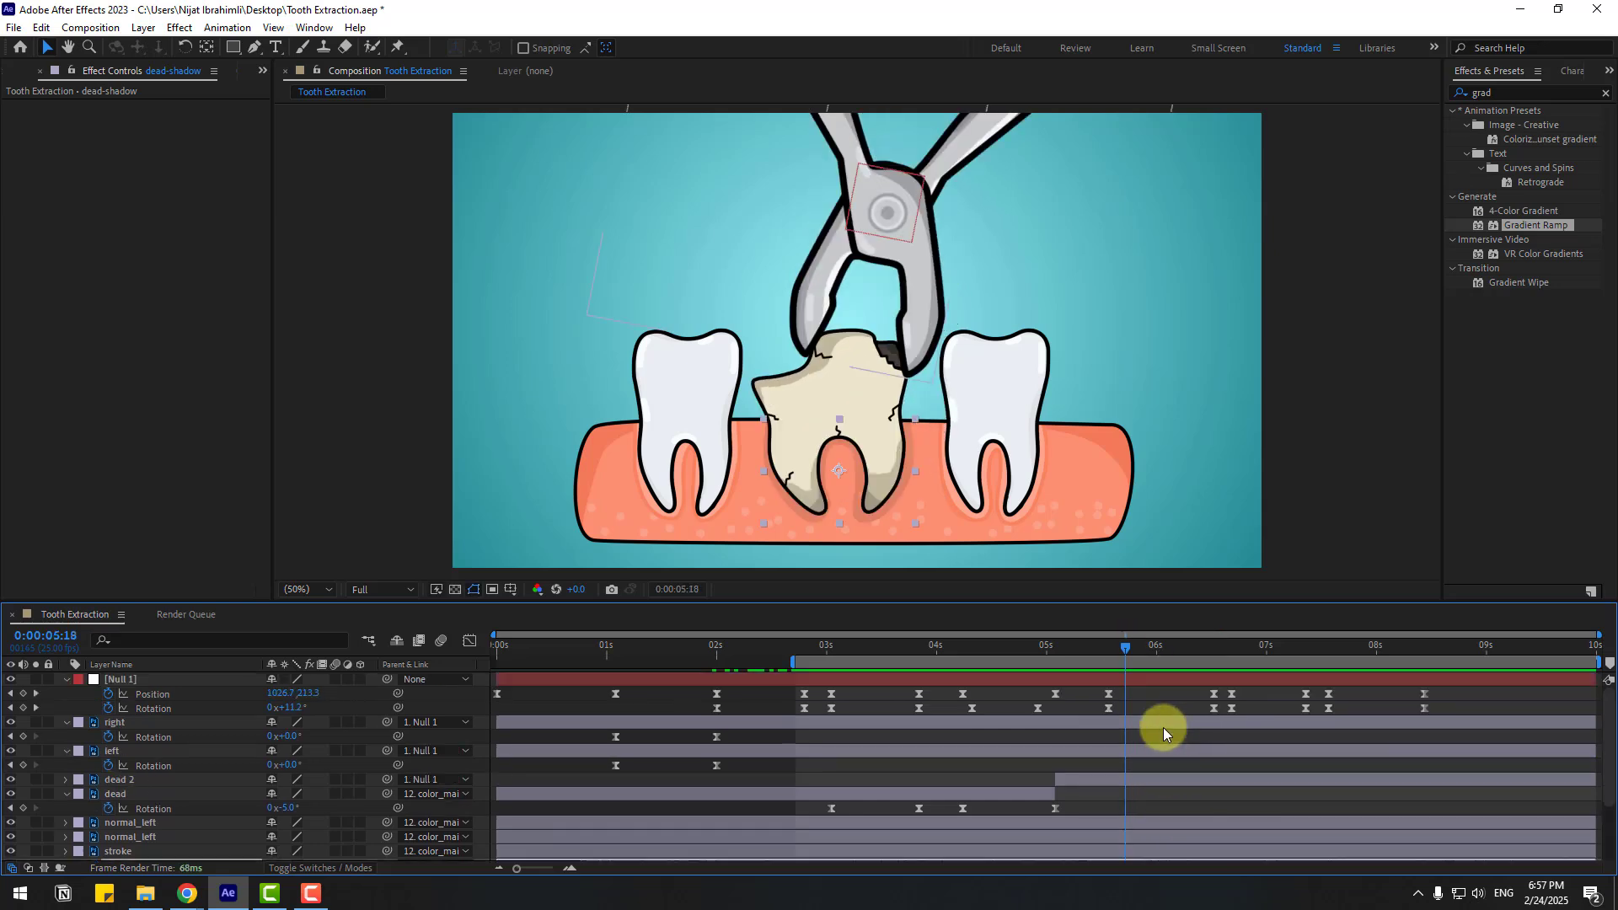
left_click_drag(1110, 647, 1180, 706)
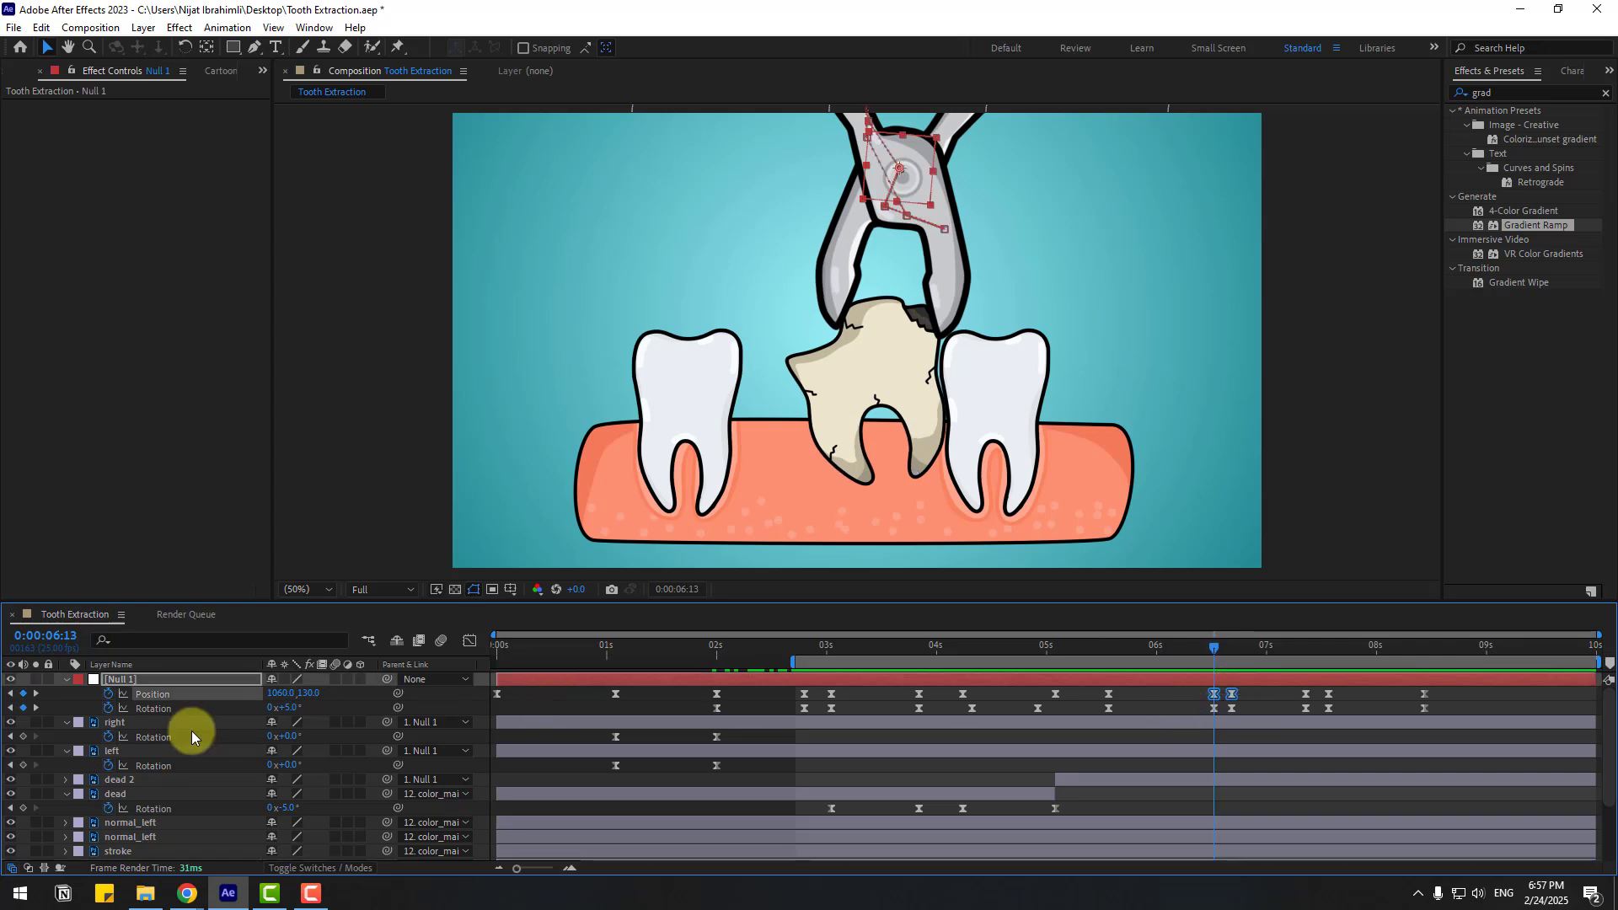
left_click_drag(284, 695, 211, 693)
- Set Null 1's position keyframes at 0:00:07:09 and 0:00:07:14 to 923, 18
left_click_drag(1089, 646, 1308, 644)
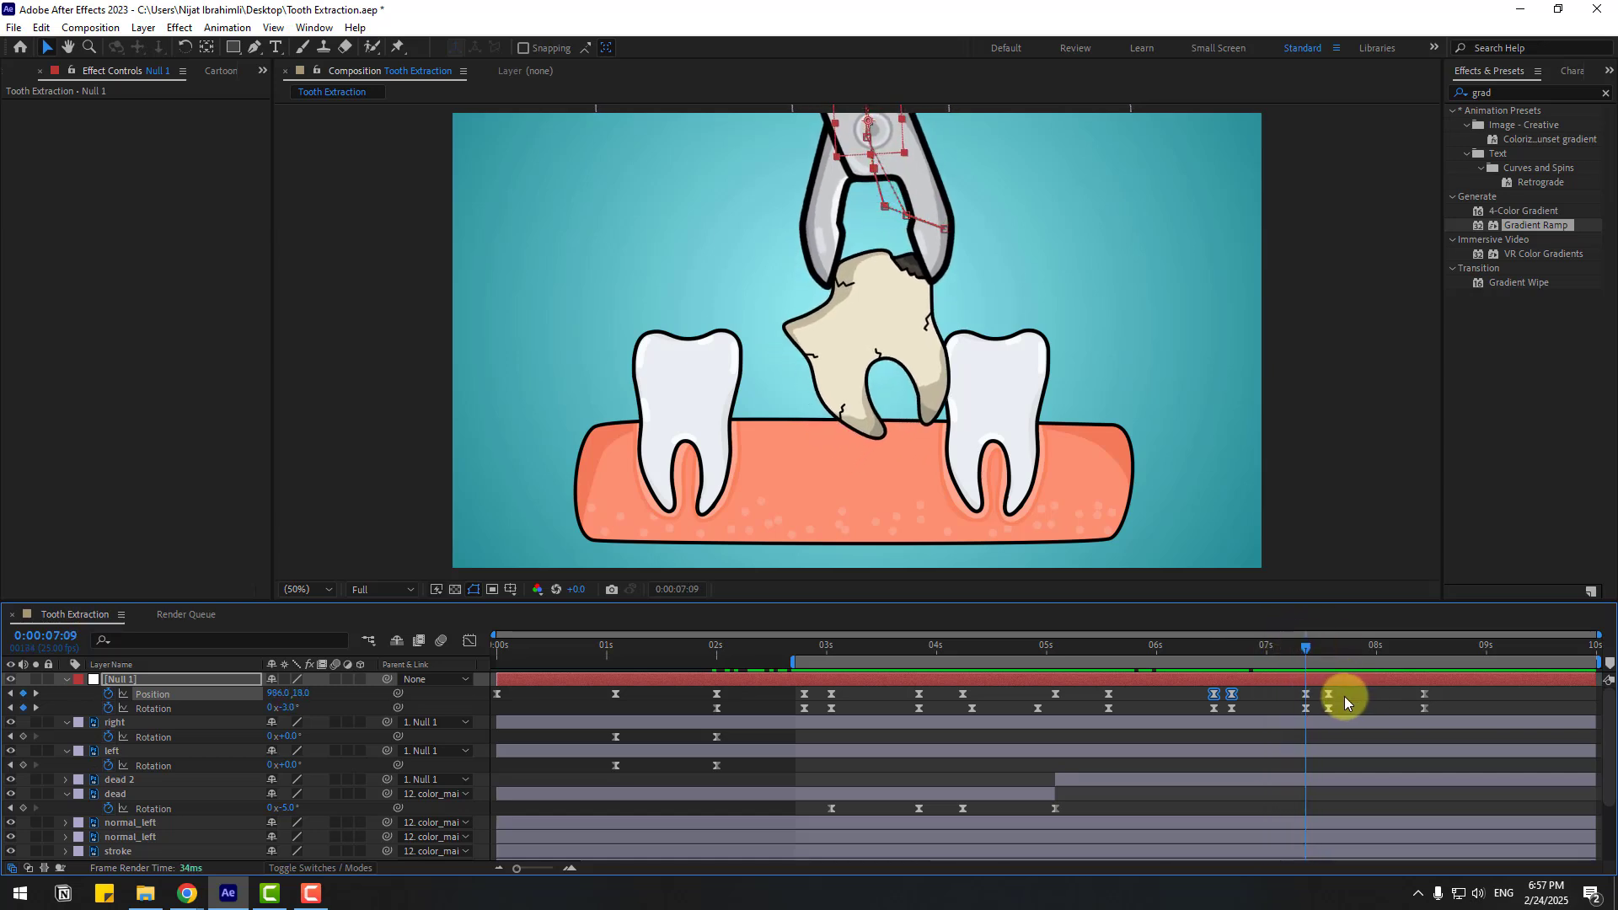
left_click_drag(1345, 701, 1289, 690)
left_click_drag(282, 693, 215, 689)
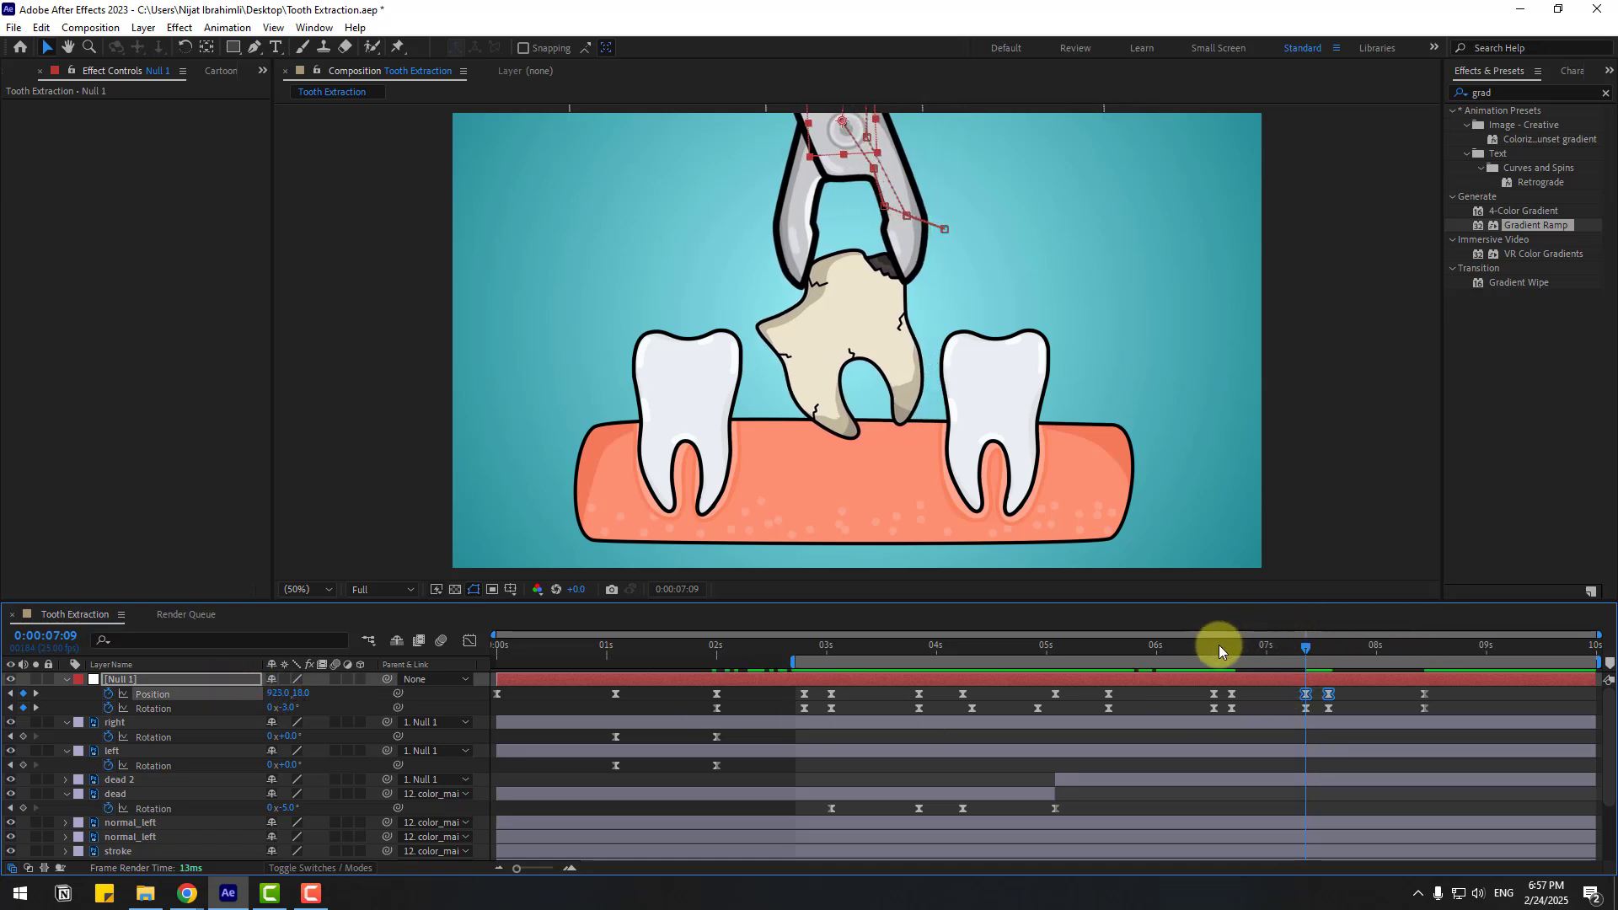
- Scrub and play back the extraction to check the tooth's path as the pliers pull it out of frame
left_click_drag(1219, 645, 1259, 645)
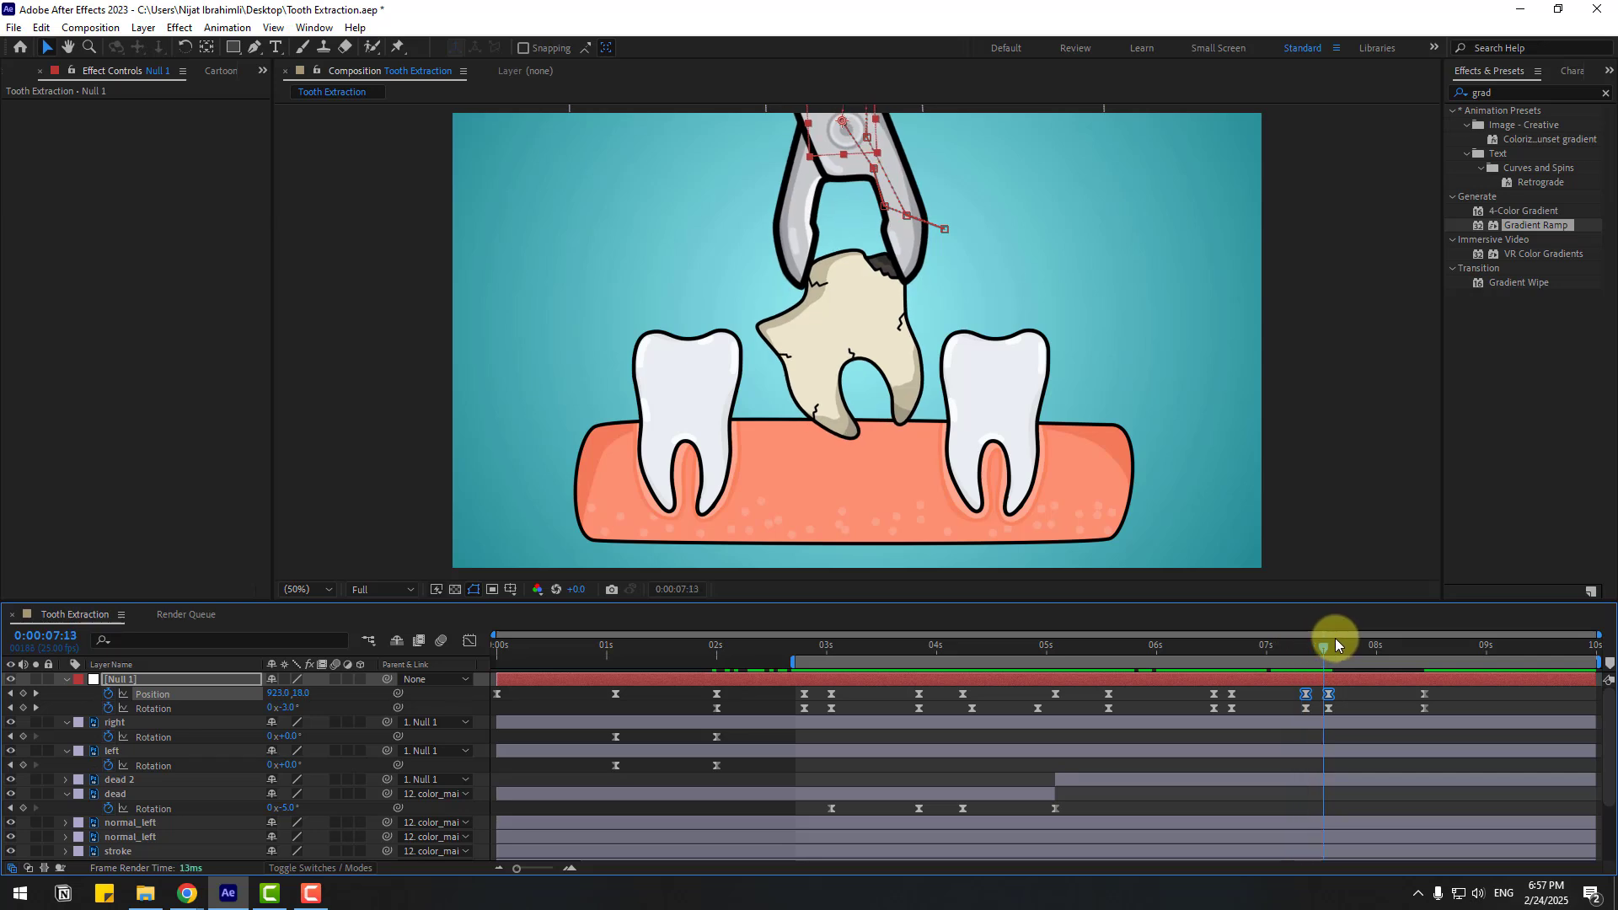
left_click_drag(1393, 631, 1407, 634)
key("space")
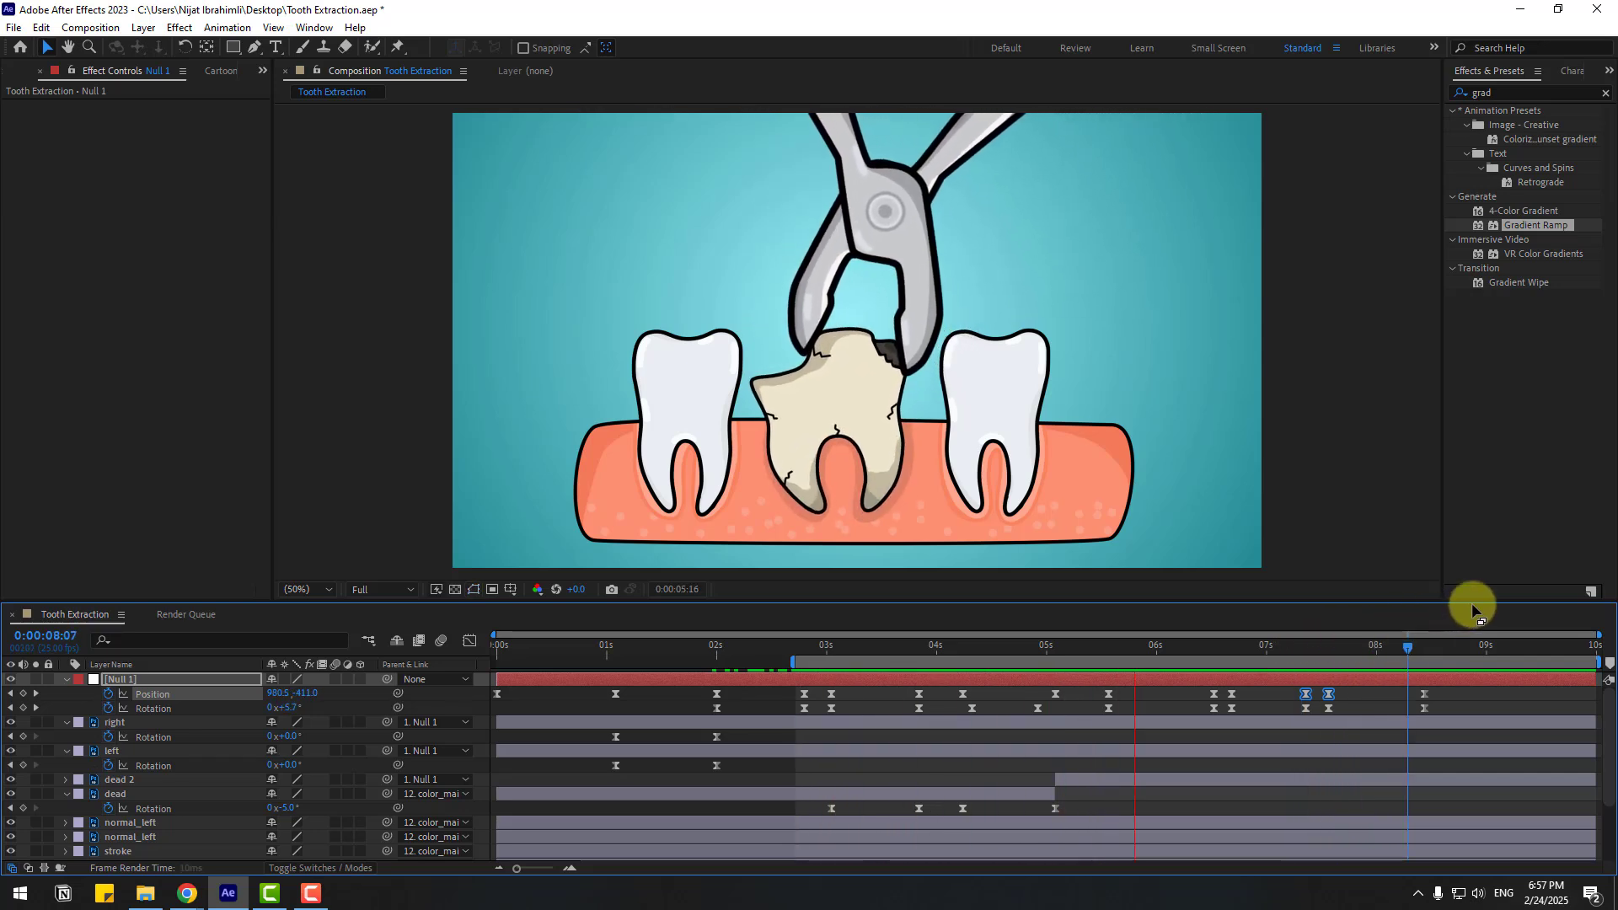
left_click(1408, 683)
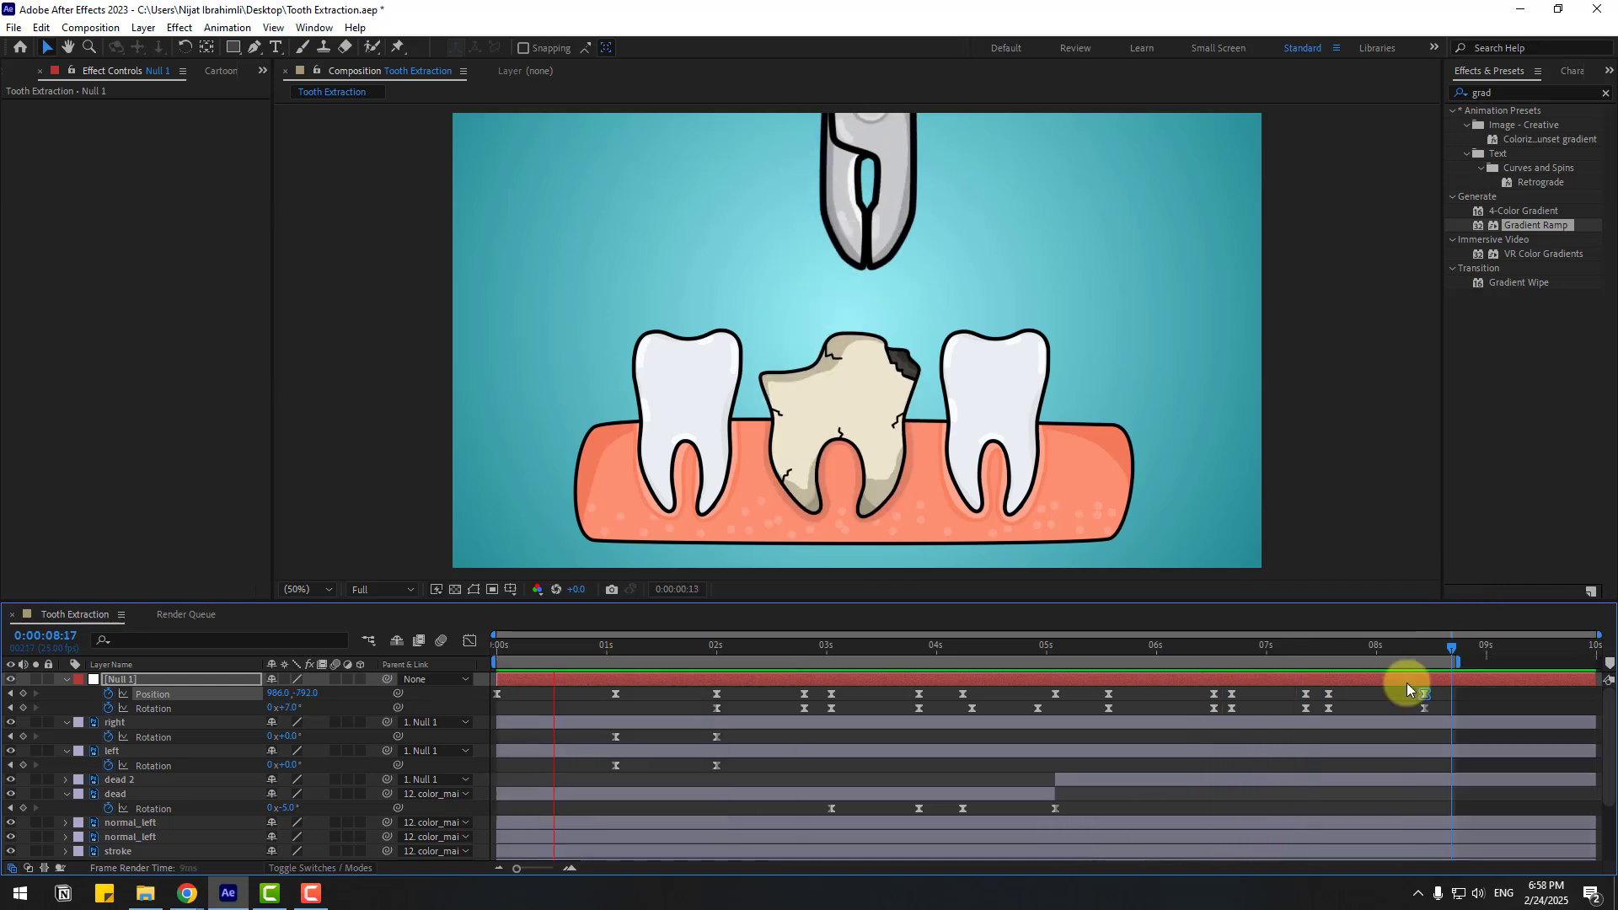